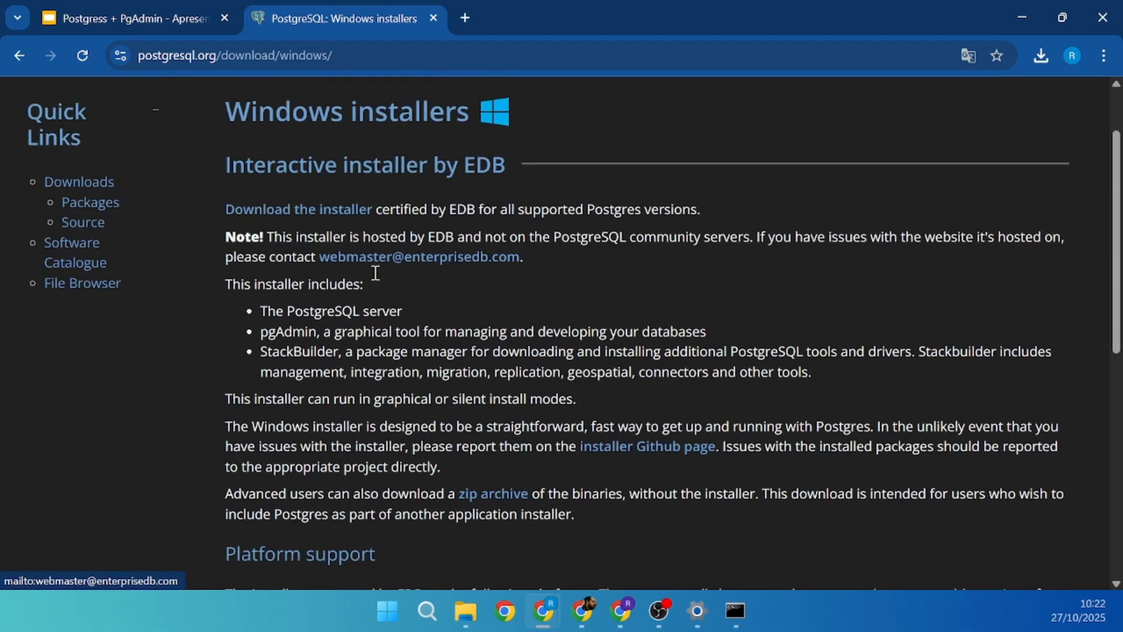
# - Open EDB's installer page and start the PostgreSQL 18.0 Windows x86-64 download
pyautogui.scroll(-9, 380, 269)
pyautogui.scroll(4, 926, 494)
pyautogui.scroll(3, 924, 494)
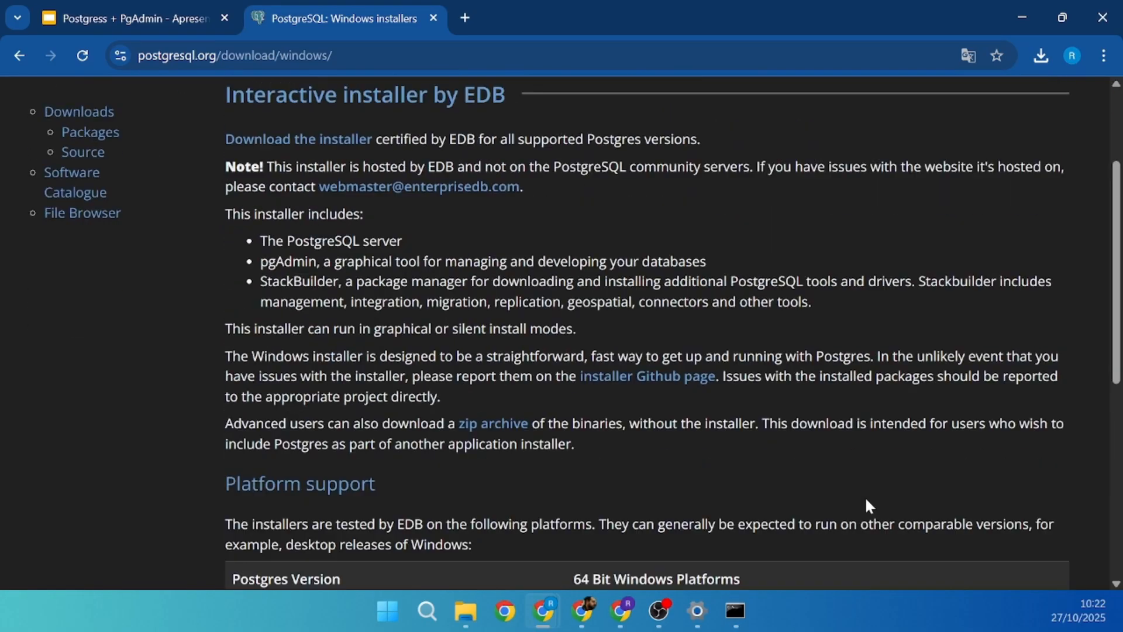
pyautogui.scroll(3, 605, 282)
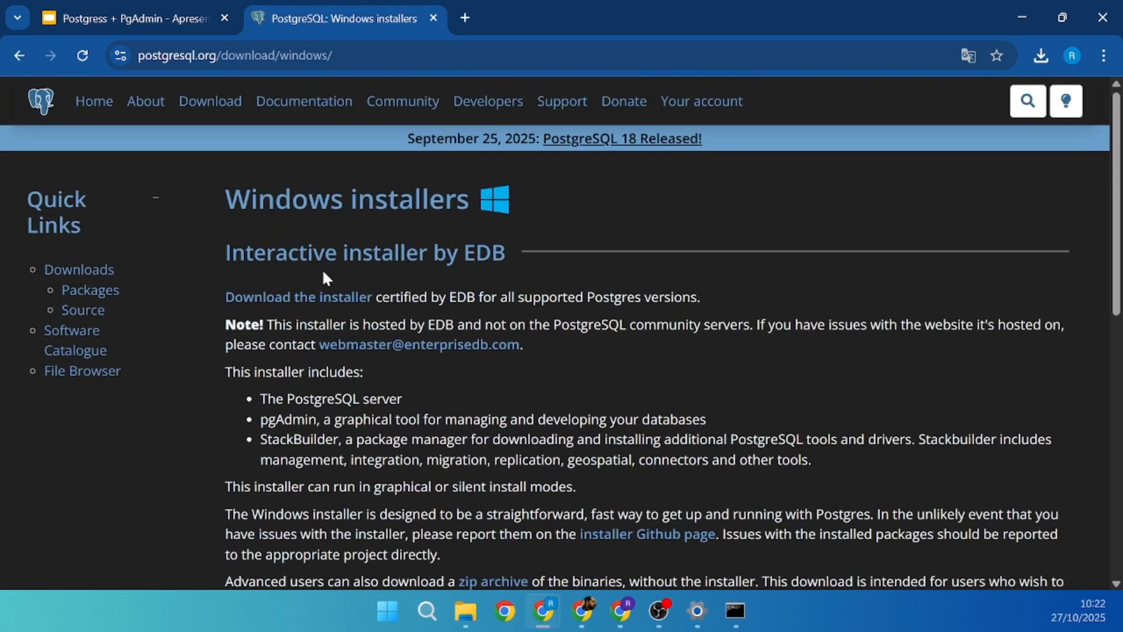
pyautogui.click(276, 295)
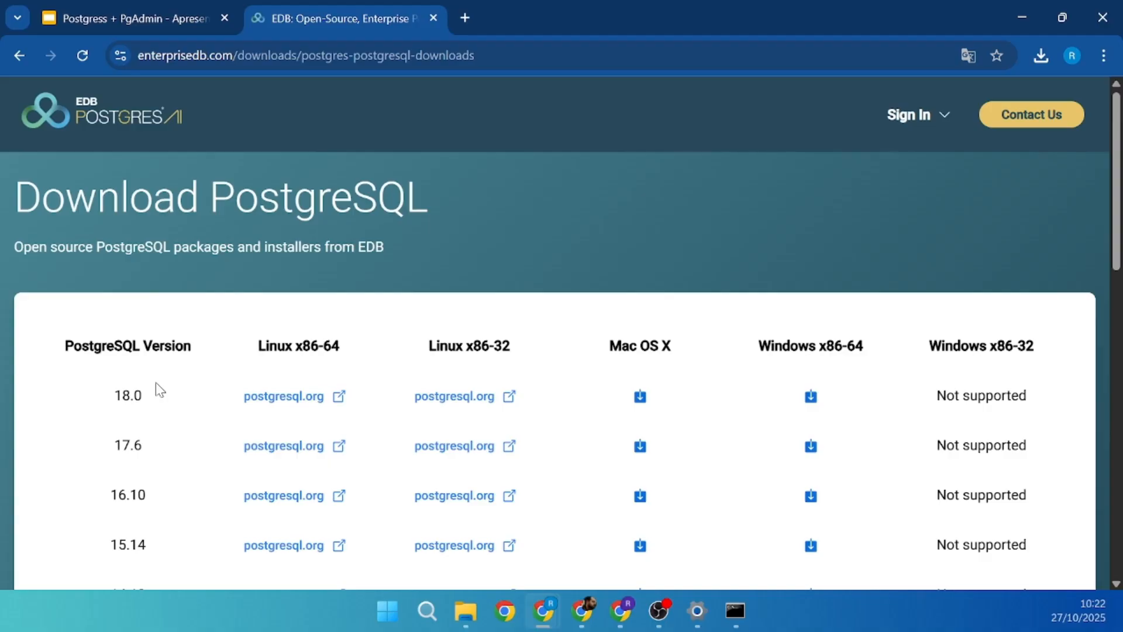
pyautogui.scroll(-2, 778, 409)
pyautogui.moveTo(112, 310); pyautogui.dragTo(137, 308)
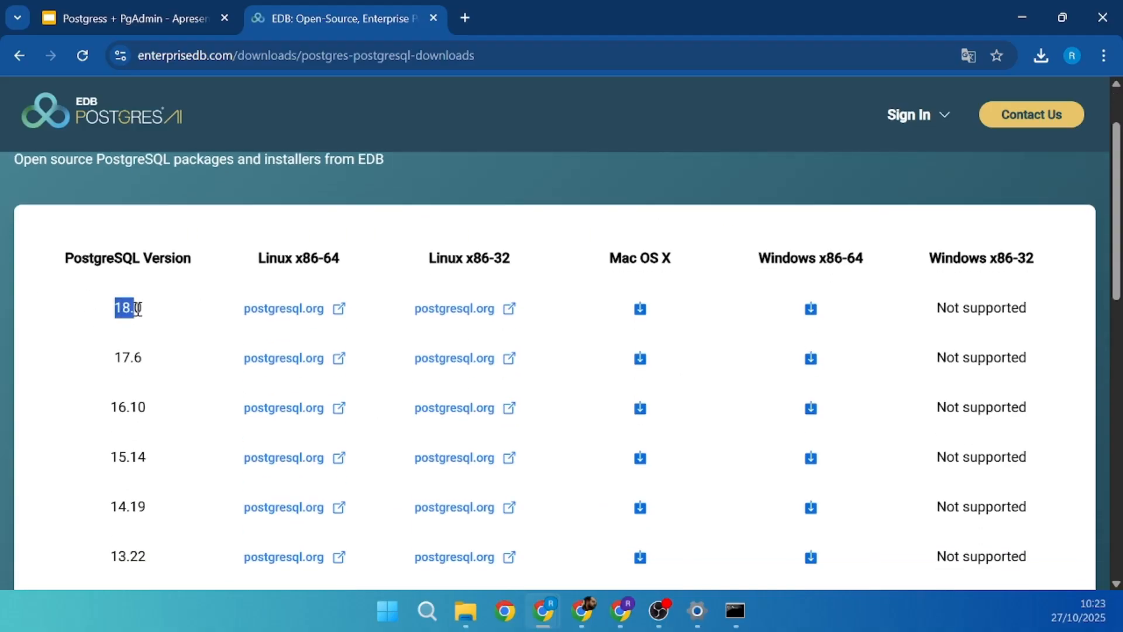
pyautogui.moveTo(118, 356); pyautogui.dragTo(148, 350)
pyautogui.moveTo(112, 306); pyautogui.dragTo(144, 305)
pyautogui.click(811, 308)
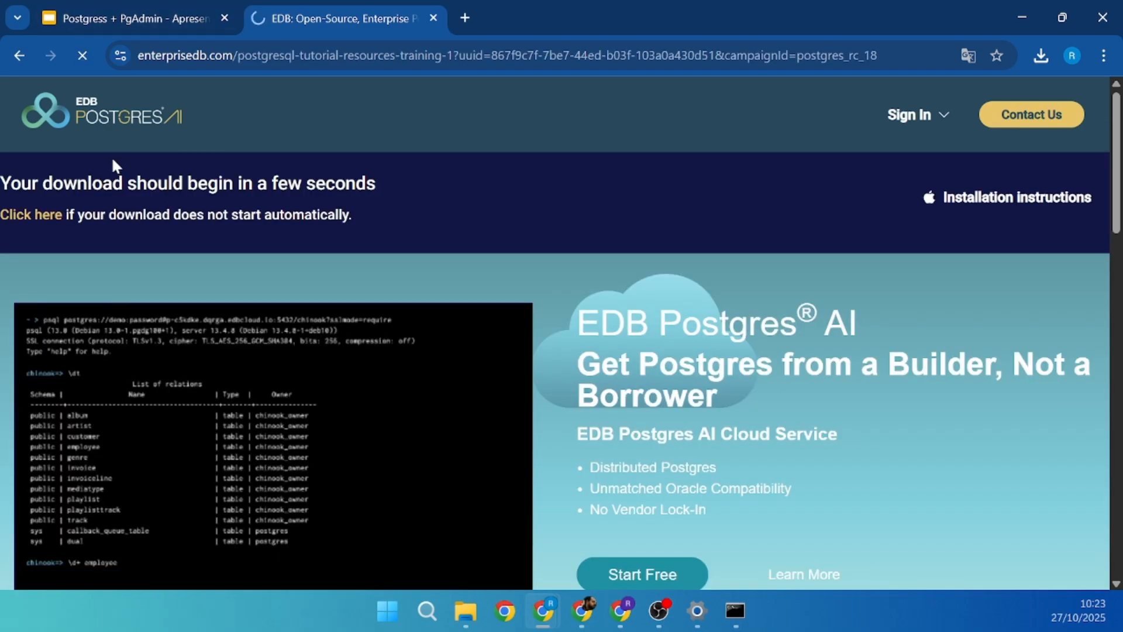
# - Cancel the new duplicate installer download in Chrome's recent downloads list
pyautogui.click(1042, 55)
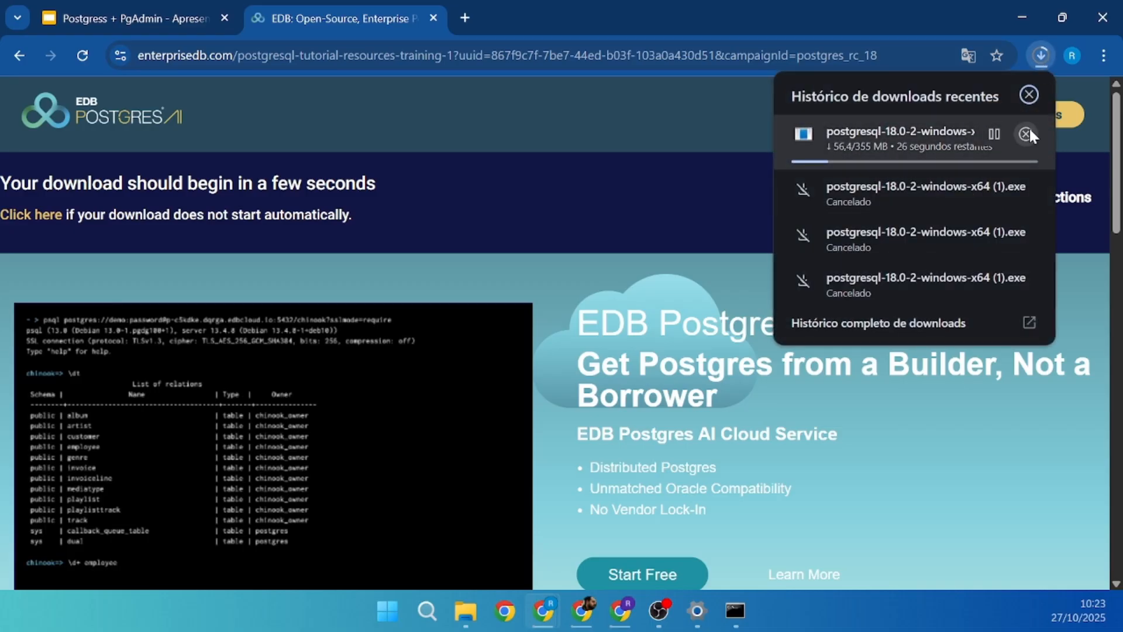
pyautogui.click(1027, 134)
pyautogui.click(625, 217)
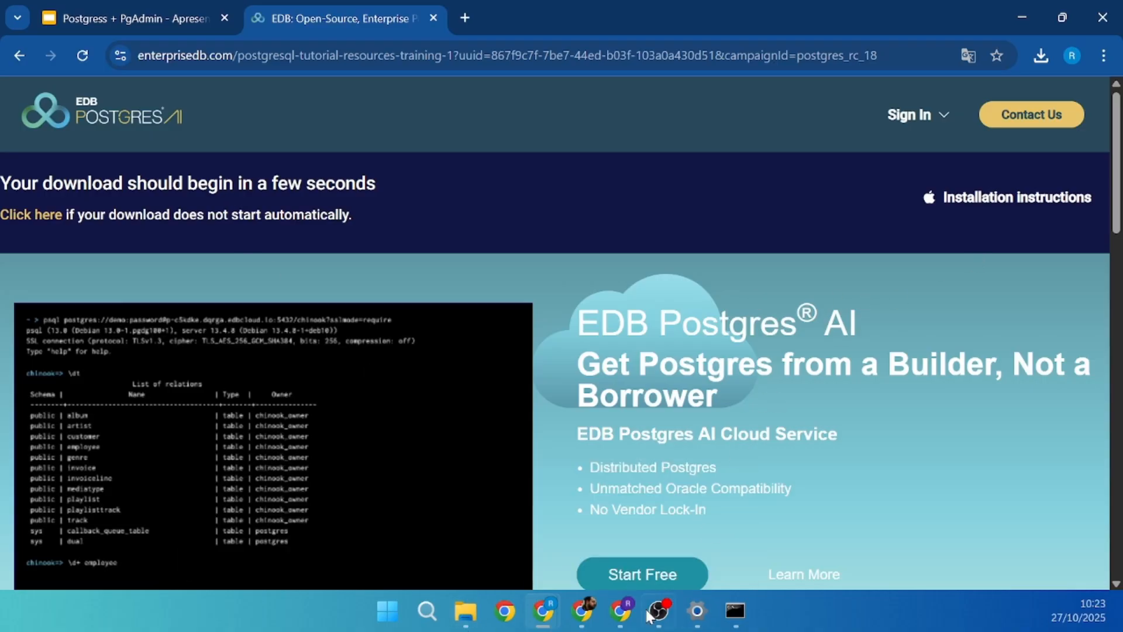
# - Run postgresql-18.0-2-windows-x64 from the Downloads folder, then return to Chrome
pyautogui.click(463, 618)
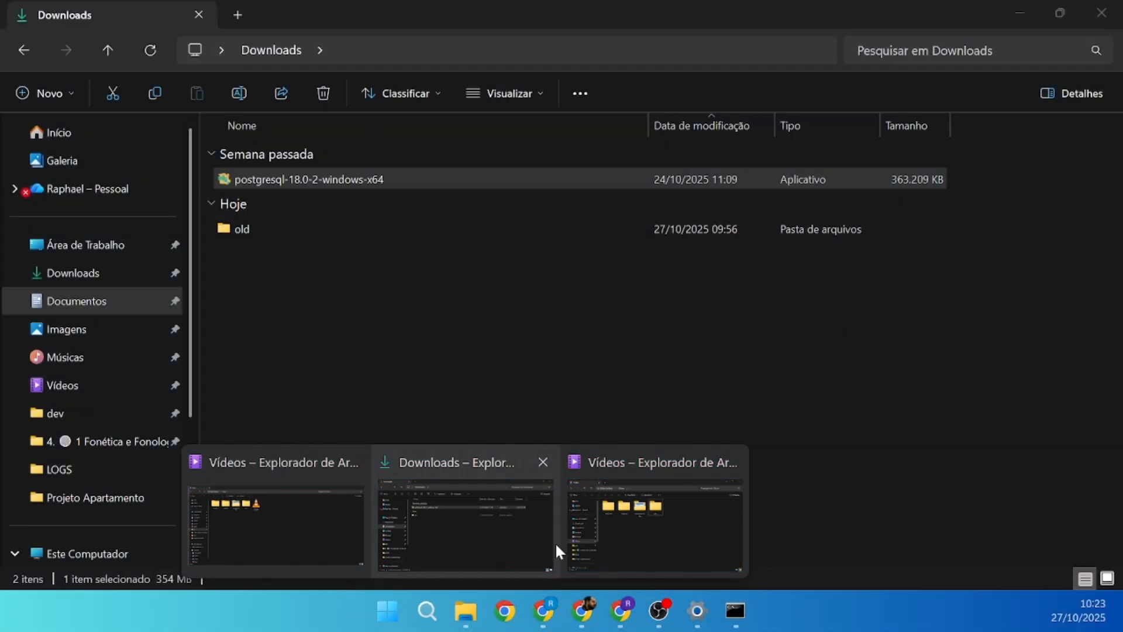
pyautogui.click(492, 525)
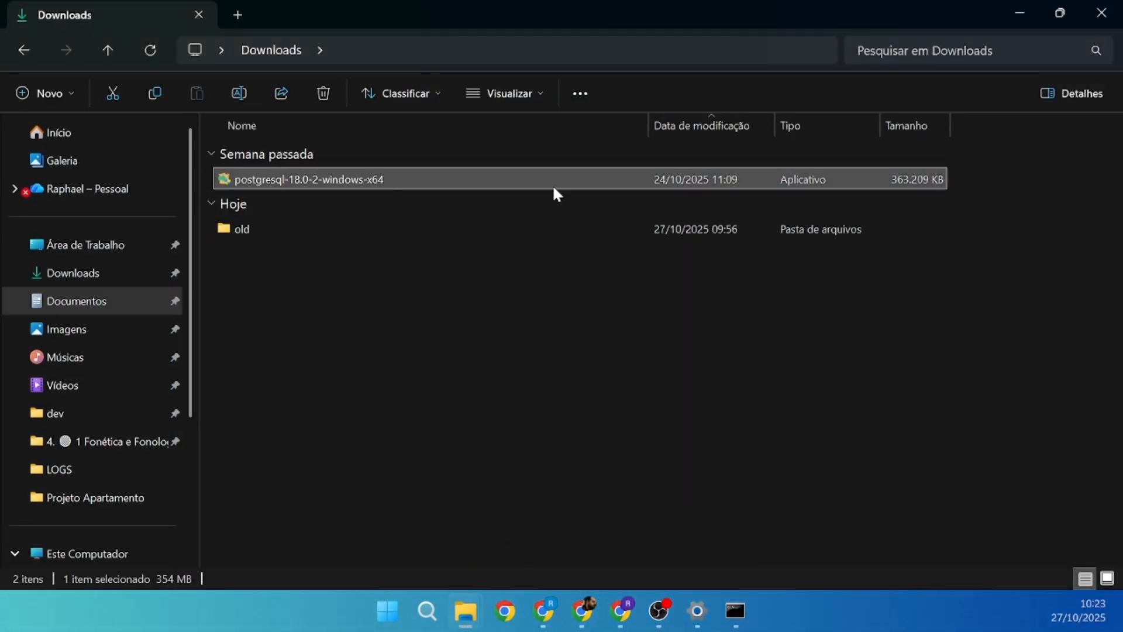
pyautogui.doubleClick(423, 179)
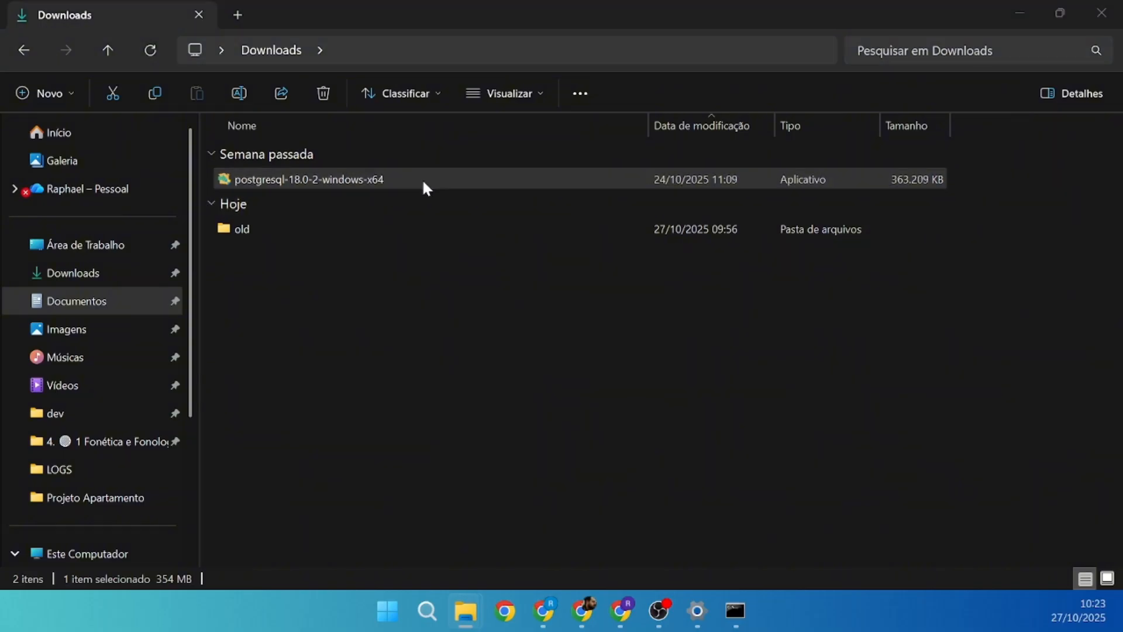
pyautogui.hotkey('alt', 'Tab')
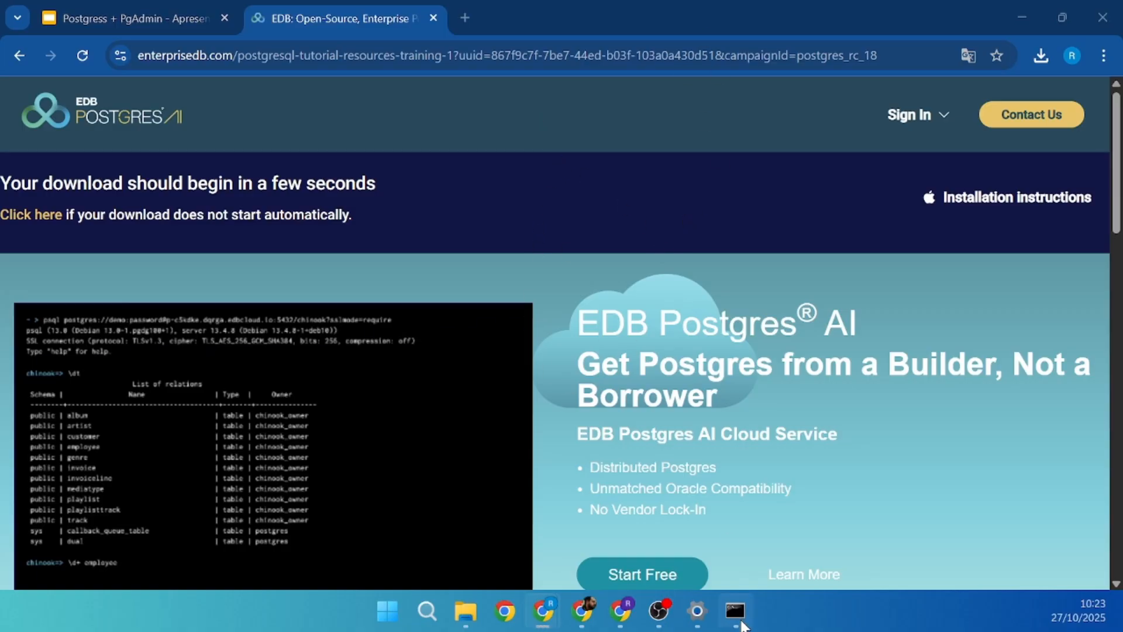
pyautogui.moveTo(742, 625)
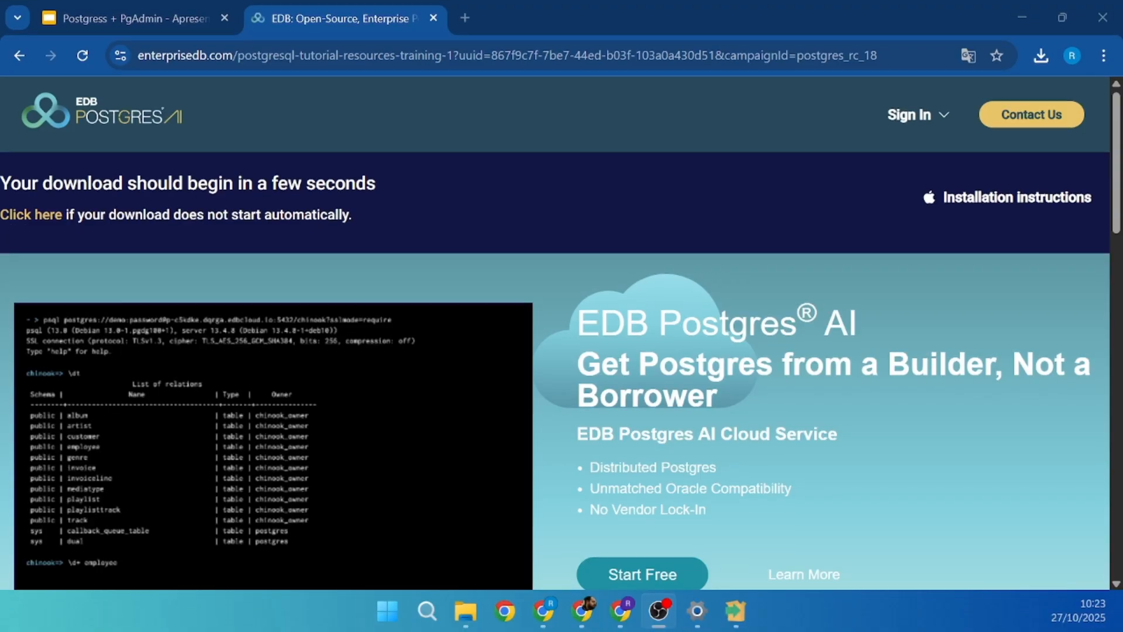
# - Pass the Setup welcome page and keep C:\Program Files\PostgreSQL\18 as the install folder
pyautogui.click(737, 609)
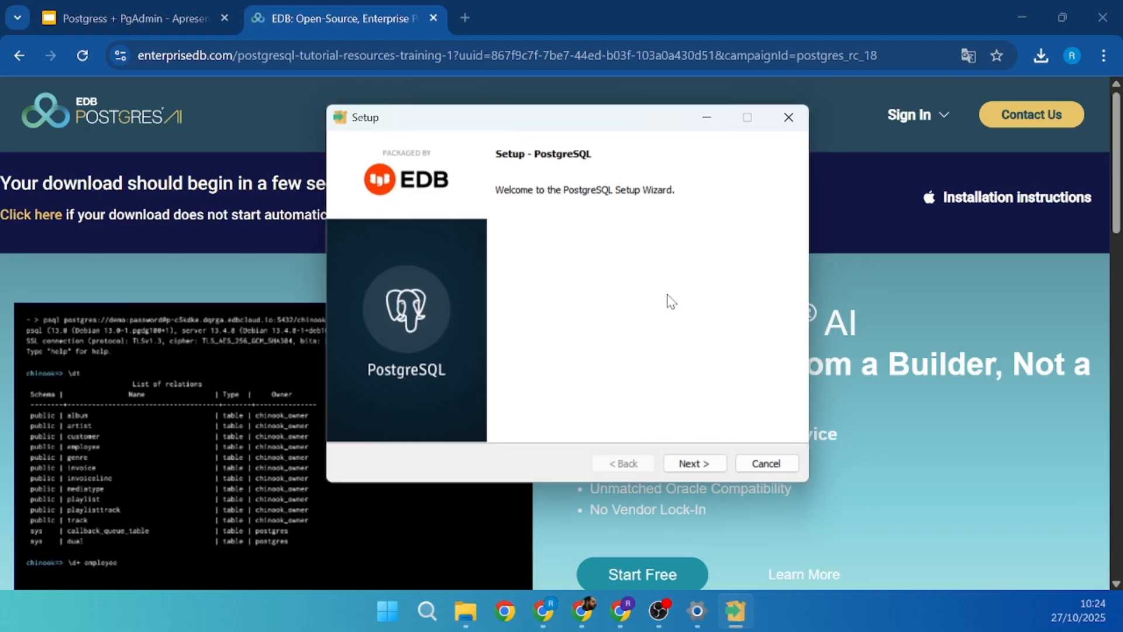
pyautogui.click(682, 463)
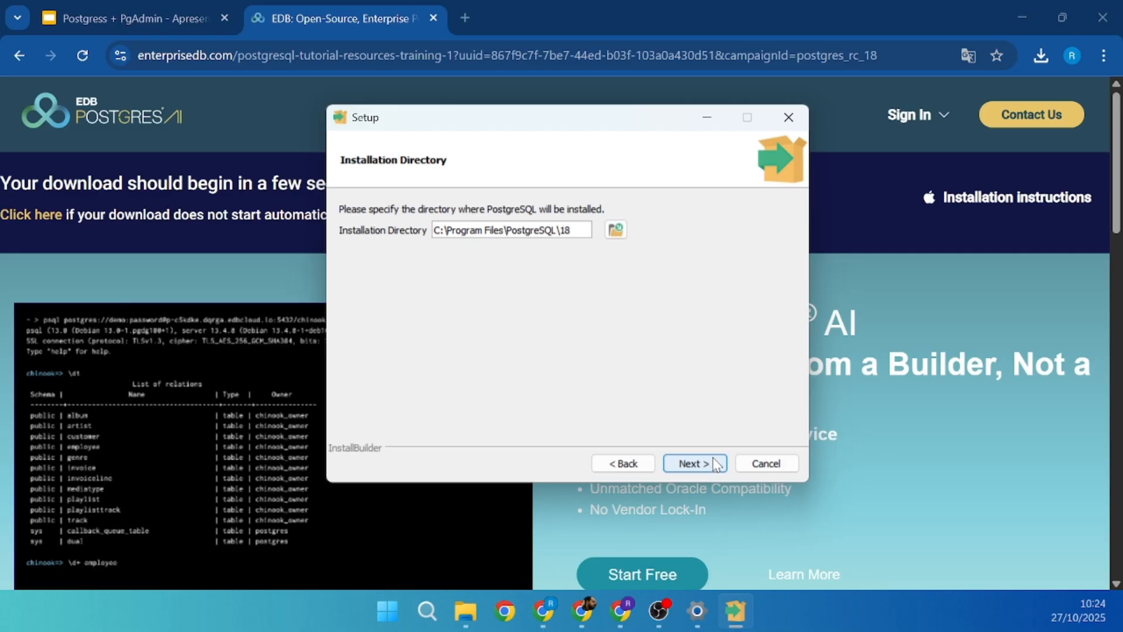
pyautogui.click(694, 463)
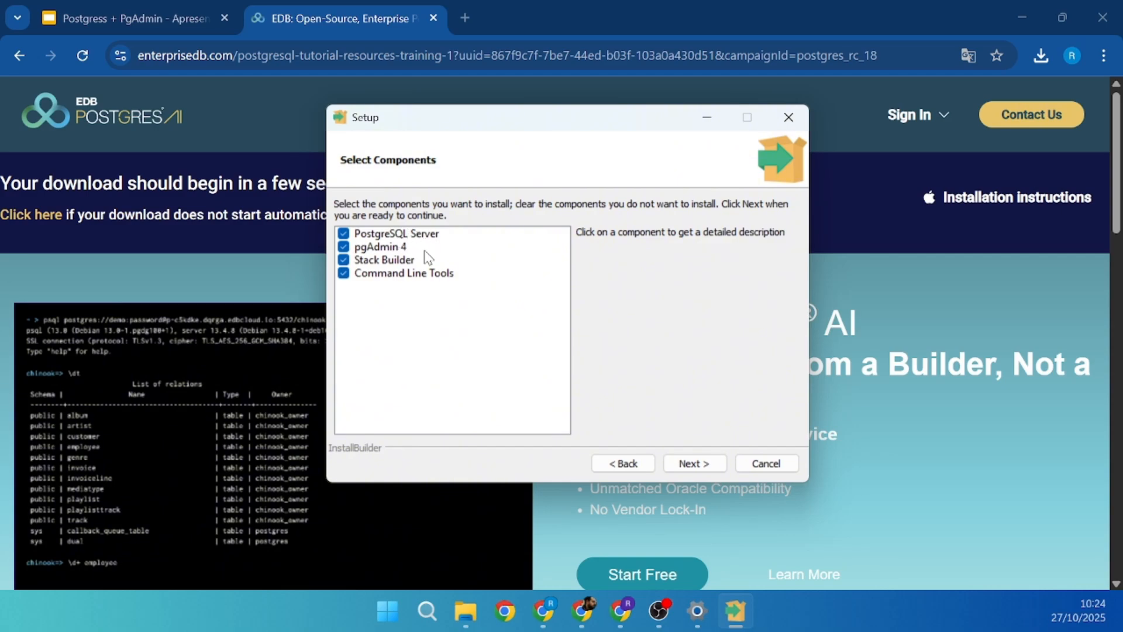
# - Uncheck Stack Builder on Select Components, keeping pgAdmin 4 and the other components
pyautogui.click(390, 251)
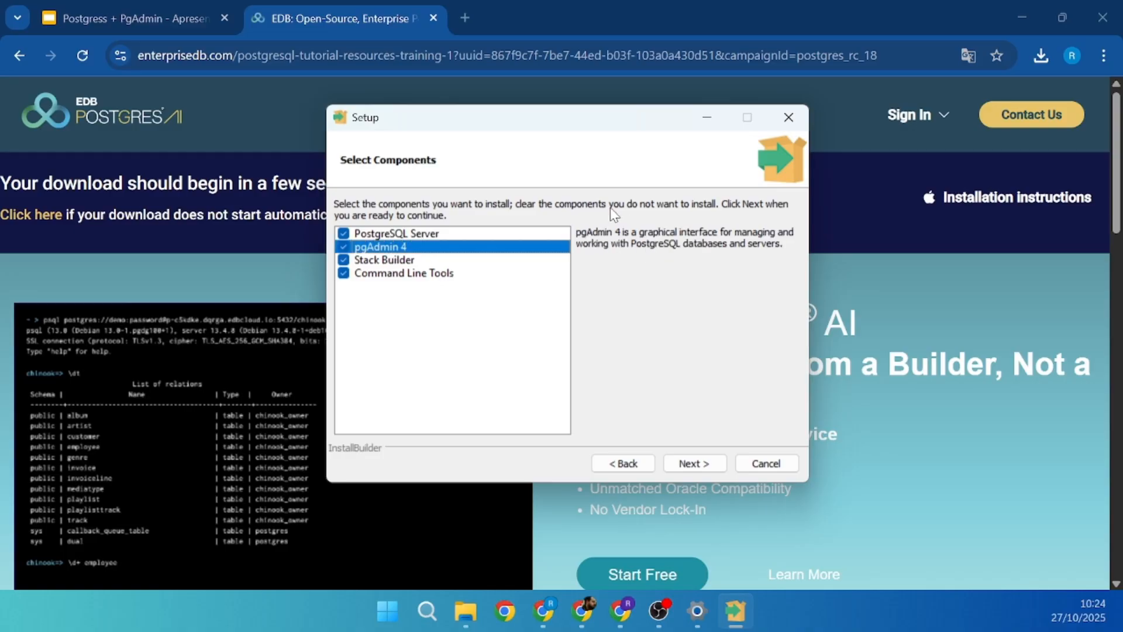
pyautogui.click(344, 262)
pyautogui.moveTo(606, 130); pyautogui.dragTo(586, 127)
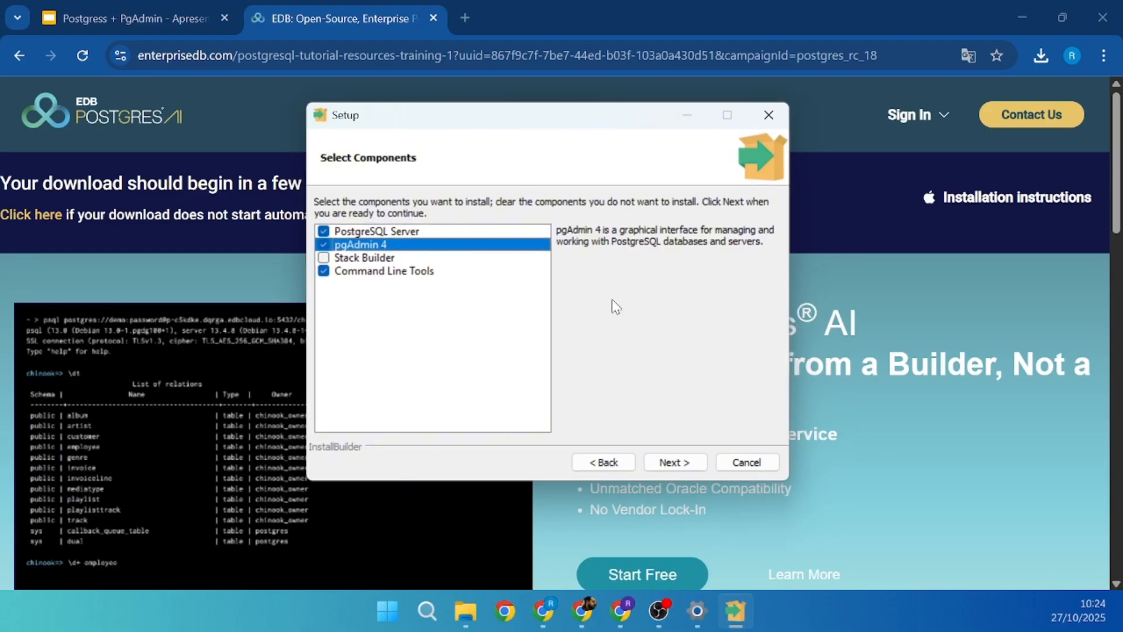
pyautogui.click(676, 463)
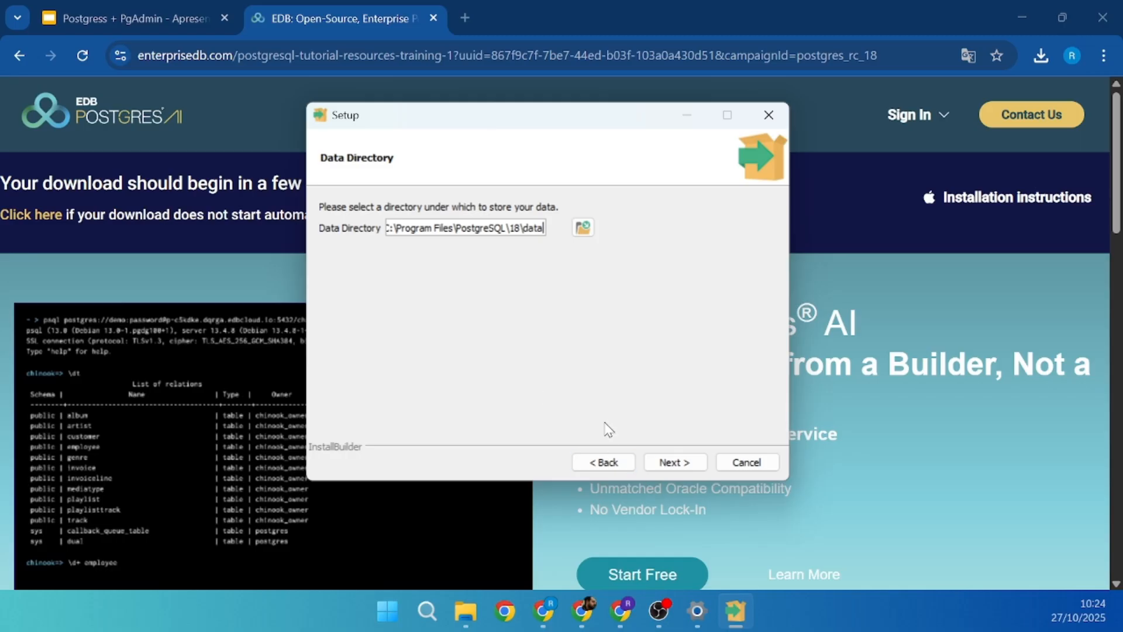
# - Keep the default data directory and confirm the entered postgres superuser password
pyautogui.click(692, 457)
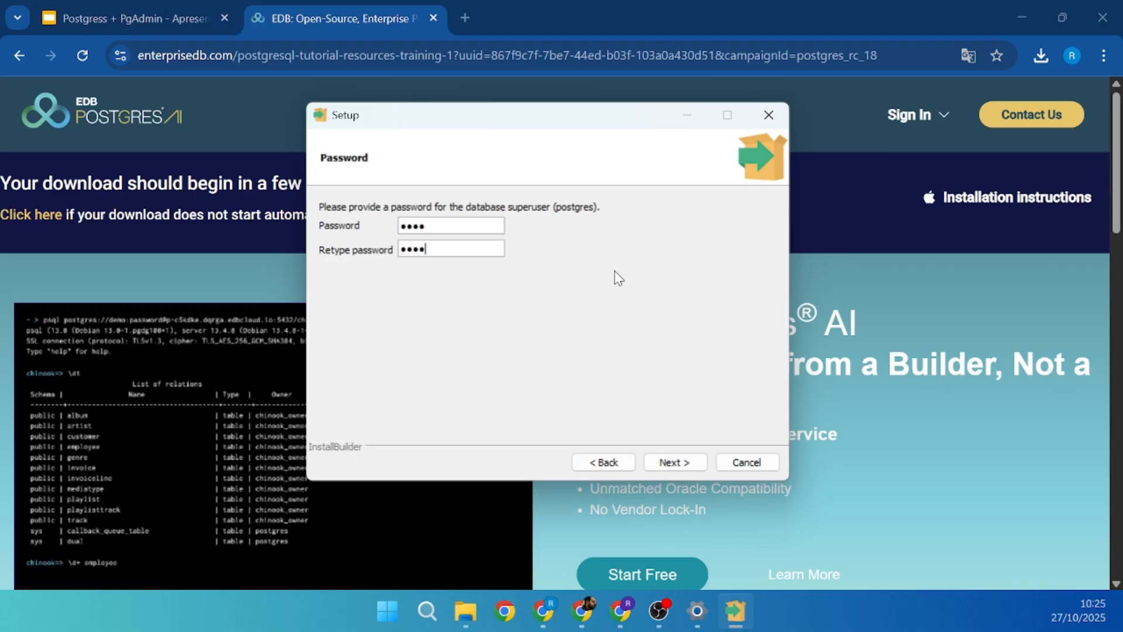
pyautogui.moveTo(556, 117); pyautogui.dragTo(569, 132)
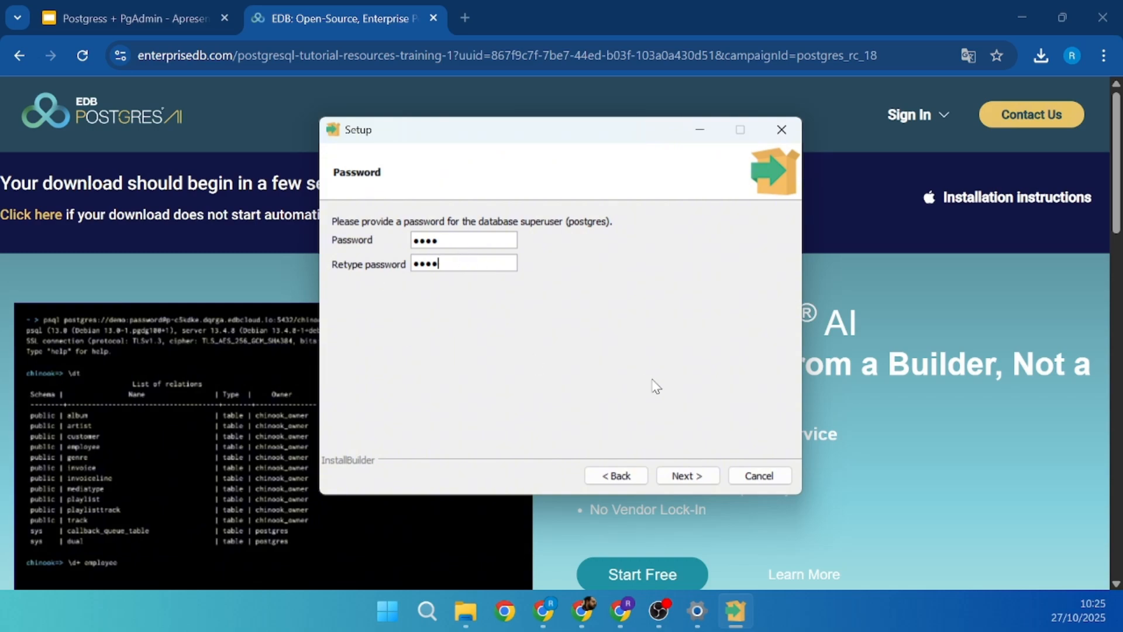
pyautogui.click(683, 477)
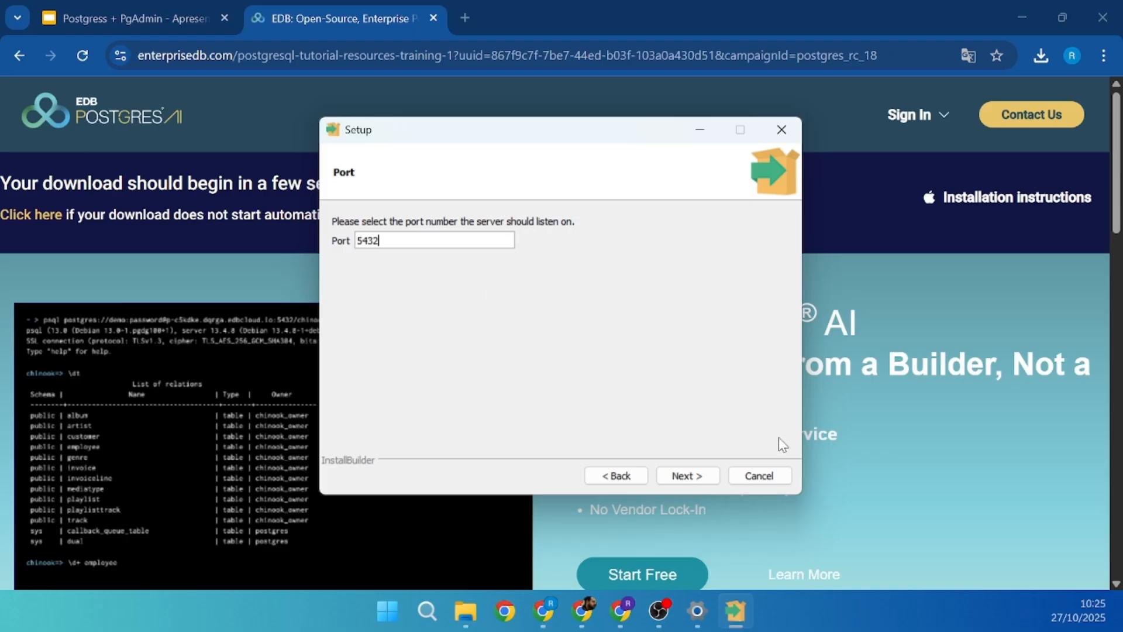
# - Keep port 5432, choose the DEFAULT locale, and pass the pre-installation summary
pyautogui.click(683, 475)
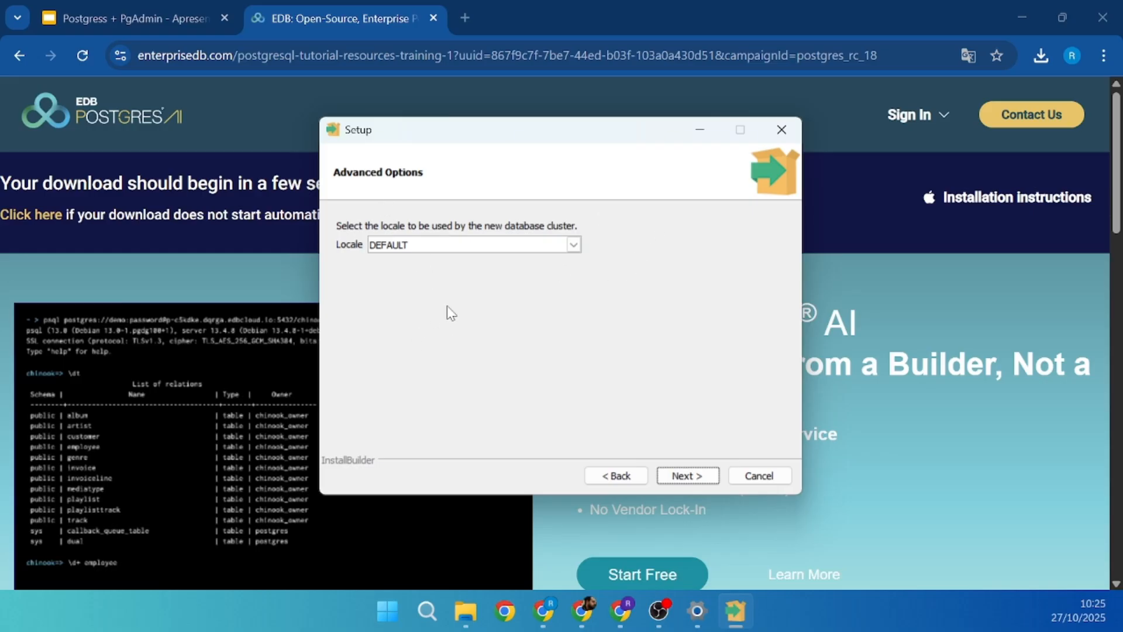
pyautogui.click(514, 245)
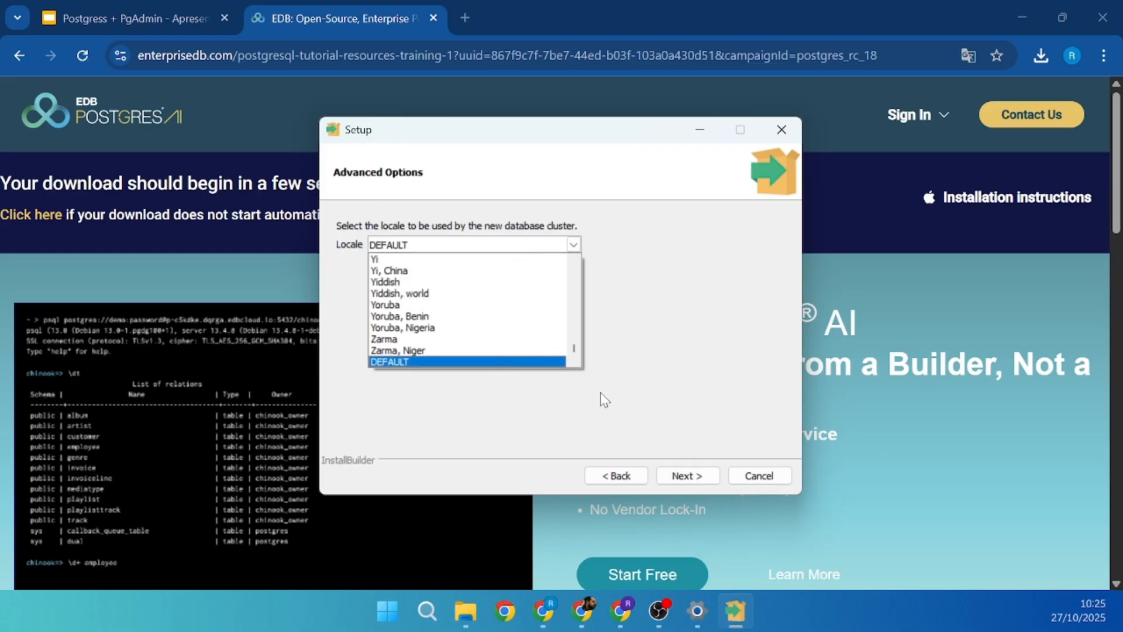
pyautogui.click(403, 362)
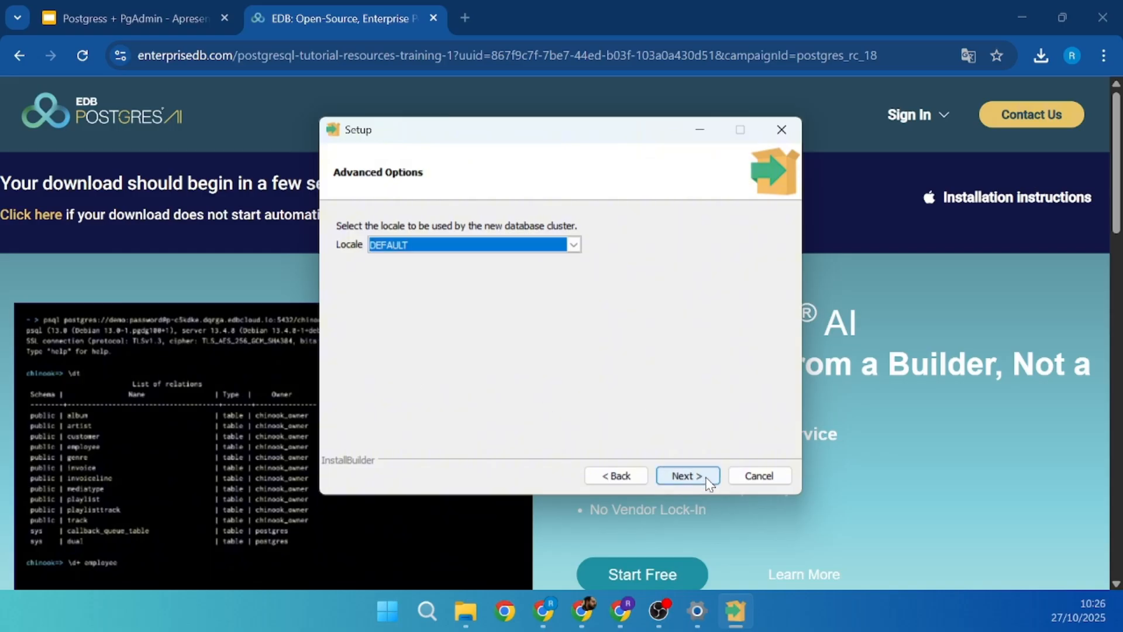
pyautogui.click(687, 476)
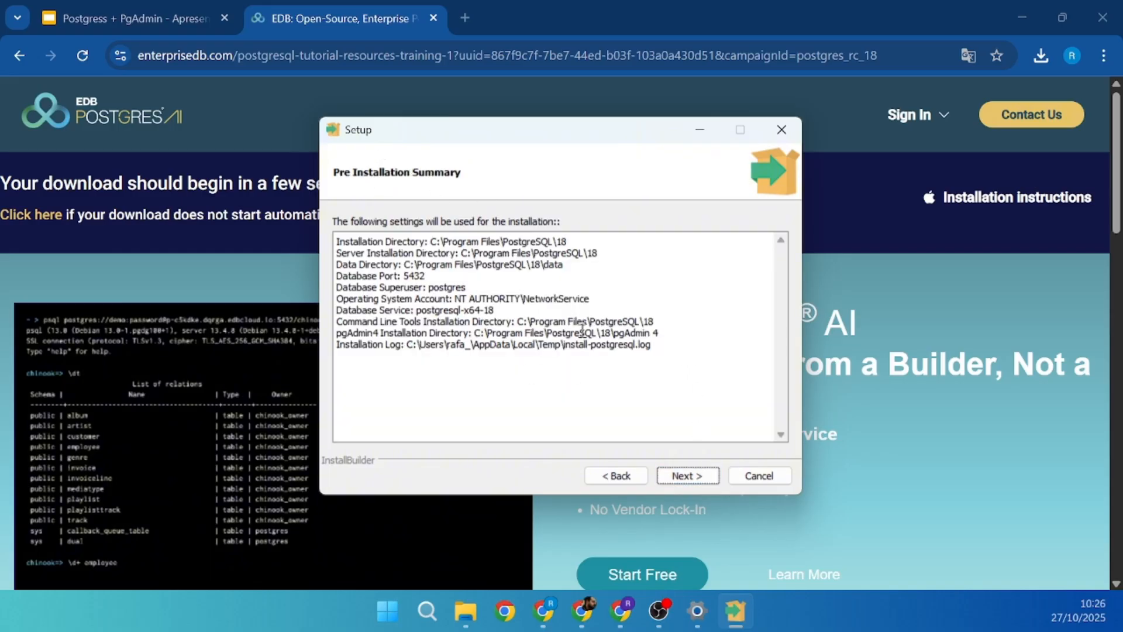
pyautogui.click(676, 477)
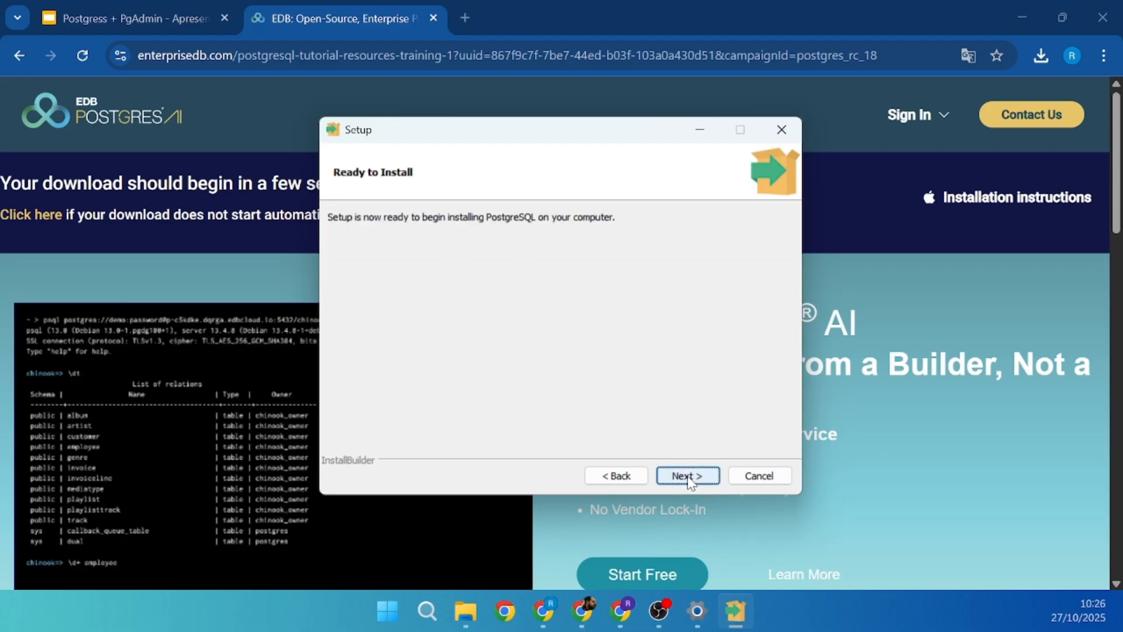
# - Install PostgreSQL 18 and close the wizard with Finish once it completes
pyautogui.click(689, 477)
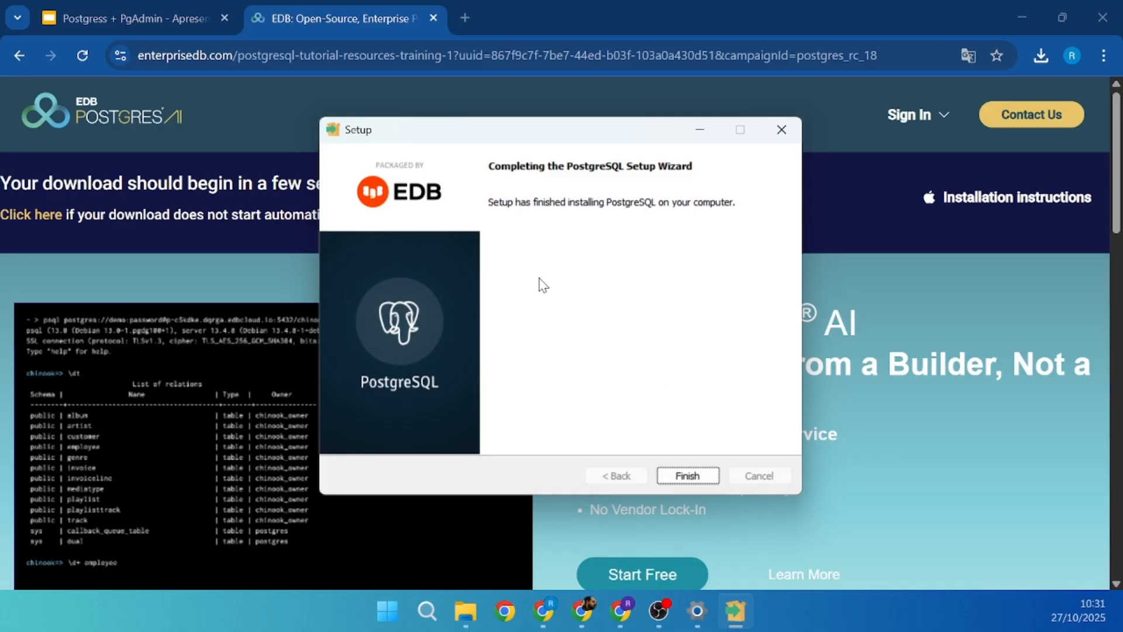
pyautogui.moveTo(417, 145); pyautogui.dragTo(404, 138)
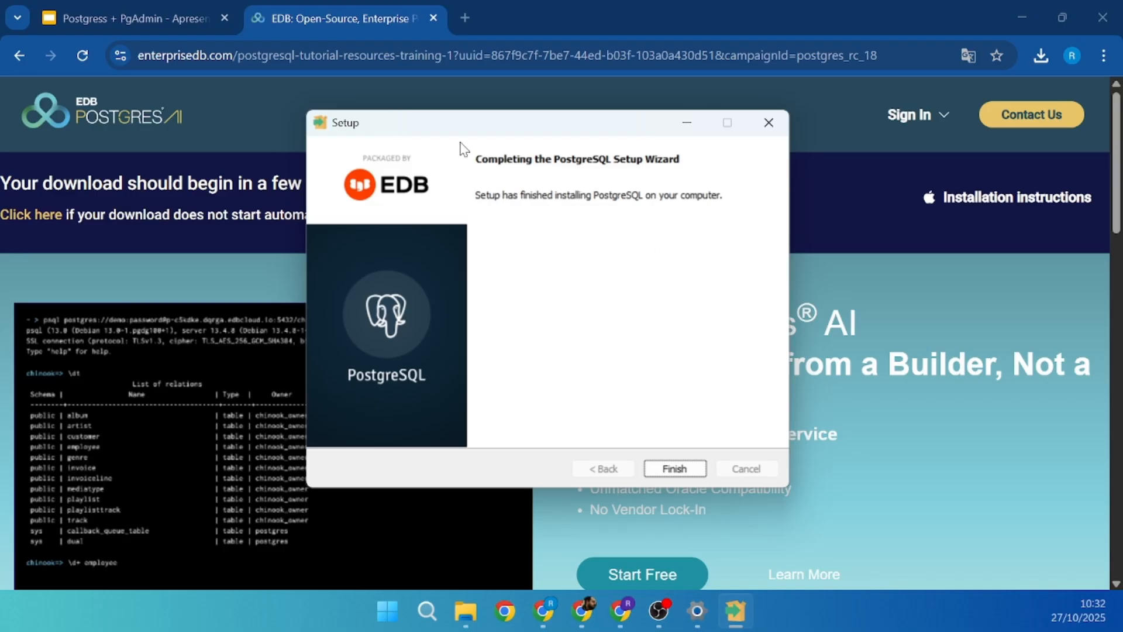
pyautogui.moveTo(533, 128); pyautogui.dragTo(544, 133)
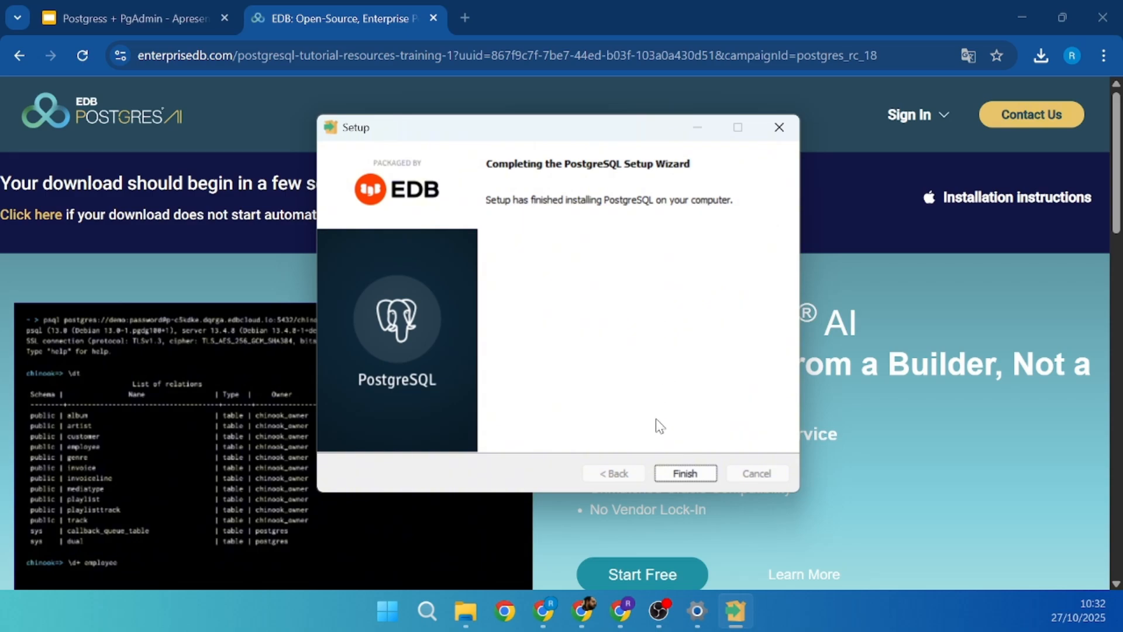
pyautogui.click(685, 473)
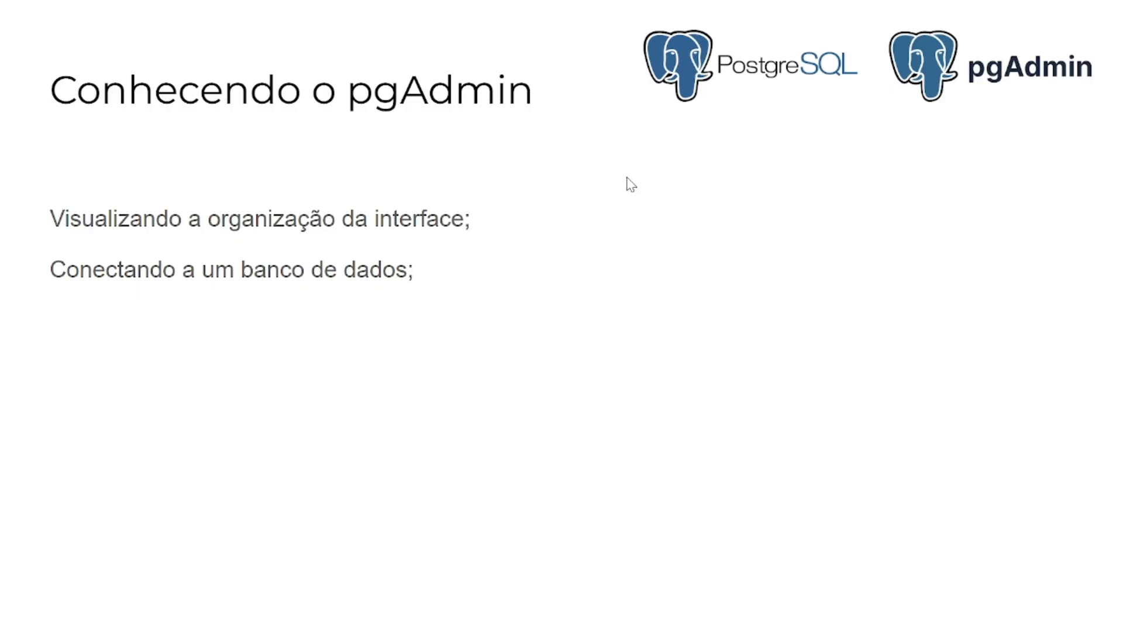
# - Exit the Google Slides slideshow back to the editor
pyautogui.rightClick(556, 113)
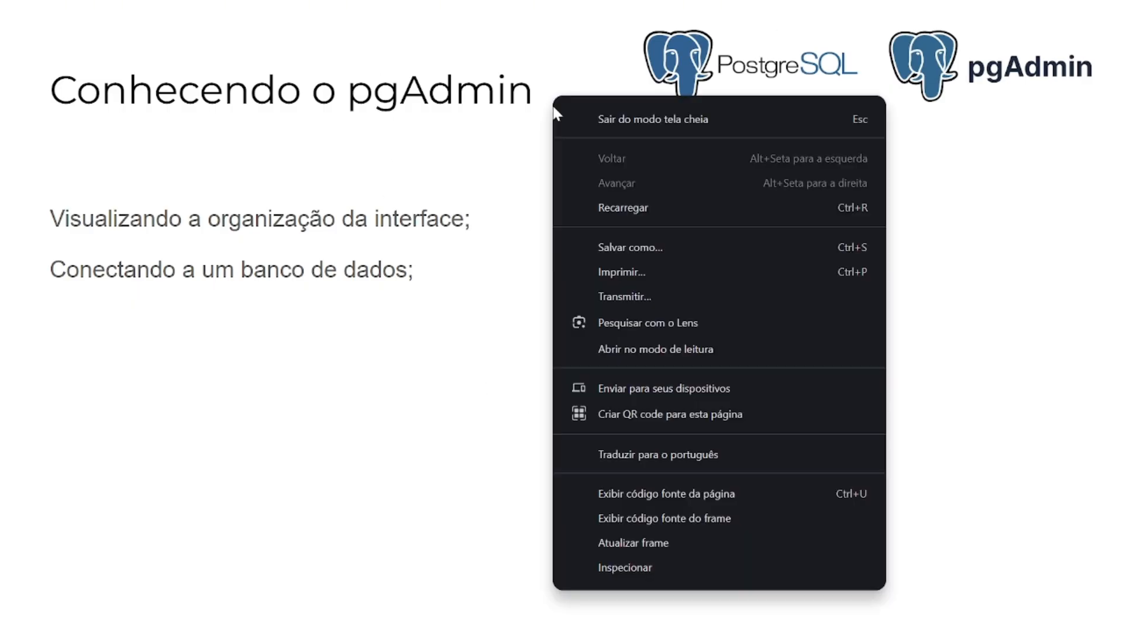
pyautogui.click(525, 112)
pyautogui.press('Escape')
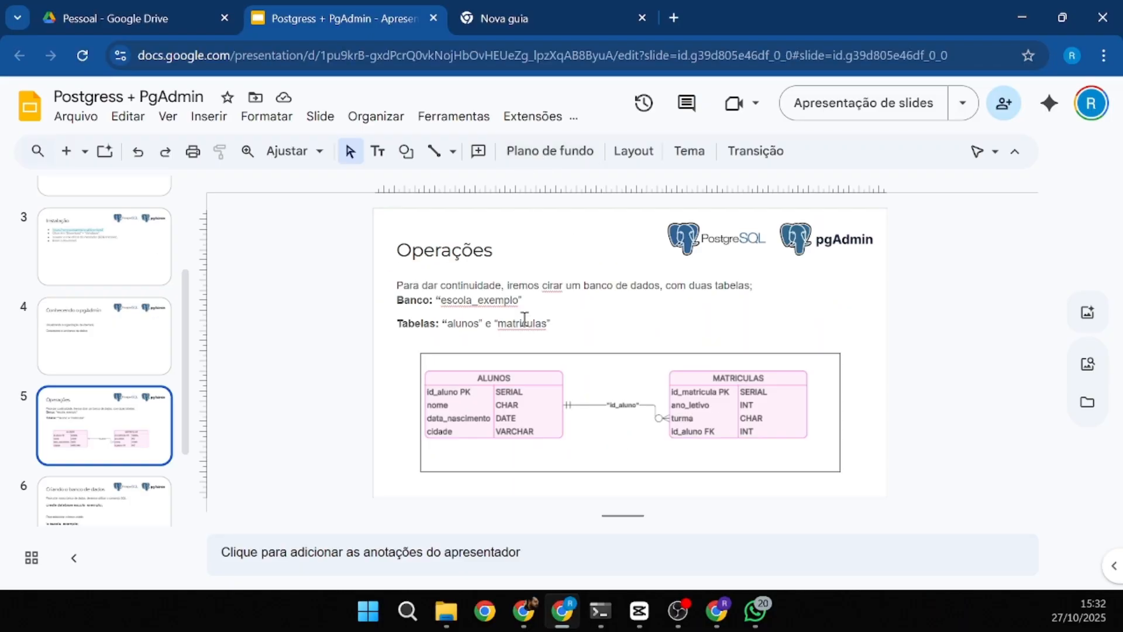
pyautogui.scroll(1, 509, 406)
# - Search 'pg' in the Start menu and launch pgAdmin 4
pyautogui.click(369, 612)
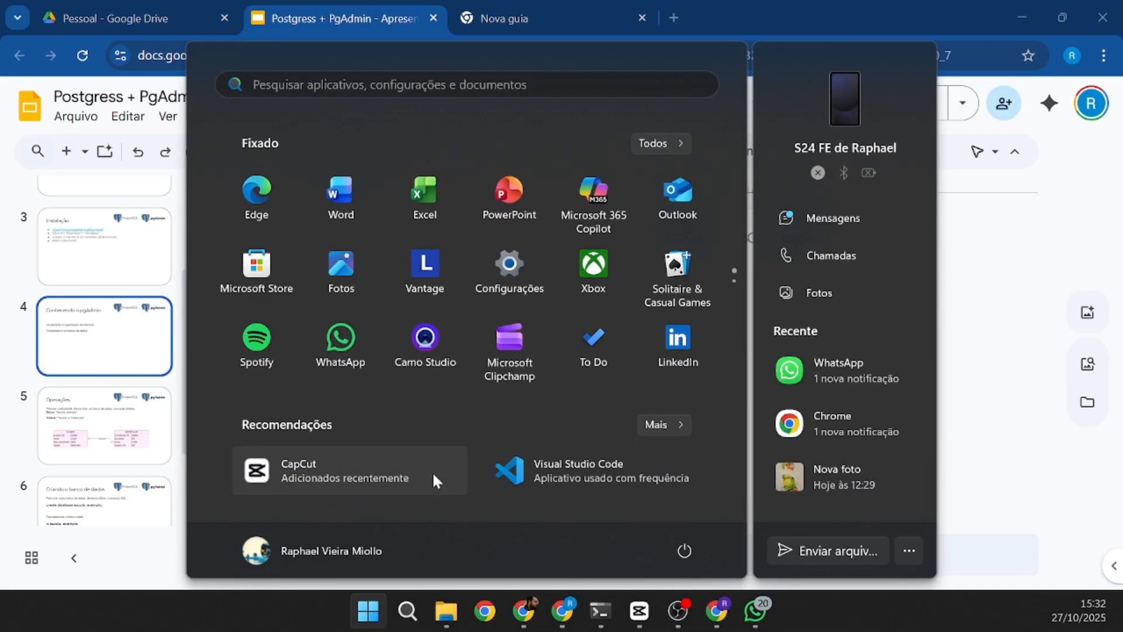
pyautogui.write('pgAdmin 4')
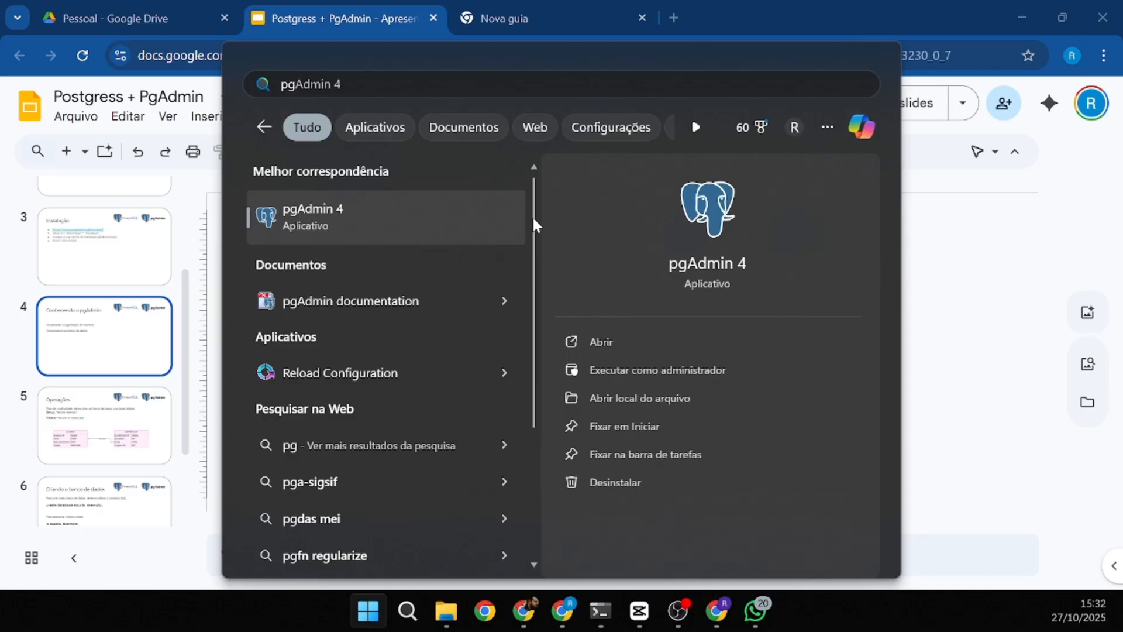
pyautogui.click(369, 223)
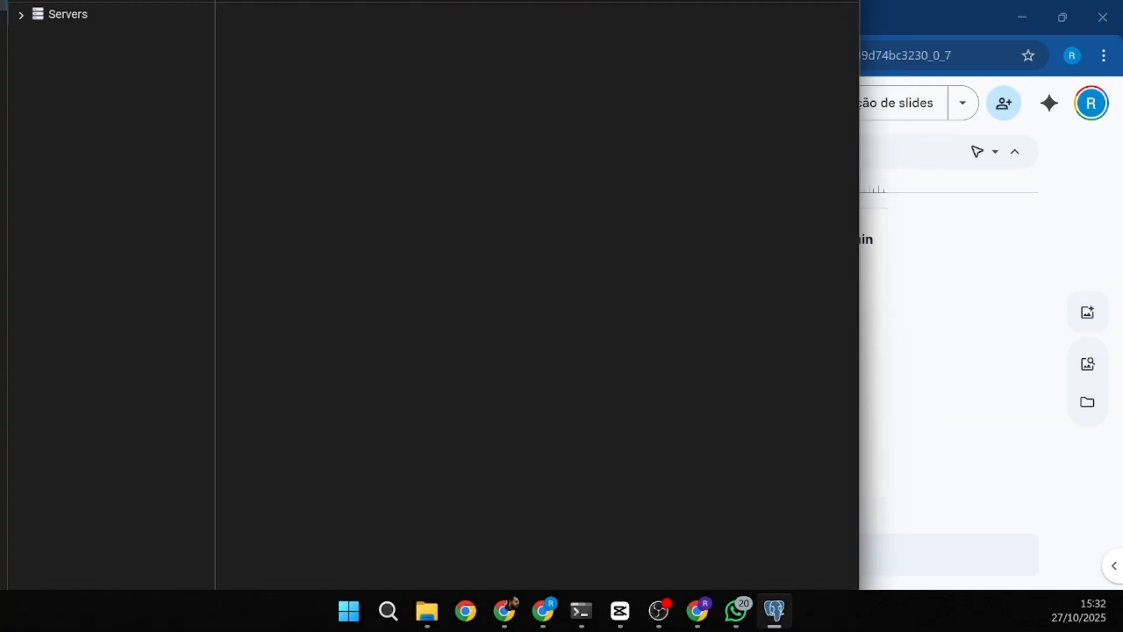
# - Maximize pgAdmin 4, expand Servers, and cancel the PostgreSQL 18 password prompt
pyautogui.click(898, 46)
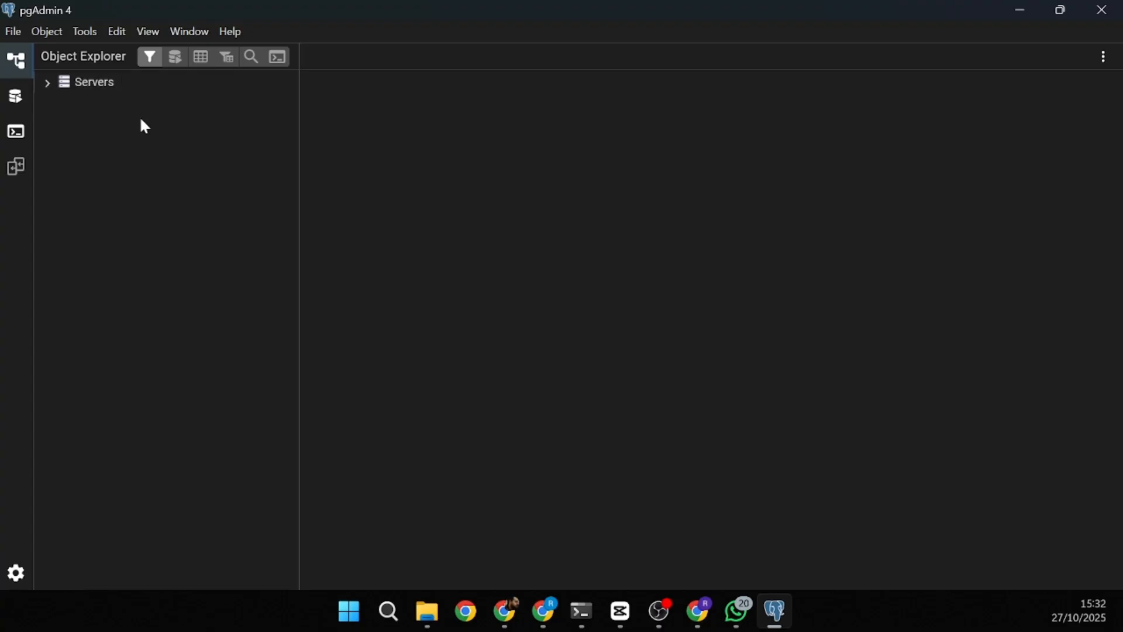
pyautogui.click(48, 80)
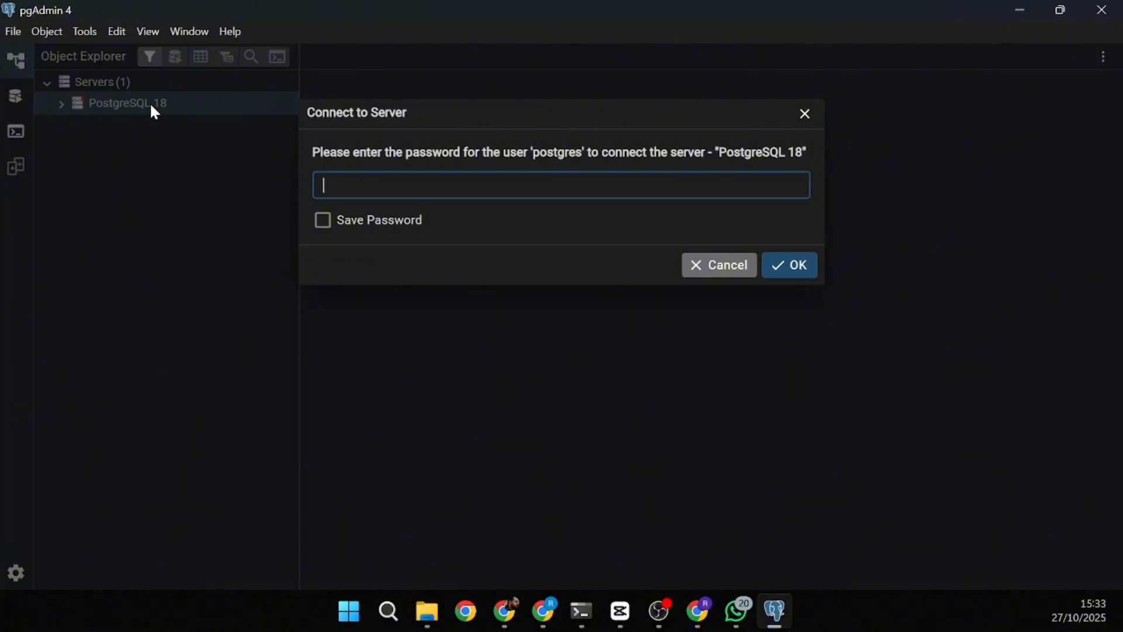
pyautogui.click(805, 115)
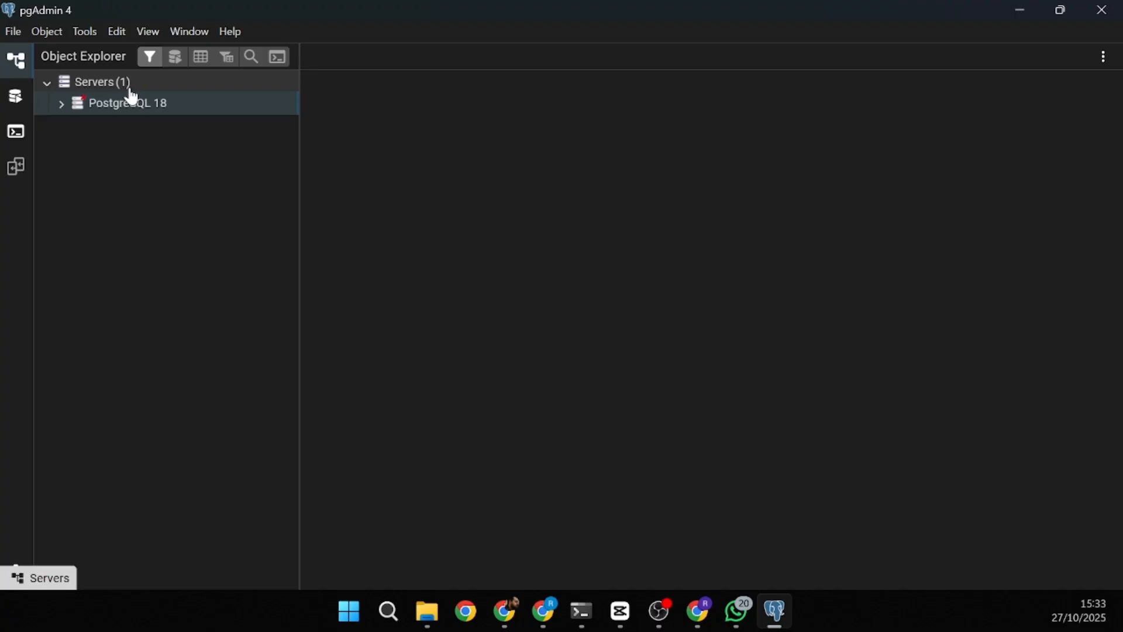
pyautogui.rightClick(111, 81)
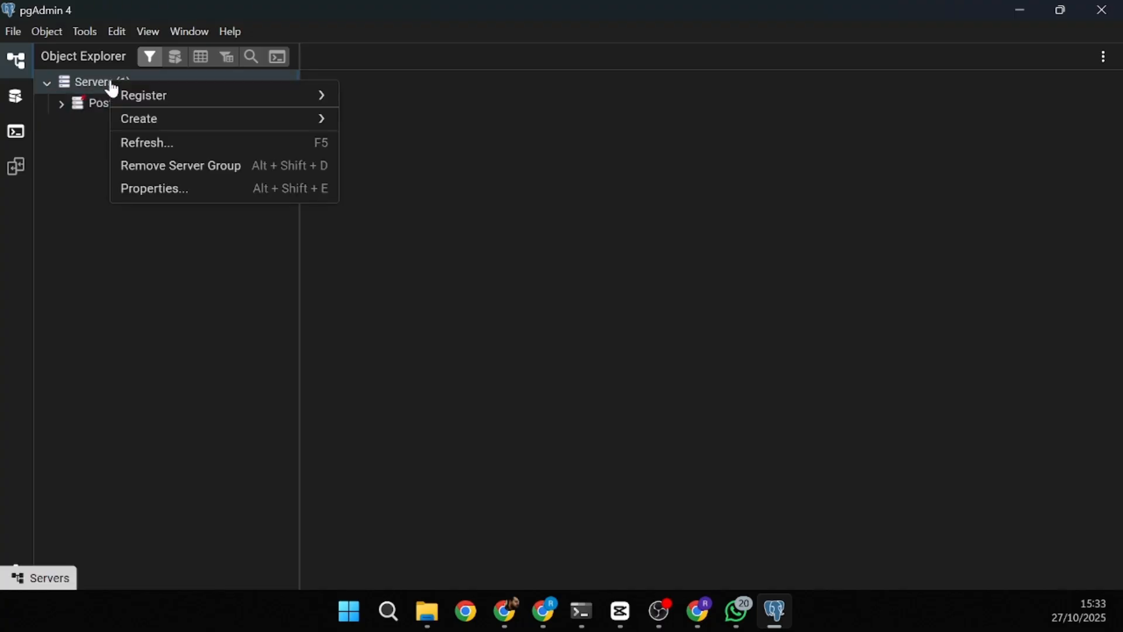
pyautogui.click(100, 157)
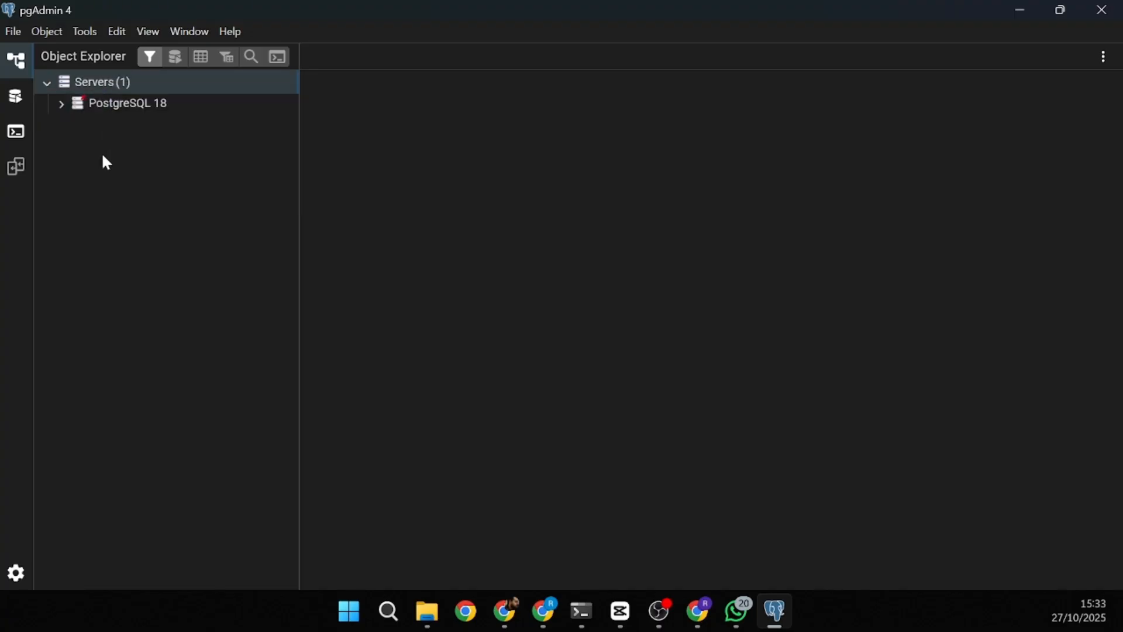
pyautogui.rightClick(130, 81)
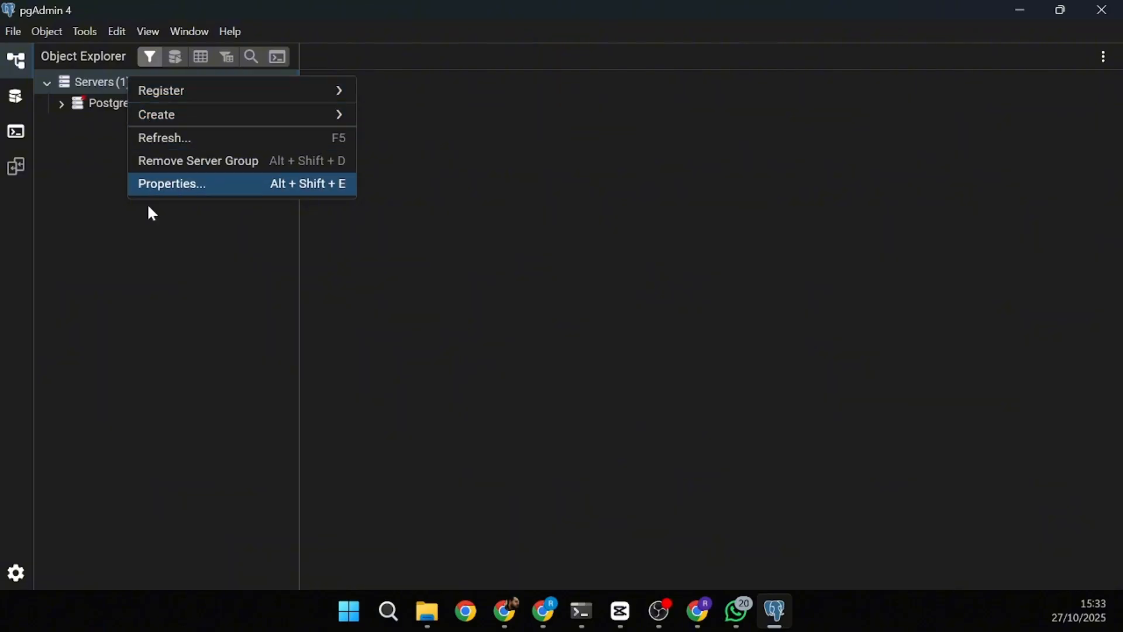
pyautogui.moveTo(293, 105)
pyautogui.click(398, 99)
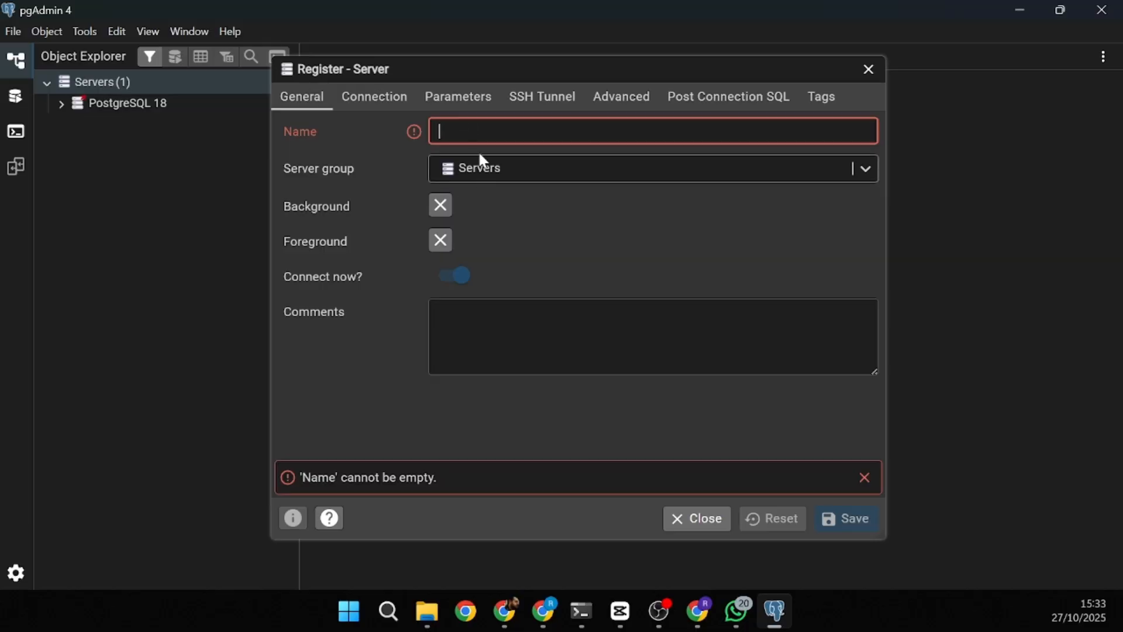
pyautogui.write('Nova conex')
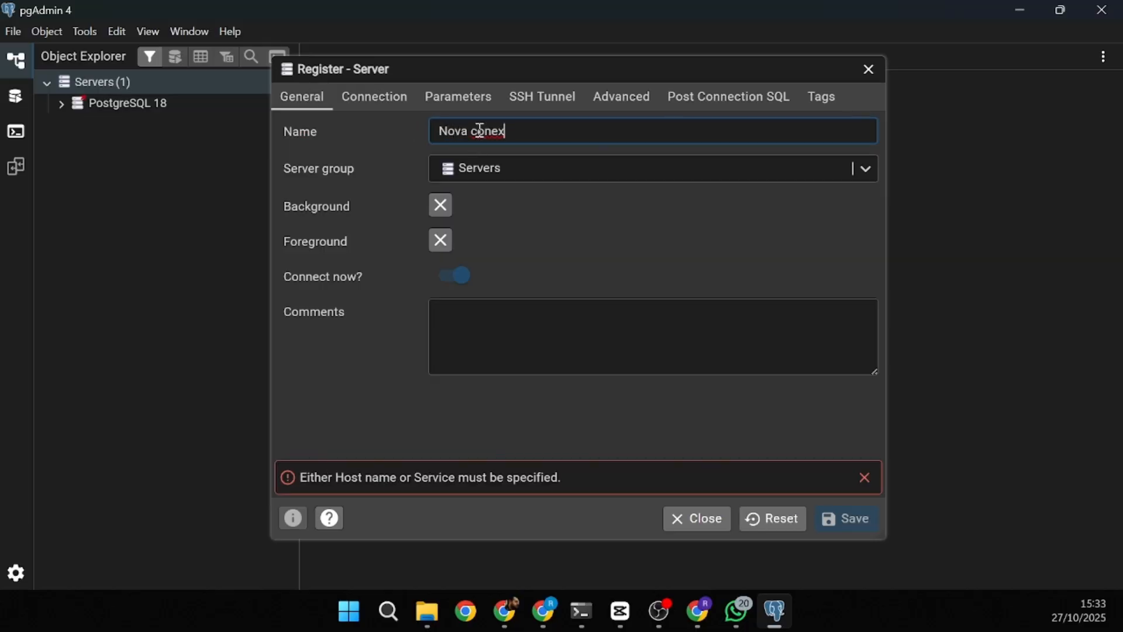
pyautogui.write('ão')
pyautogui.click(376, 97)
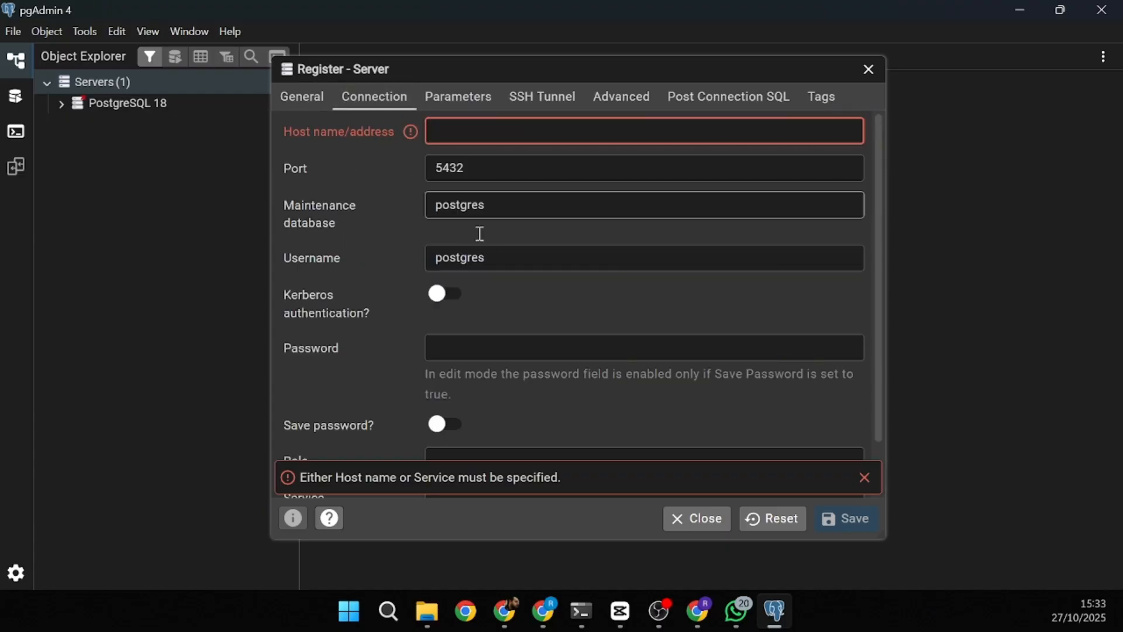
pyautogui.moveTo(467, 171); pyautogui.dragTo(432, 164)
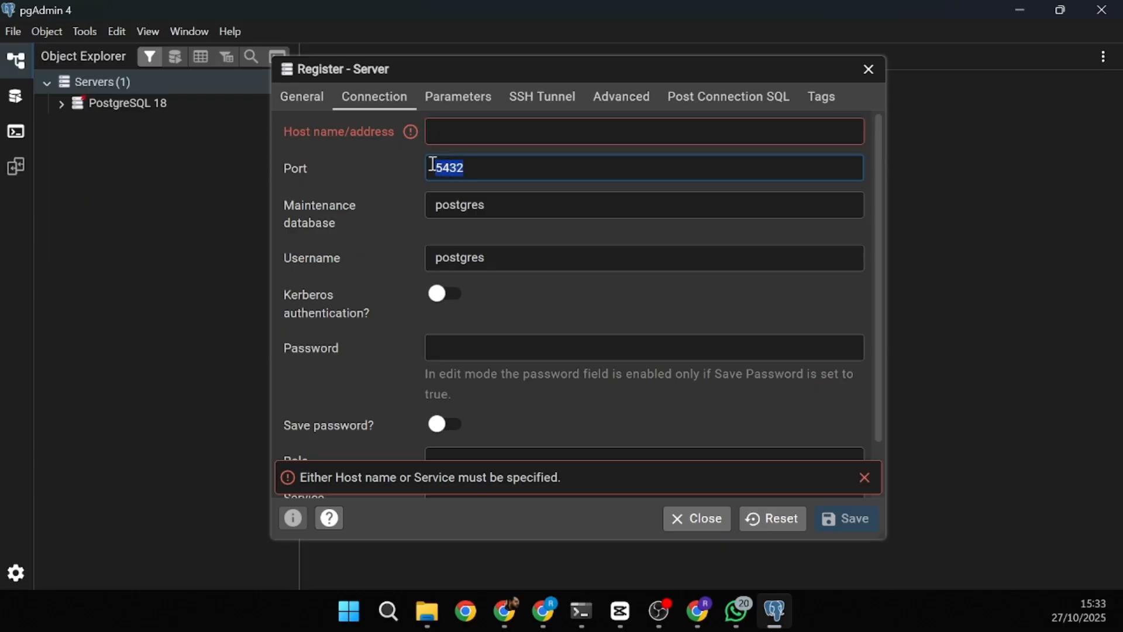
pyautogui.click(295, 168)
pyautogui.click(469, 164)
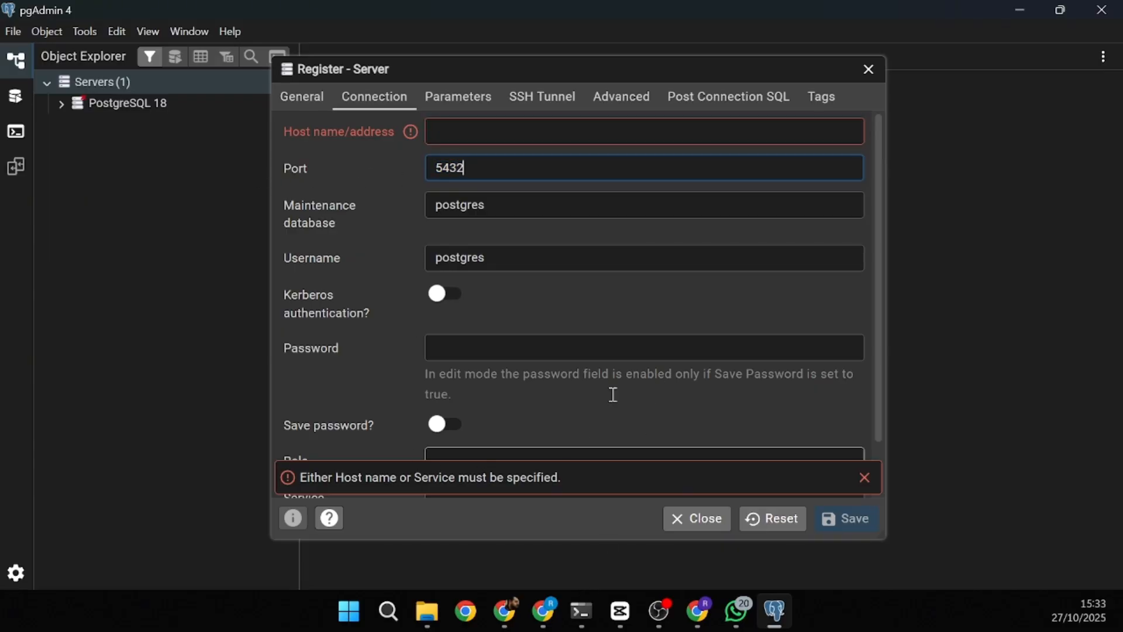
pyautogui.moveTo(519, 72); pyautogui.dragTo(516, 101)
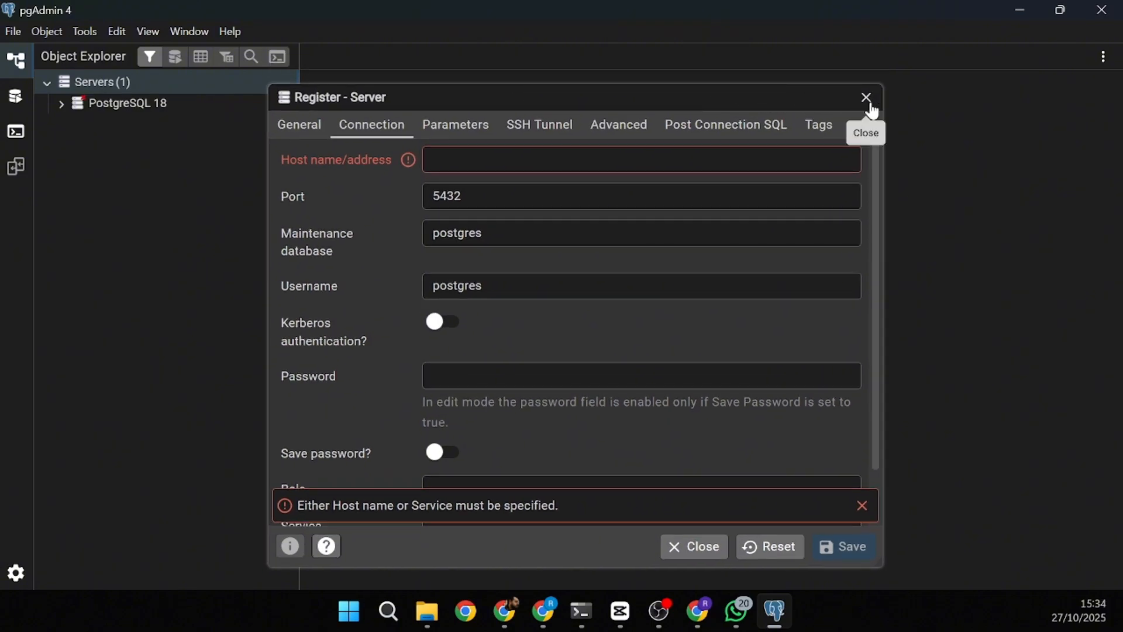
pyautogui.moveTo(386, 93); pyautogui.dragTo(365, 89)
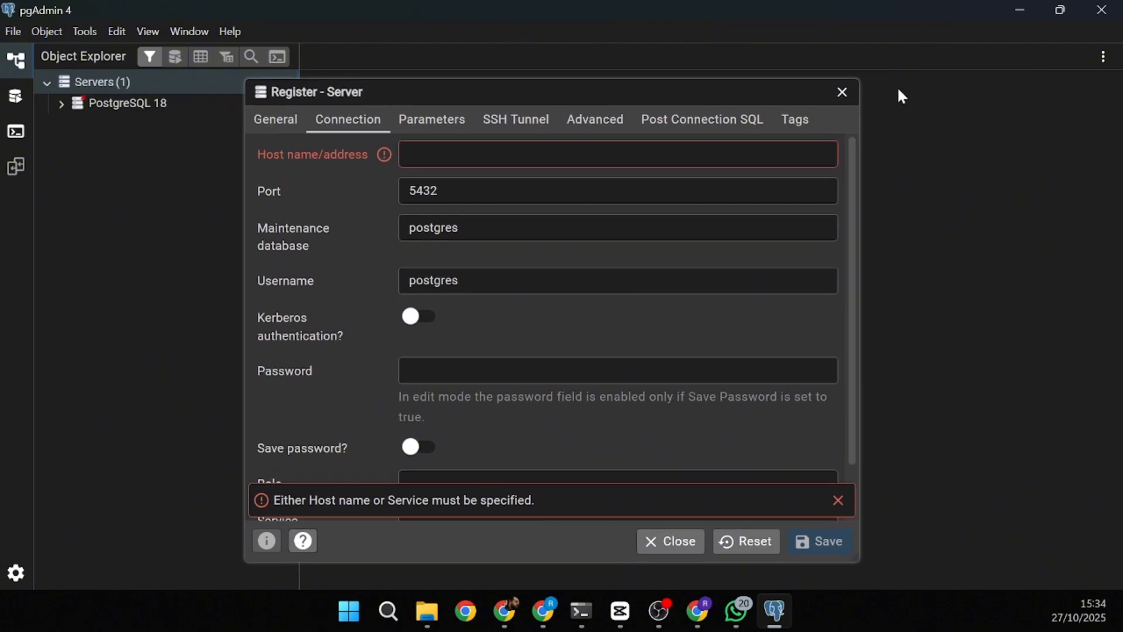
pyautogui.click(850, 93)
pyautogui.click(782, 197)
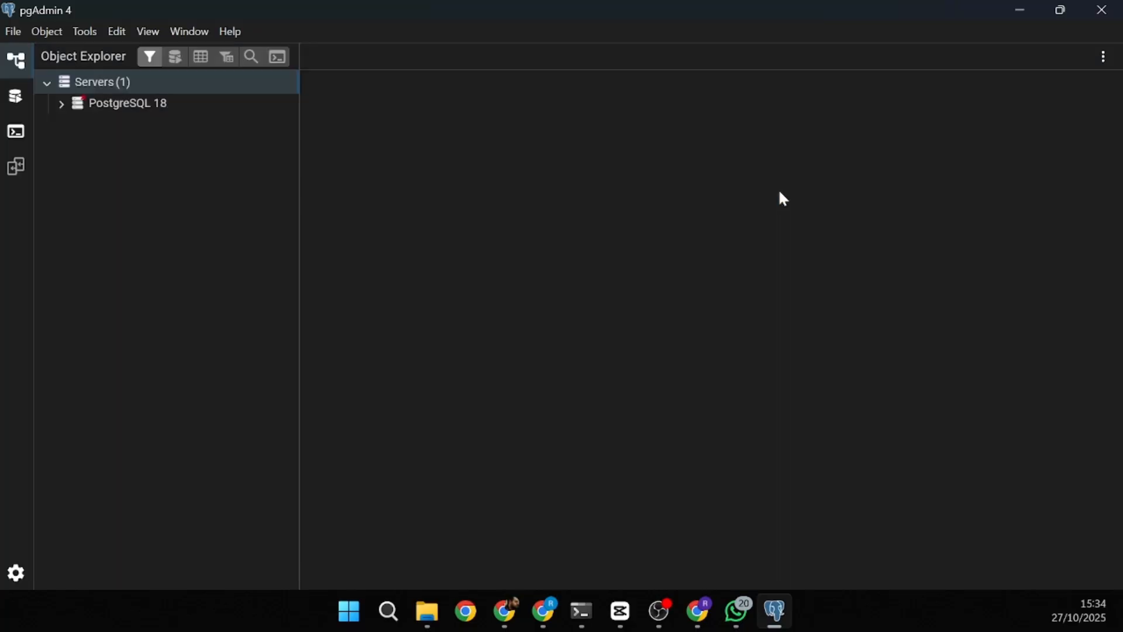
# - Connect to PostgreSQL 18 as user postgres by entering its password
pyautogui.click(107, 112)
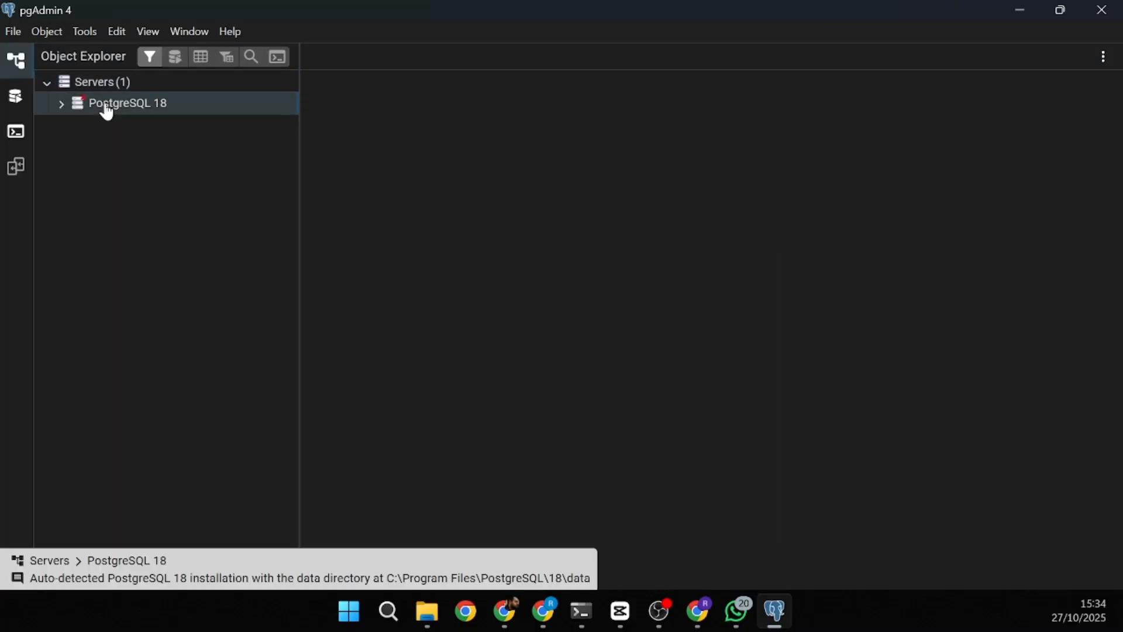
pyautogui.click(60, 106)
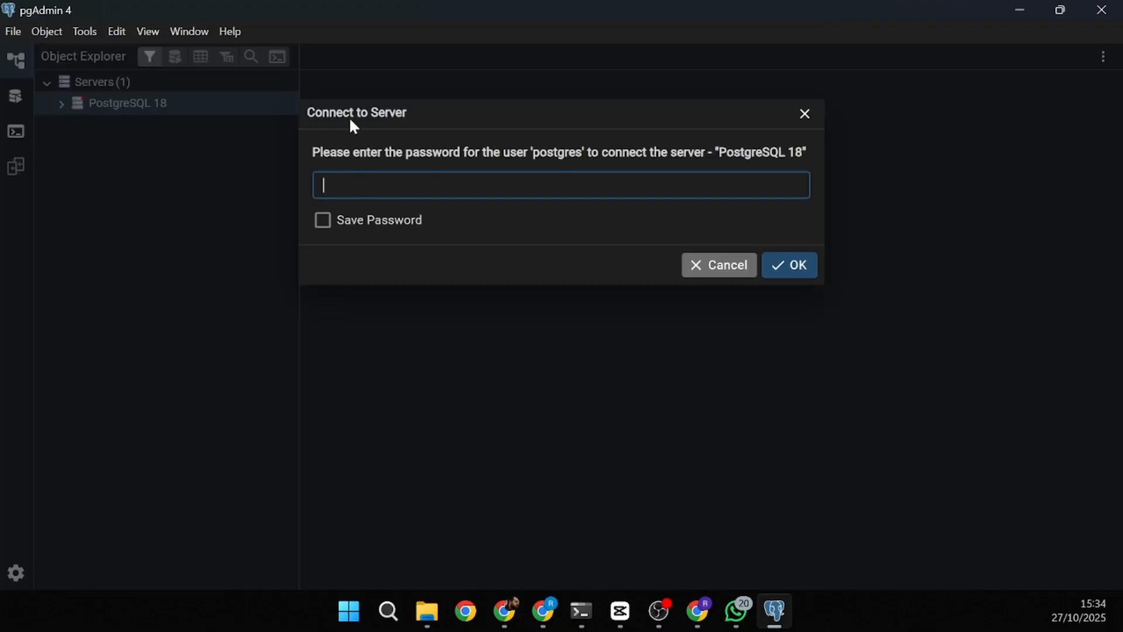
pyautogui.moveTo(363, 111); pyautogui.dragTo(372, 142)
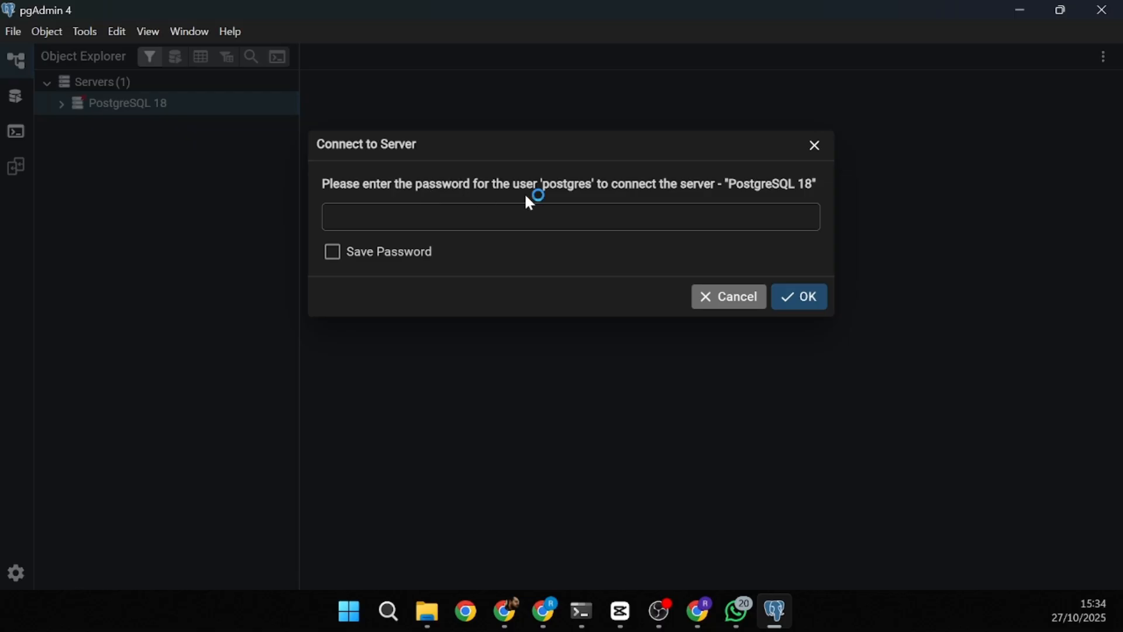
pyautogui.moveTo(538, 183); pyautogui.dragTo(595, 187)
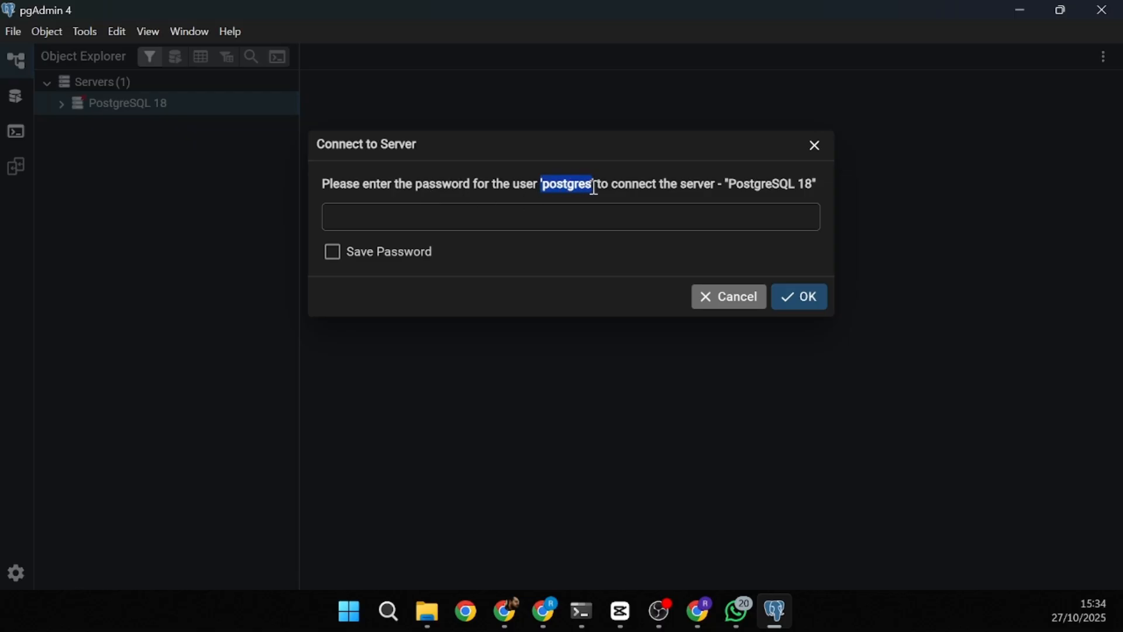
pyautogui.click(509, 185)
pyautogui.doubleClick(557, 178)
pyautogui.click(587, 210)
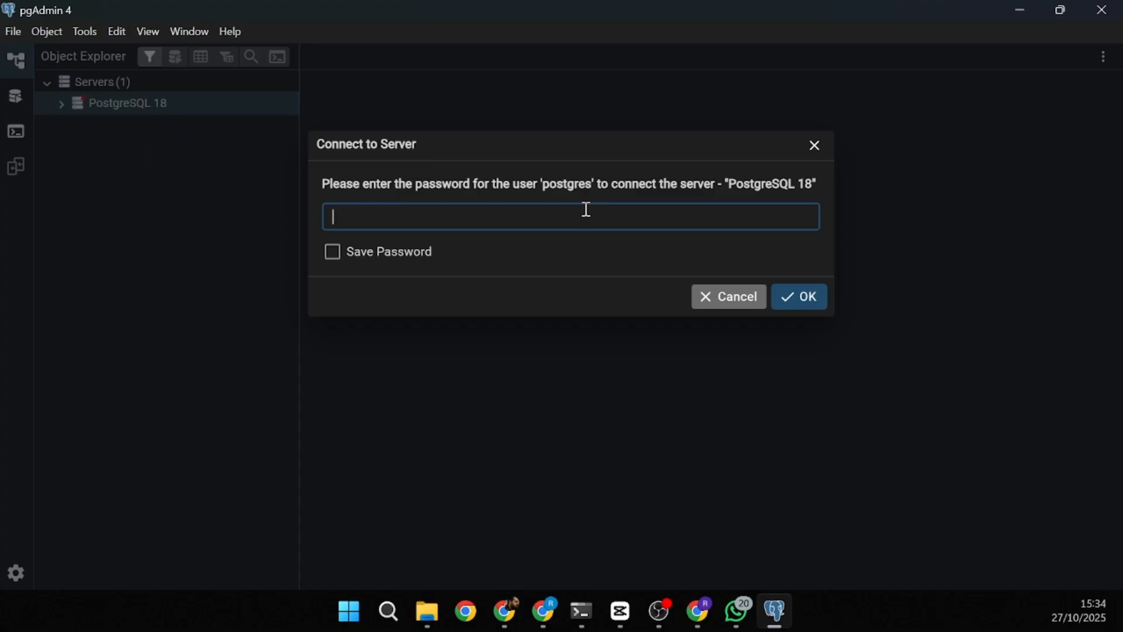
pyautogui.write('1234')
pyautogui.click(802, 300)
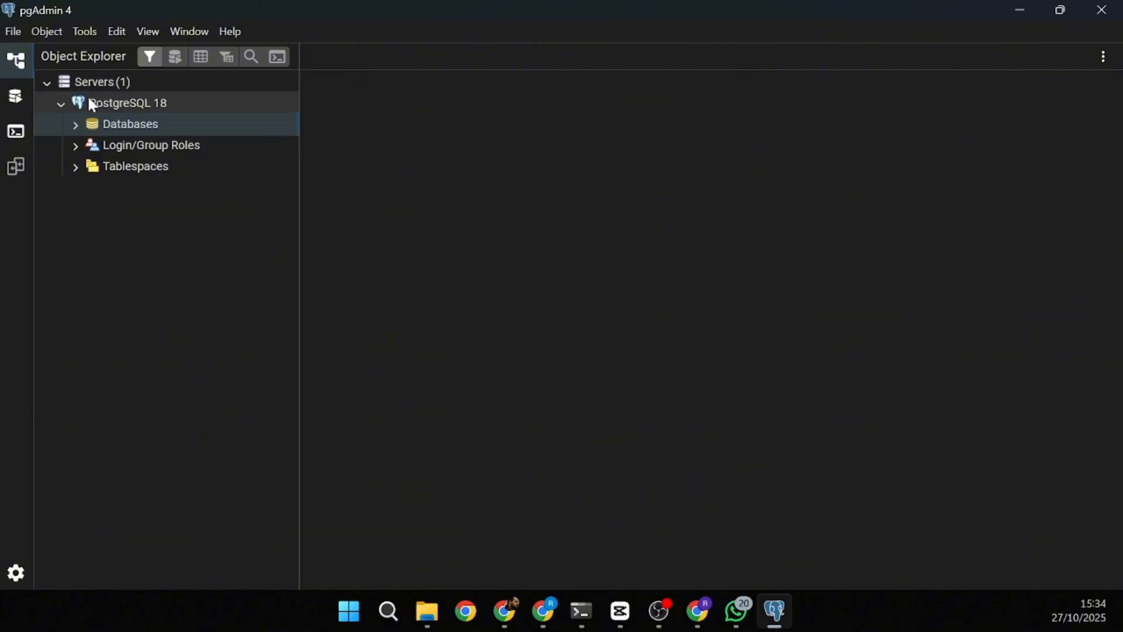
# - Expand Databases under PostgreSQL 18 to reveal the postgres database, then collapse postgres's contents
pyautogui.click(76, 126)
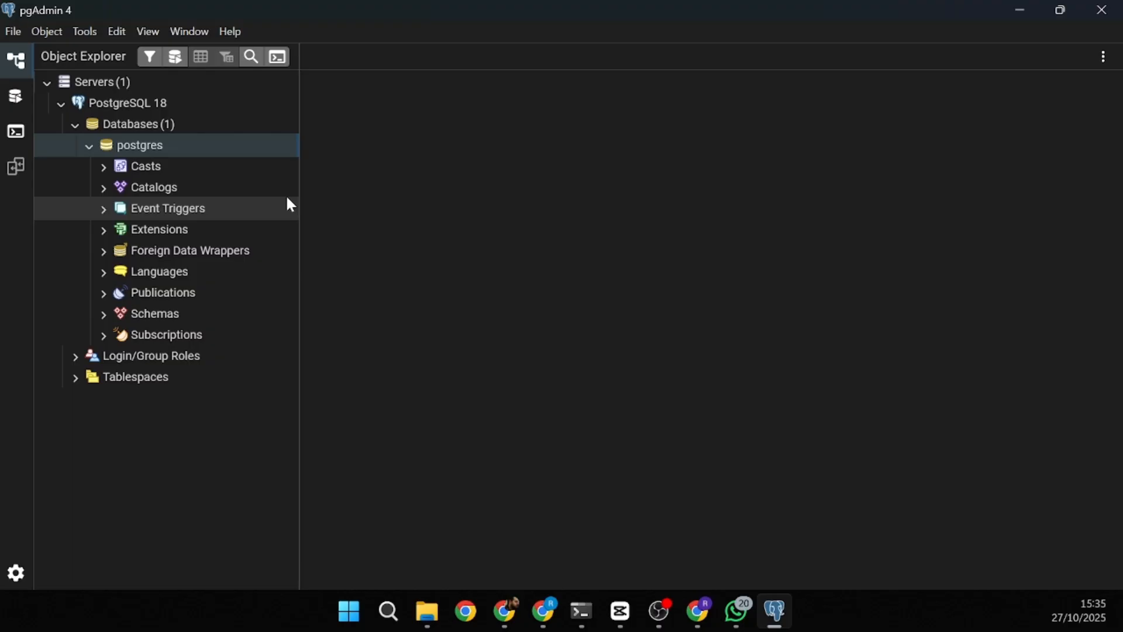
pyautogui.click(90, 146)
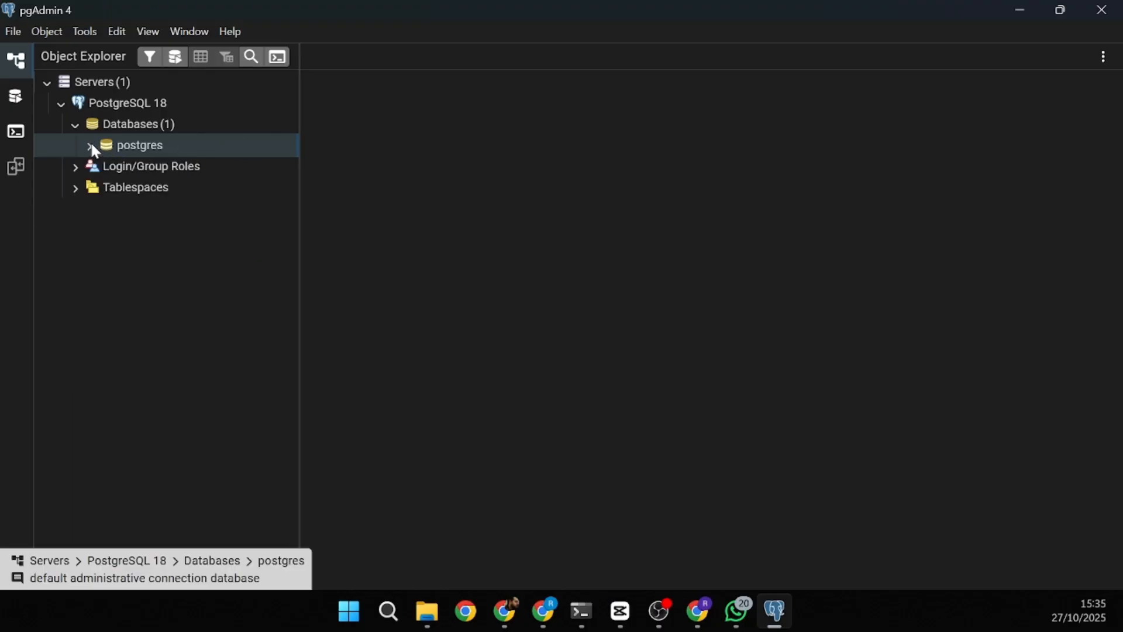
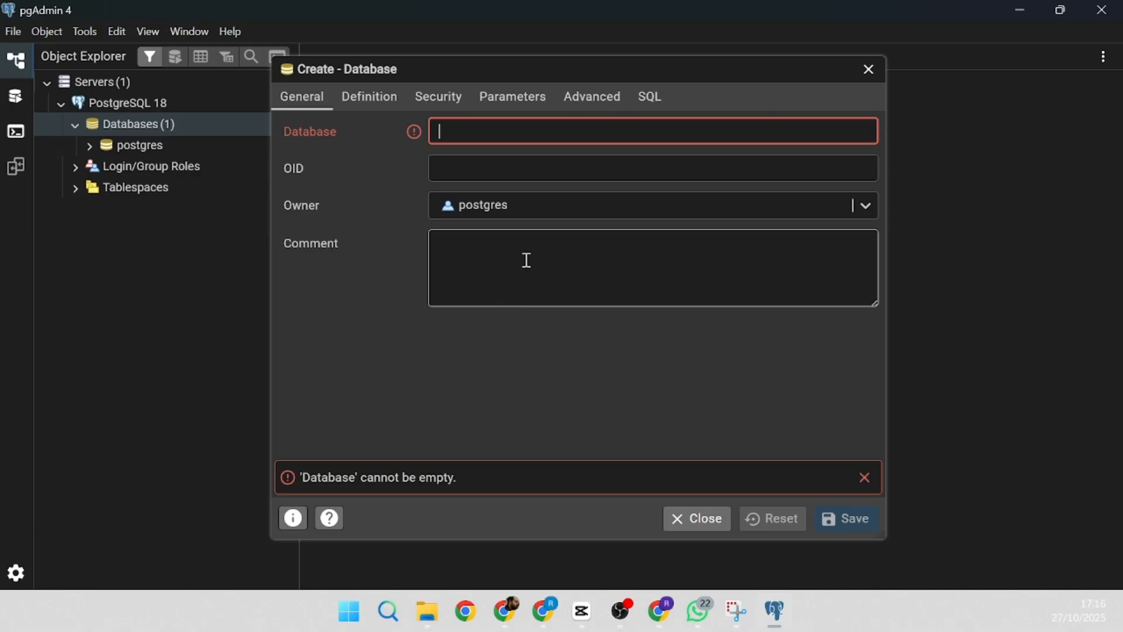
# - Name the new database db_exemplo and review its Definition, Security, Advanced and SQL tabs
pyautogui.write('db_exemplo')
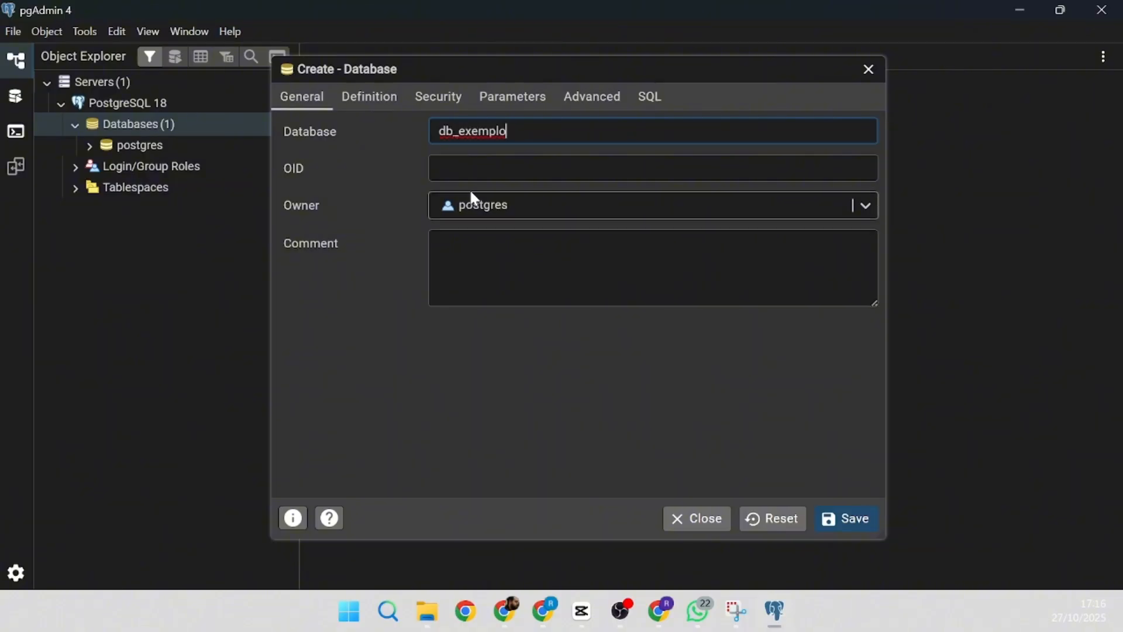
pyautogui.click(379, 102)
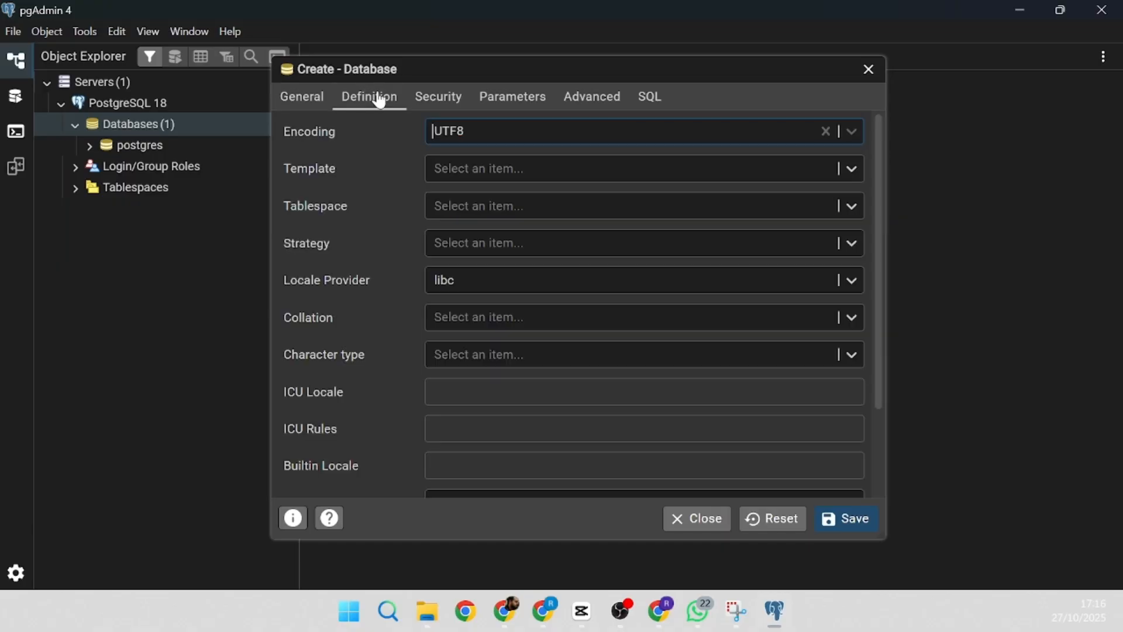
pyautogui.click(439, 100)
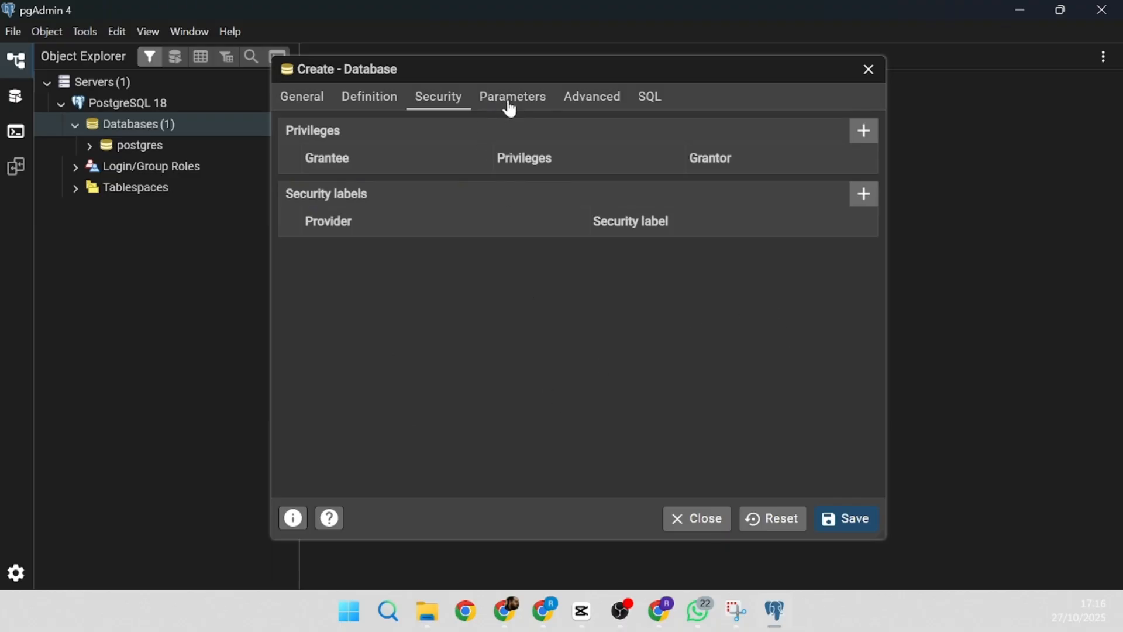
pyautogui.click(572, 106)
pyautogui.click(643, 95)
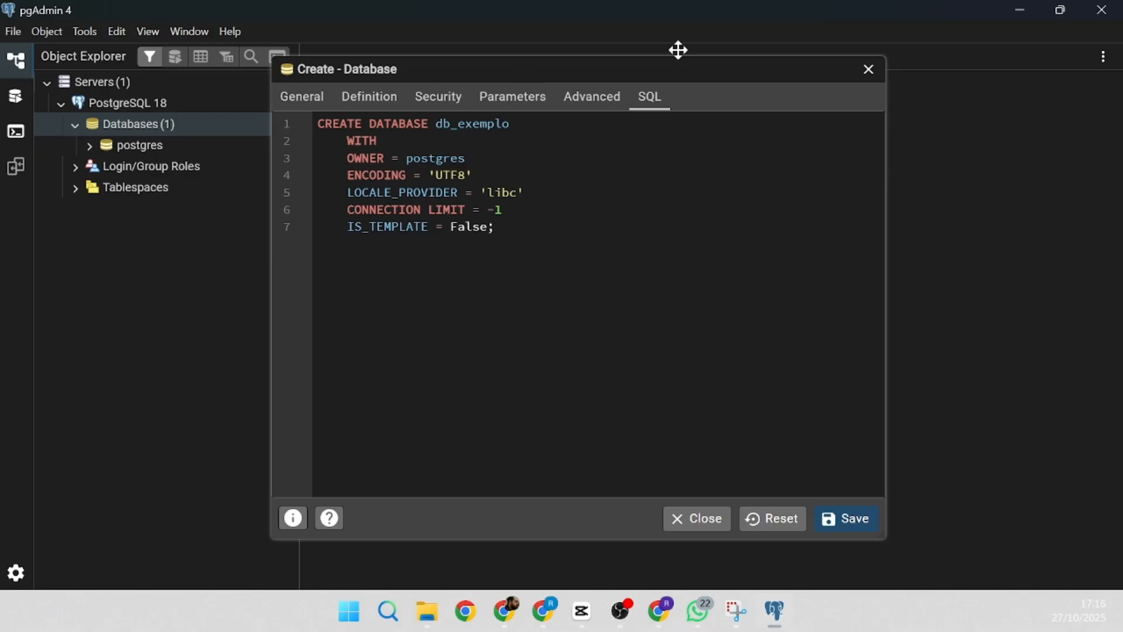
pyautogui.click(284, 100)
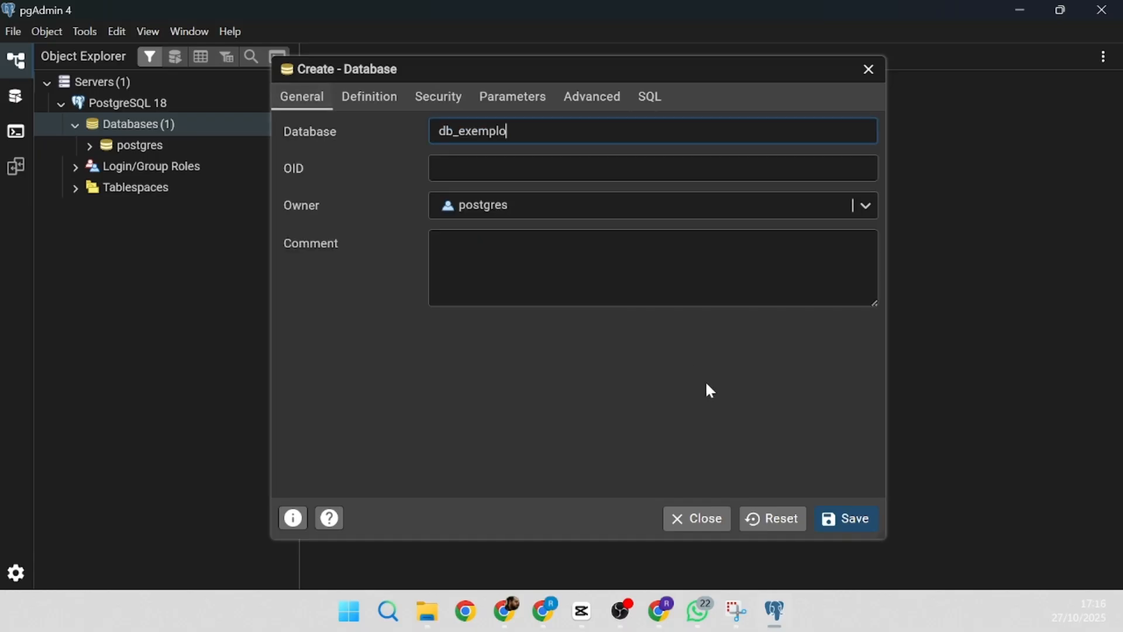
# - Save db_exemplo, then expand it through Schemas > public down to the Tables node
pyautogui.click(848, 521)
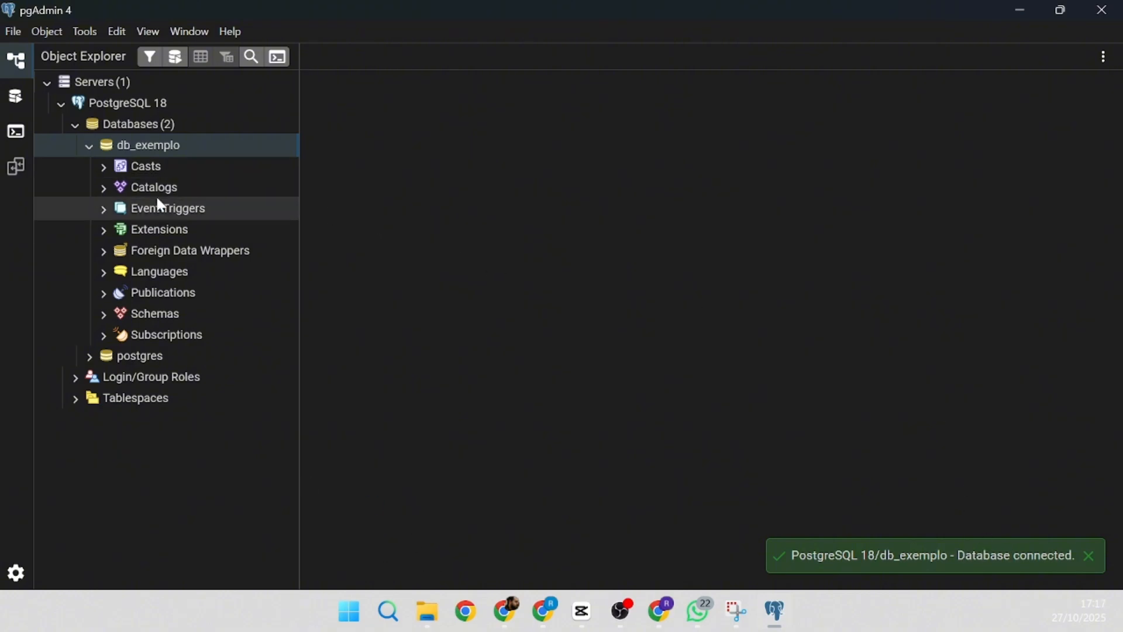
pyautogui.click(89, 145)
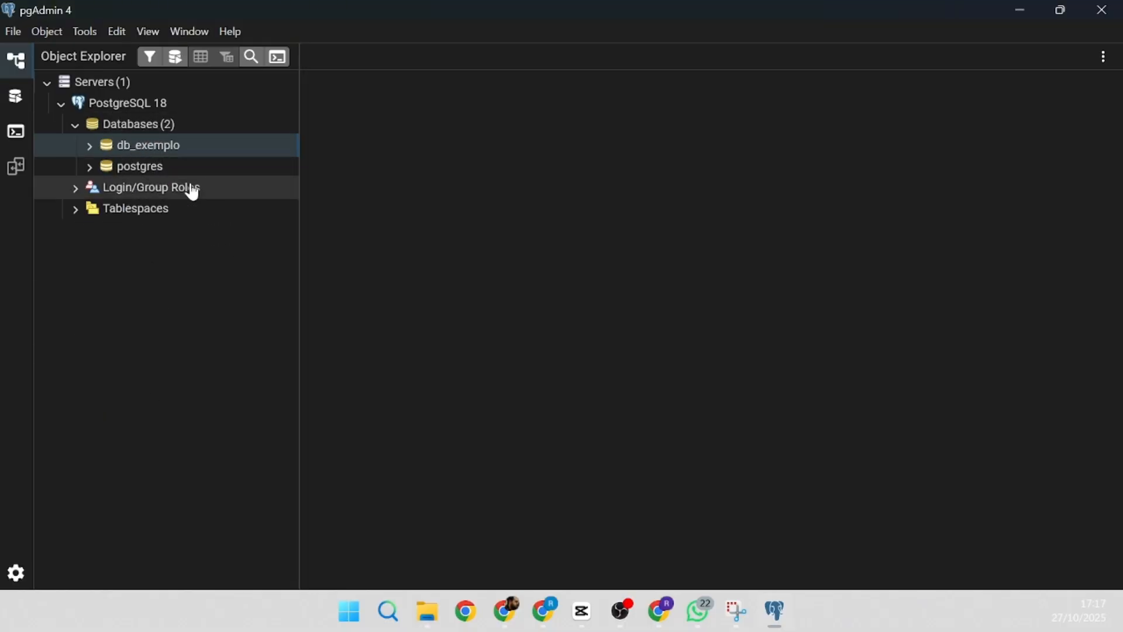
pyautogui.click(90, 145)
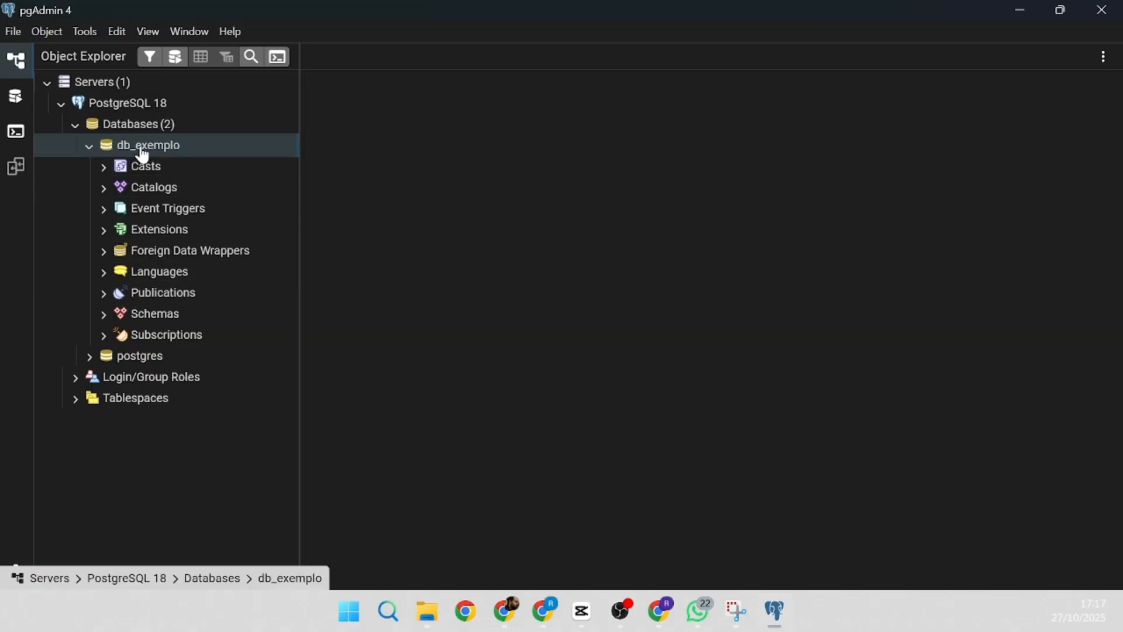
pyautogui.click(103, 316)
pyautogui.click(118, 336)
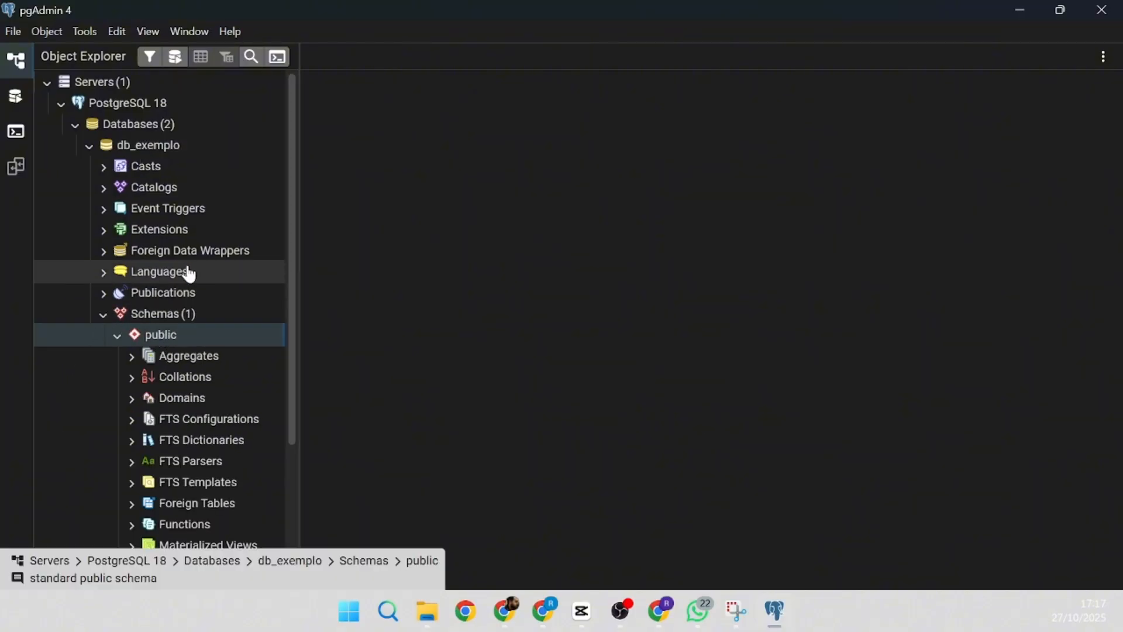
pyautogui.scroll(-3, 130, 341)
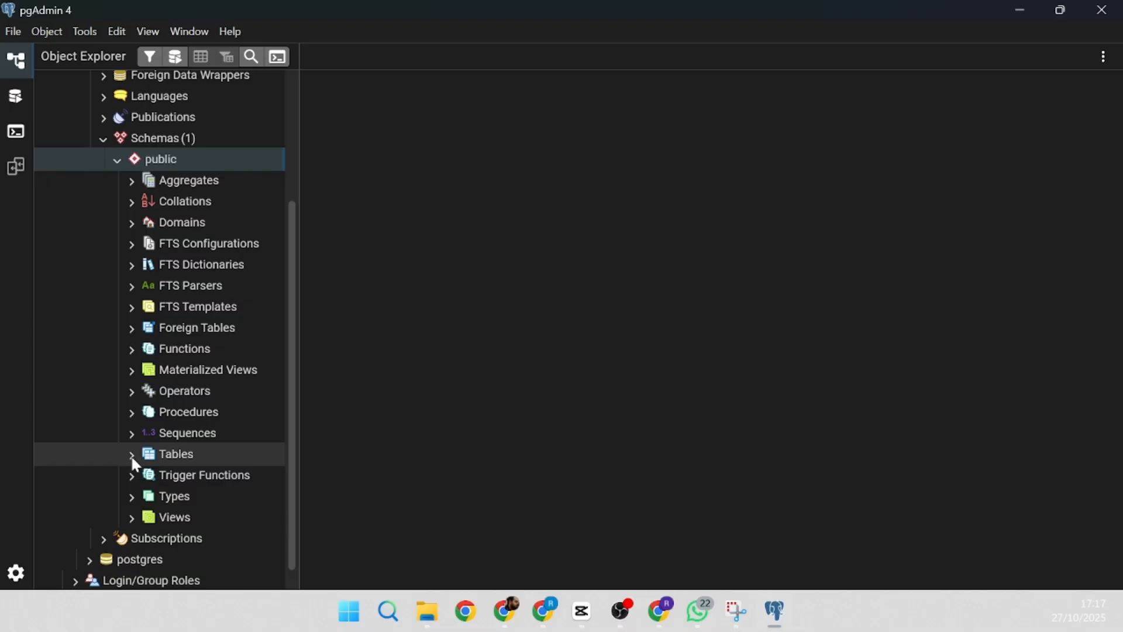
pyautogui.click(132, 455)
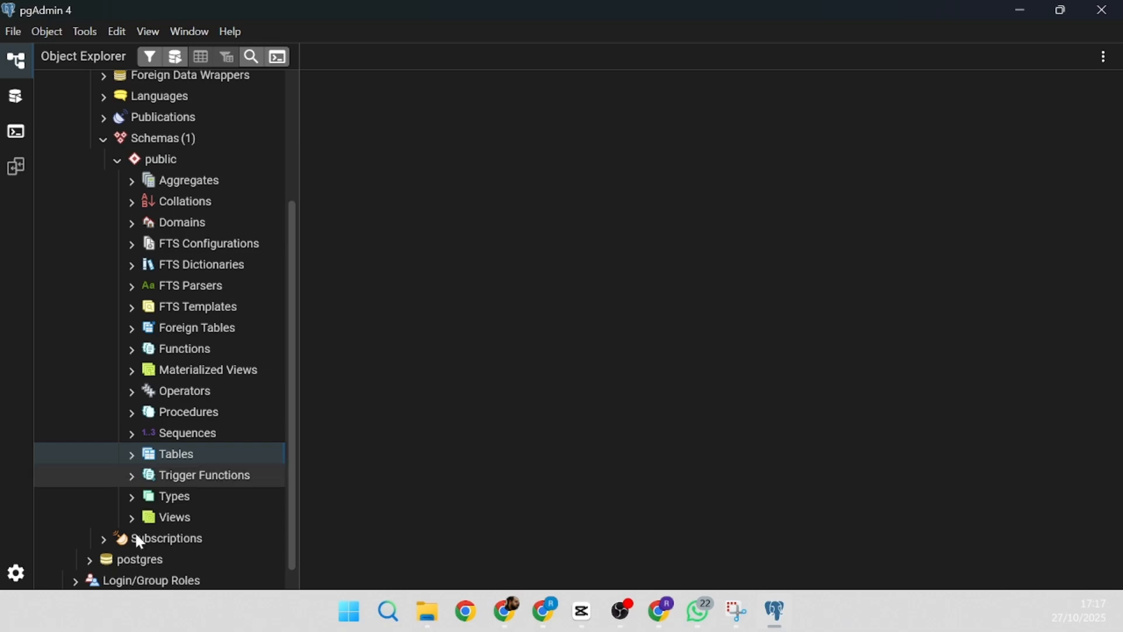
pyautogui.click(550, 619)
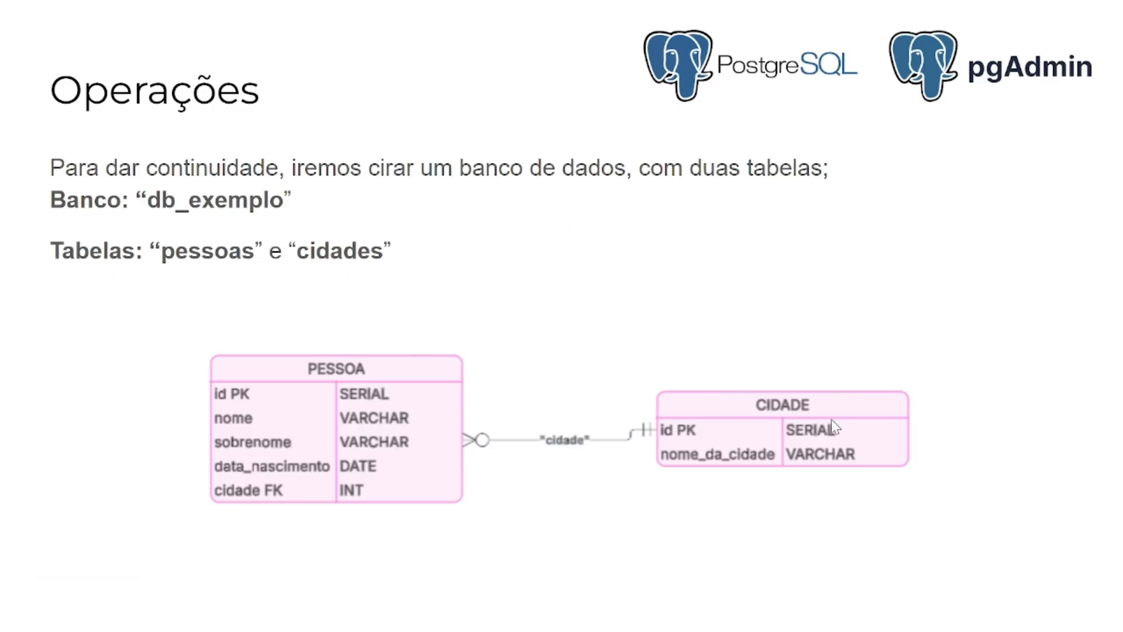
pyautogui.press('Escape')
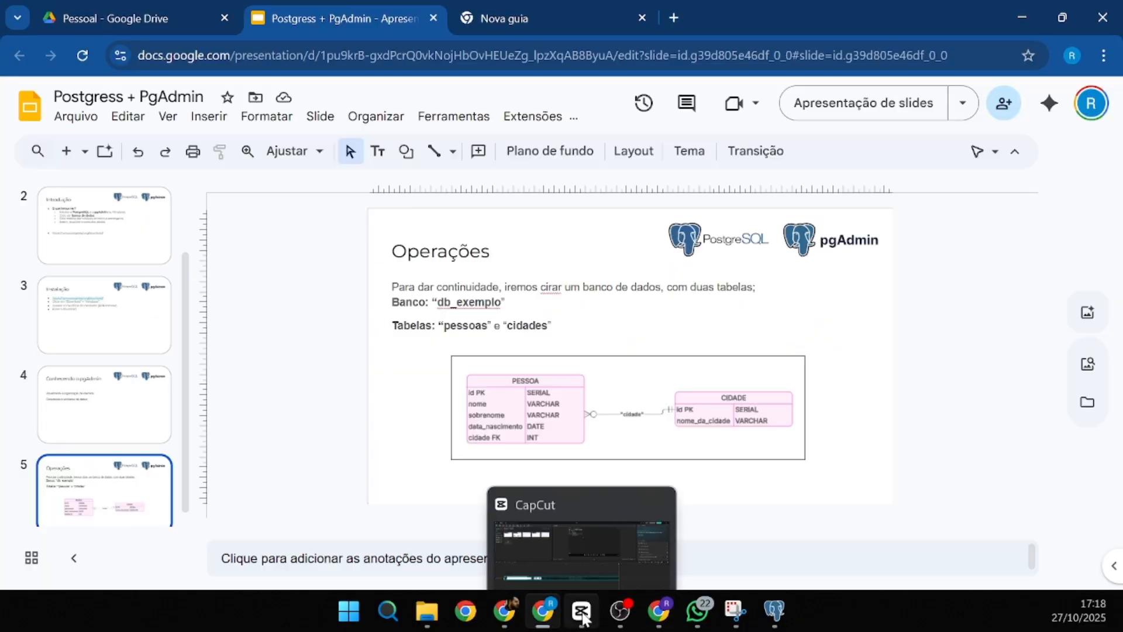
pyautogui.click(775, 610)
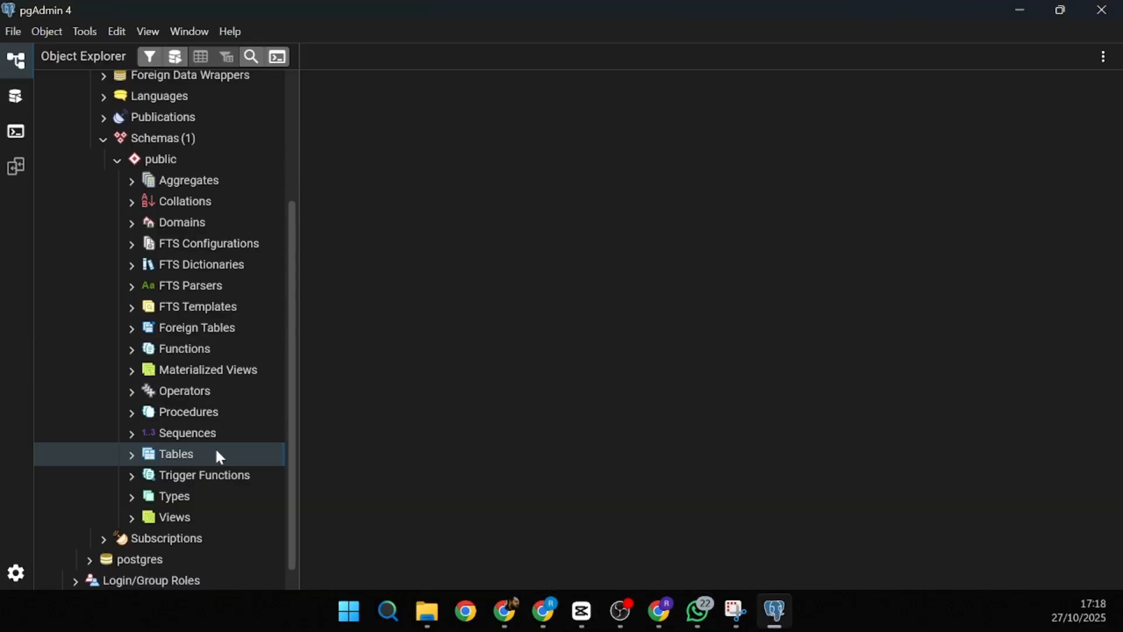
# - Create a new table under public's Tables, name it cidade, and glance at the browser slides
pyautogui.scroll(1, 251, 146)
pyautogui.scroll(3, 151, 246)
pyautogui.scroll(-3, 165, 259)
pyautogui.rightClick(172, 463)
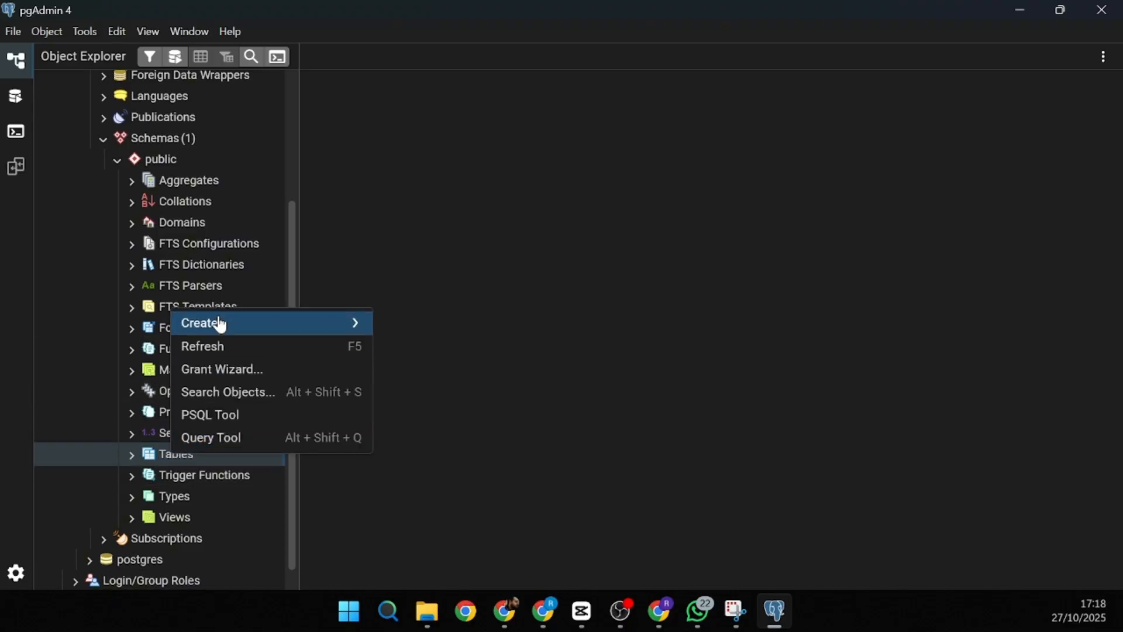
pyautogui.moveTo(224, 326)
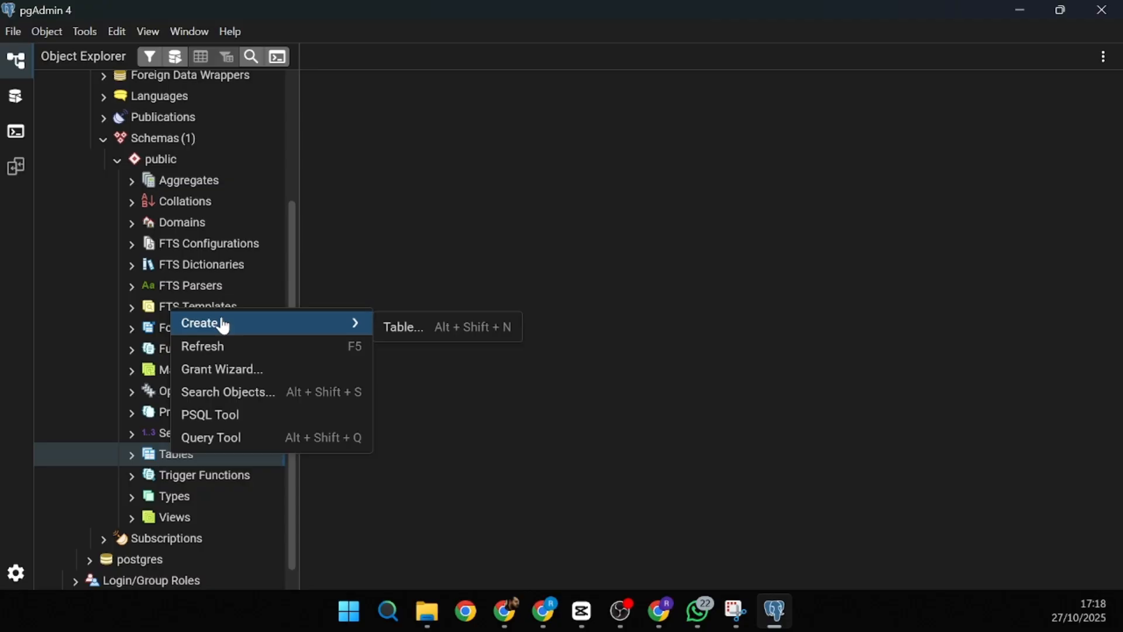
pyautogui.click(394, 330)
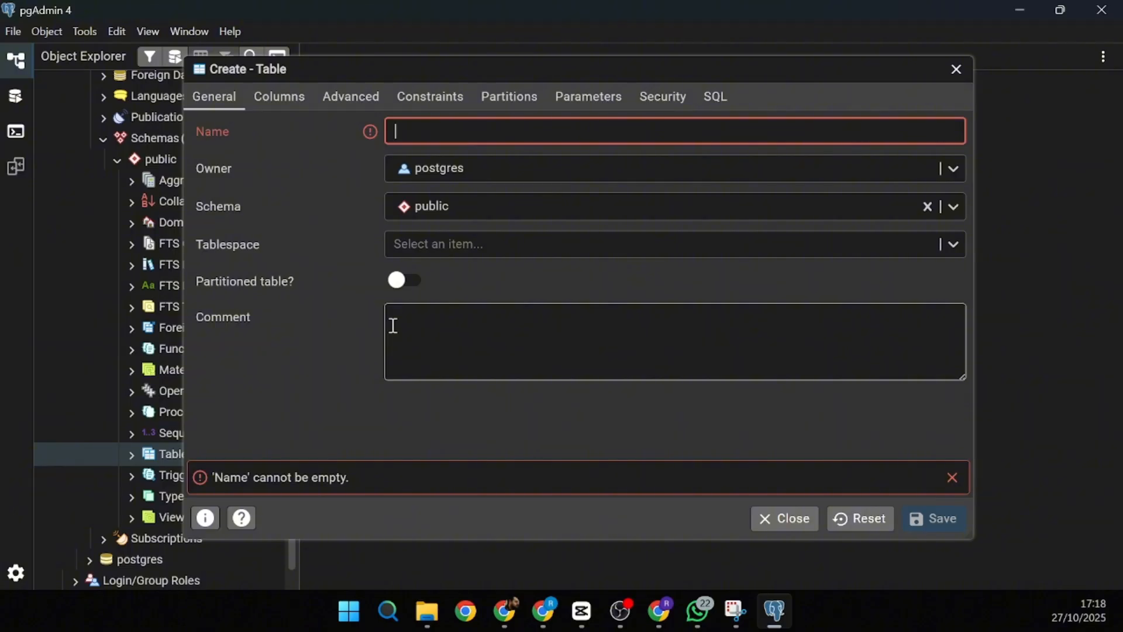
pyautogui.write('idade')
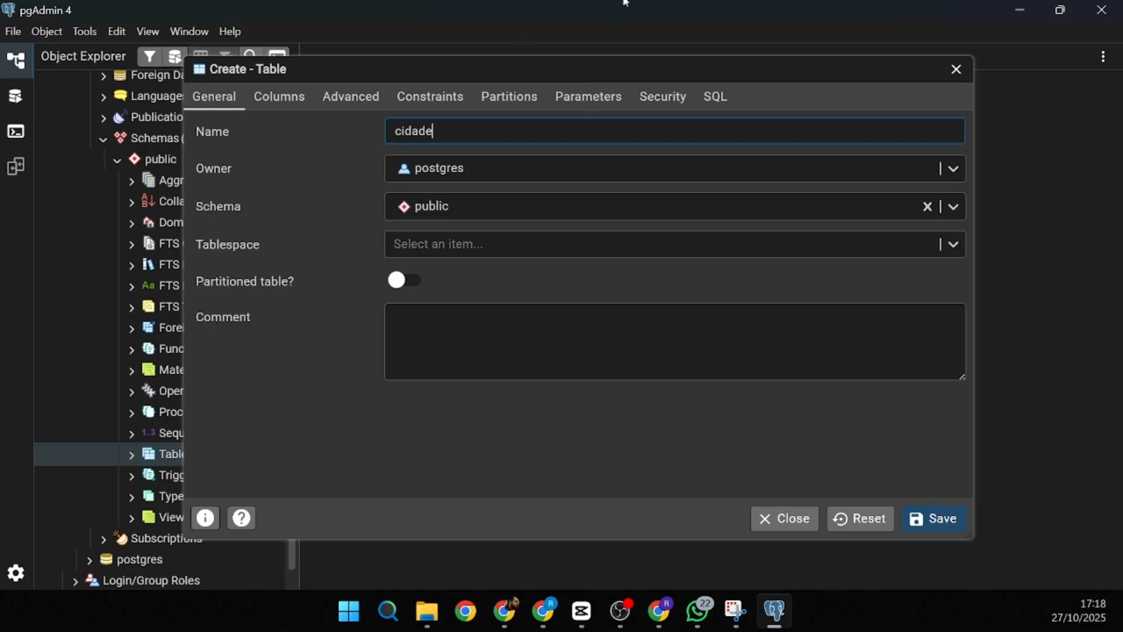
pyautogui.hotkey('alt', 'Tab')
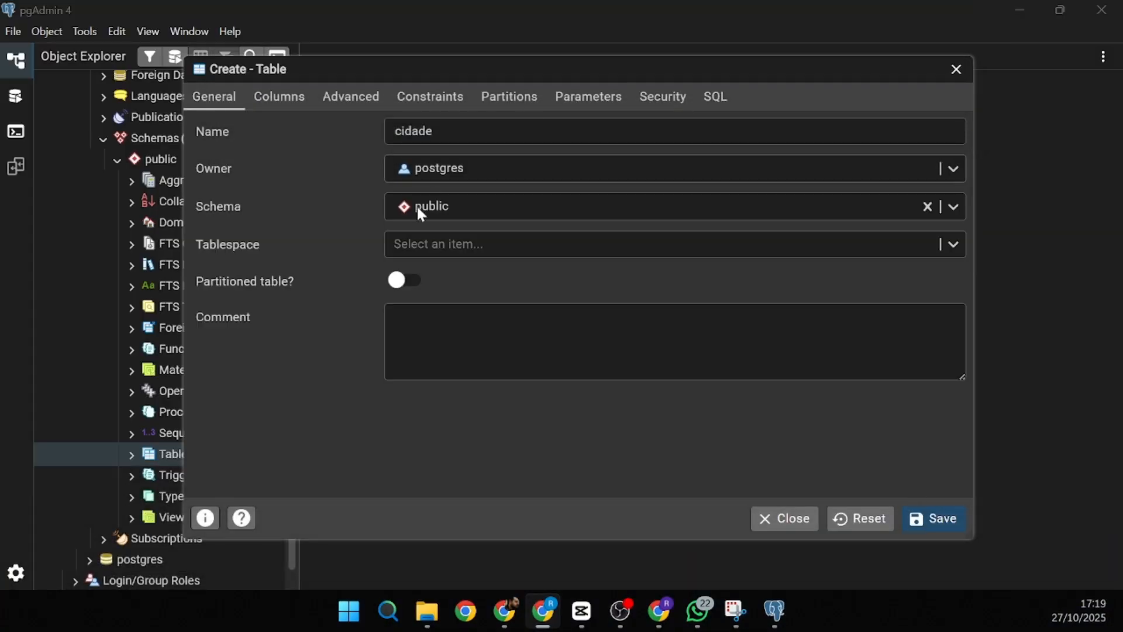
pyautogui.click(219, 103)
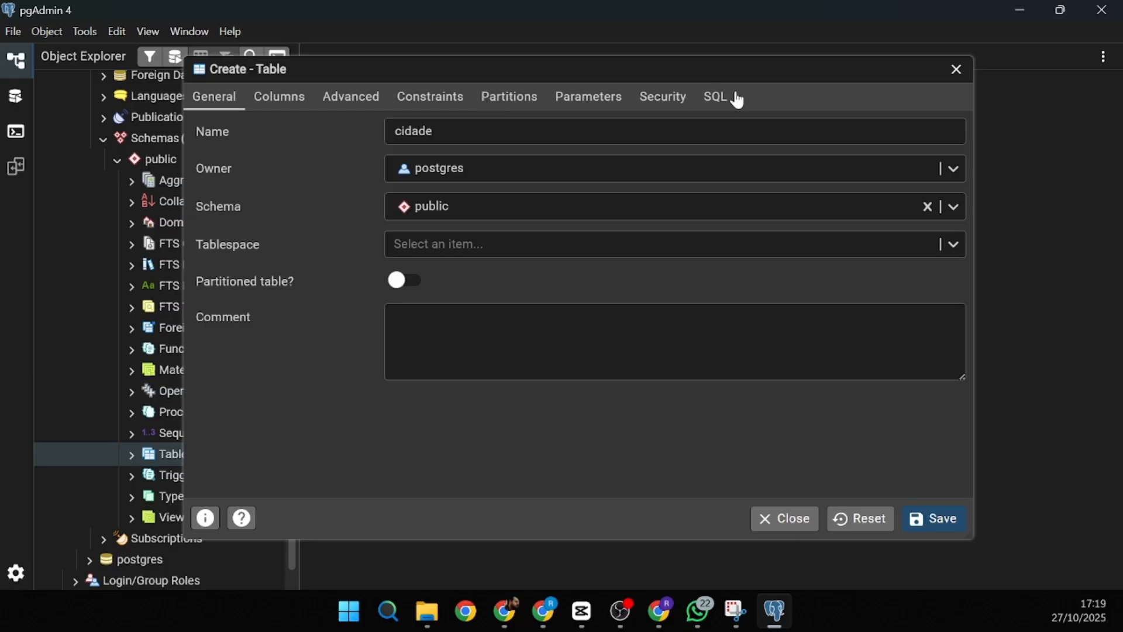
# - In Columns, check the empty inherits list and add a first column named id_cidade
pyautogui.click(273, 99)
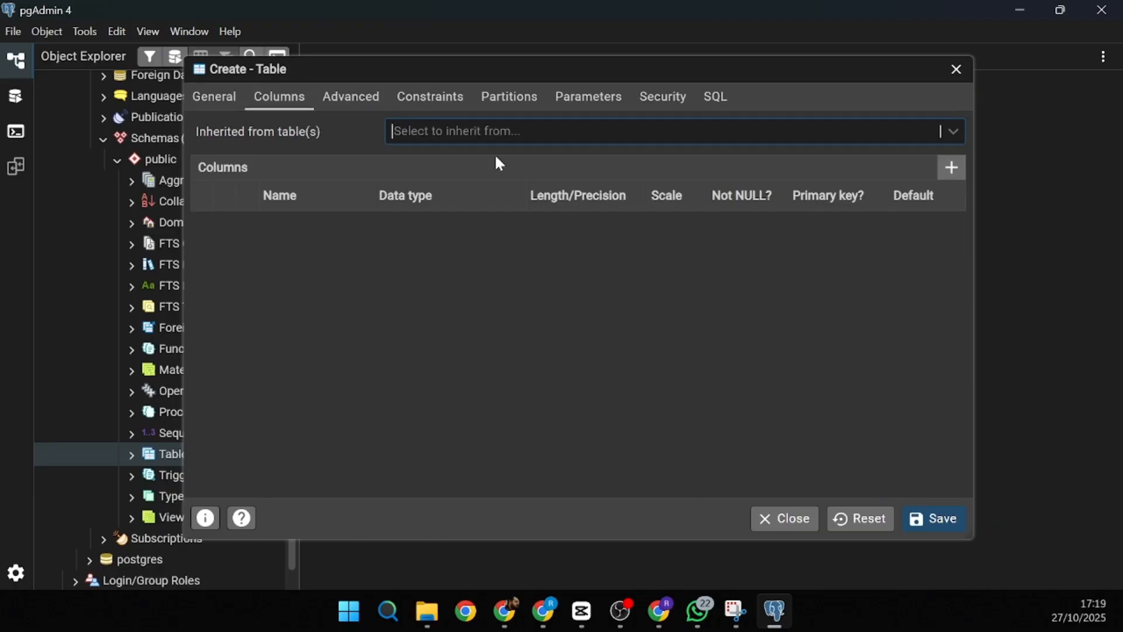
pyautogui.click(555, 133)
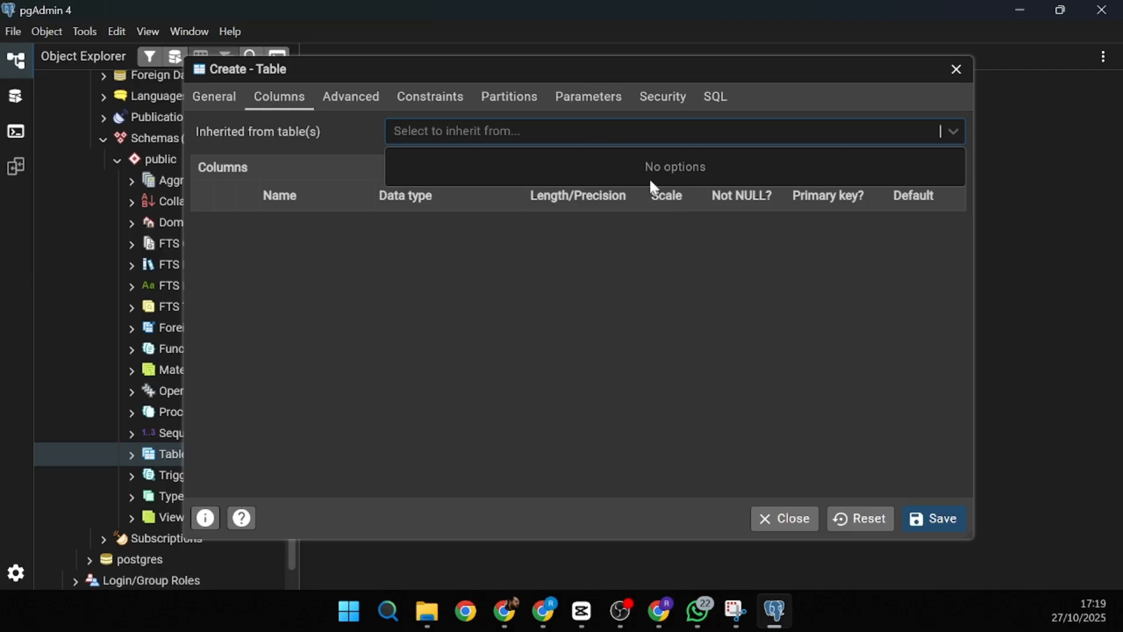
pyautogui.click(725, 380)
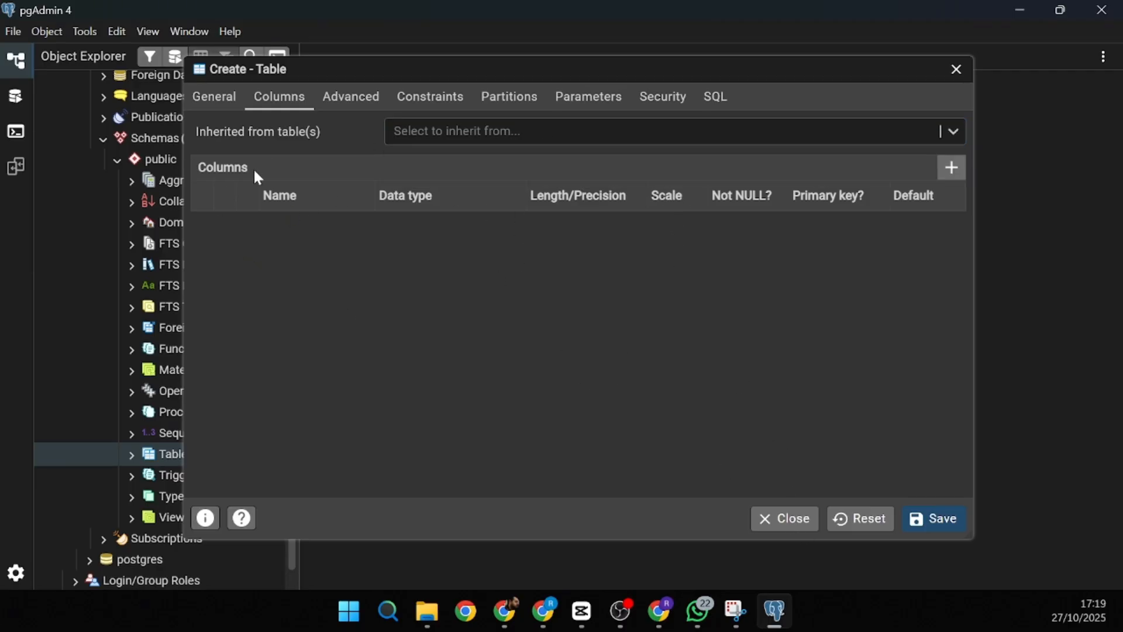
pyautogui.click(955, 169)
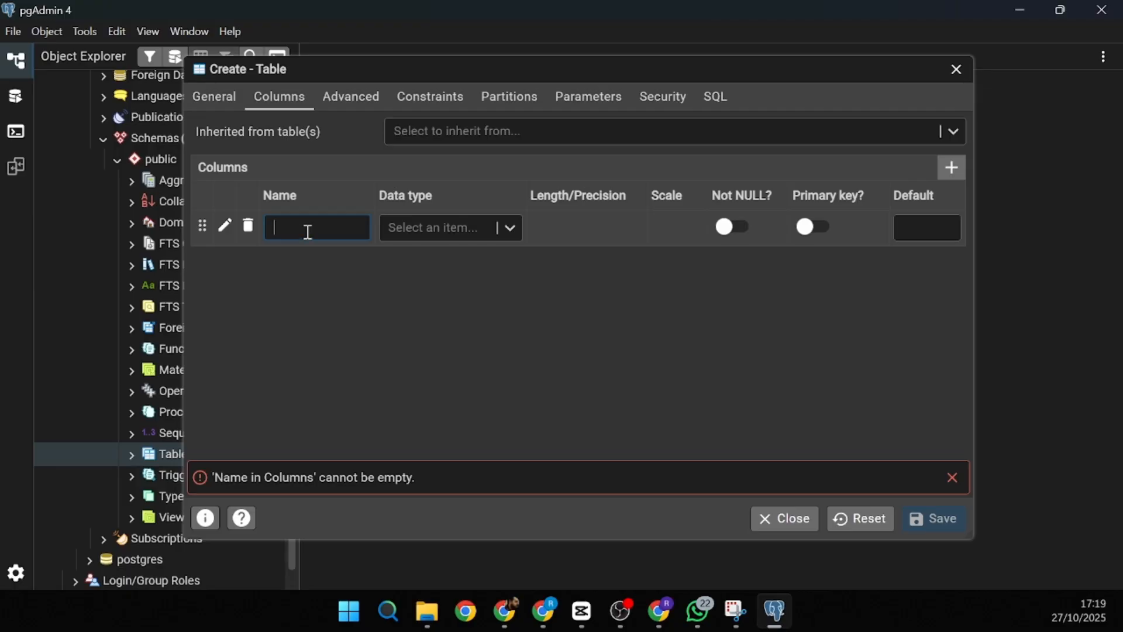
pyautogui.write('id')
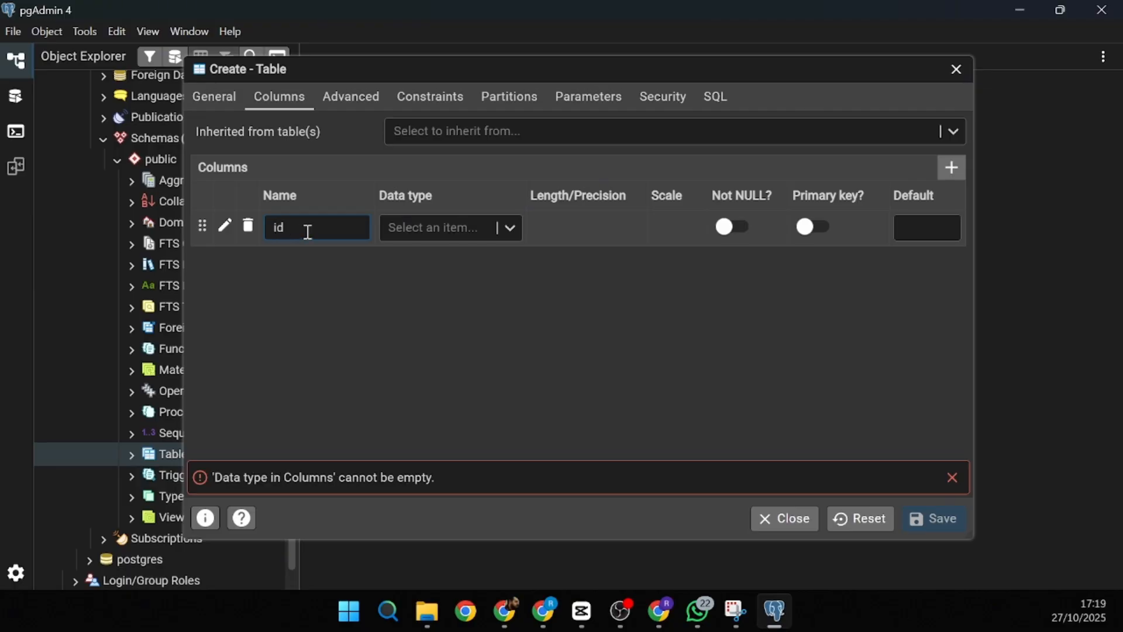
pyautogui.write('_cidade')
pyautogui.click(405, 380)
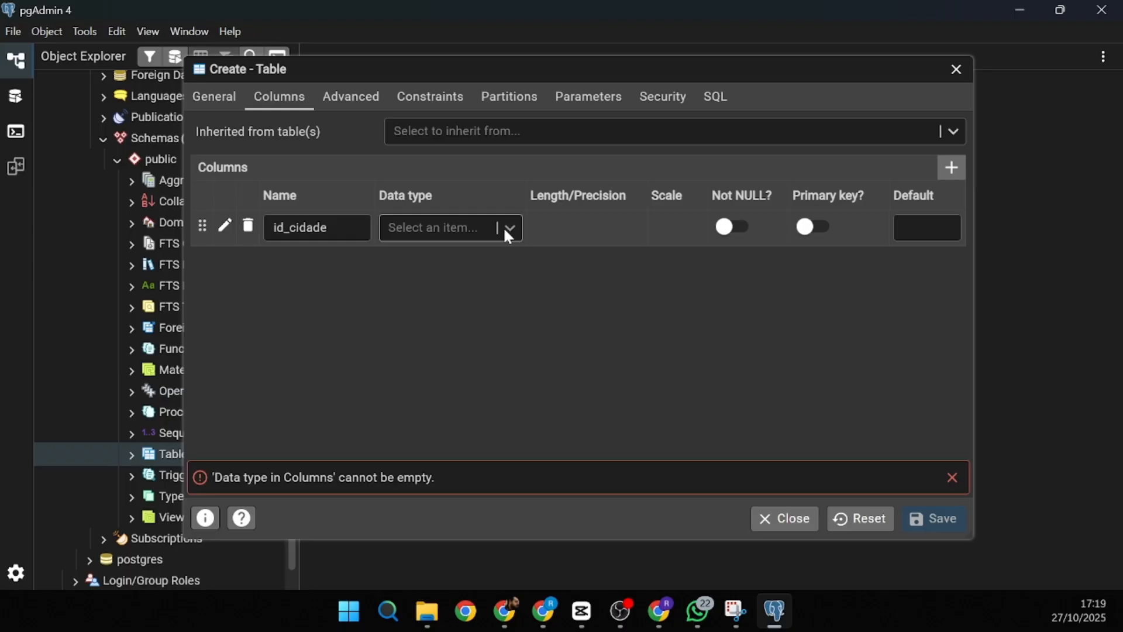
# - Make id_cidade a serial, not-null primary key and add a second column row
pyautogui.click(431, 227)
pyautogui.scroll(-3, 427, 334)
pyautogui.scroll(3, 426, 328)
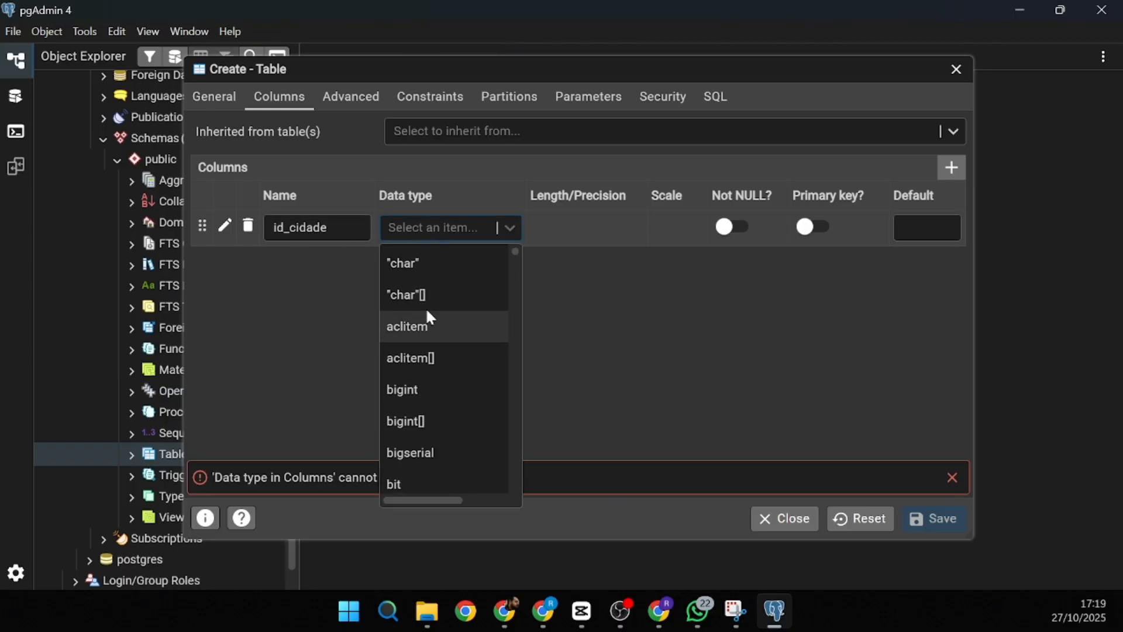
pyautogui.scroll(-15, 430, 319)
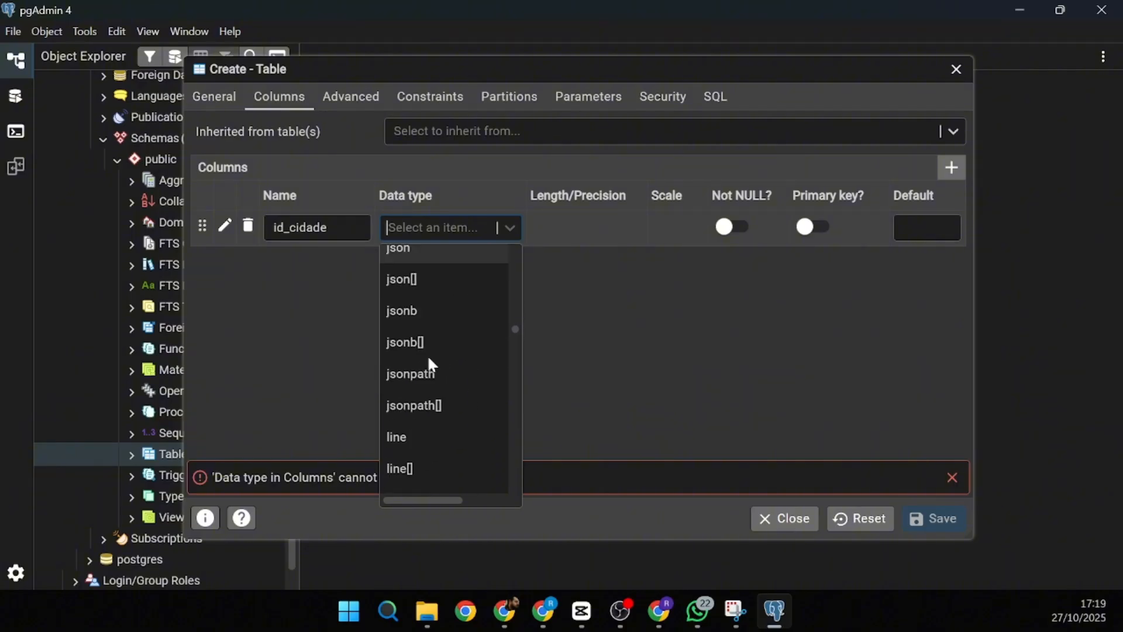
pyautogui.scroll(-5, 430, 361)
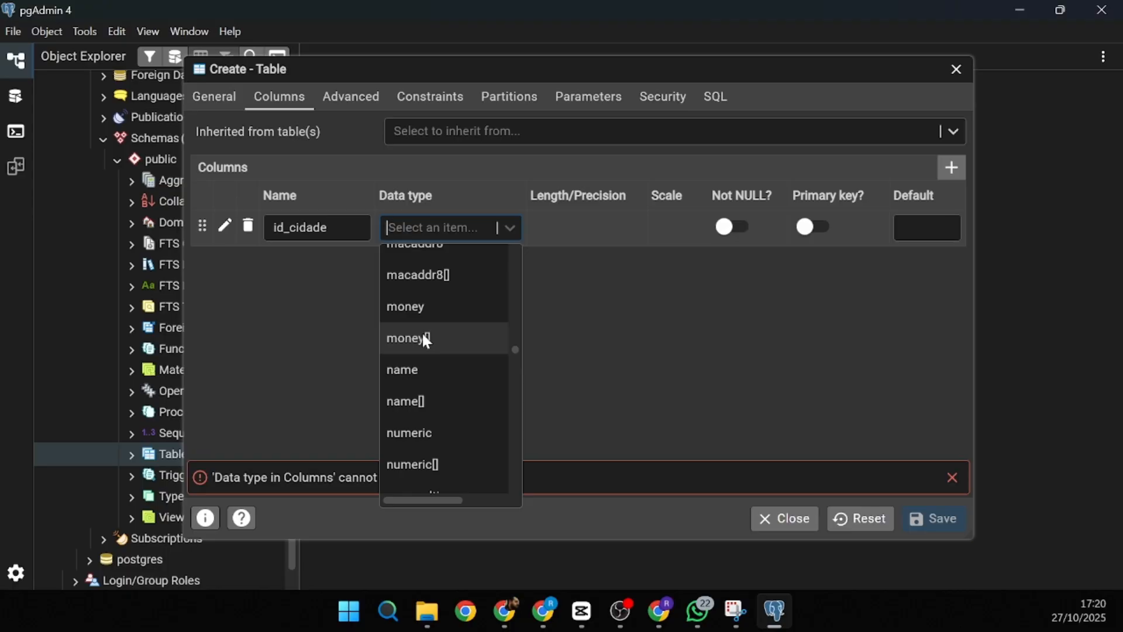
pyautogui.write('seria')
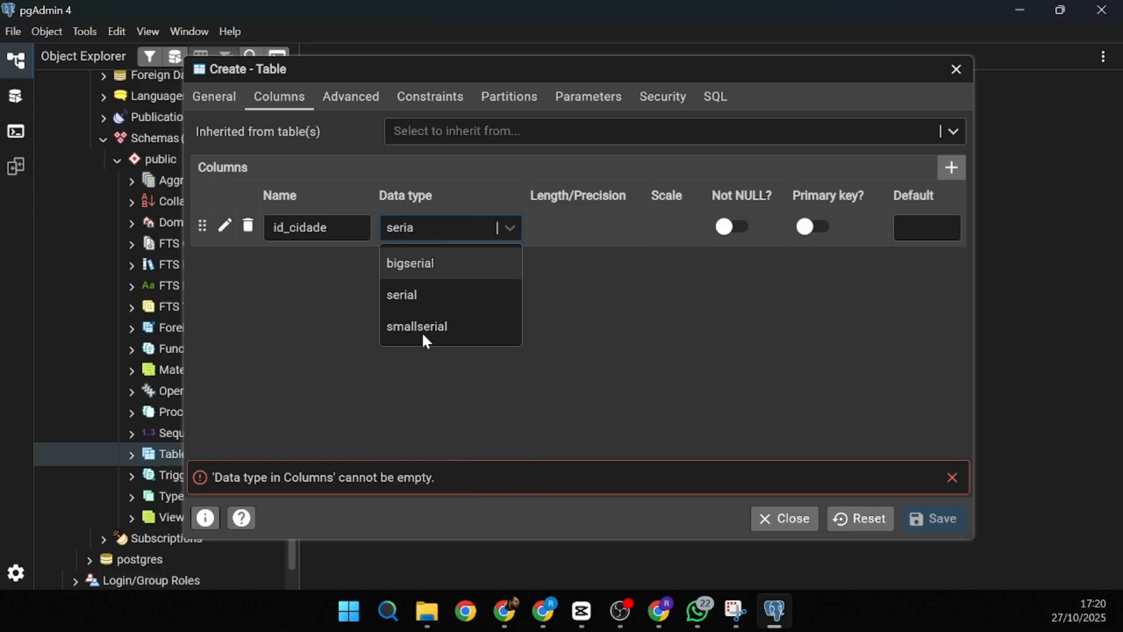
pyautogui.click(416, 303)
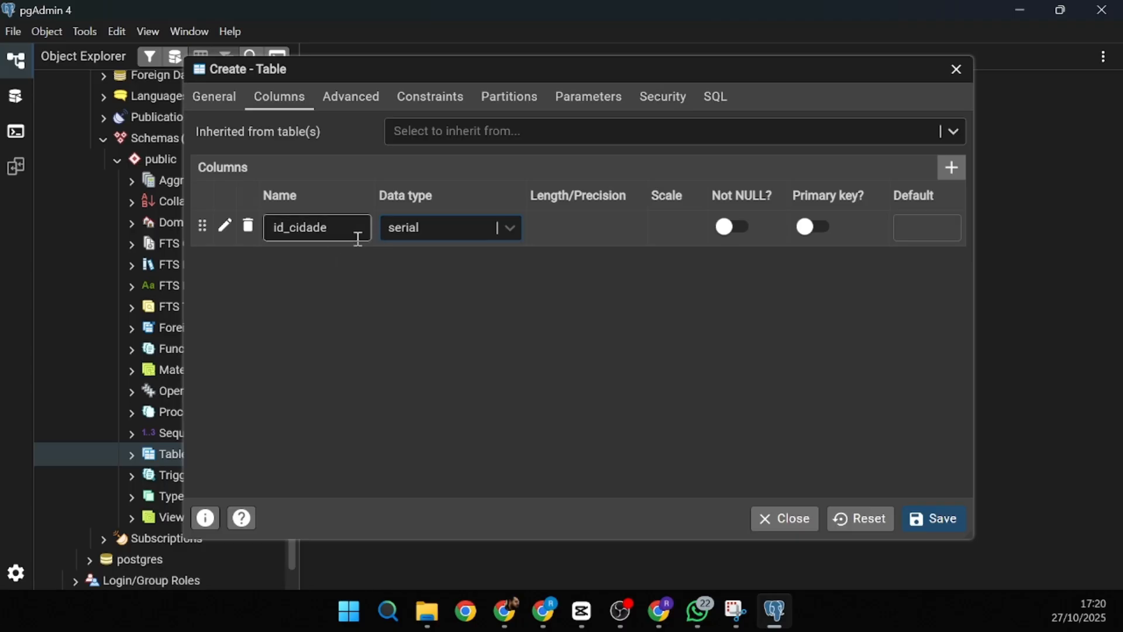
pyautogui.click(726, 228)
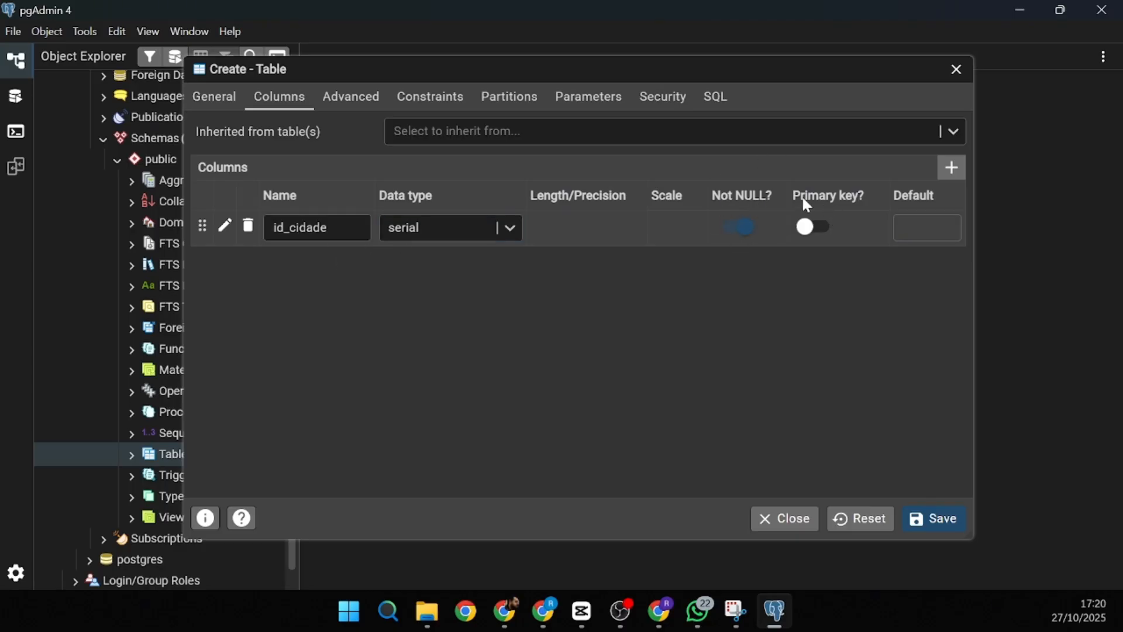
pyautogui.click(812, 228)
pyautogui.click(951, 169)
# - Add column nome_cidade with type character varying and length 60
pyautogui.write('nome')
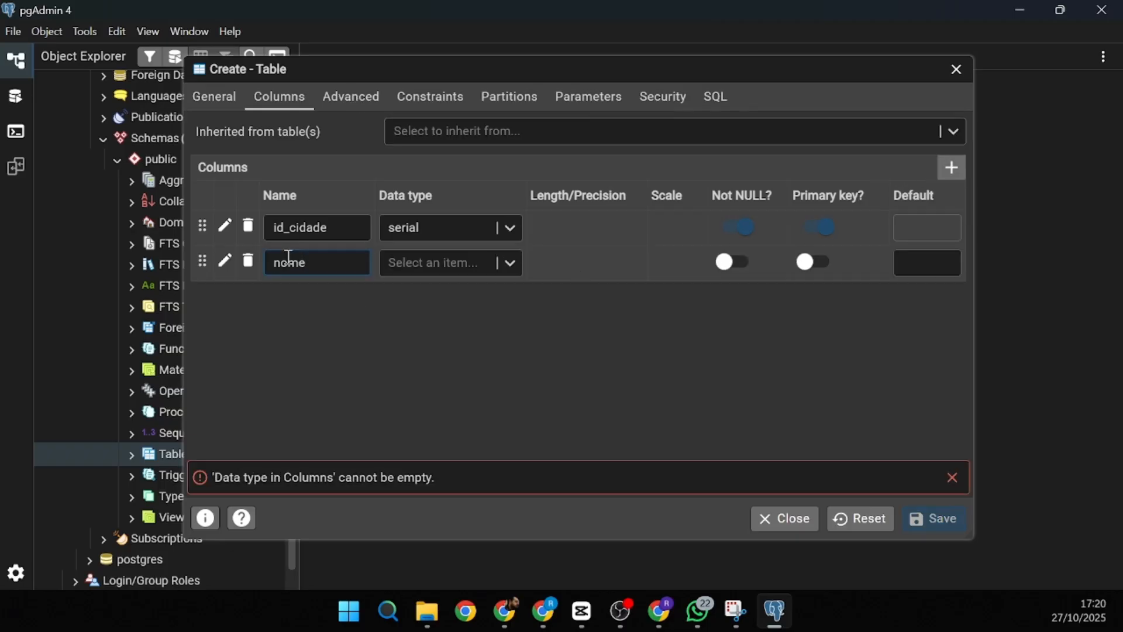
pyautogui.write('_cidade')
pyautogui.click(444, 265)
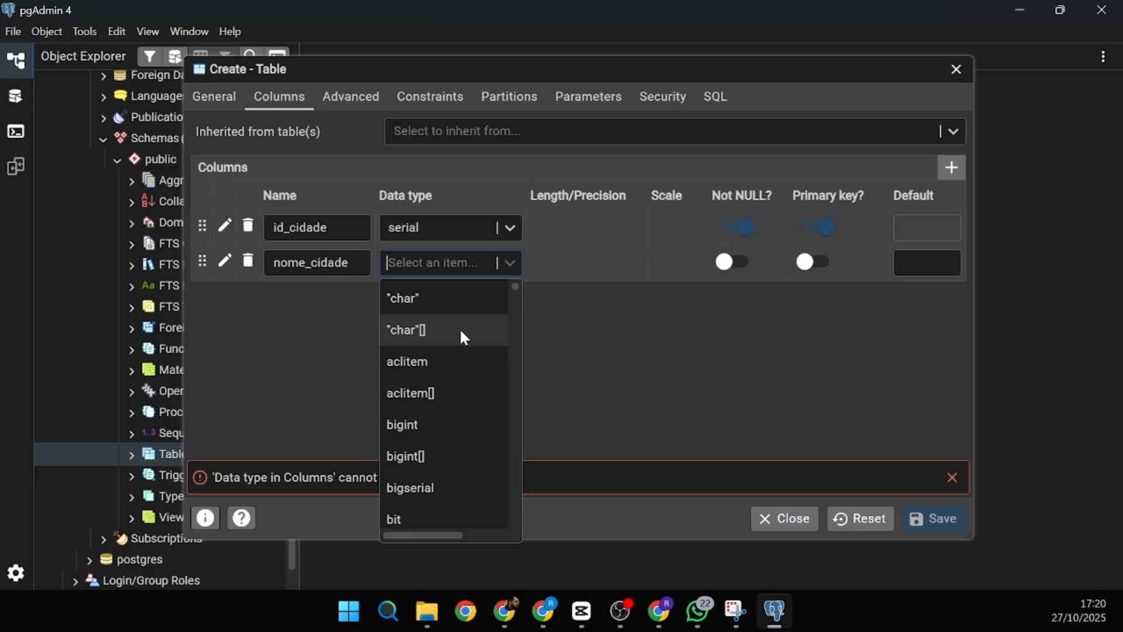
pyautogui.write('var')
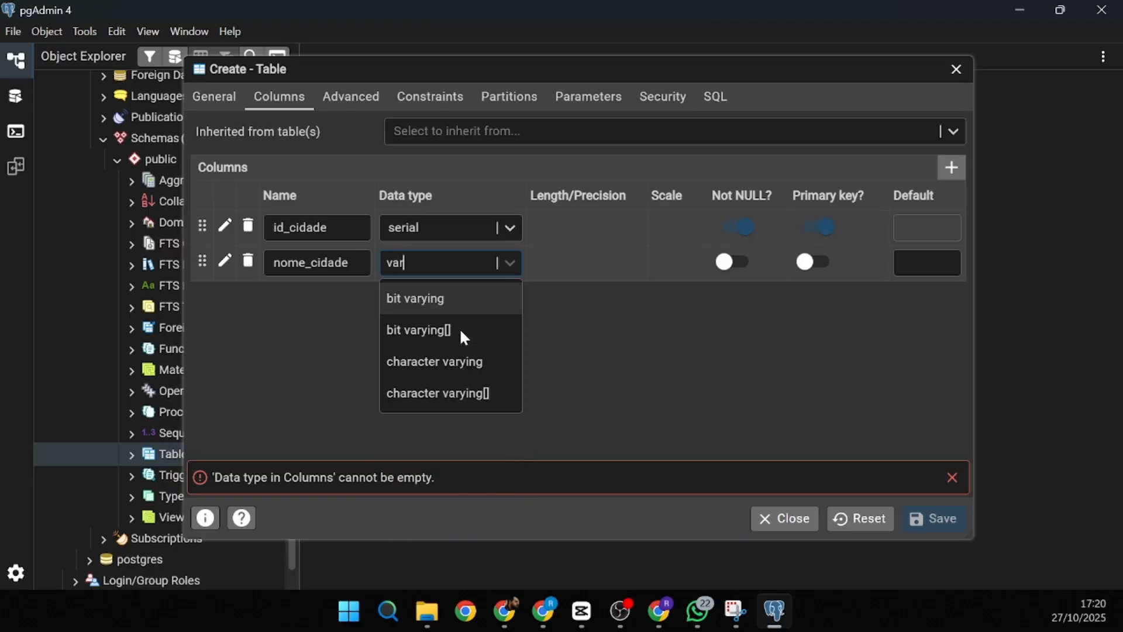
pyautogui.click(482, 372)
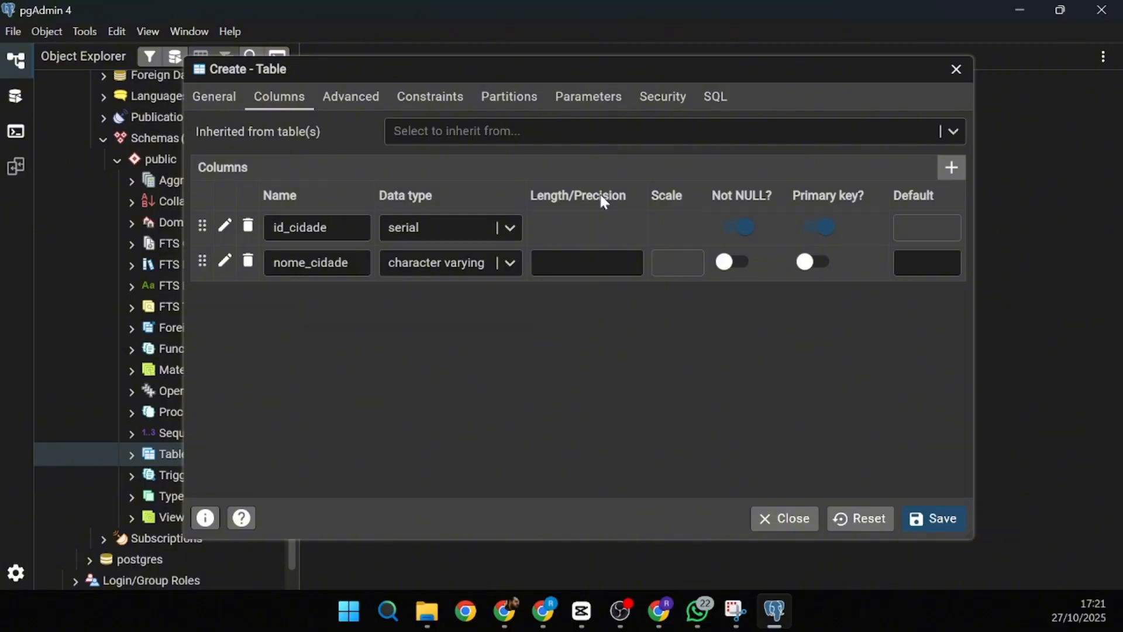
pyautogui.click(584, 269)
pyautogui.write('60')
# - Make nome_cidade not null and review the Advanced, Constraints and SQL tabs
pyautogui.click(735, 263)
pyautogui.click(349, 108)
pyautogui.click(439, 103)
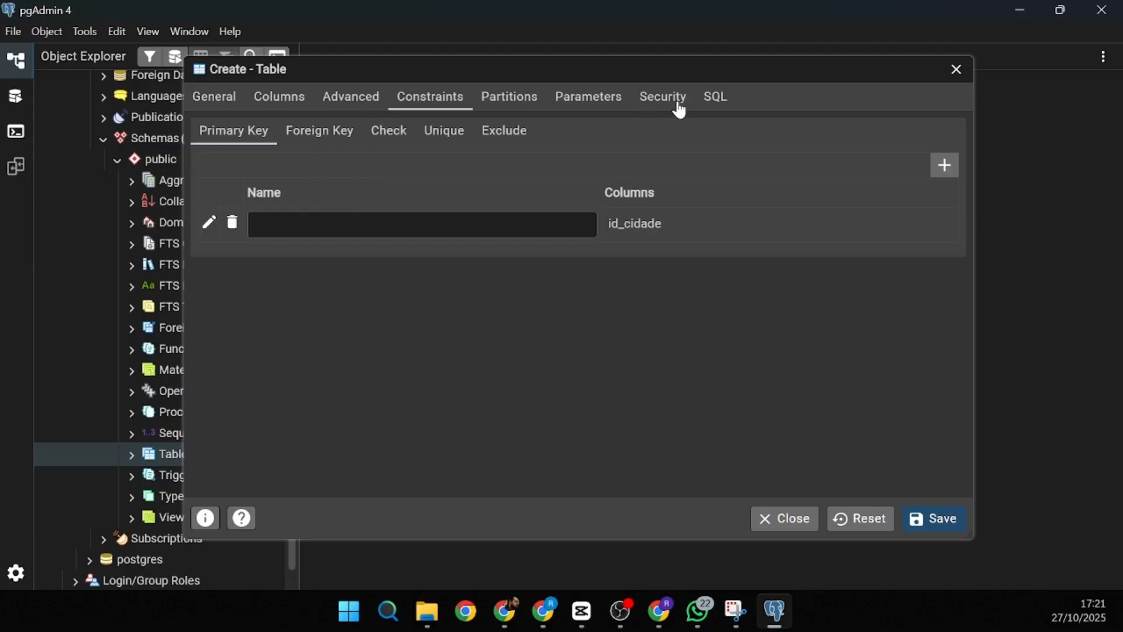
pyautogui.click(716, 98)
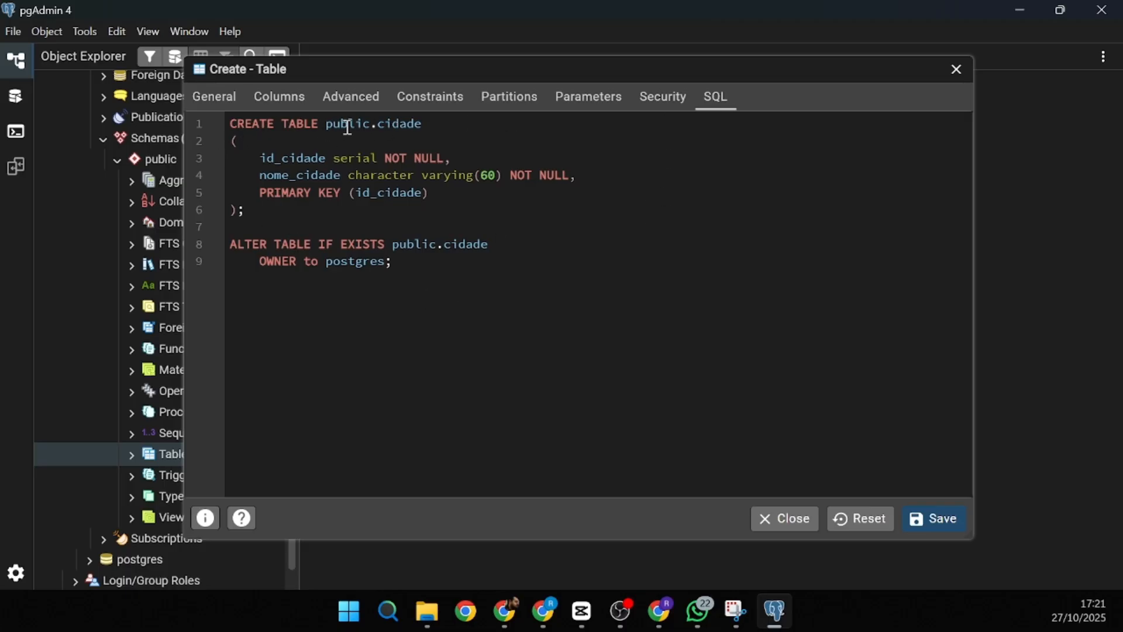
# - Walk through the CREATE TABLE script's columns, NOT NULL and PRIMARY KEY, then save cidade
pyautogui.moveTo(326, 125); pyautogui.dragTo(371, 129)
pyautogui.doubleClick(387, 124)
pyautogui.moveTo(266, 159); pyautogui.dragTo(450, 162)
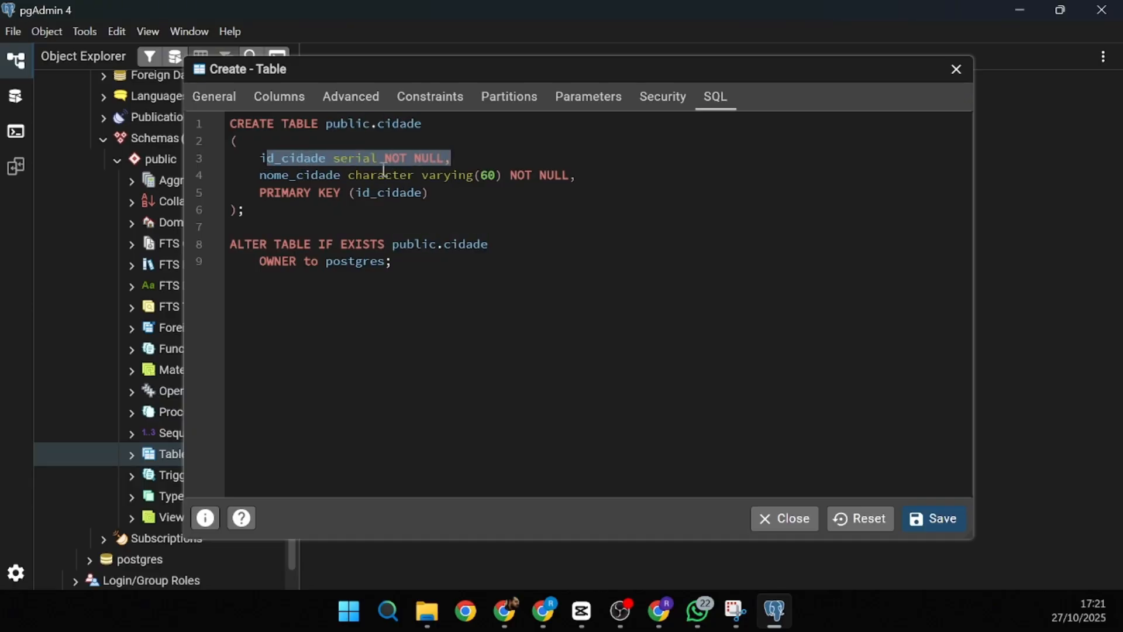
pyautogui.moveTo(290, 176); pyautogui.dragTo(577, 178)
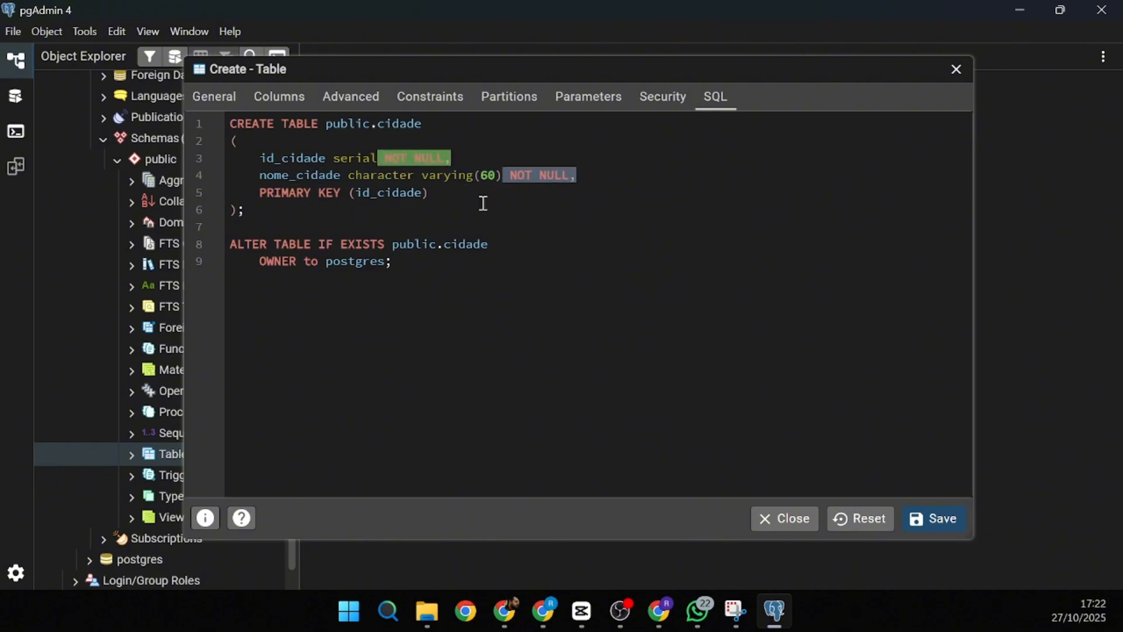
pyautogui.moveTo(484, 203); pyautogui.dragTo(433, 194)
pyautogui.click(251, 195)
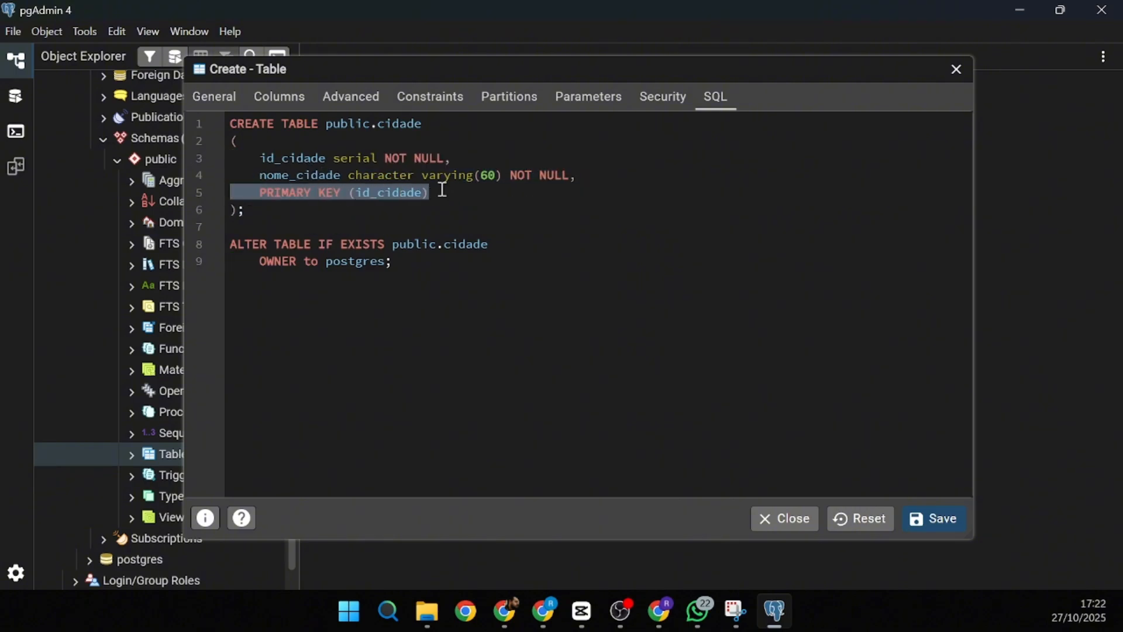
pyautogui.click(390, 206)
pyautogui.click(936, 520)
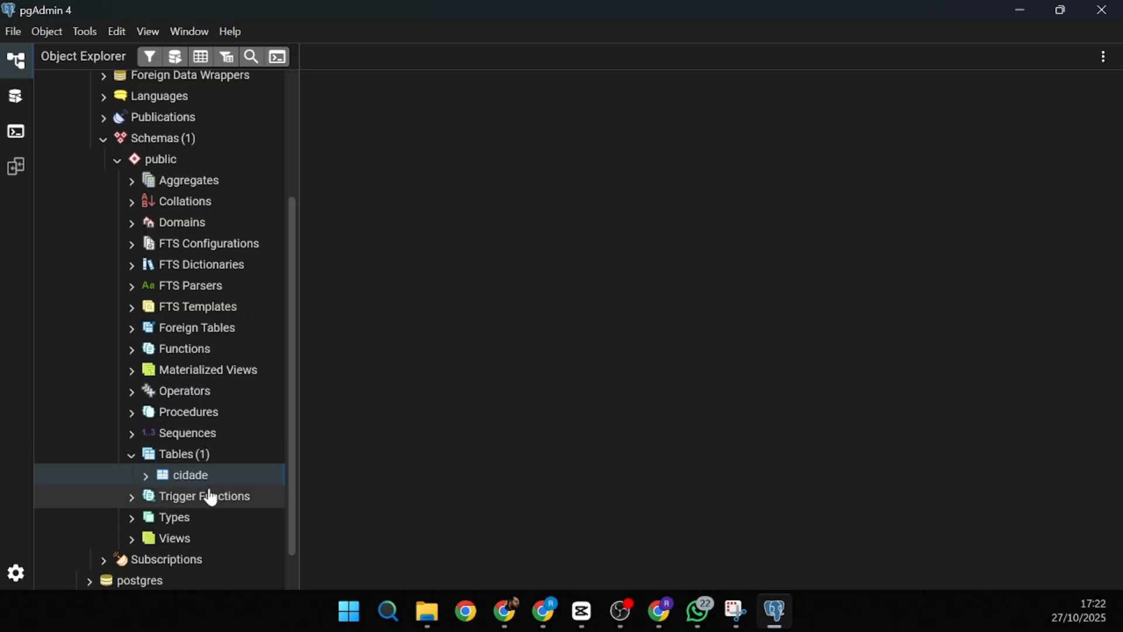
# - Open the cidade table's context menu at View/Edit Data > All Rows
pyautogui.scroll(-1, 193, 453)
pyautogui.scroll(-1, 206, 451)
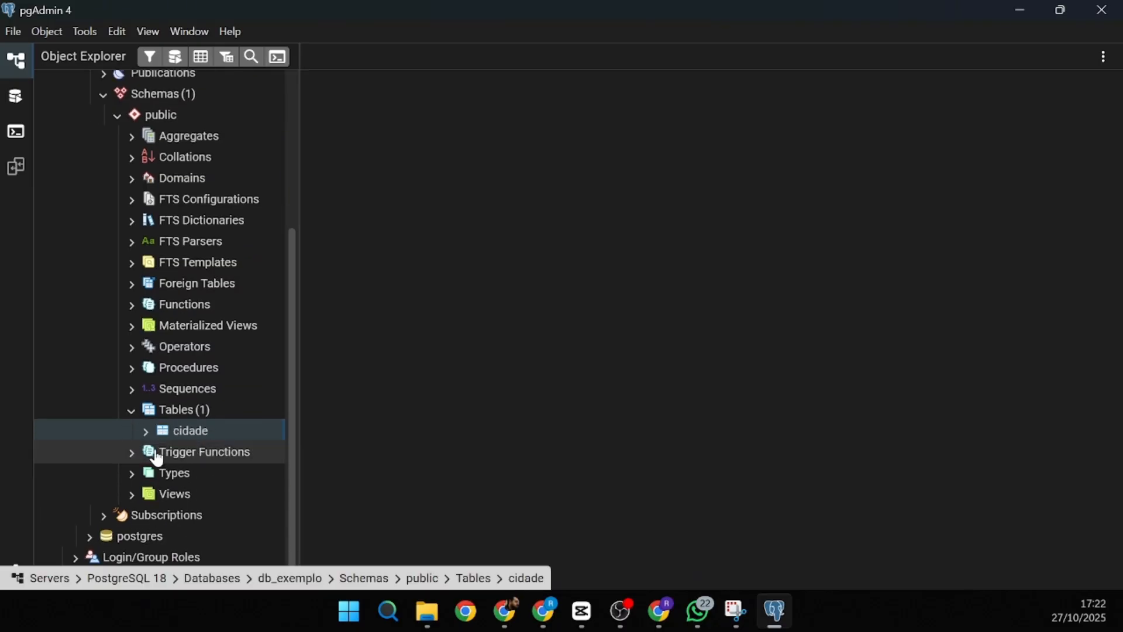
pyautogui.rightClick(185, 433)
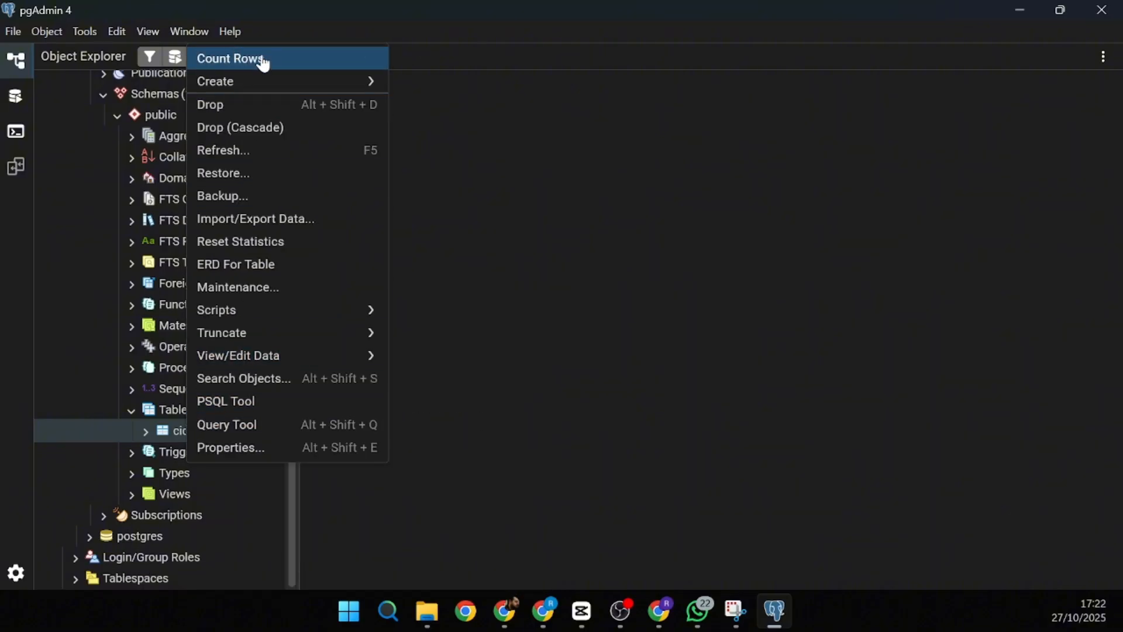
pyautogui.moveTo(261, 85)
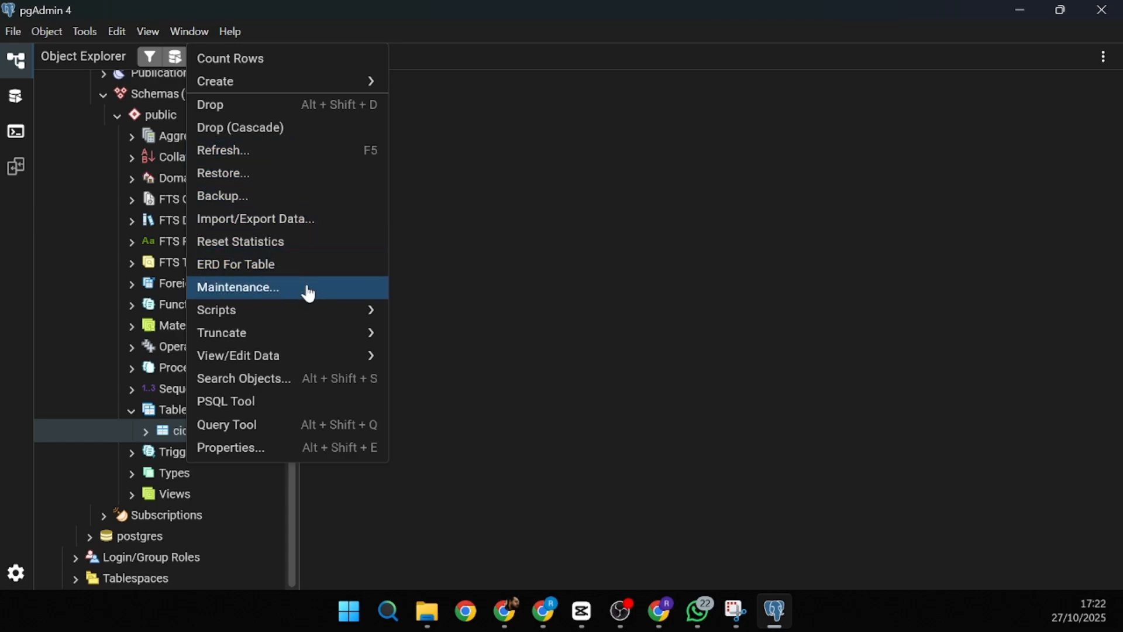
pyautogui.moveTo(286, 367)
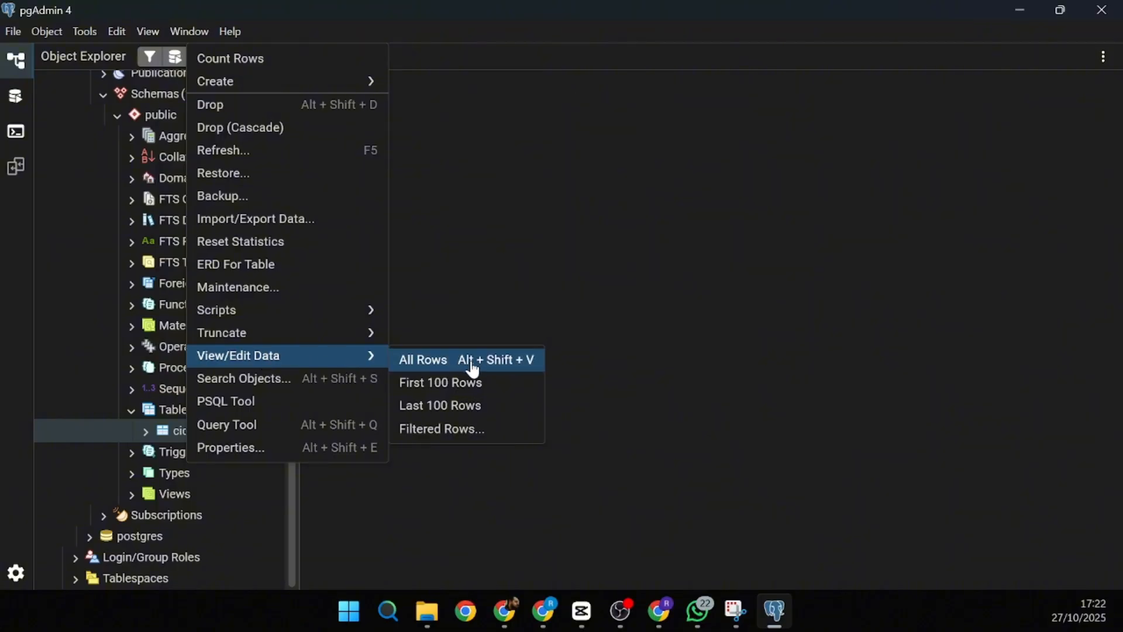
# - Show all cidade rows and walk through the generated SELECT * … ORDER BY id_cidade query
pyautogui.click(443, 367)
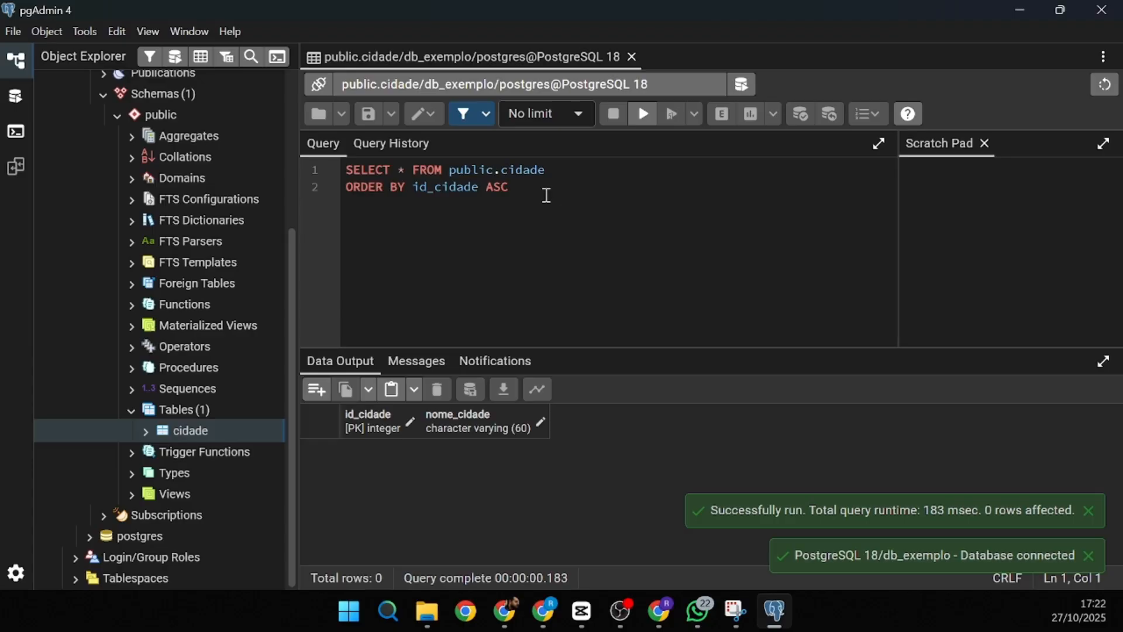
pyautogui.moveTo(544, 193); pyautogui.dragTo(340, 167)
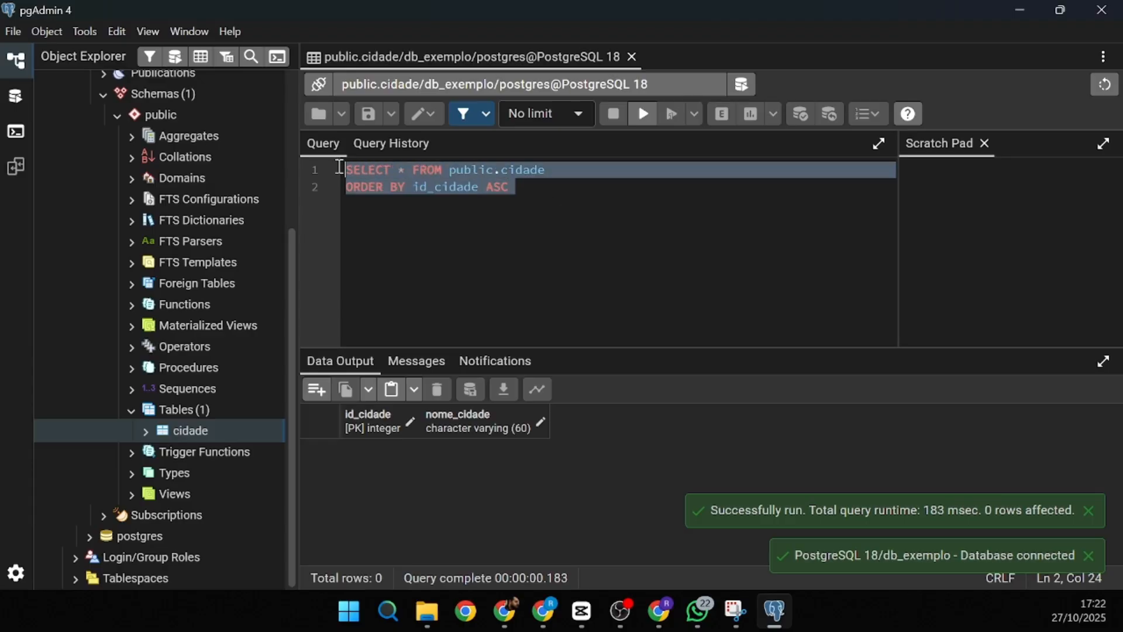
pyautogui.click(390, 187)
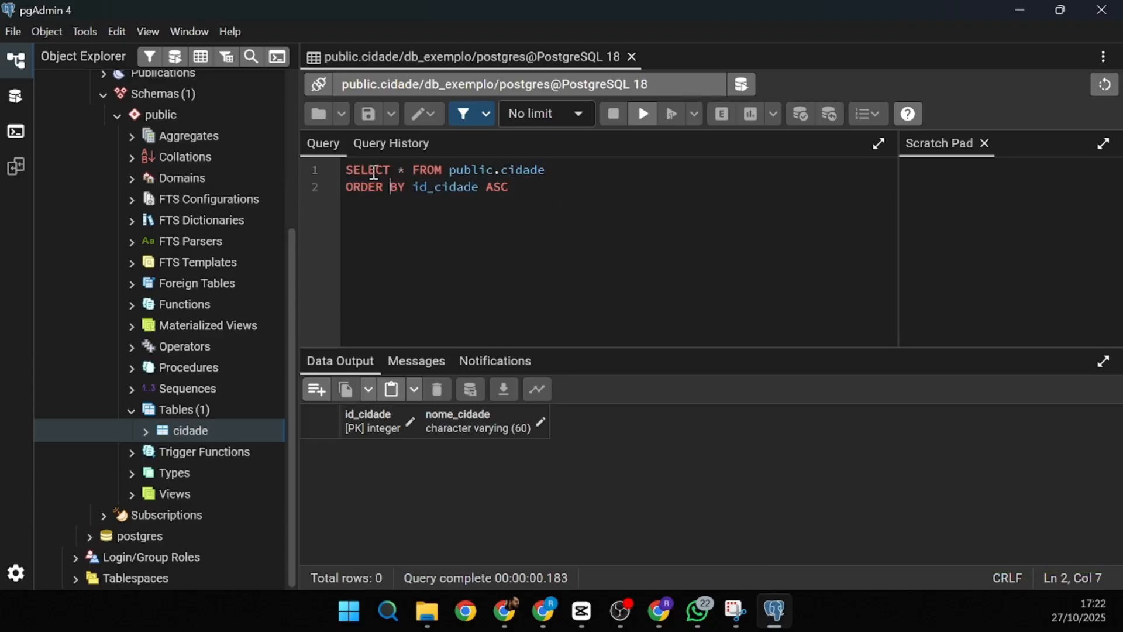
pyautogui.click(374, 173)
pyautogui.click(401, 173)
pyautogui.moveTo(401, 172); pyautogui.dragTo(550, 175)
pyautogui.moveTo(354, 190); pyautogui.dragTo(480, 187)
# - Promote the data view to a Query Tool tab, then erase the stray typed characters
pyautogui.click(518, 187)
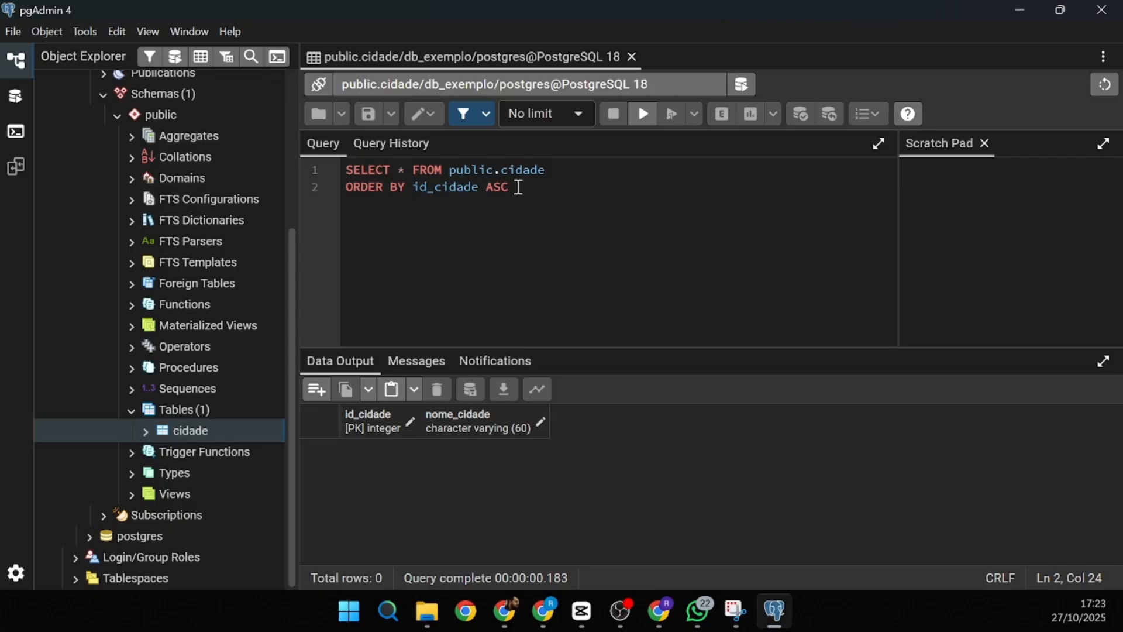
pyautogui.write(';')
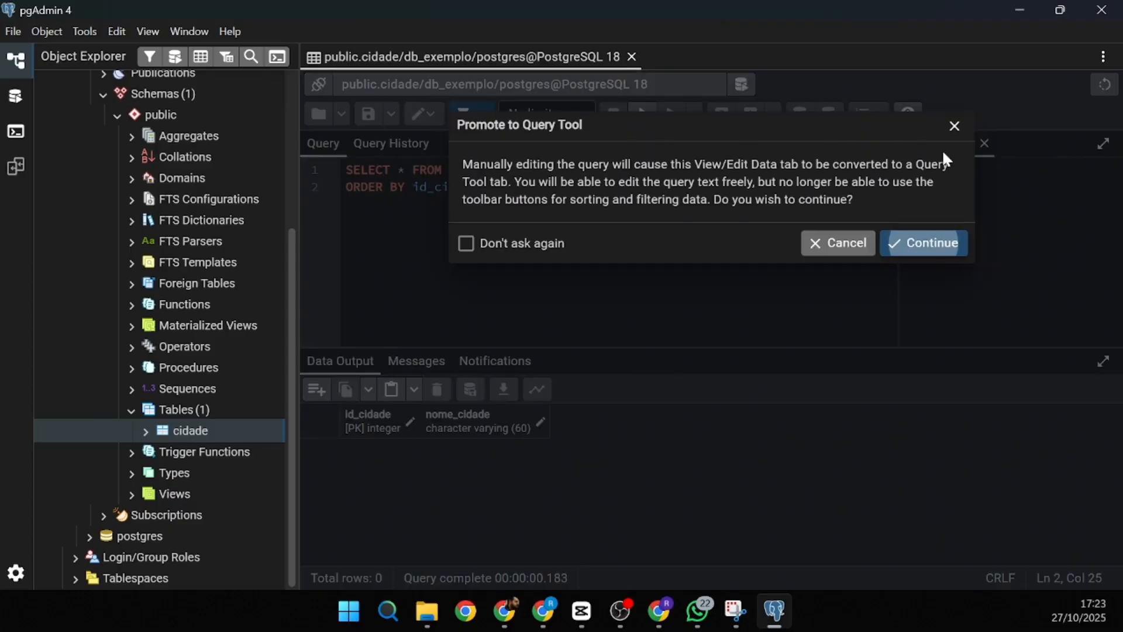
pyautogui.click(856, 249)
pyautogui.write(';')
pyautogui.click(935, 243)
pyautogui.write('ssdshshhhshdshdsds')
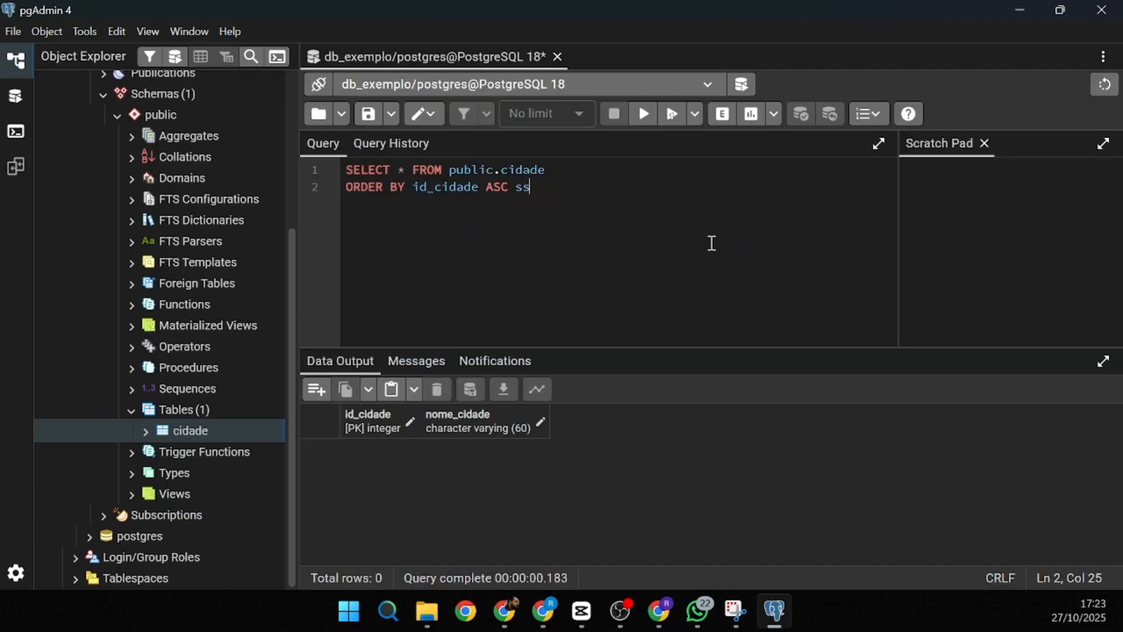
pyautogui.press('BackSpace')
pyautogui.press('BackSpace')
pyautogui.press('BackSpace')
pyautogui.press('BackSpace')
pyautogui.press('BackSpace')
pyautogui.press('BackSpace')
pyautogui.press('BackSpace')
pyautogui.press('BackSpace')
pyautogui.press('BackSpace')
pyautogui.press('BackSpace')
pyautogui.press('BackSpace')
pyautogui.press('BackSpace')
pyautogui.press('BackSpace')
pyautogui.press('BackSpace')
pyautogui.press('BackSpace')
pyautogui.press('BackSpace')
pyautogui.press('BackSpace')
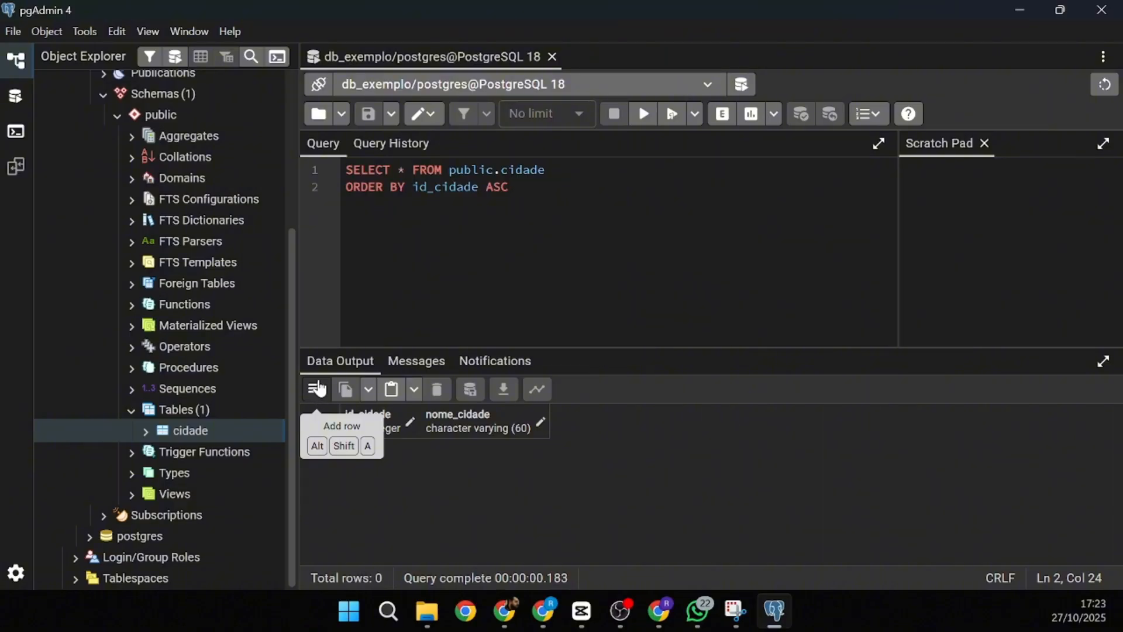
# - Add a row with nome_cidade 'Santa Maria' and save it as id_cidade 2
pyautogui.click(316, 391)
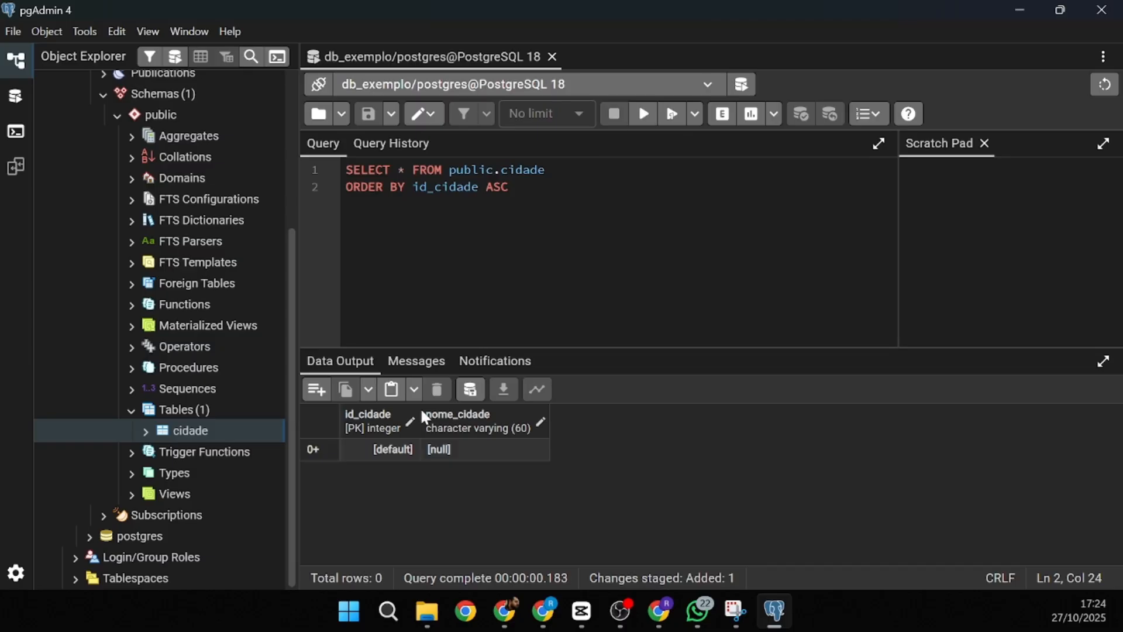
pyautogui.click(472, 391)
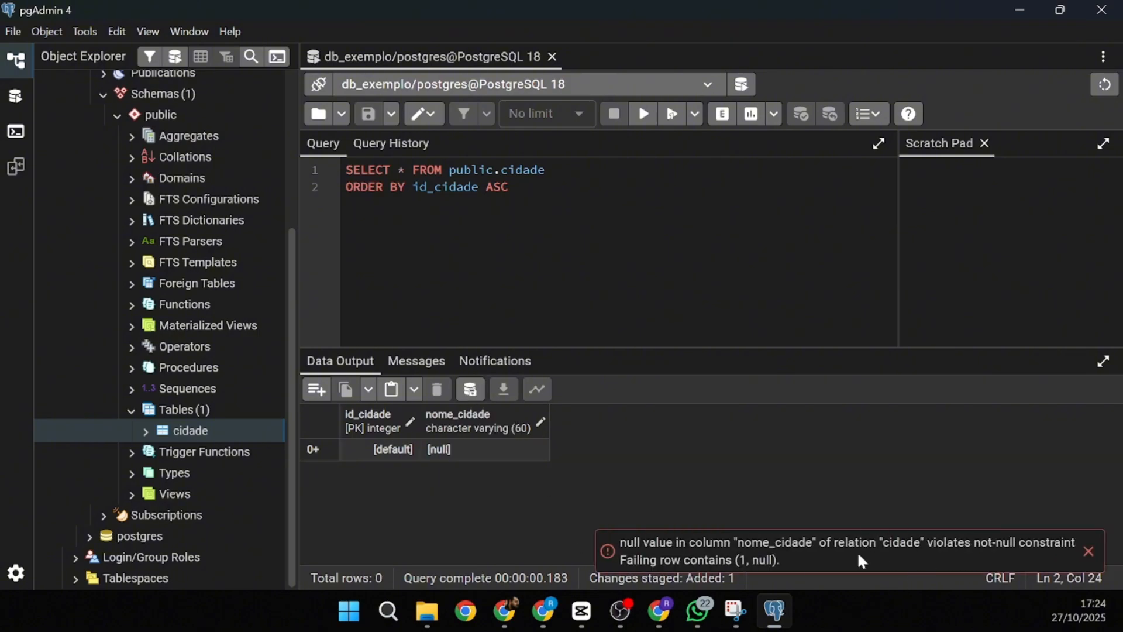
pyautogui.doubleClick(460, 450)
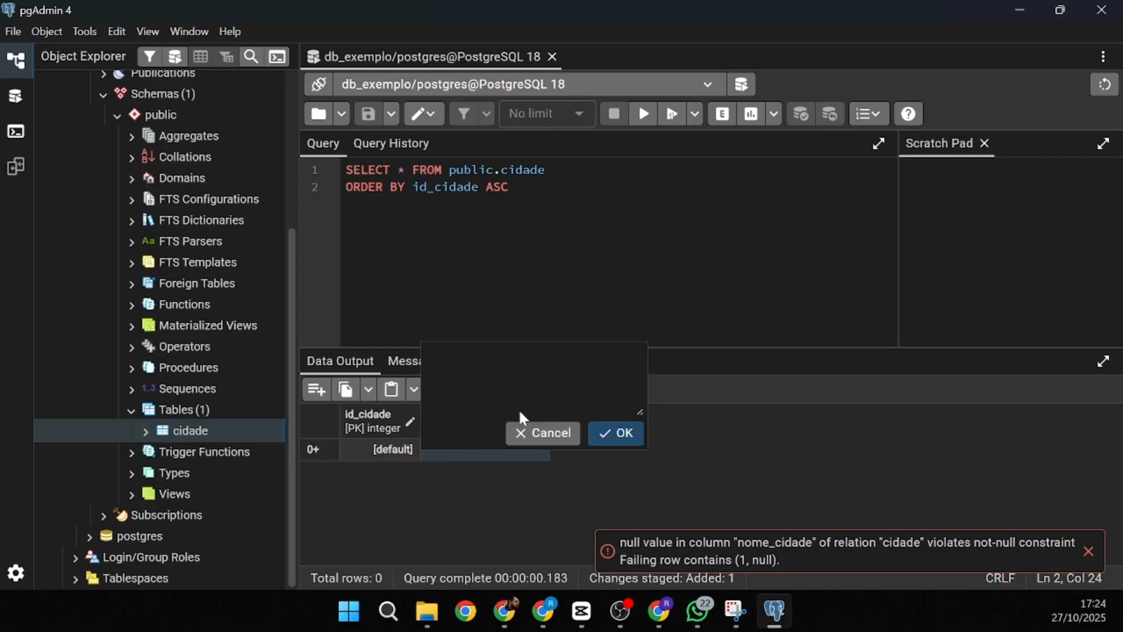
pyautogui.write('Santa Maria')
pyautogui.click(617, 434)
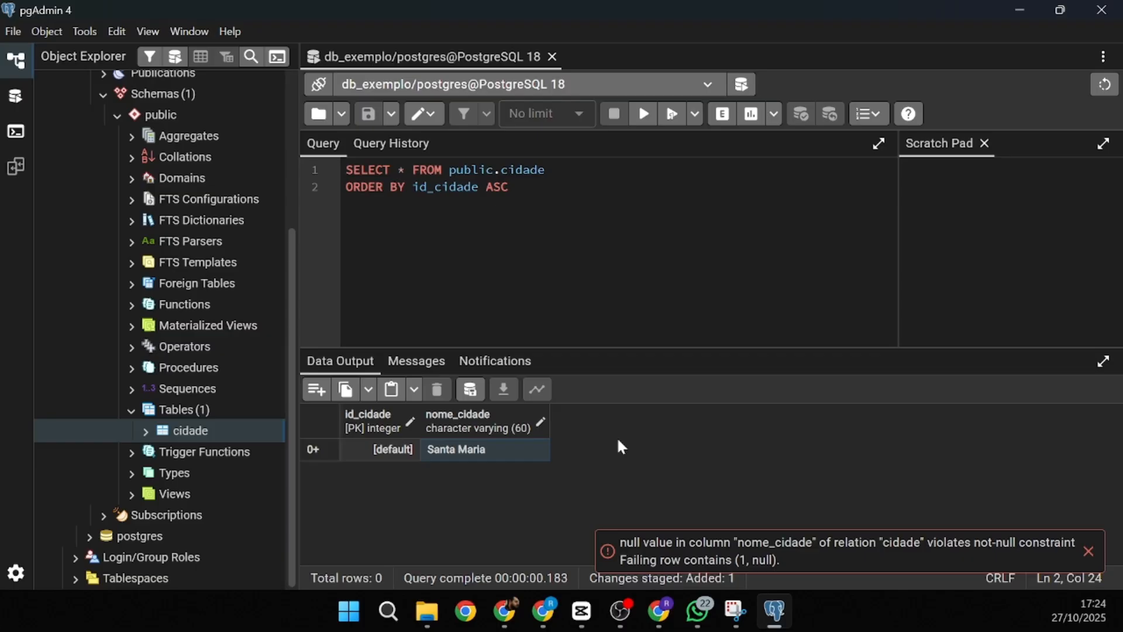
pyautogui.click(472, 393)
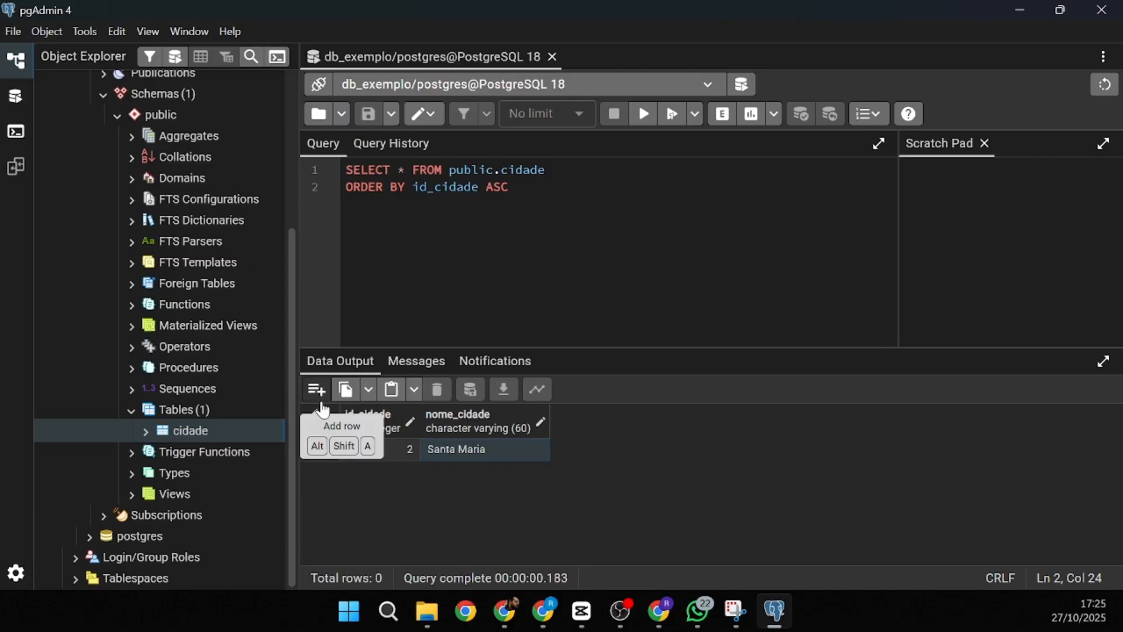
# - Add new rows for the cities Porto Alegre and Santa Cruz do Sul
pyautogui.click(316, 389)
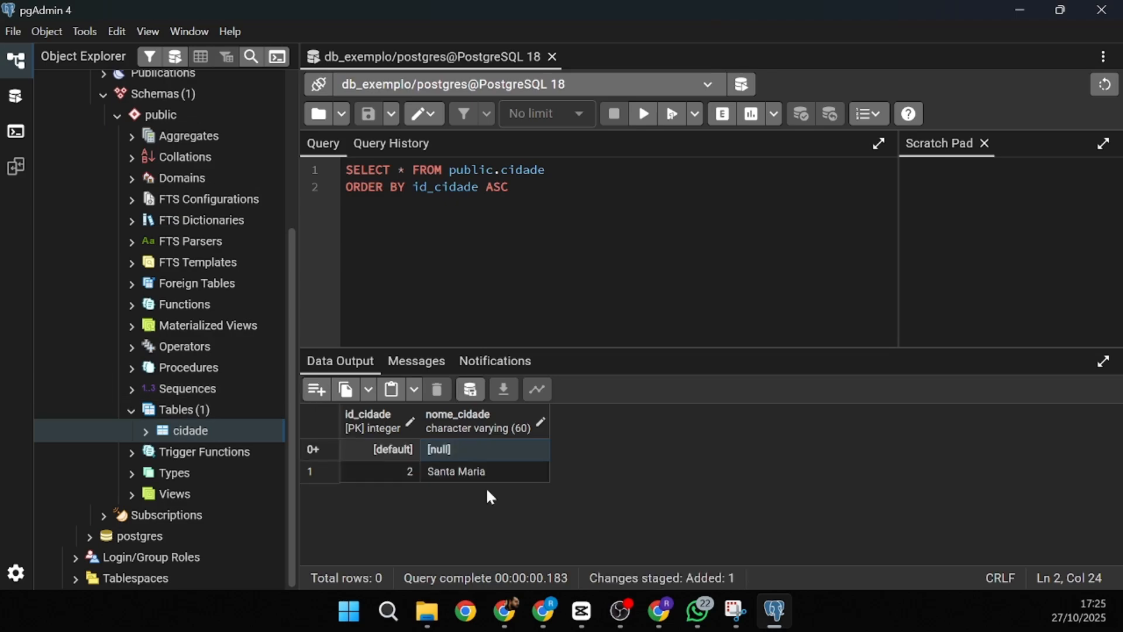
pyautogui.doubleClick(460, 452)
pyautogui.write('Porto A')
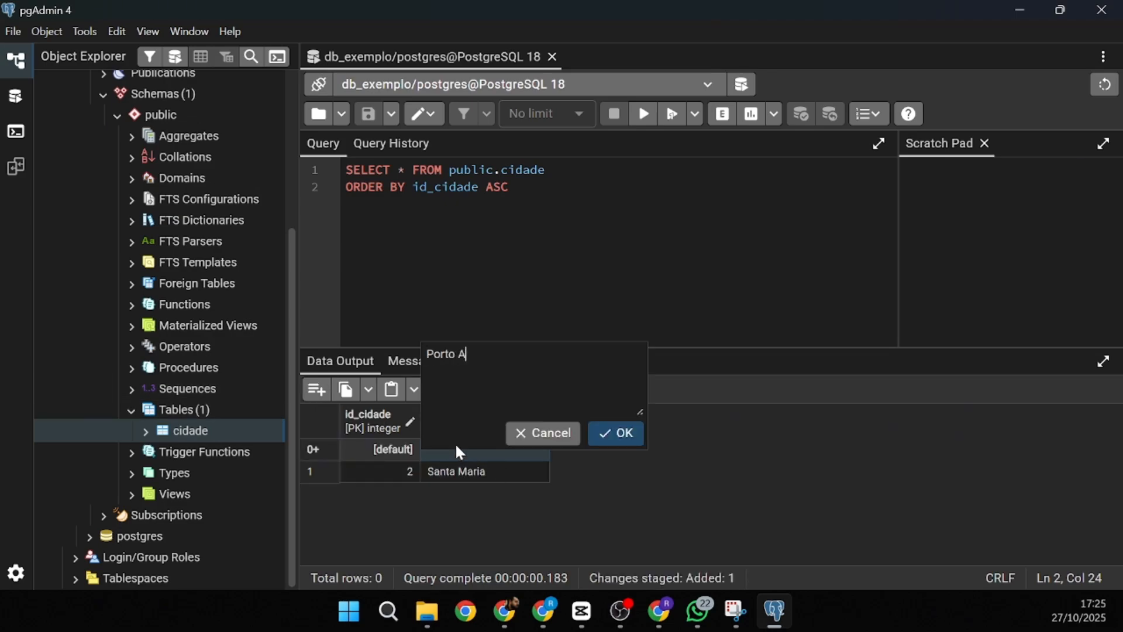
pyautogui.write('legre')
pyautogui.click(624, 433)
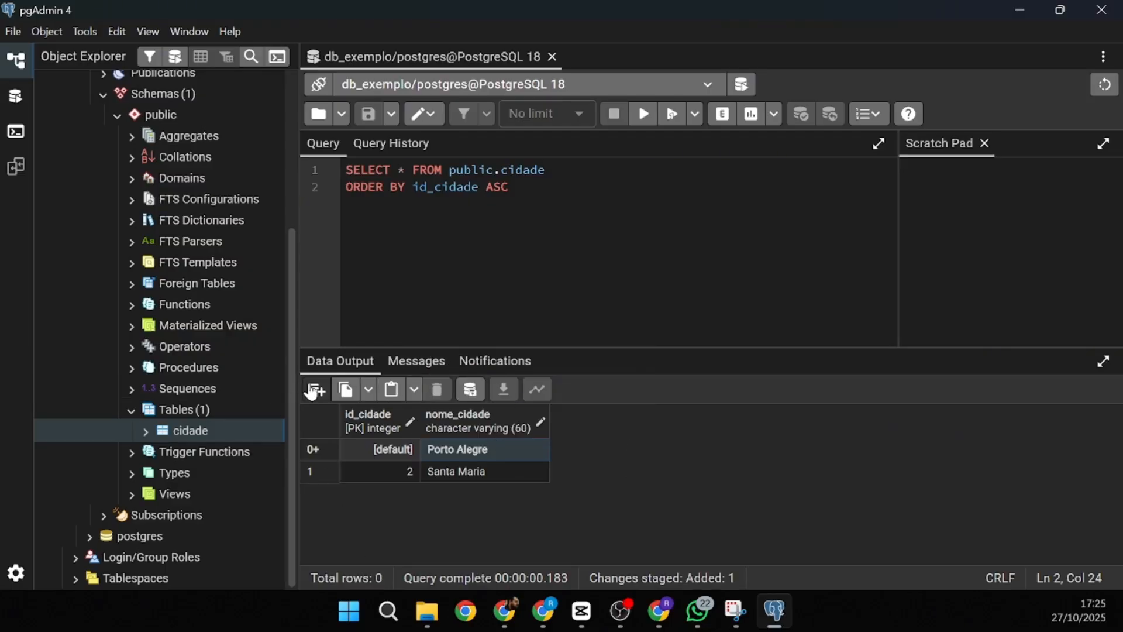
pyautogui.click(314, 390)
pyautogui.doubleClick(467, 452)
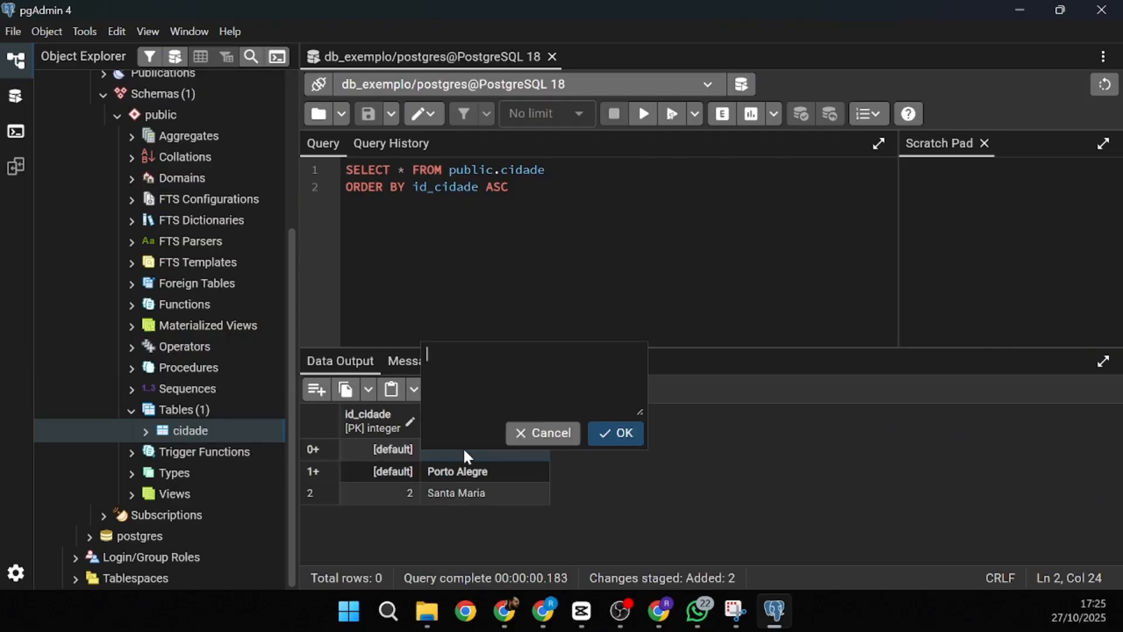
pyautogui.write('Santa Cruz do Sul')
pyautogui.click(619, 440)
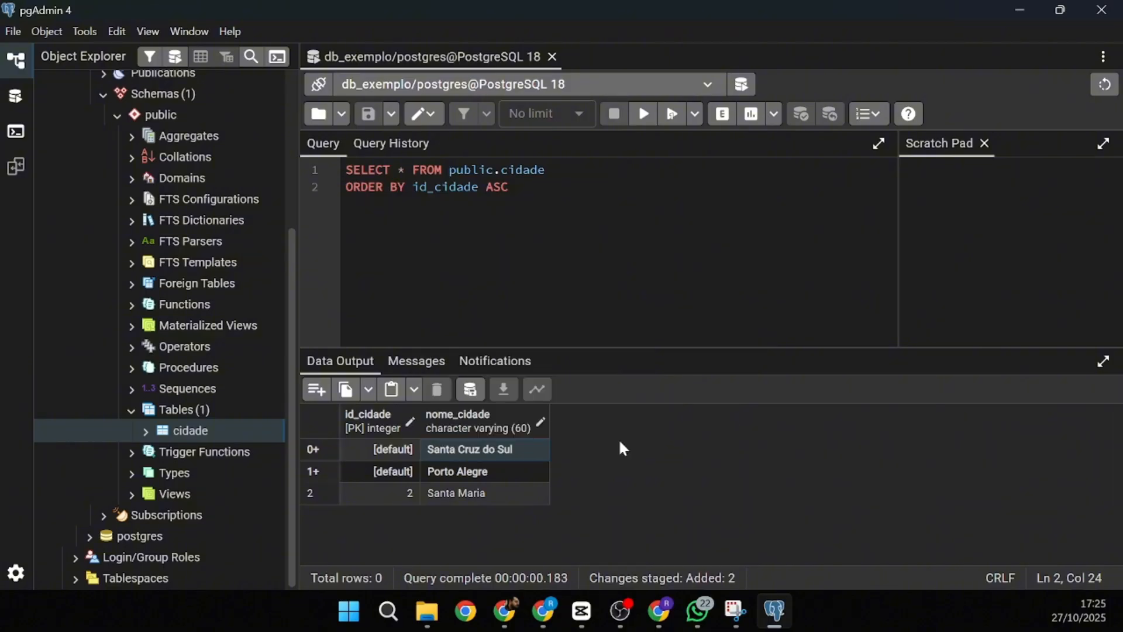
# - Add rows for São Pedro and São Sepé and save all four new cities
pyautogui.click(316, 389)
pyautogui.click(316, 389)
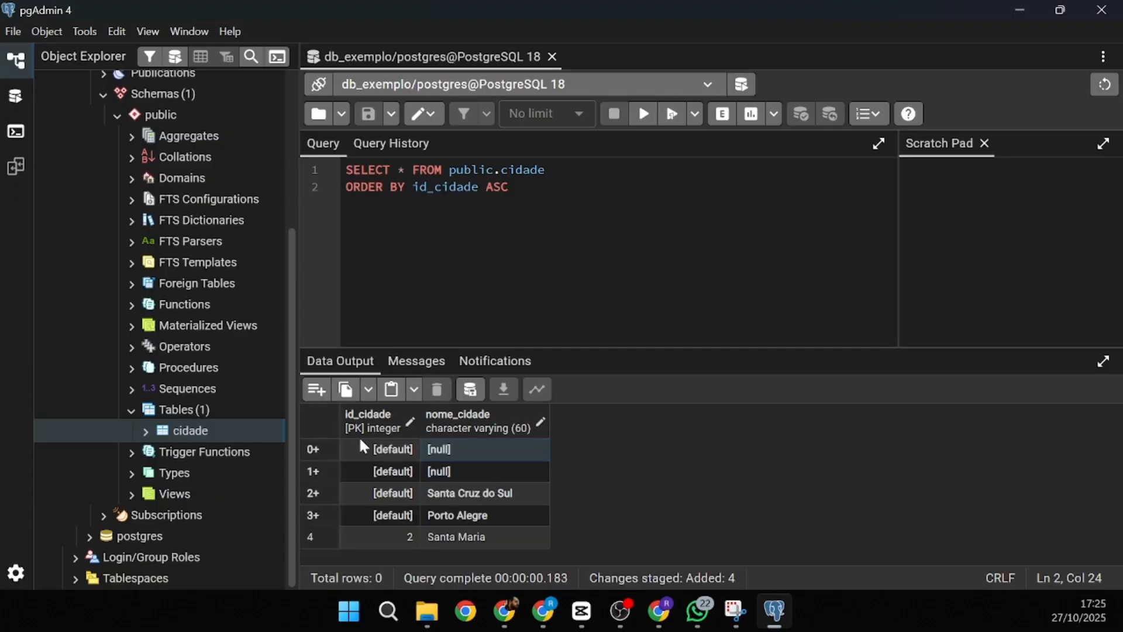
pyautogui.doubleClick(452, 474)
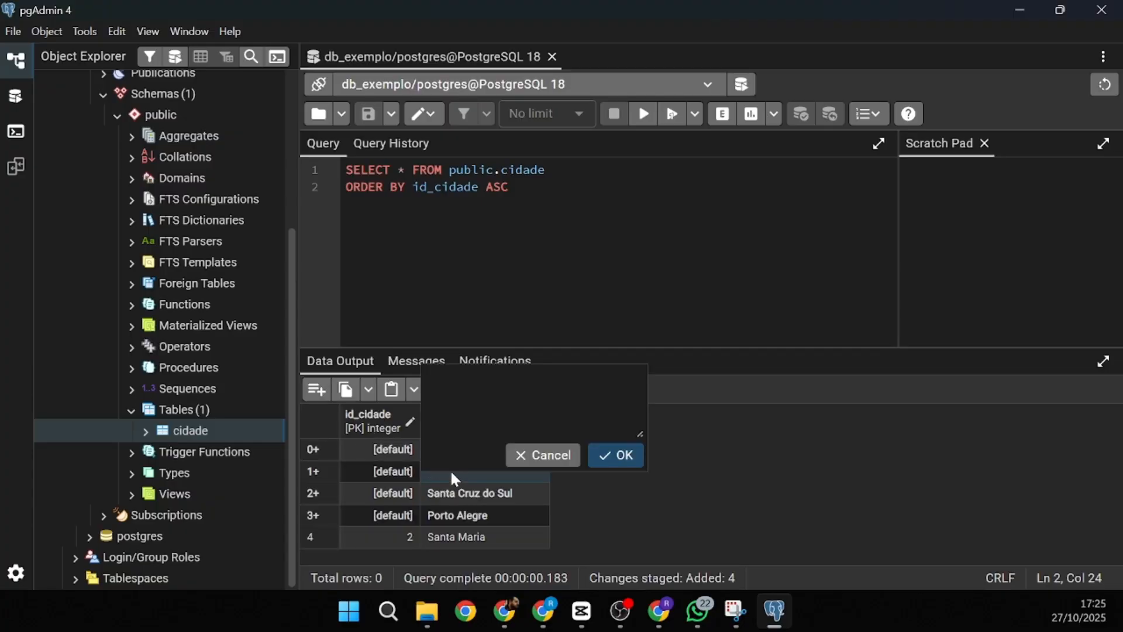
pyautogui.write('São Pedro')
pyautogui.click(618, 454)
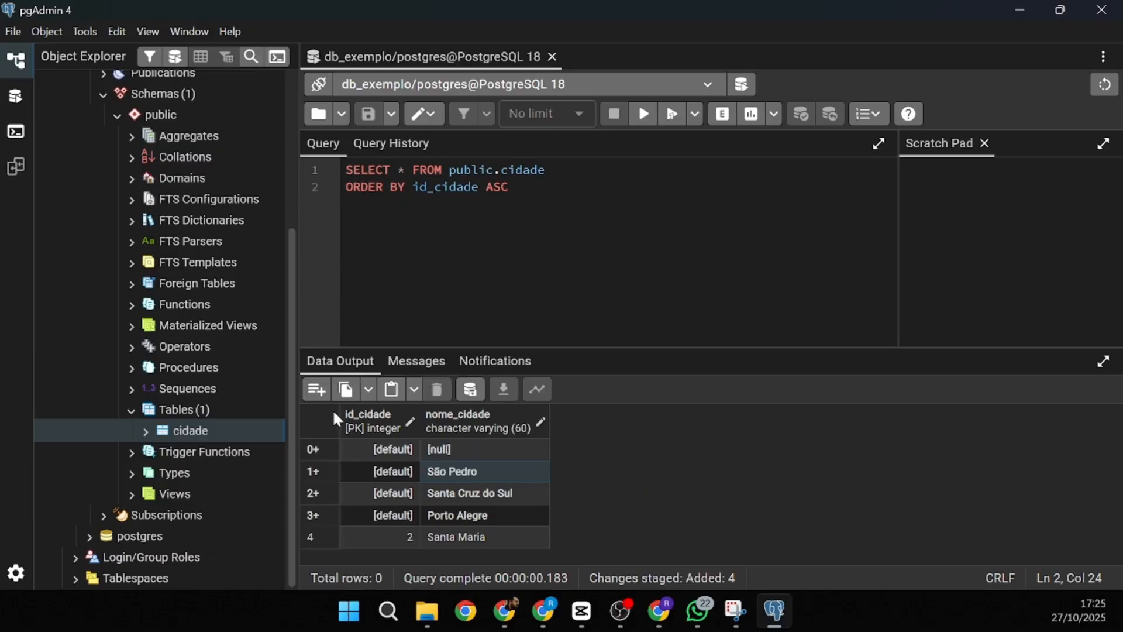
pyautogui.doubleClick(452, 452)
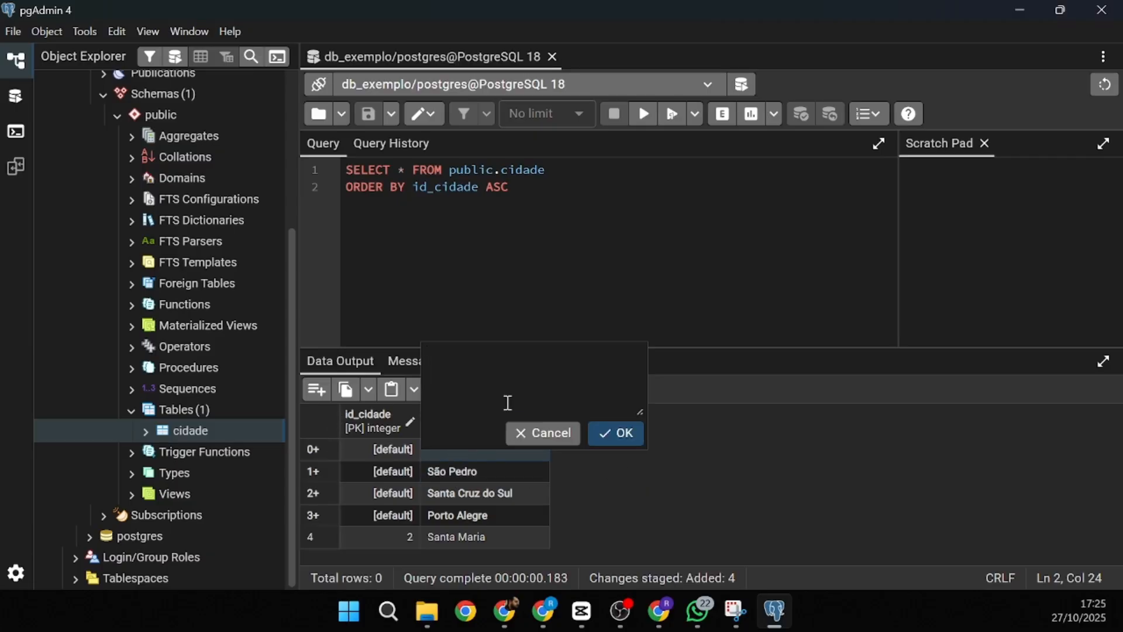
pyautogui.write('São Sepé')
pyautogui.click(623, 434)
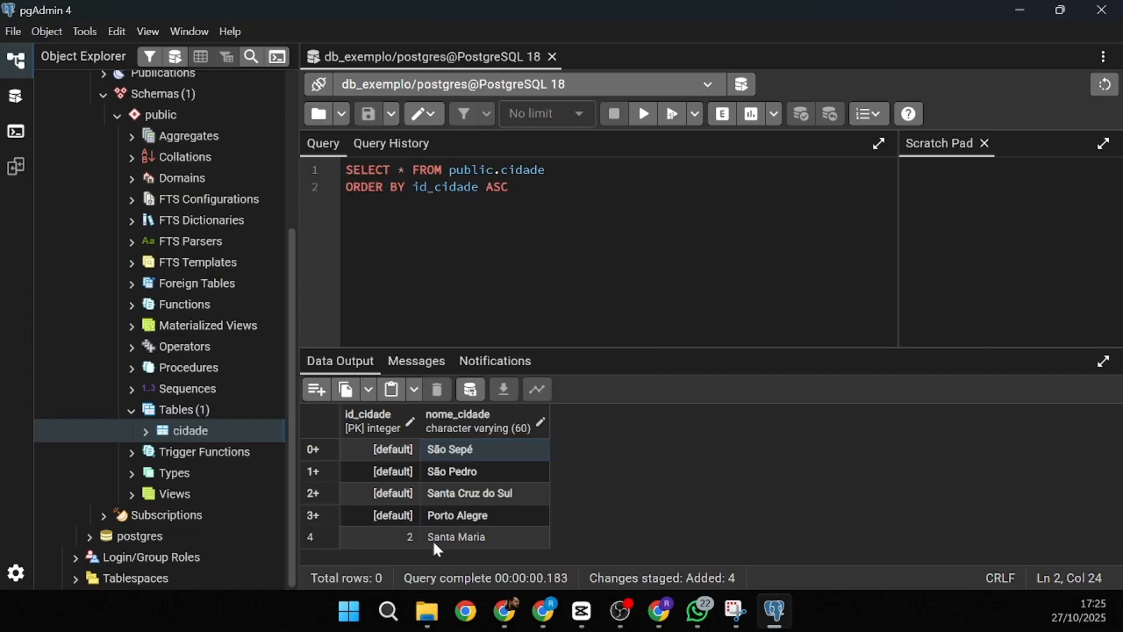
pyautogui.click(470, 389)
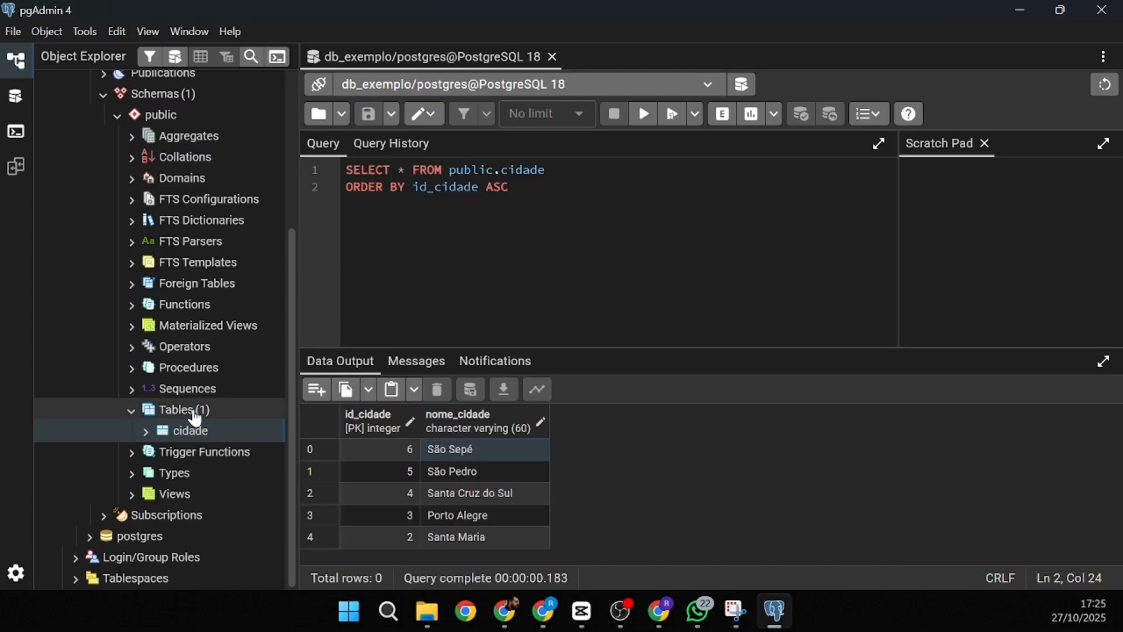
# - Open all rows of the cidade table in a new data tab
pyautogui.rightClick(199, 417)
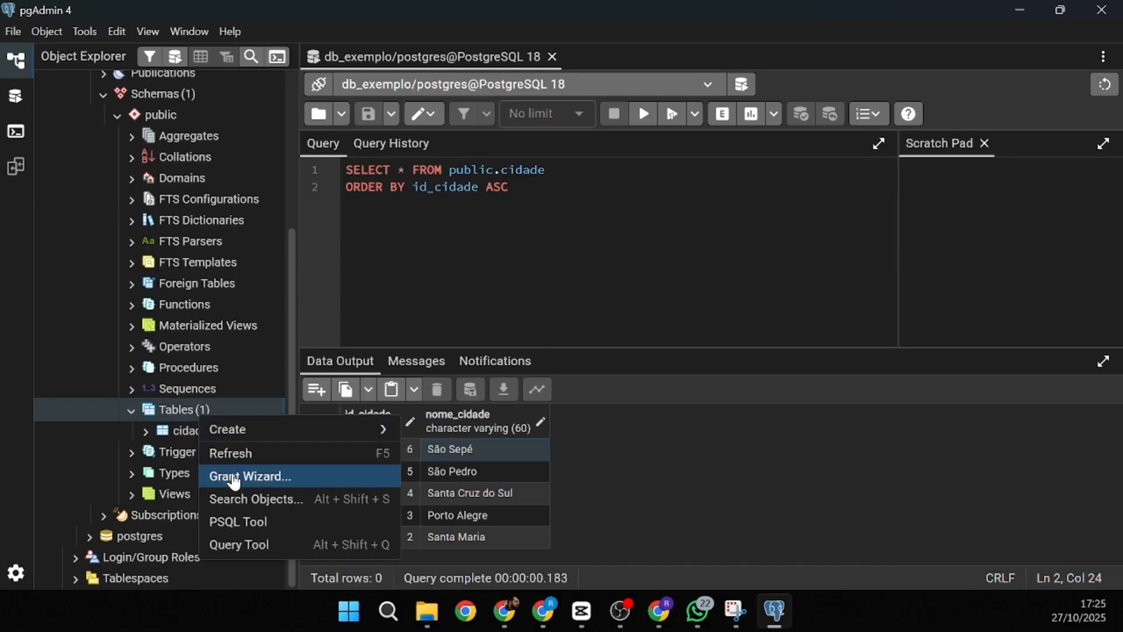
pyautogui.click(188, 431)
pyautogui.rightClick(186, 436)
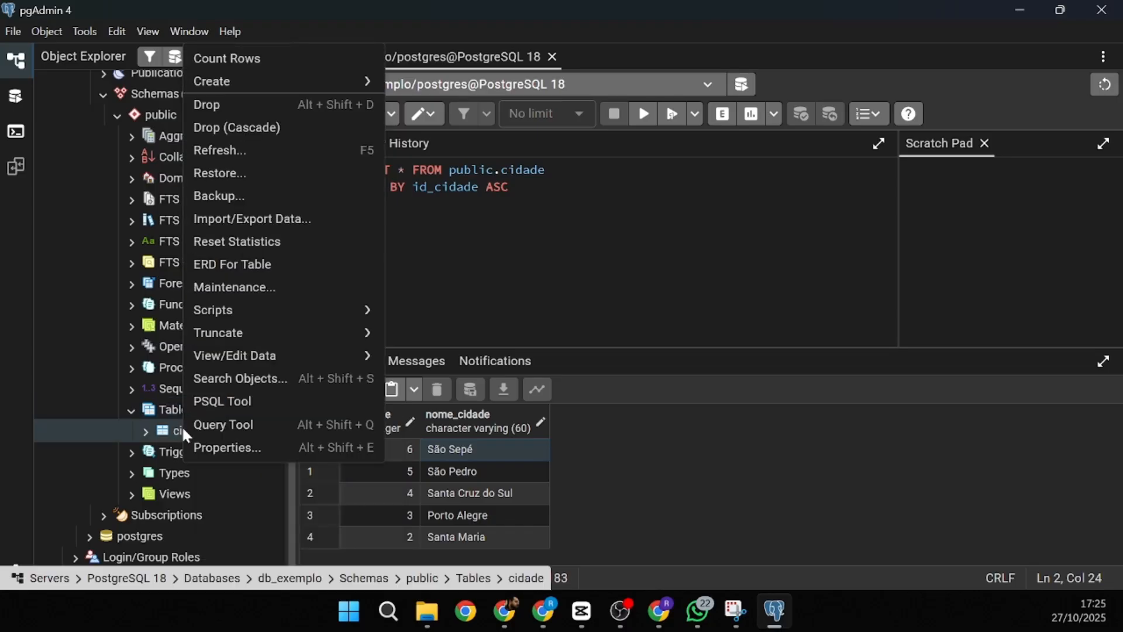
pyautogui.moveTo(252, 368)
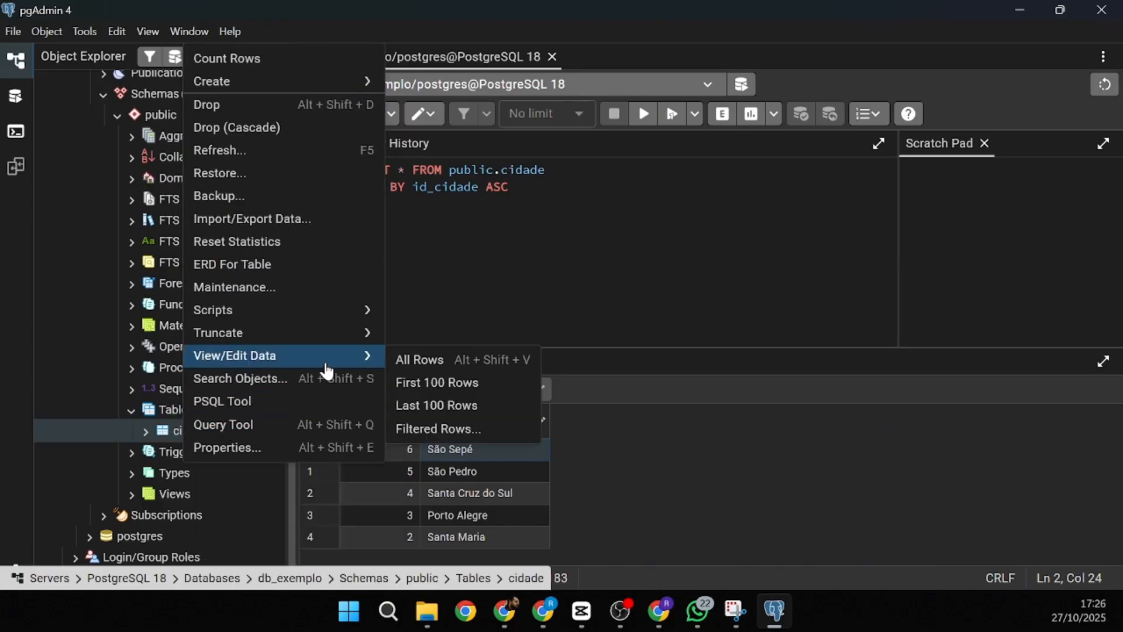
pyautogui.click(409, 368)
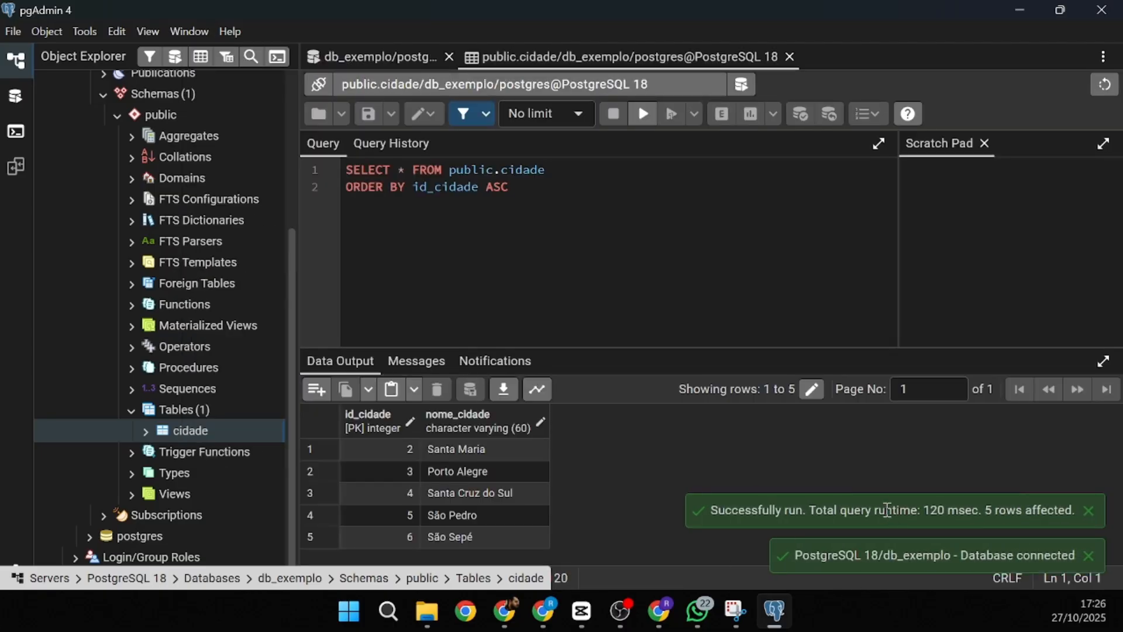
# - Count the cidade table's rows and highlight the notice reporting 5 rows
pyautogui.rightClick(188, 431)
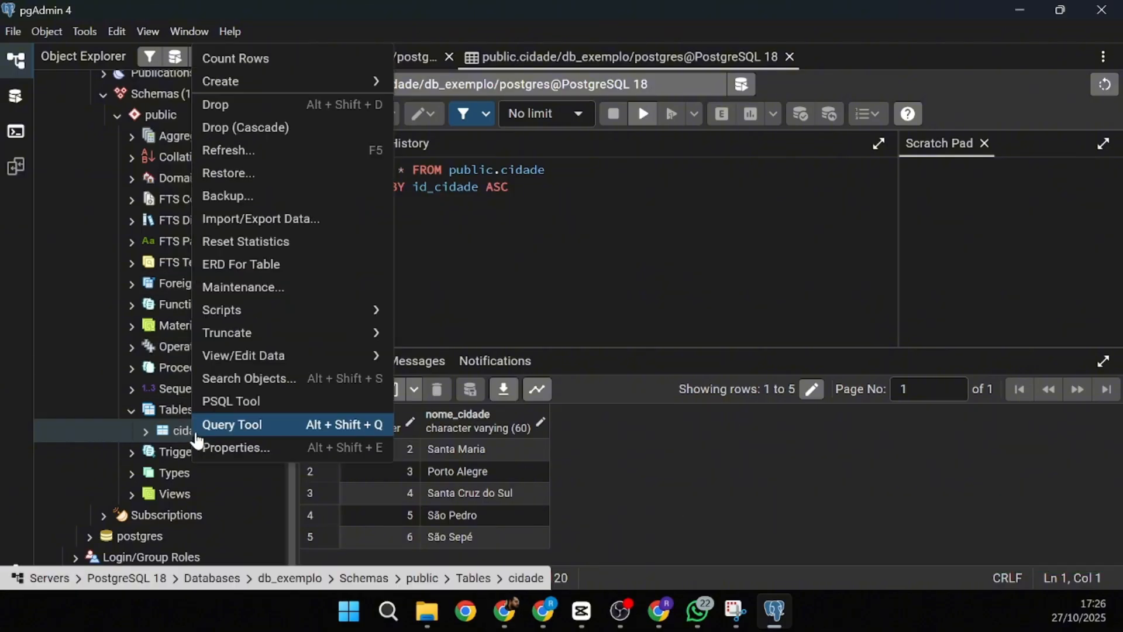
pyautogui.click(279, 70)
pyautogui.moveTo(990, 555); pyautogui.dragTo(1069, 555)
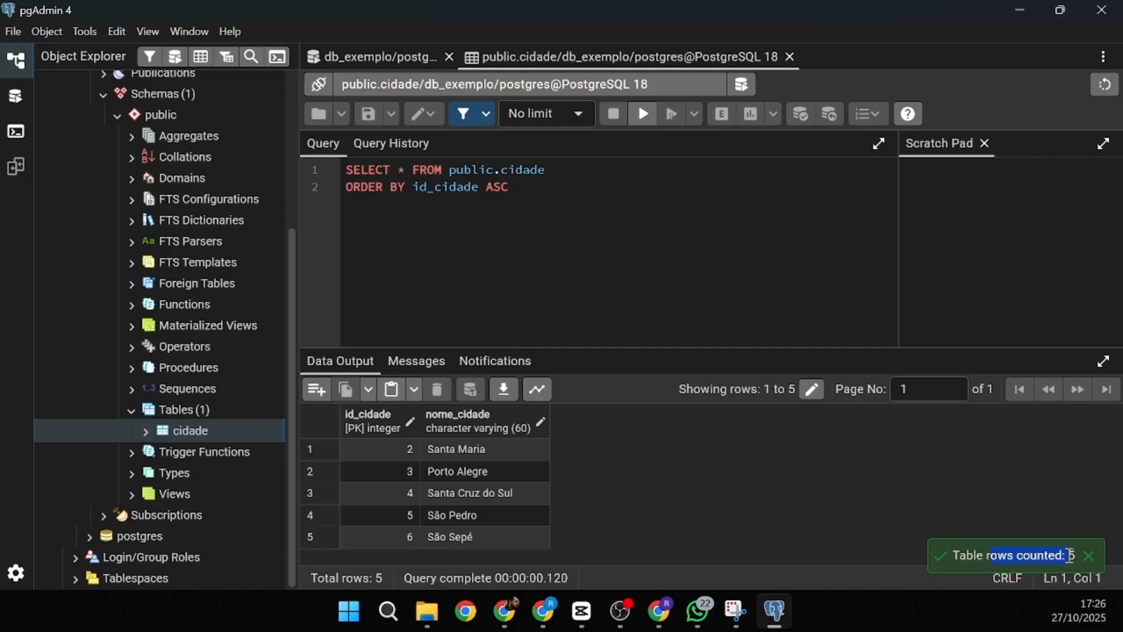
pyautogui.moveTo(977, 555); pyautogui.dragTo(1078, 561)
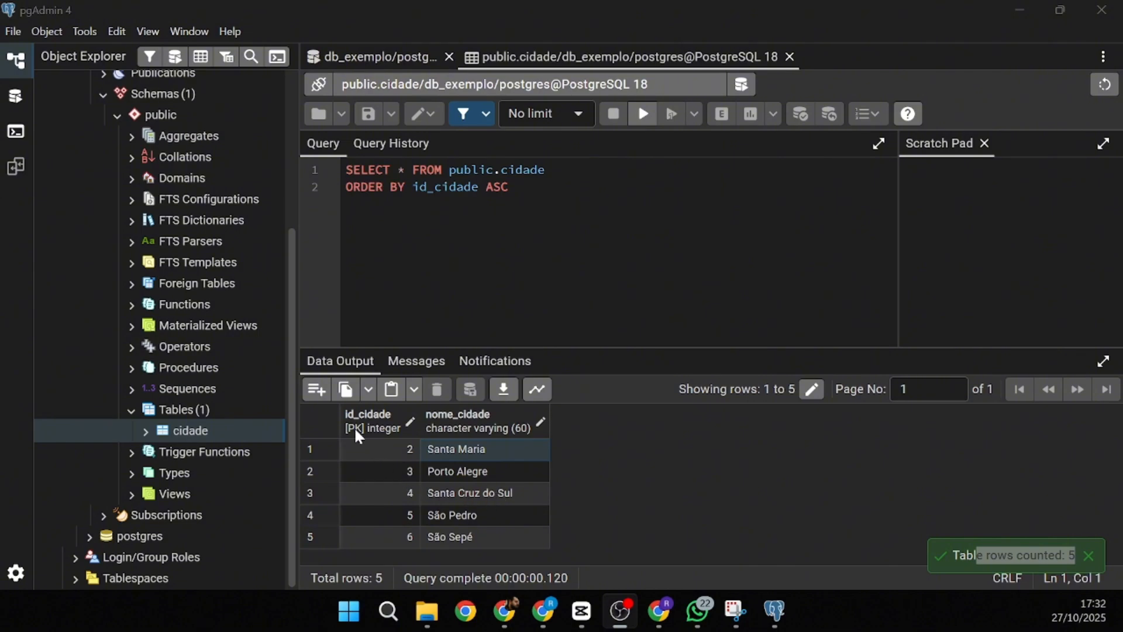
# - Open all cidade rows in another data tab
pyautogui.rightClick(206, 440)
pyautogui.moveTo(285, 367)
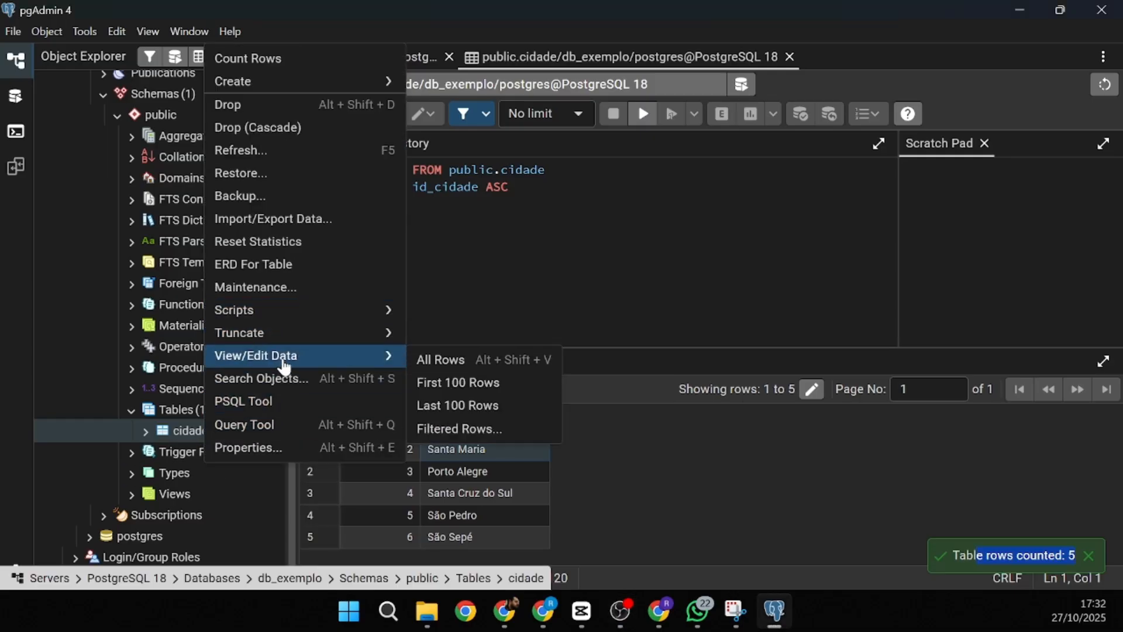
pyautogui.click(456, 361)
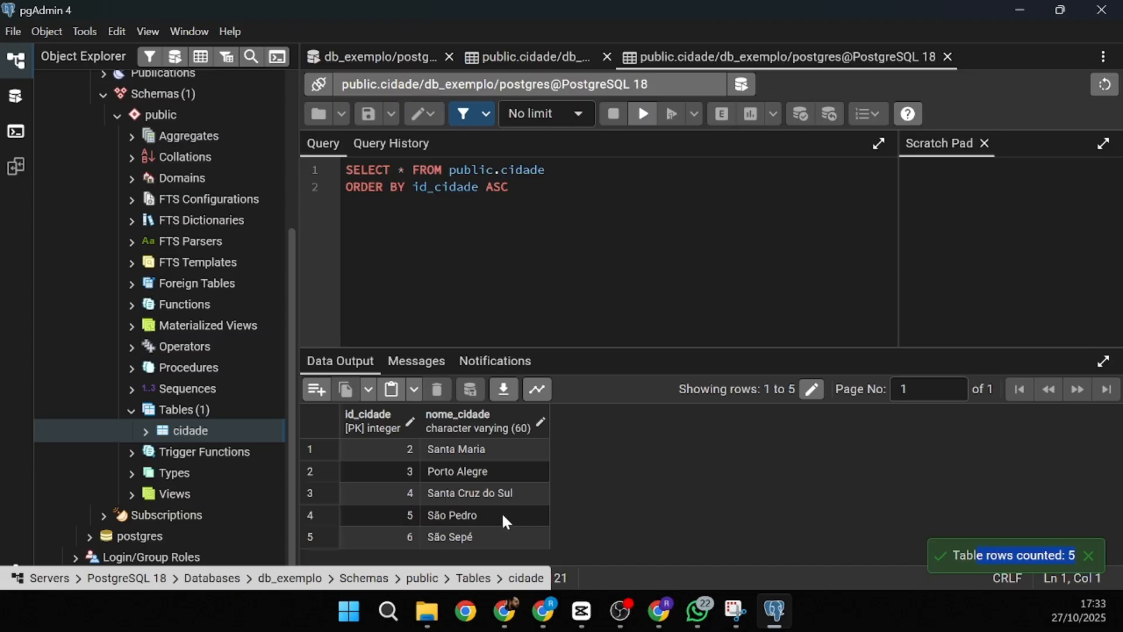
# - Rename the city São Pedro to São Pedro do Sul and save the change
pyautogui.doubleClick(491, 526)
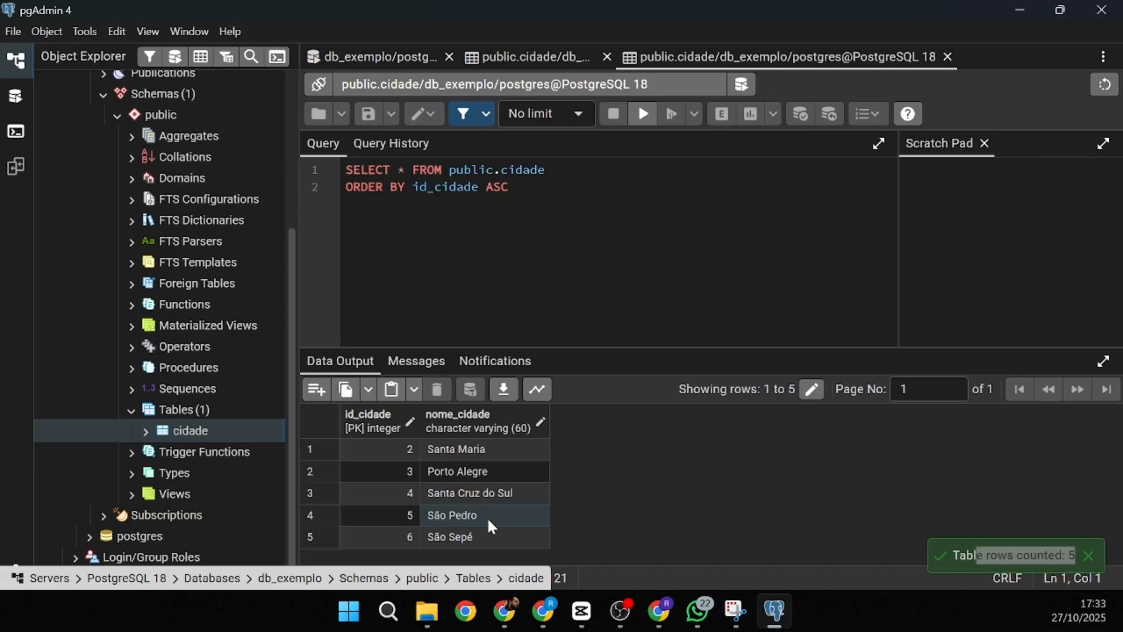
pyautogui.click(610, 437)
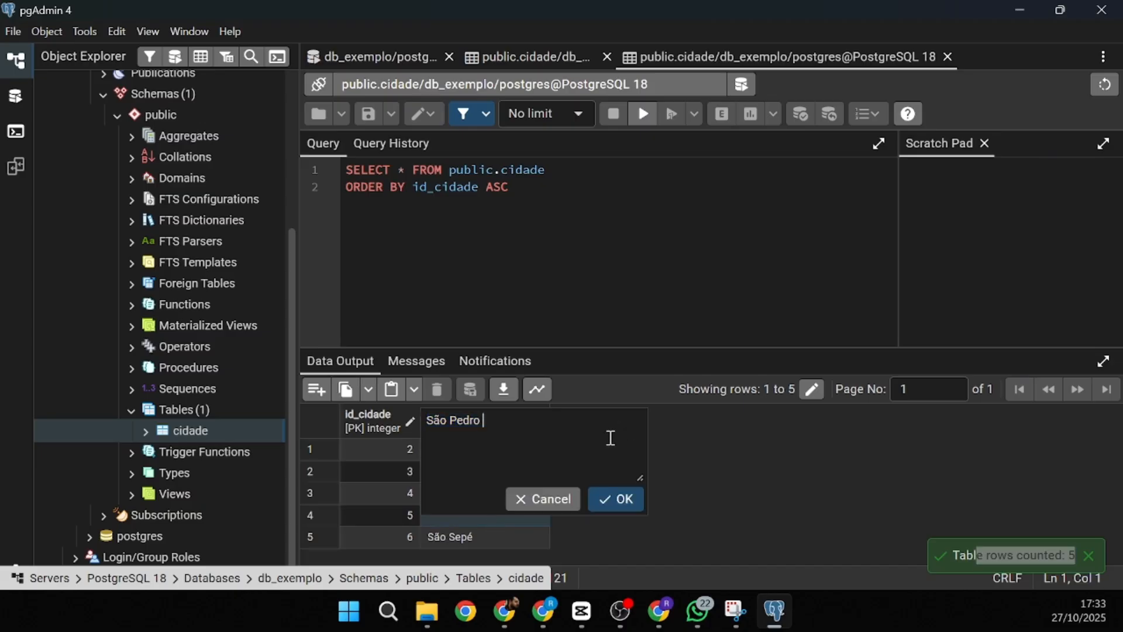
pyautogui.write('do Sul')
pyautogui.click(616, 499)
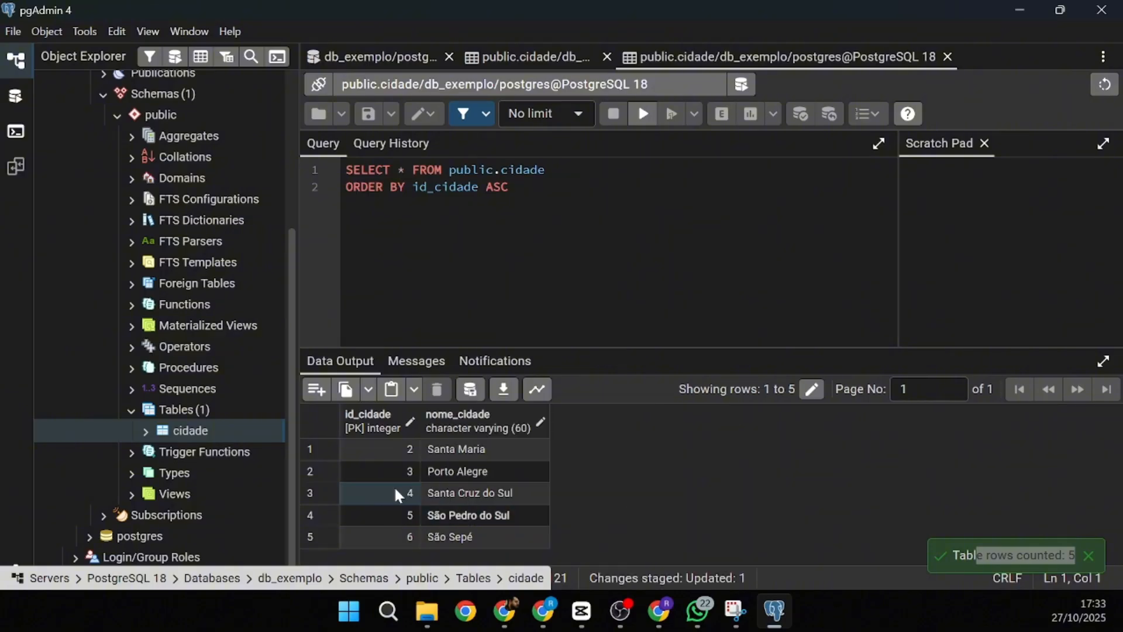
pyautogui.click(442, 514)
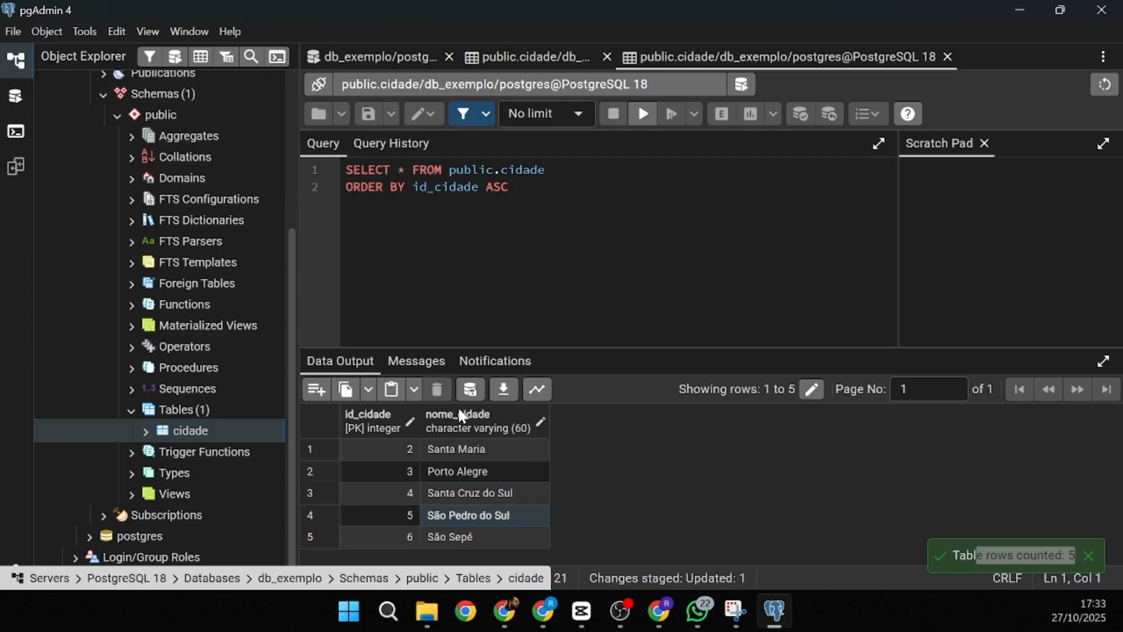
pyautogui.click(472, 392)
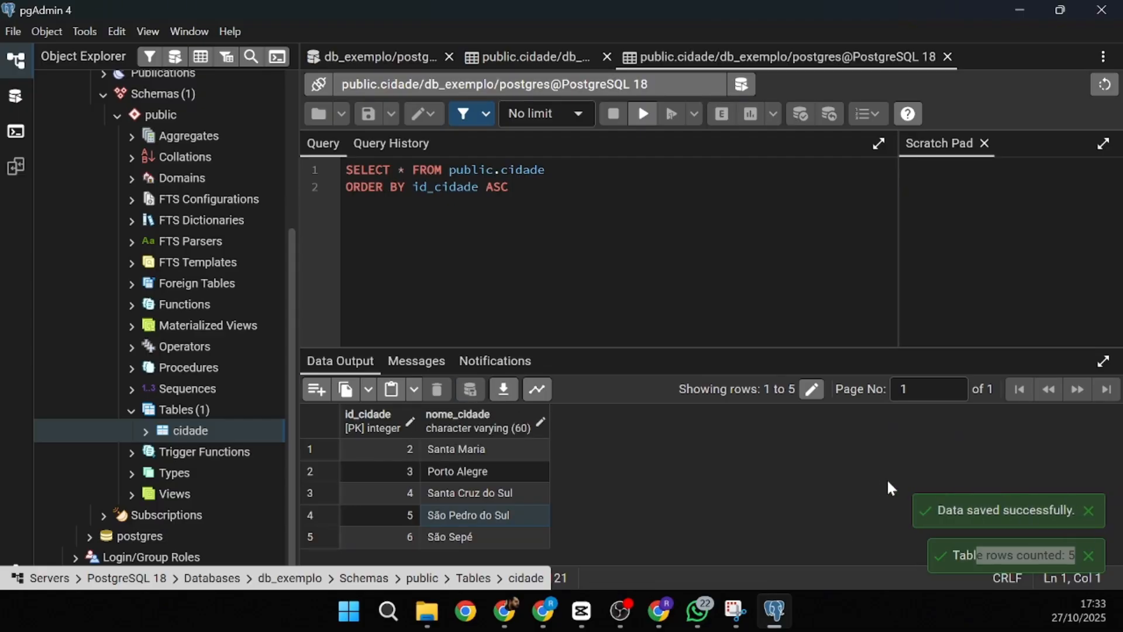
pyautogui.rightClick(189, 431)
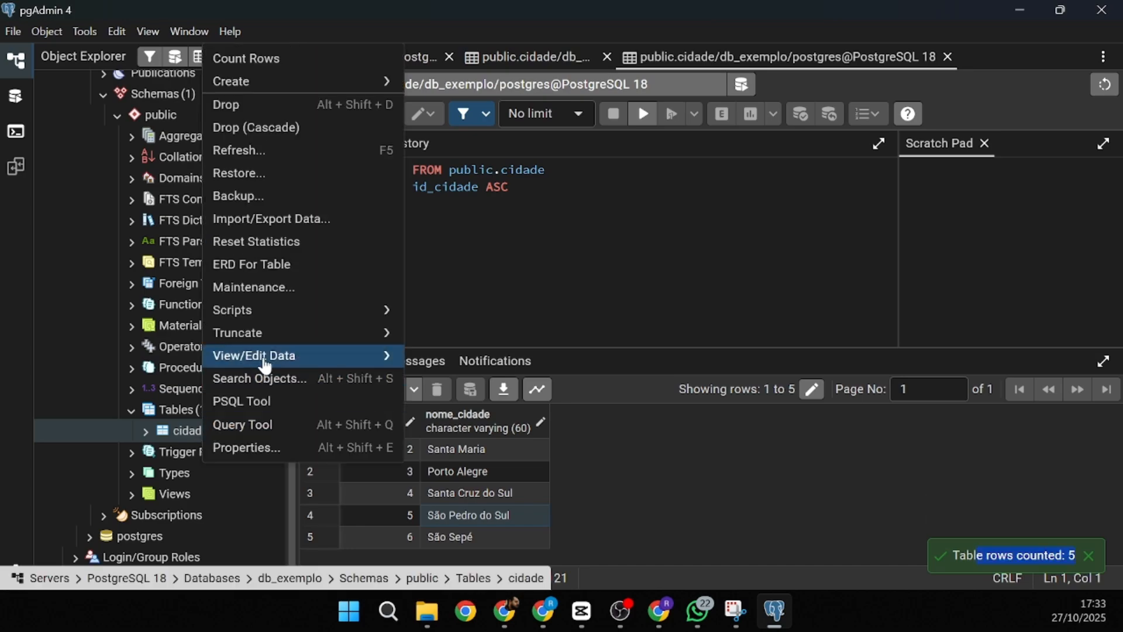
pyautogui.moveTo(263, 356)
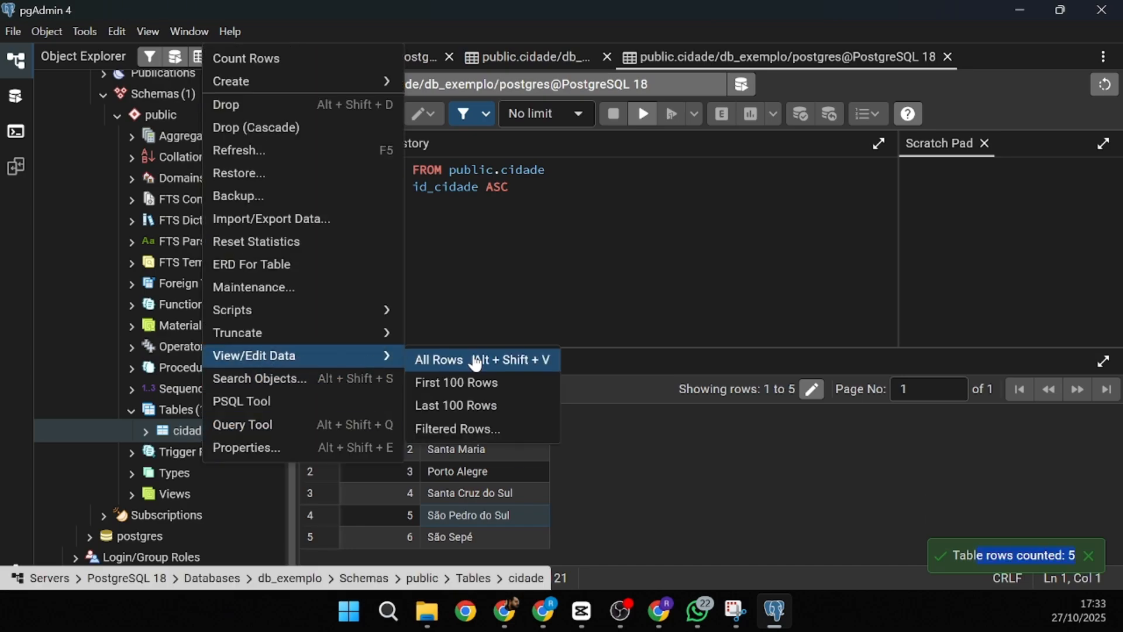
pyautogui.click(477, 363)
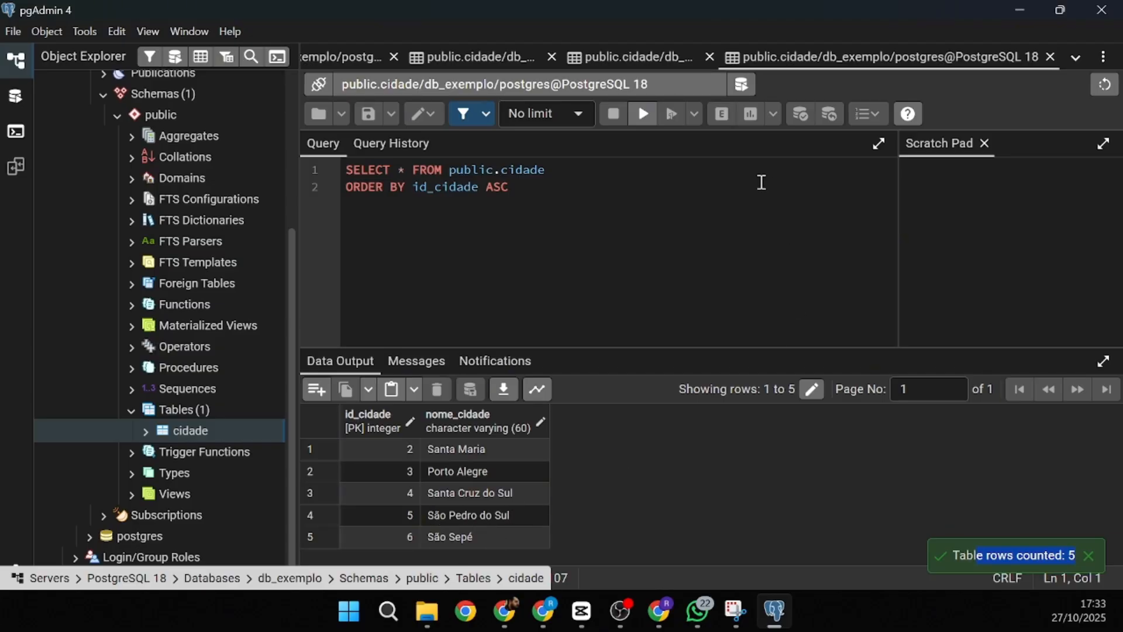
# - Delete the São Sepé row from cidade and save the change
pyautogui.click(314, 535)
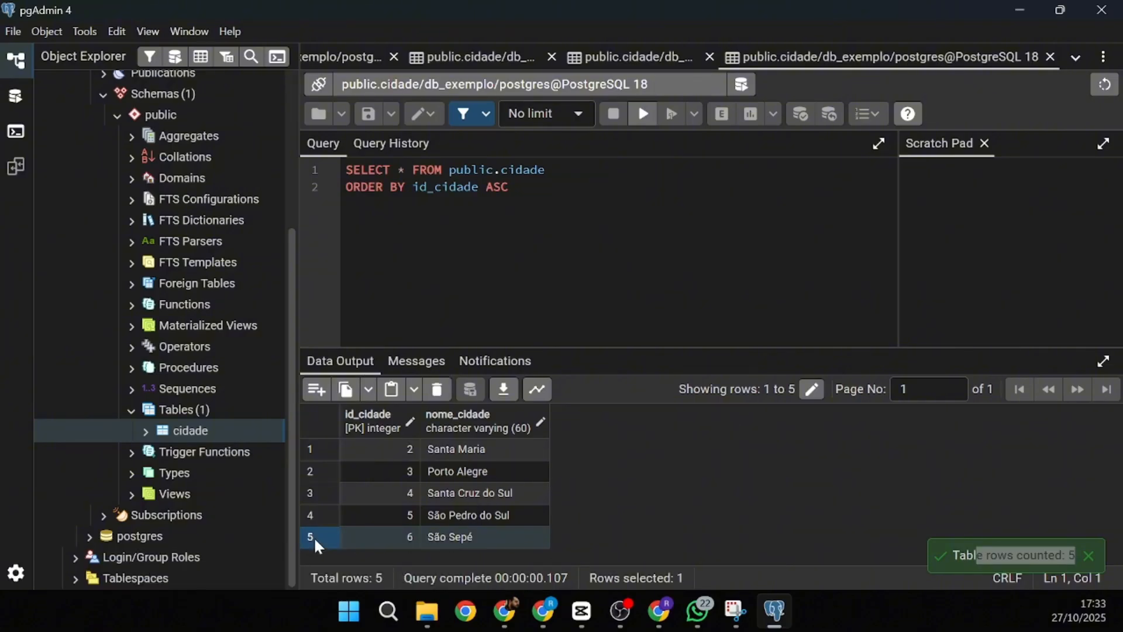
pyautogui.click(439, 392)
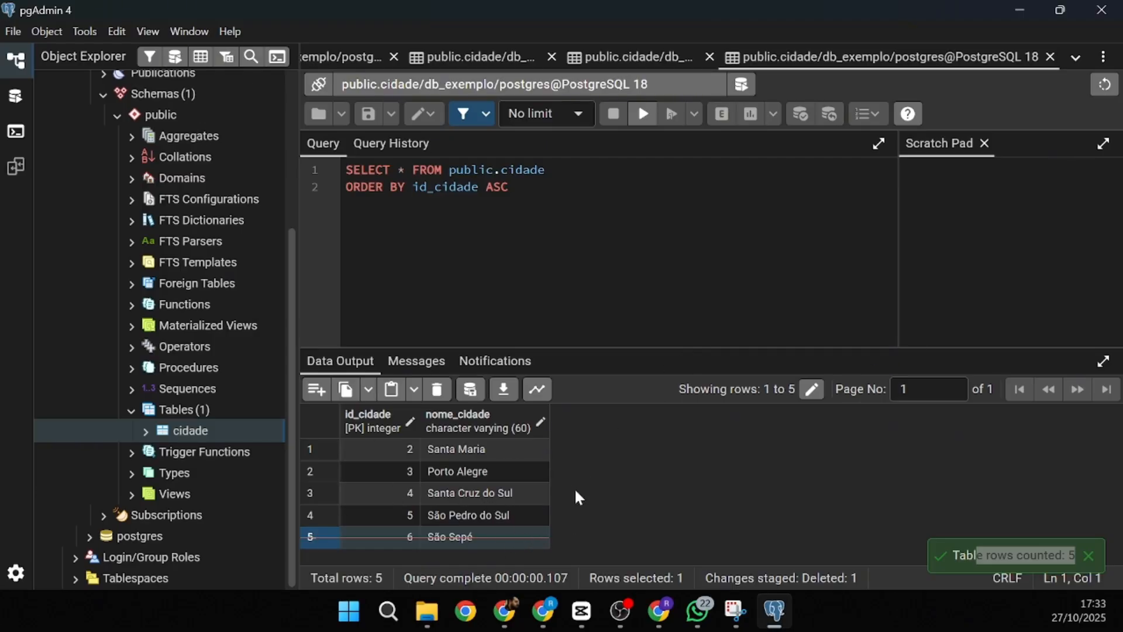
pyautogui.click(471, 390)
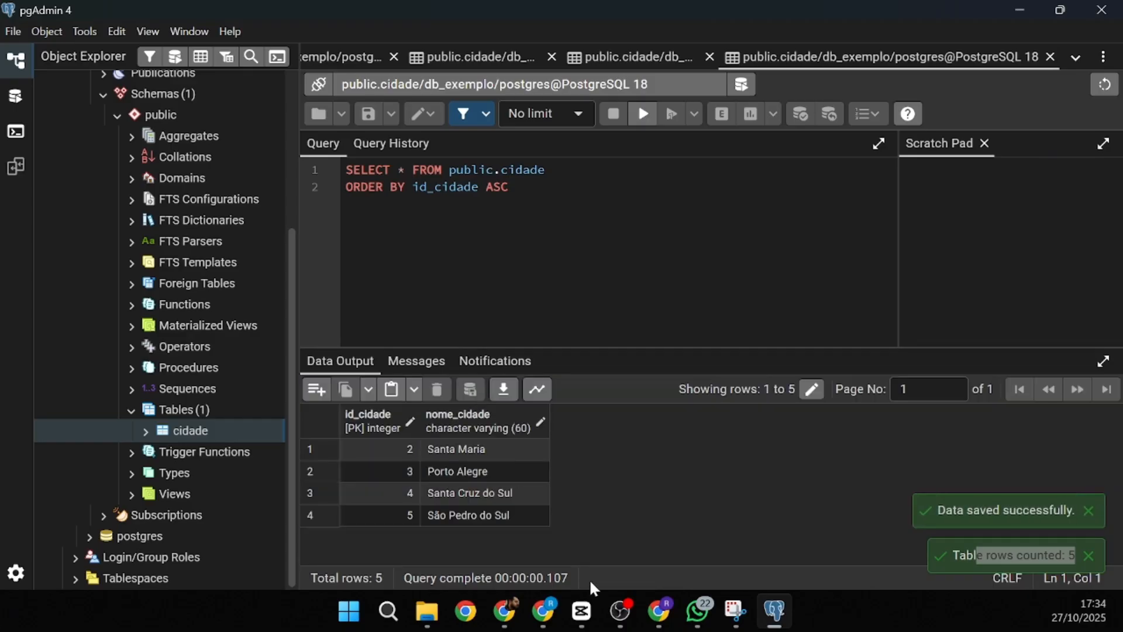
# - Exit the fullscreen slide presentation and minimize it to return to pgAdmin
pyautogui.moveTo(623, 611)
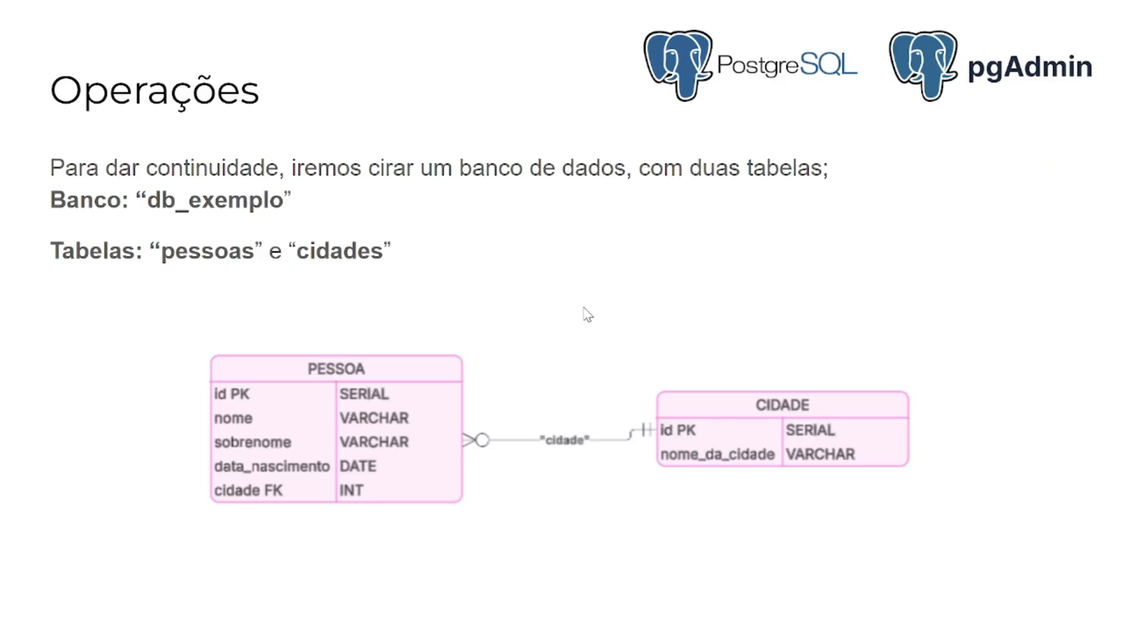
pyautogui.press('Escape')
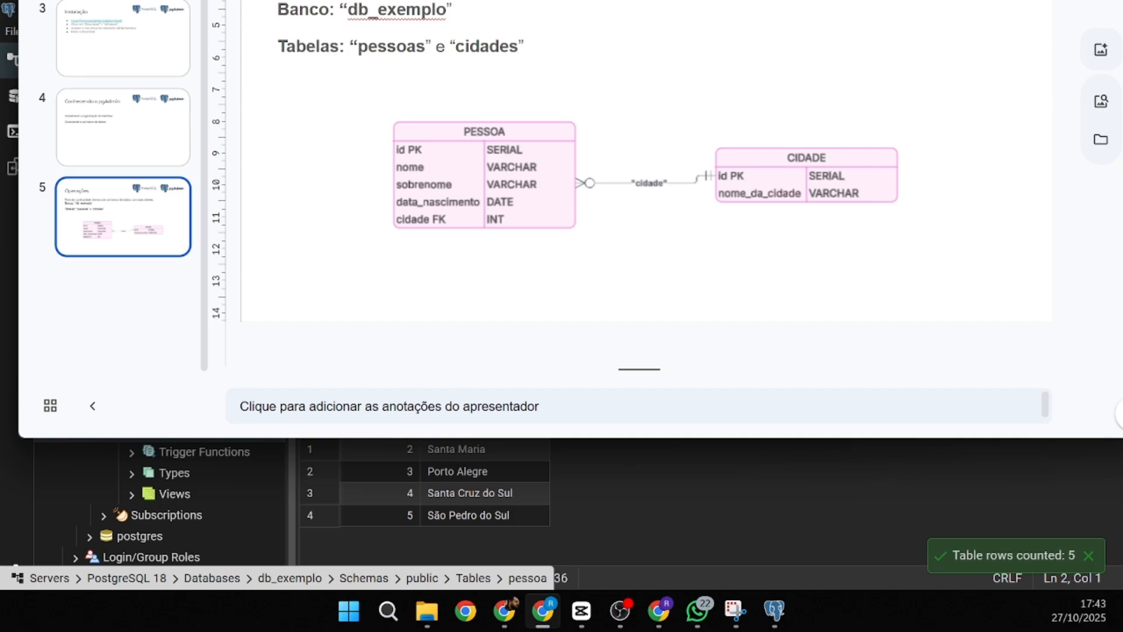
pyautogui.click(543, 611)
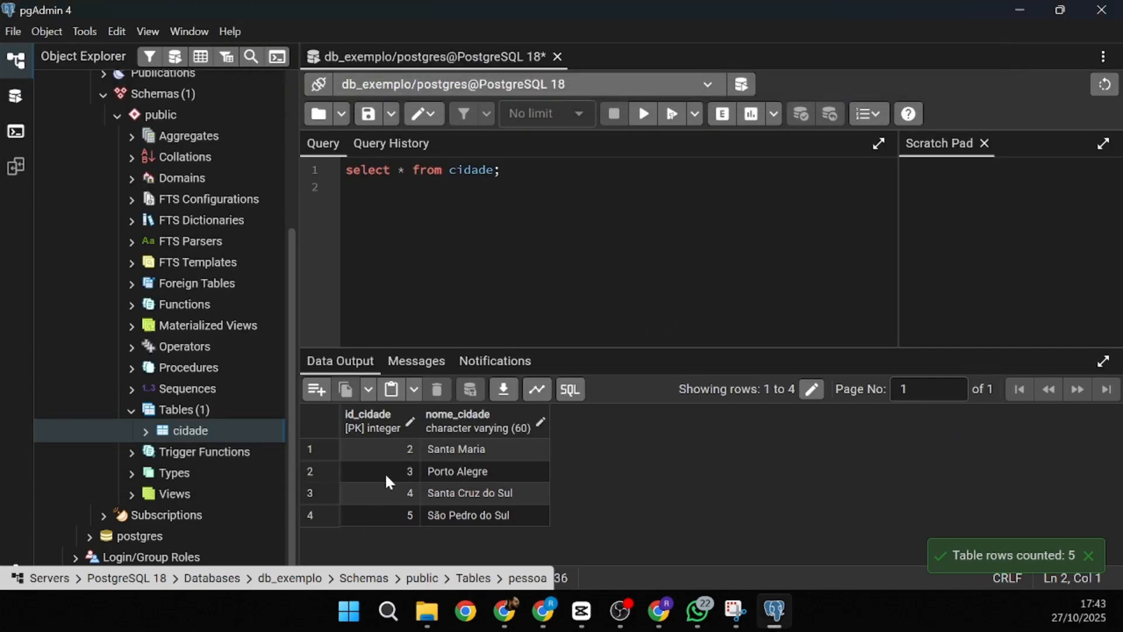
# - Start a new table under Tables named pessoa and go to its Columns section
pyautogui.rightClick(175, 409)
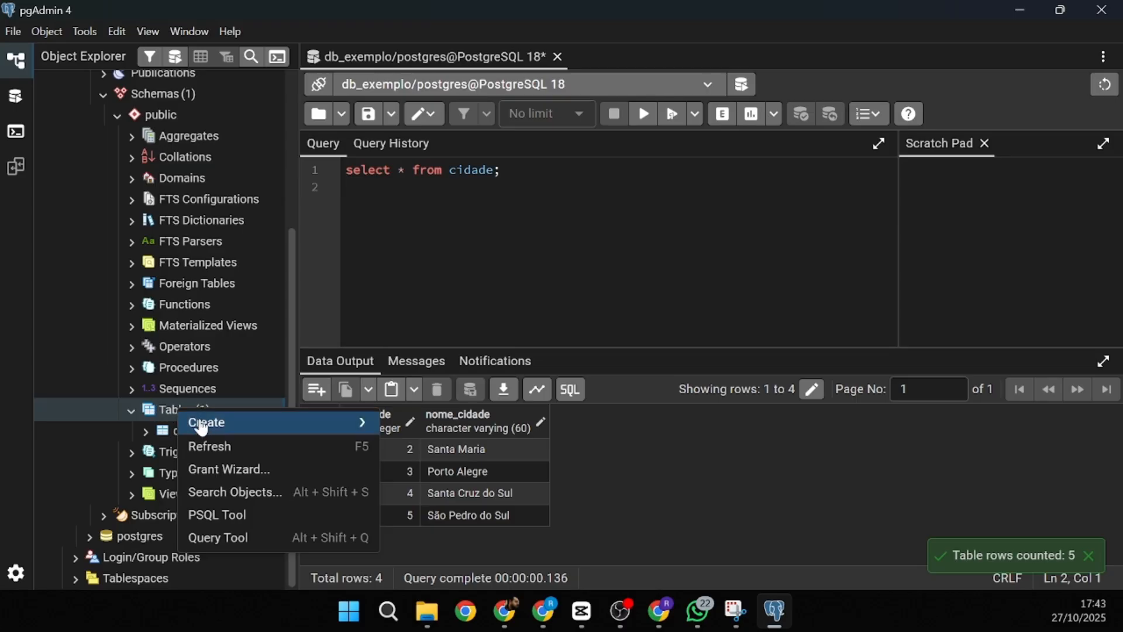
pyautogui.moveTo(363, 423)
pyautogui.click(409, 425)
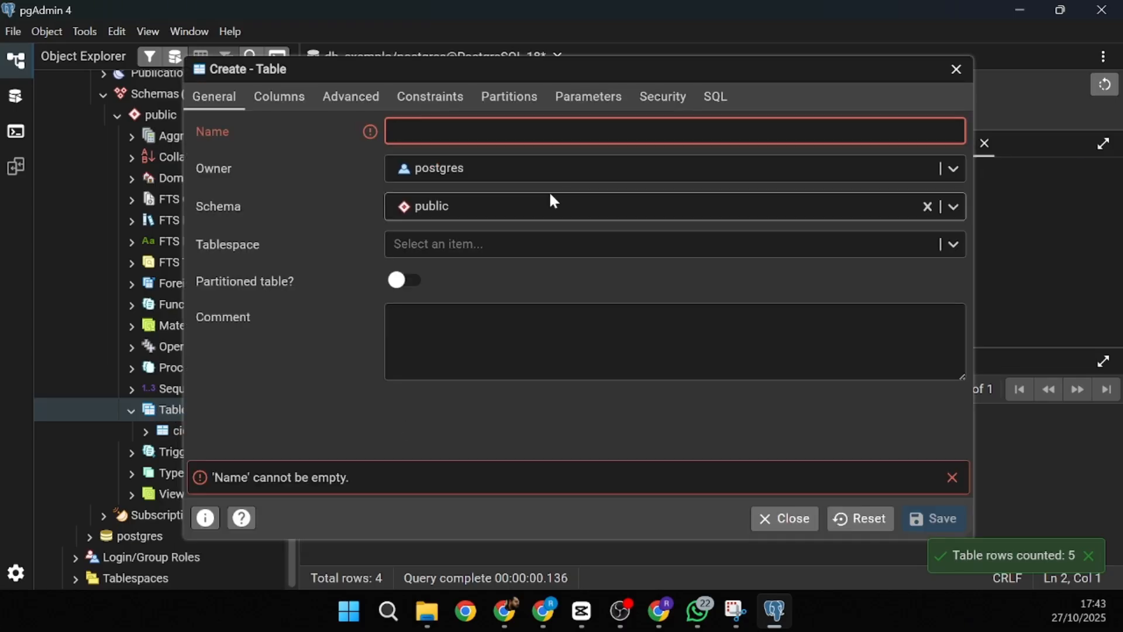
pyautogui.write('pessoa')
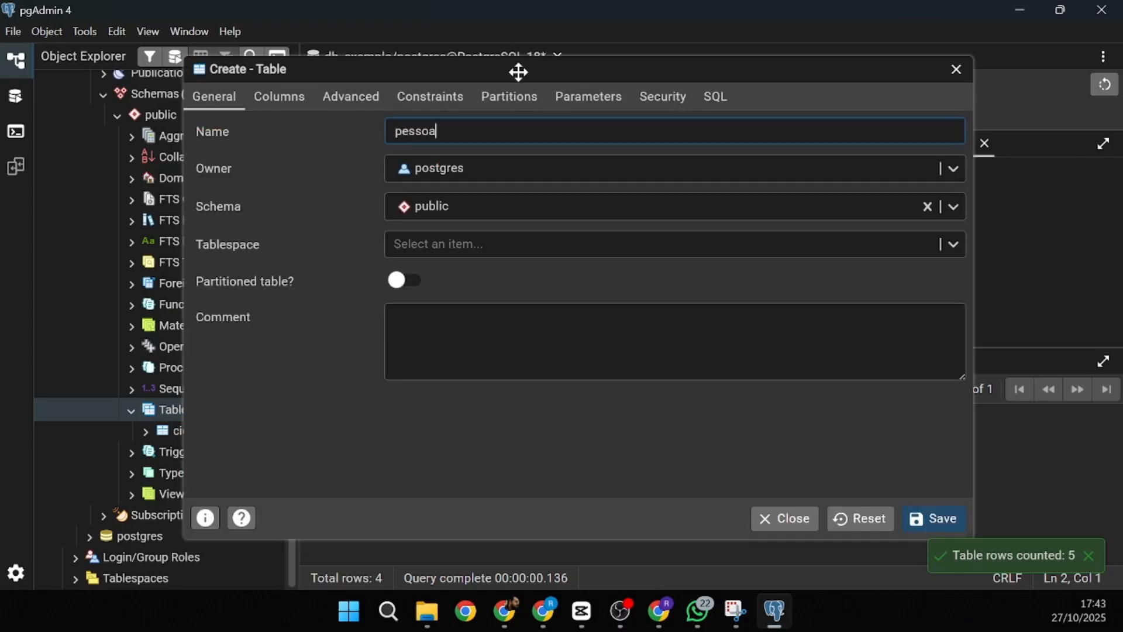
pyautogui.moveTo(518, 73); pyautogui.dragTo(574, 72)
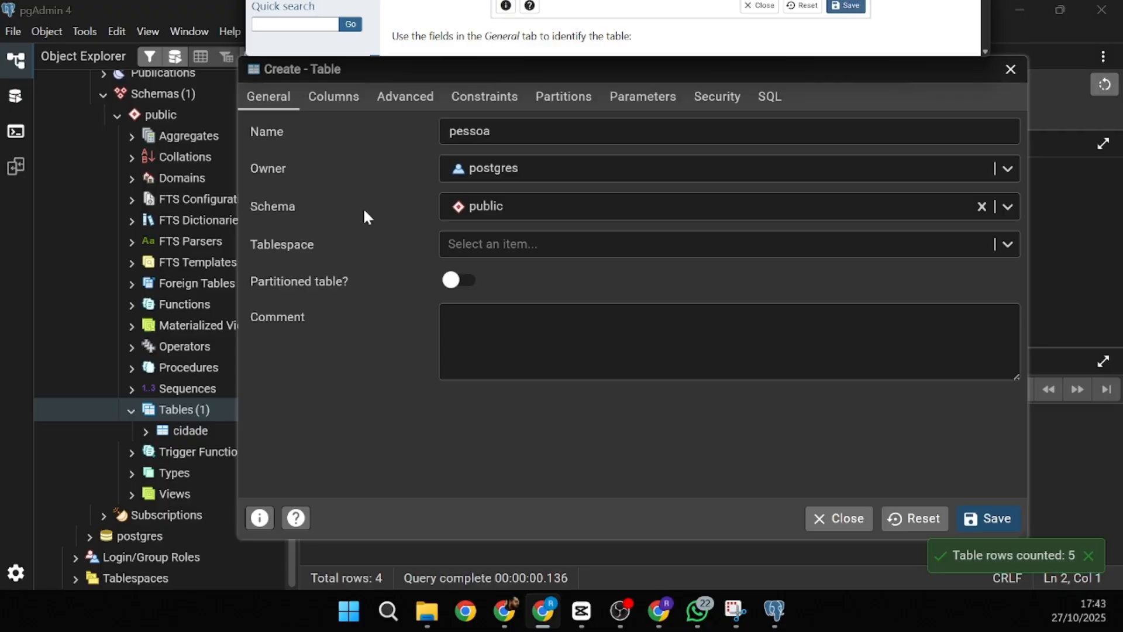
pyautogui.click(331, 97)
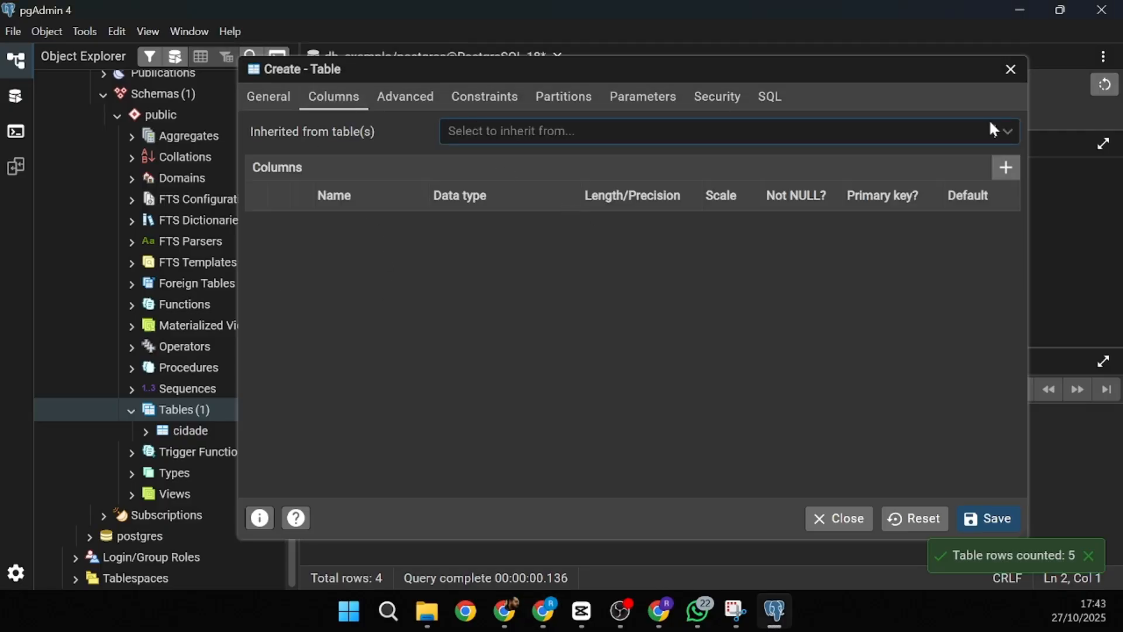
# - Add column id_pessoa as serial, not null and primary key
pyautogui.click(1005, 170)
pyautogui.write('id_pessoa')
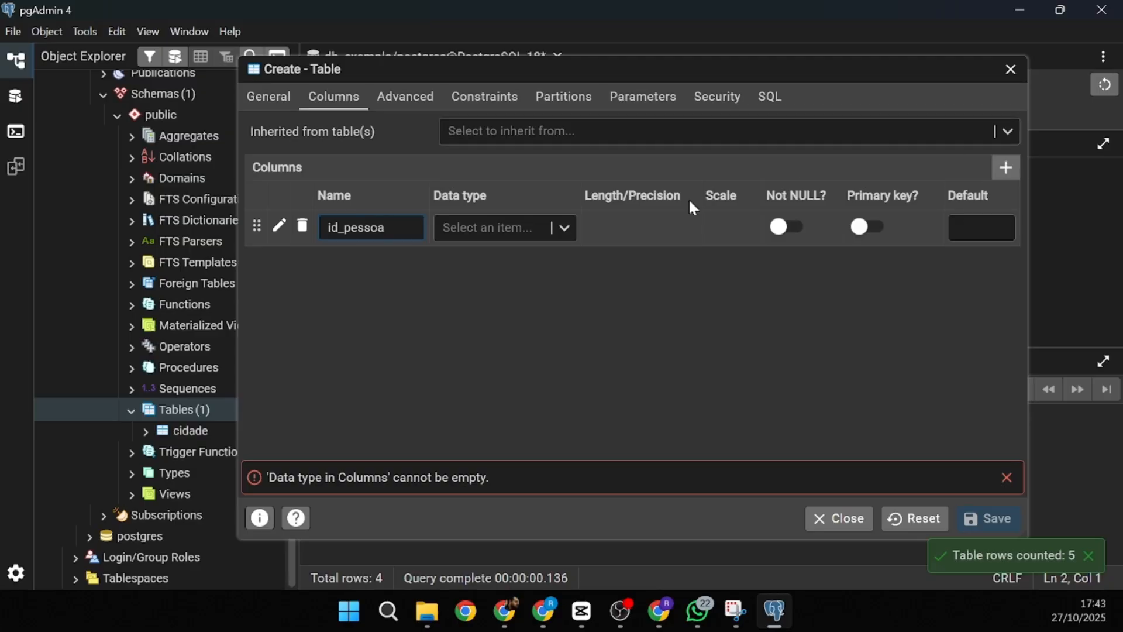
pyautogui.click(500, 226)
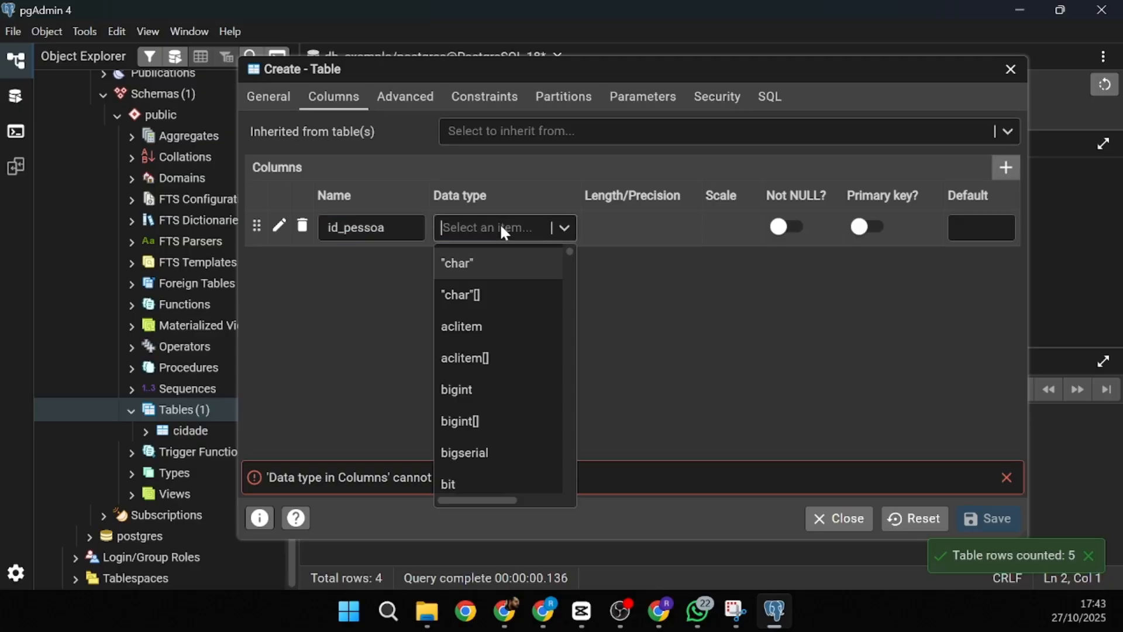
pyautogui.write('seria')
pyautogui.click(508, 294)
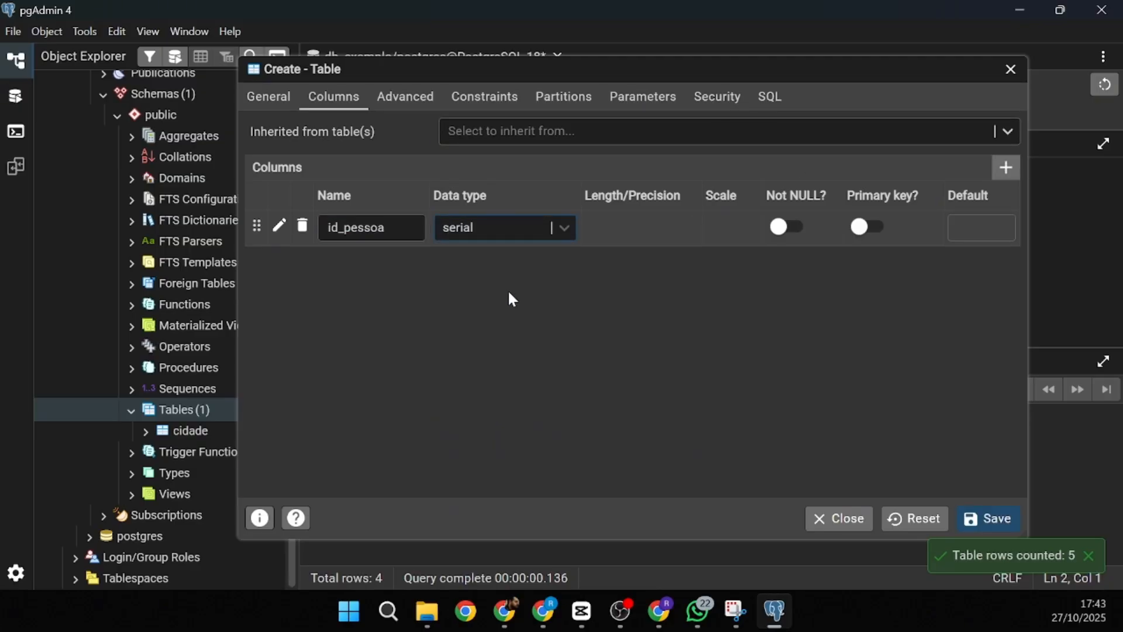
pyautogui.click(781, 226)
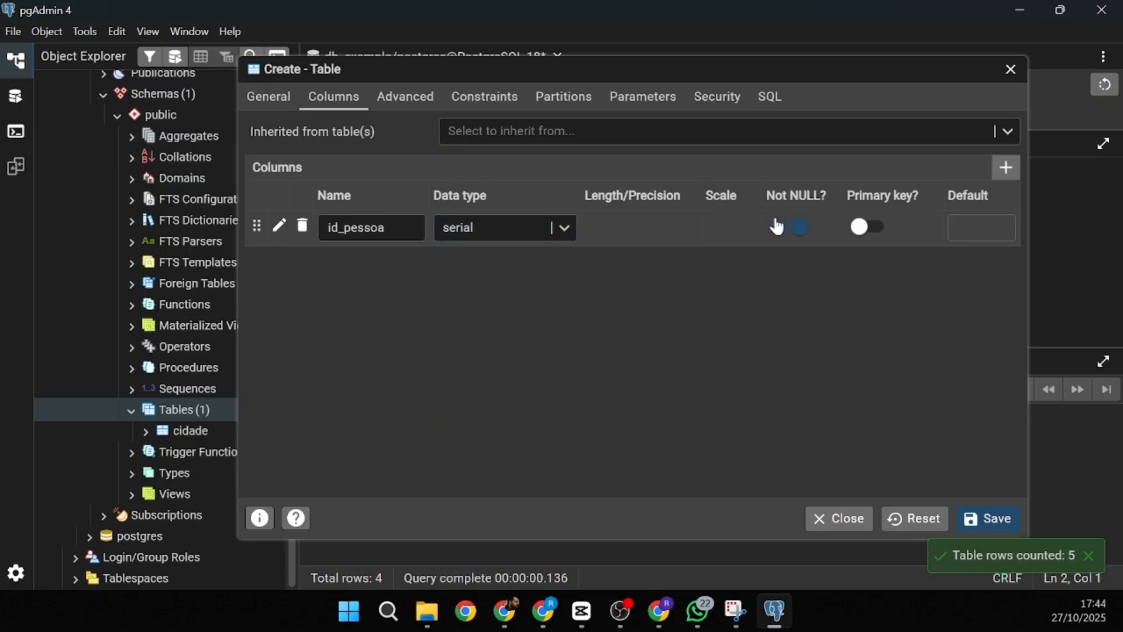
pyautogui.click(861, 227)
# - Add column nome as character varying(50), not null
pyautogui.click(1011, 171)
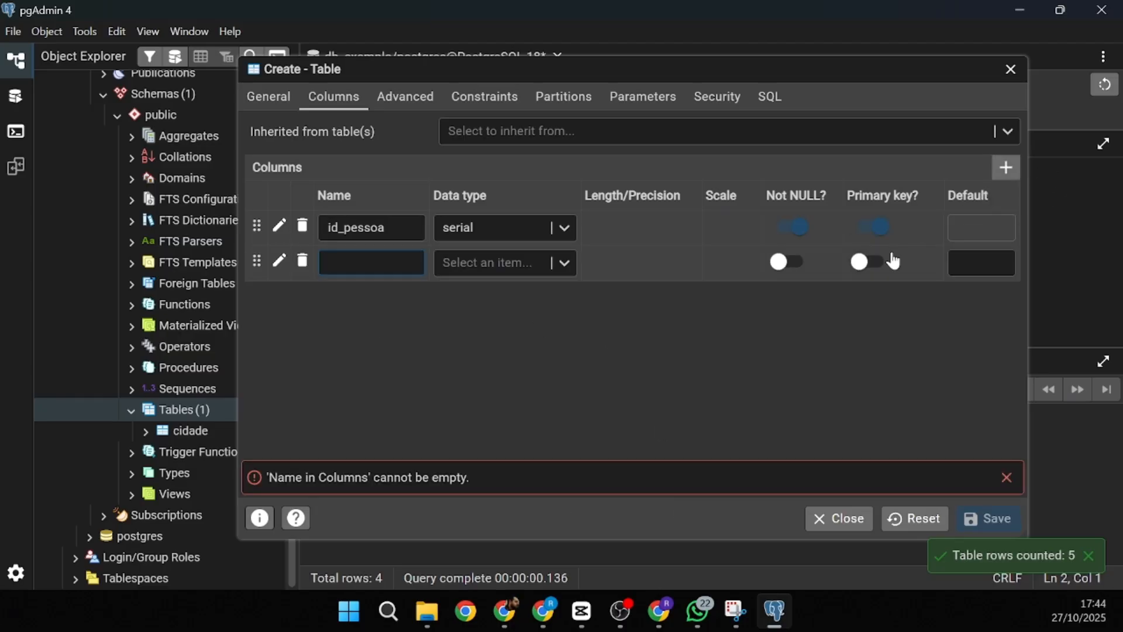
pyautogui.write('nome')
pyautogui.click(501, 263)
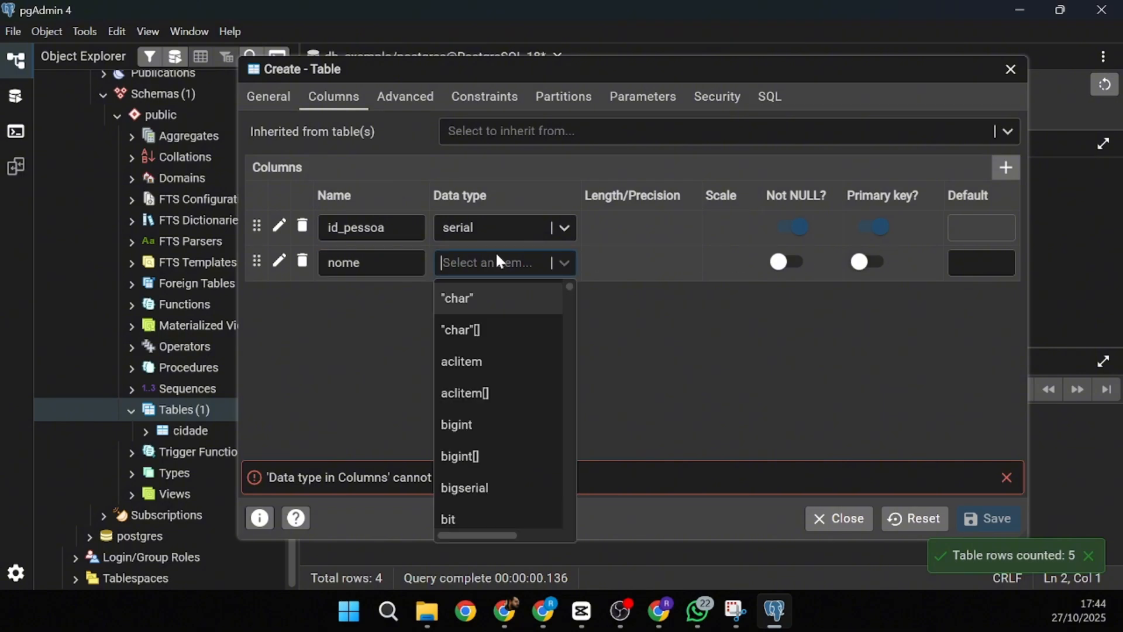
pyautogui.write('var')
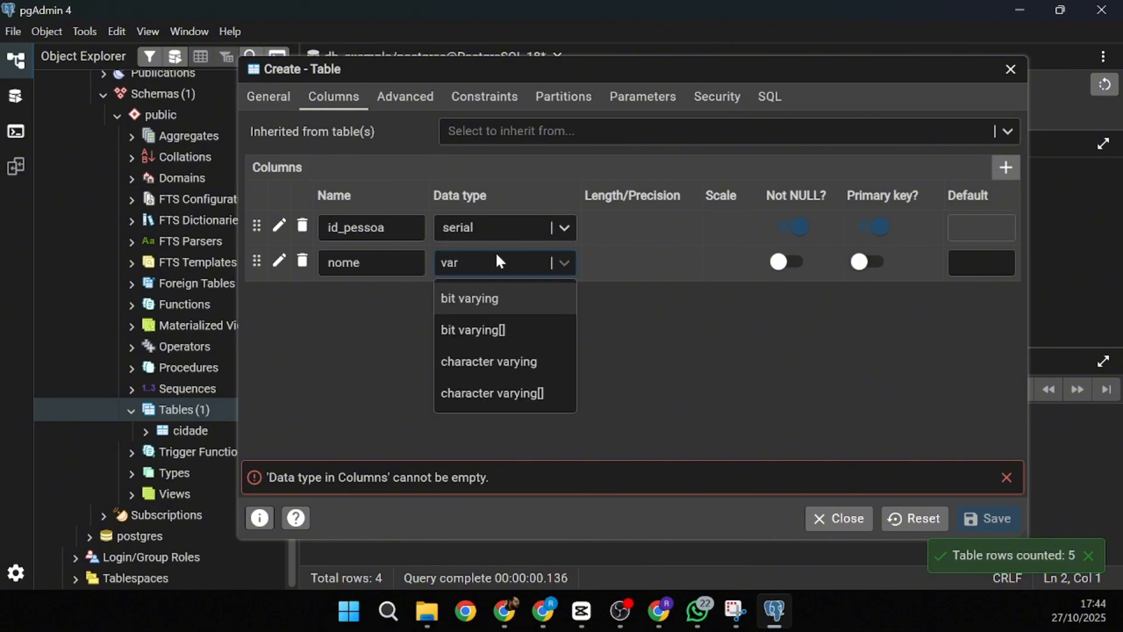
pyautogui.press('Down')
pyautogui.press('Down')
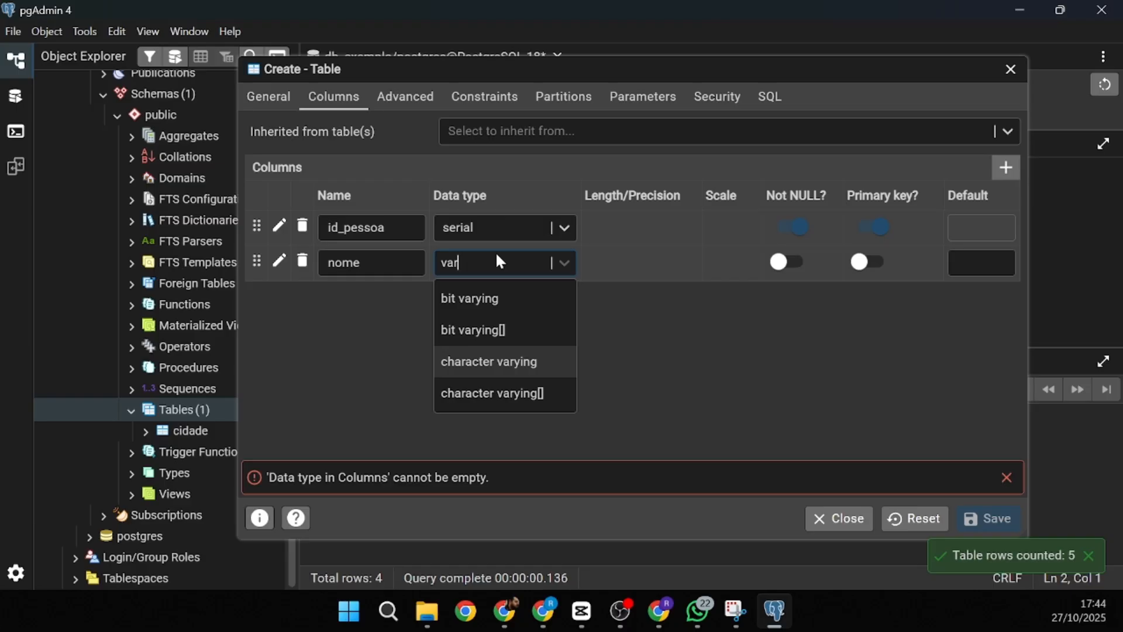
pyautogui.press('Return')
pyautogui.click(639, 273)
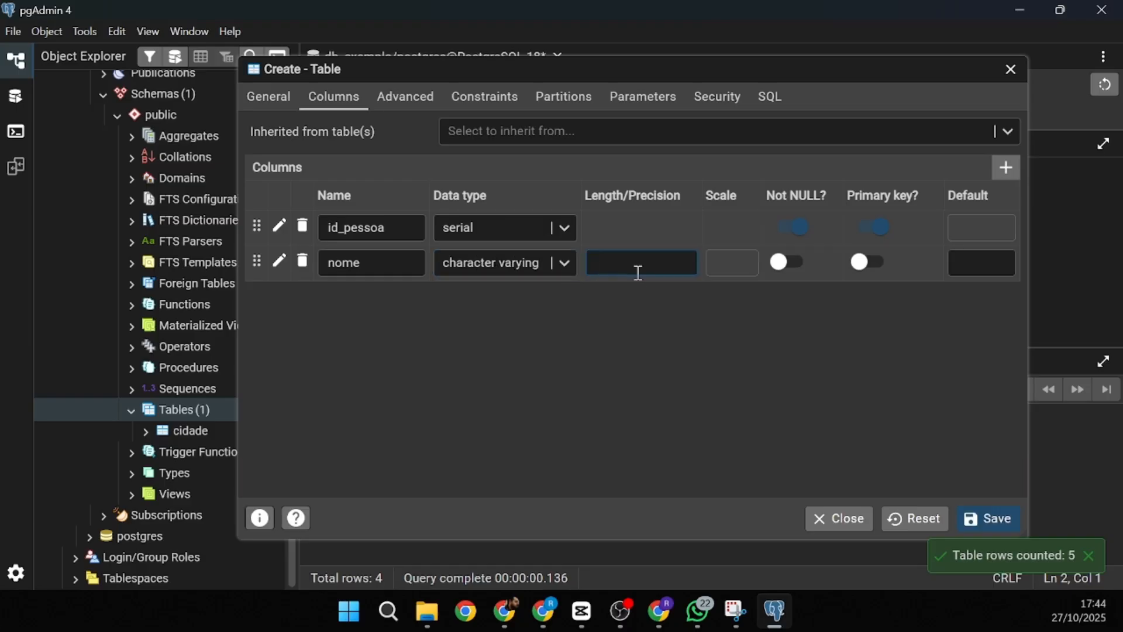
pyautogui.write('50')
pyautogui.click(781, 266)
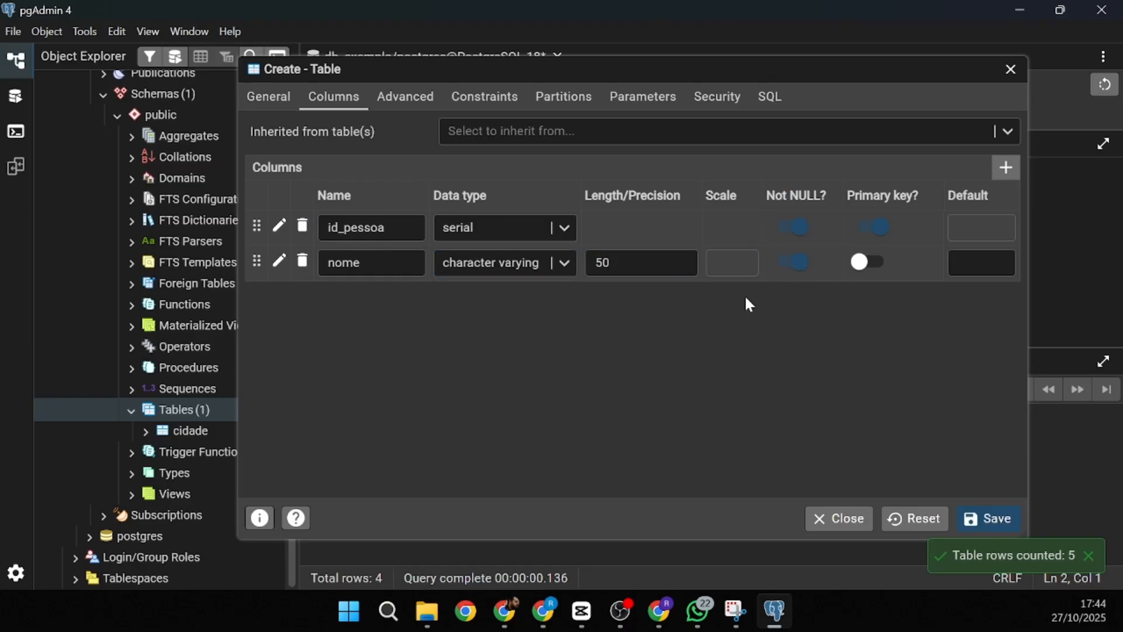
# - Add column sobrenome as character varying(50), not null
pyautogui.click(1006, 168)
pyautogui.click(352, 286)
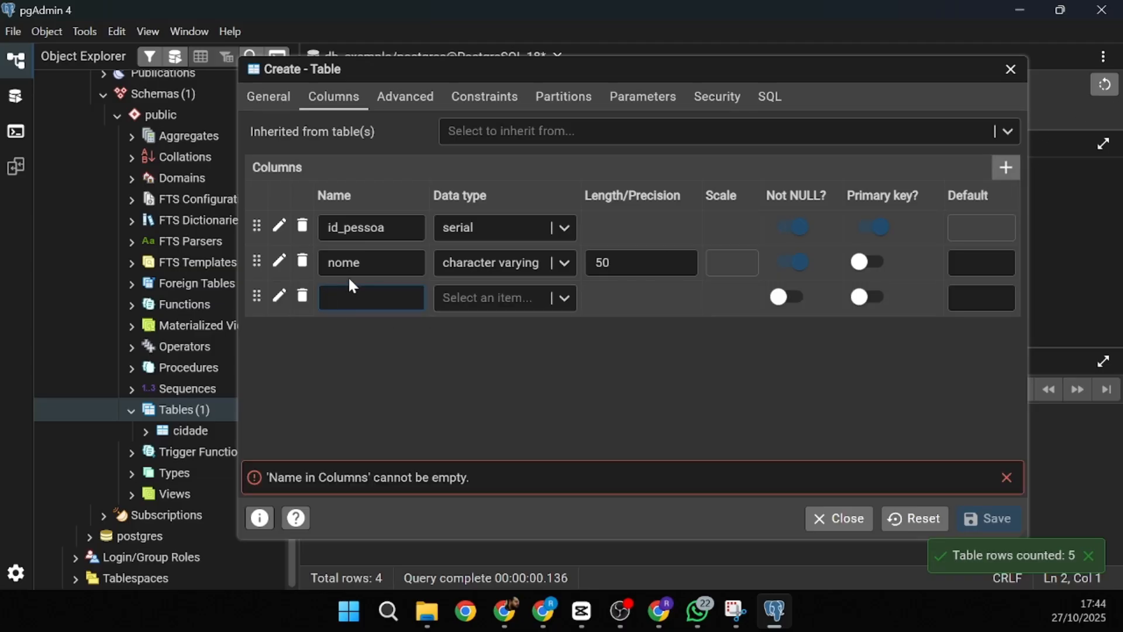
pyautogui.write('sobrenome')
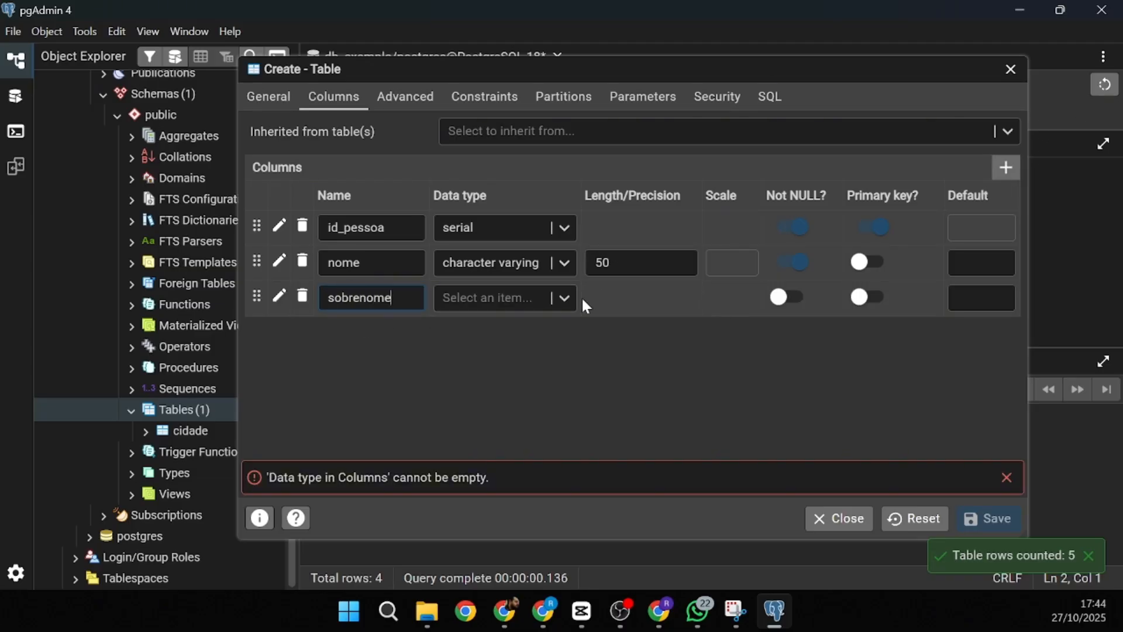
pyautogui.click(566, 298)
pyautogui.write('char')
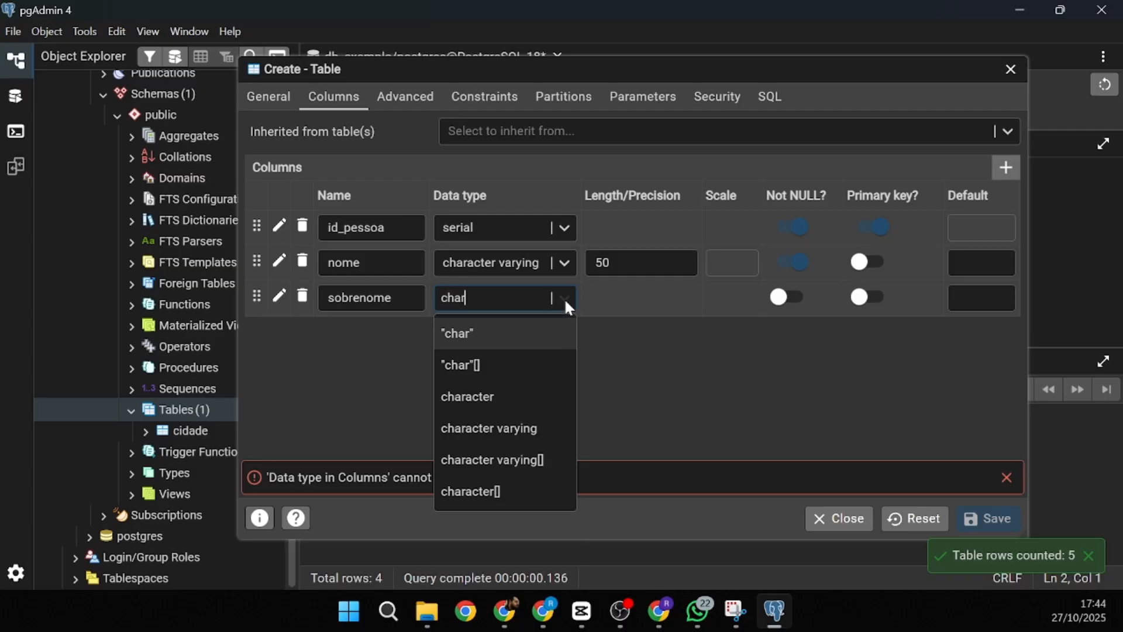
pyautogui.click(489, 424)
pyautogui.click(689, 296)
pyautogui.write('50')
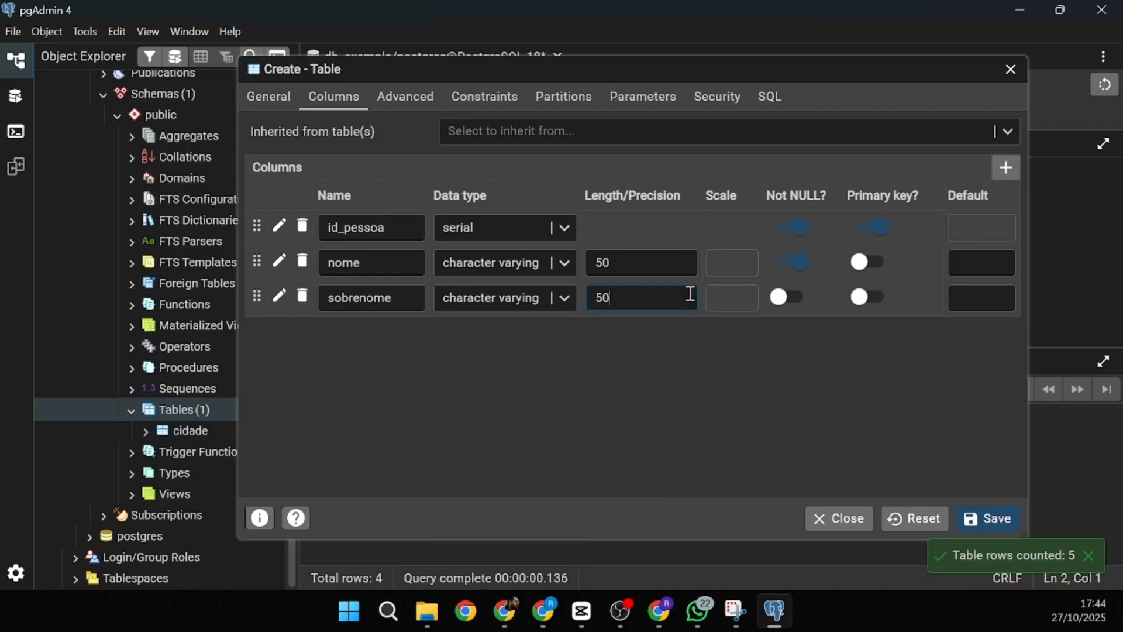
pyautogui.click(788, 299)
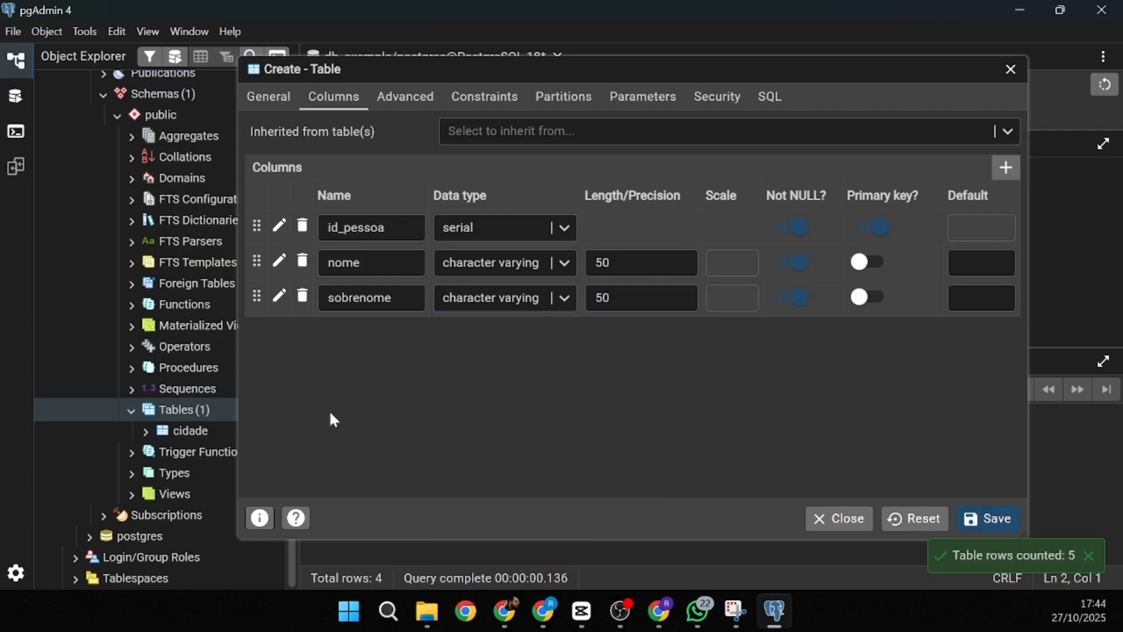
# - Add column data_nascimento of type date, not null
pyautogui.click(1006, 167)
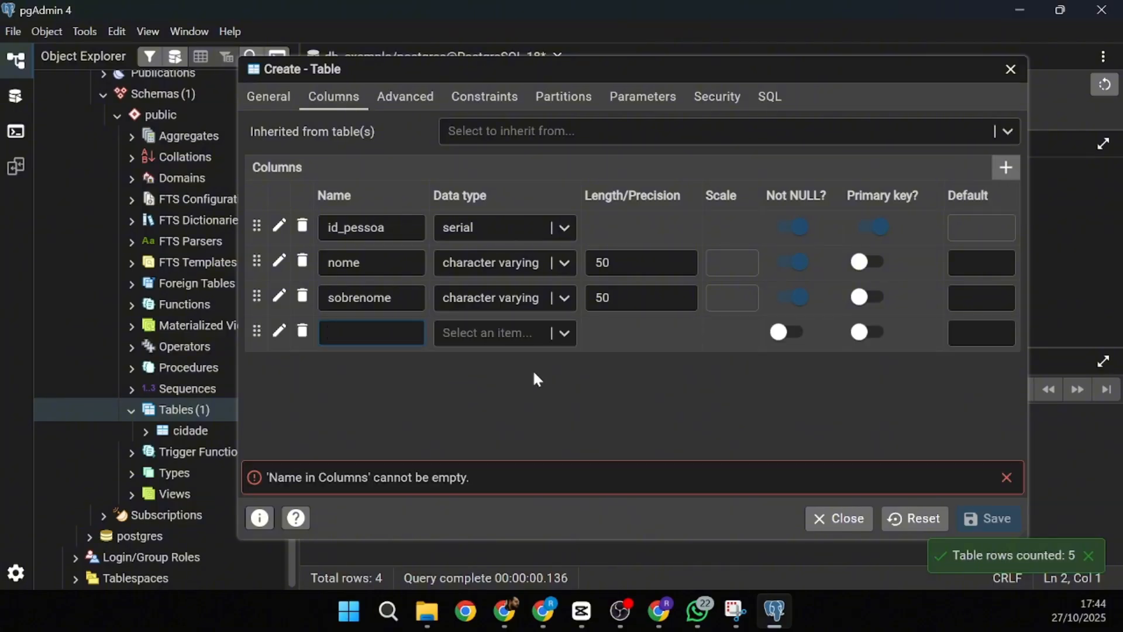
pyautogui.write('data_nascimento')
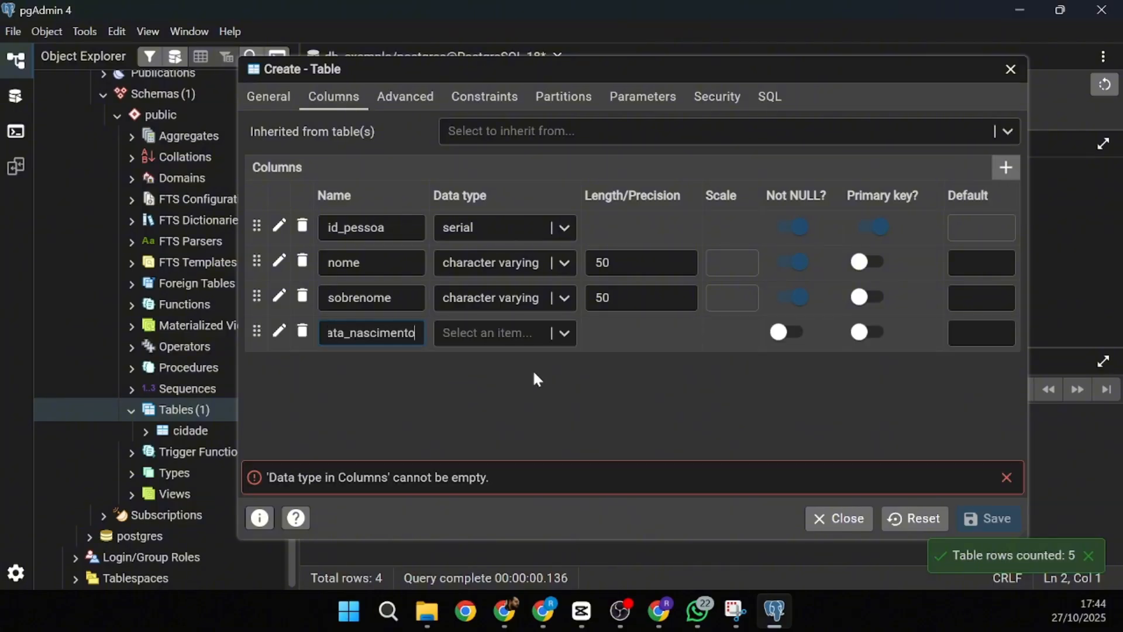
pyautogui.click(538, 334)
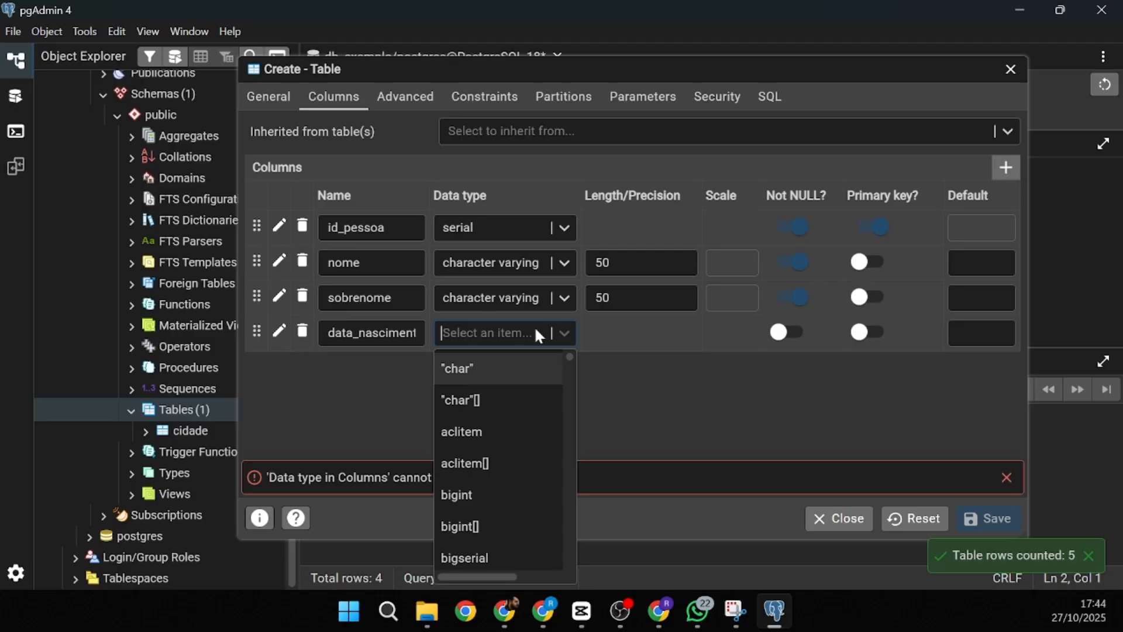
pyautogui.write('data')
pyautogui.press('BackSpace')
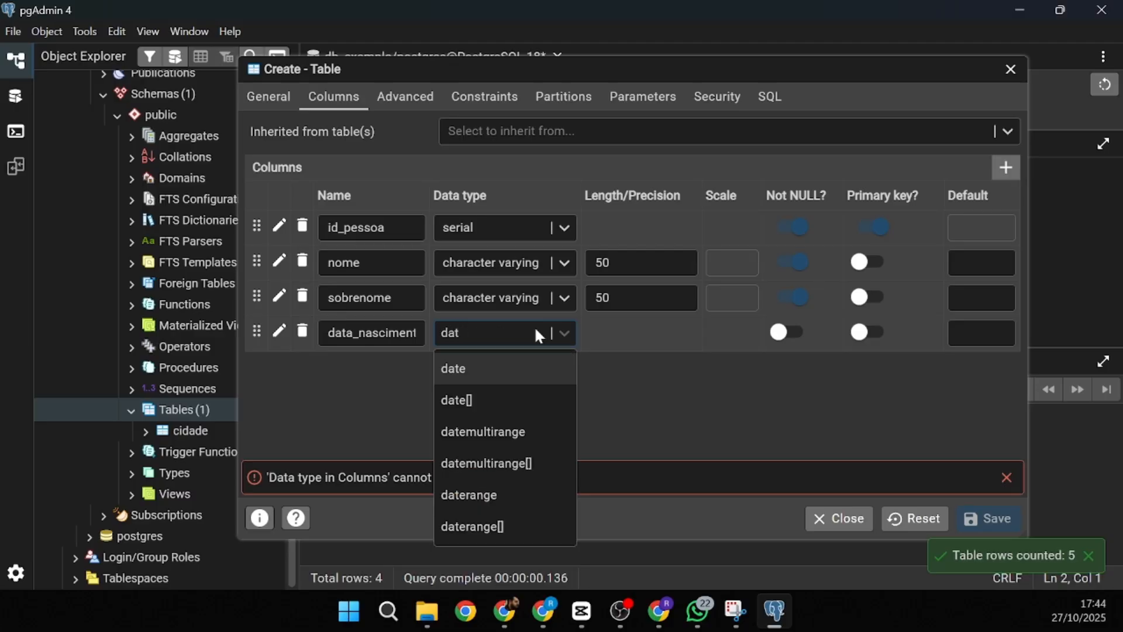
pyautogui.click(500, 386)
pyautogui.click(787, 332)
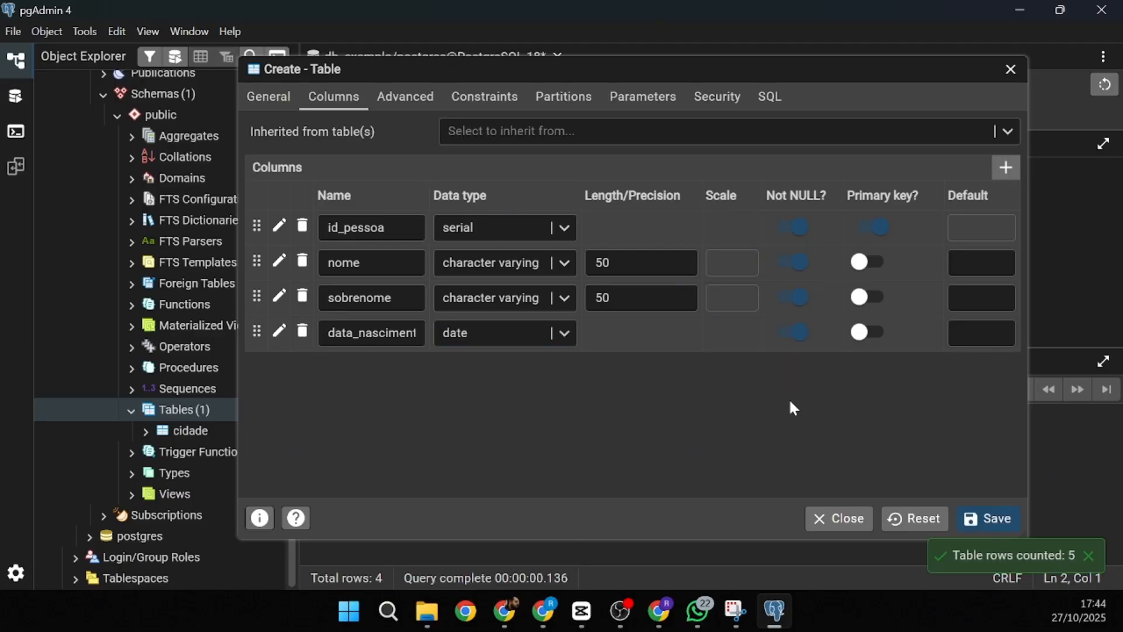
# - Add column id_cidade of type integer, not null
pyautogui.click(1006, 167)
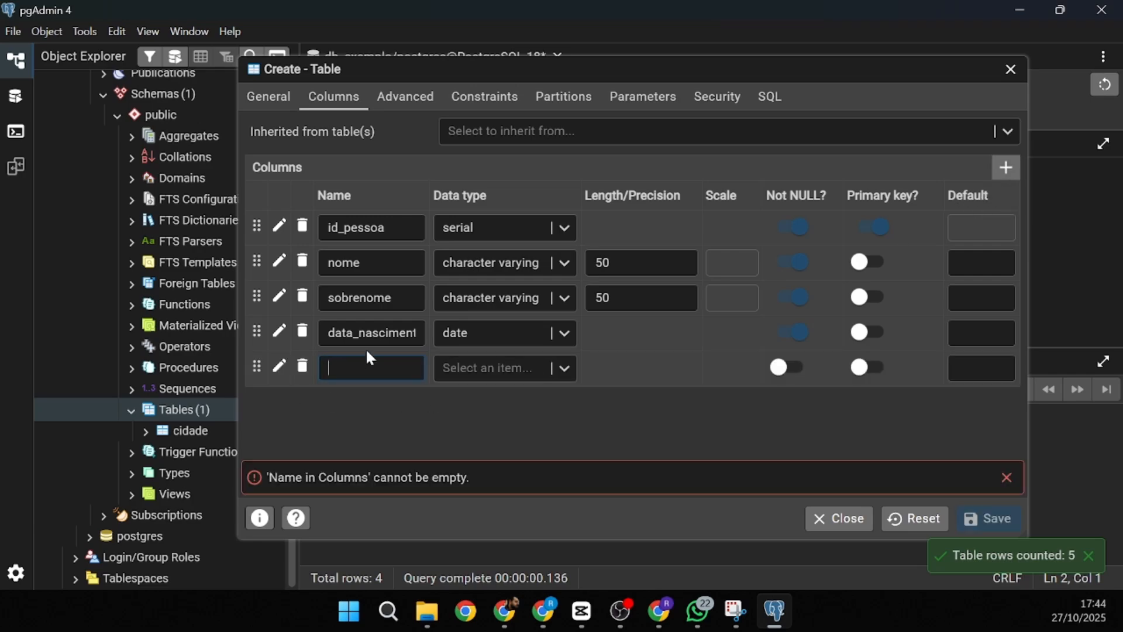
pyautogui.write('id_cidade')
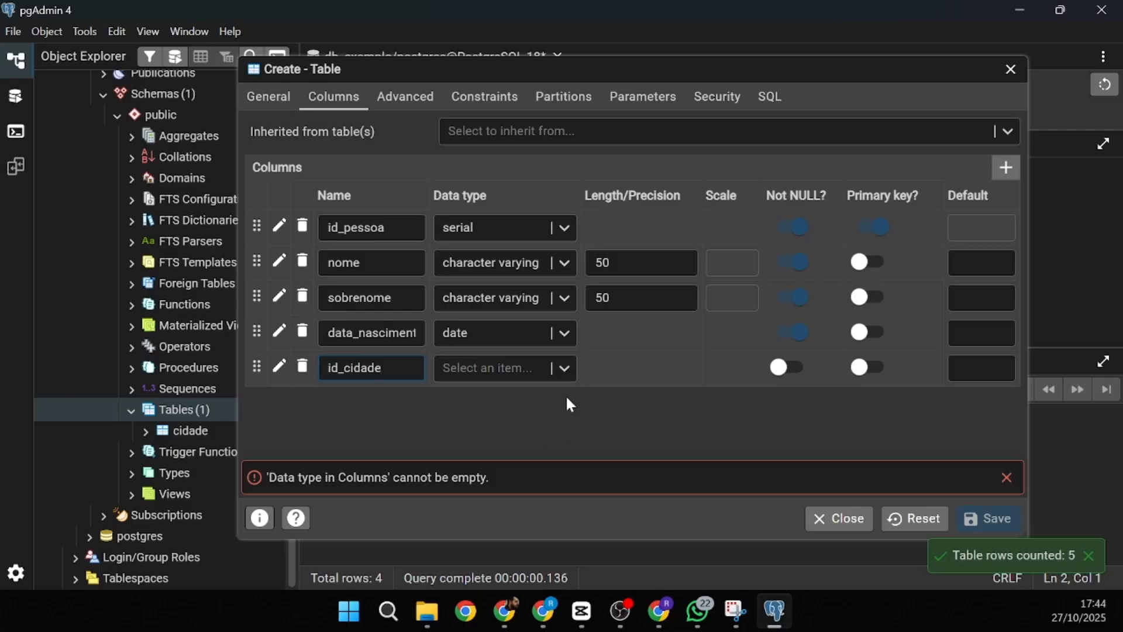
pyautogui.click(542, 372)
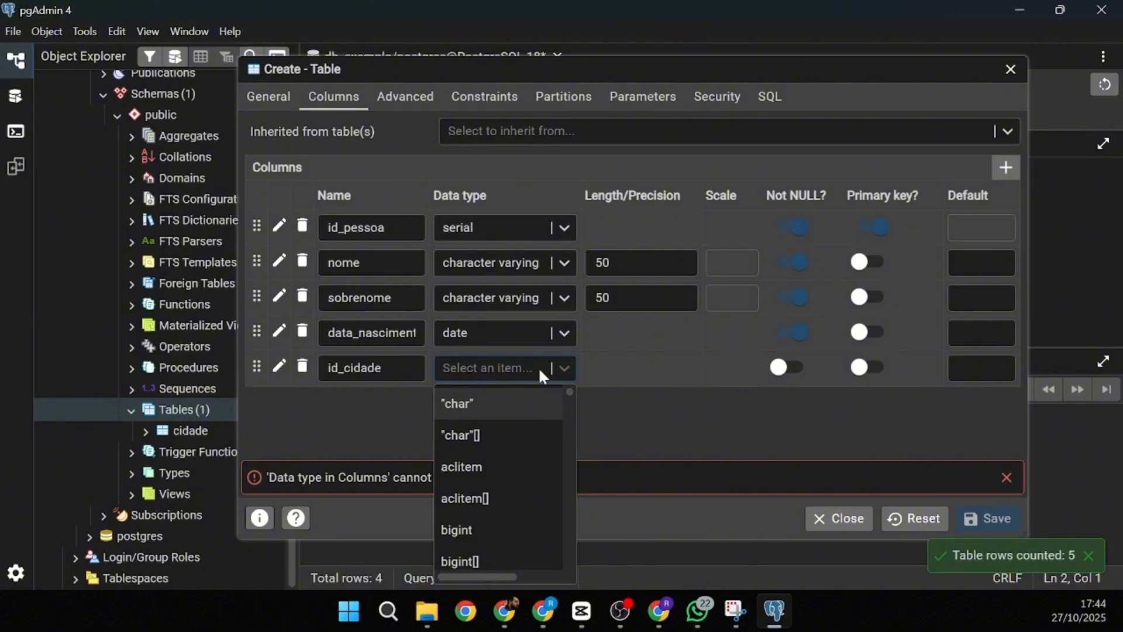
pyautogui.write('inte')
pyautogui.click(521, 403)
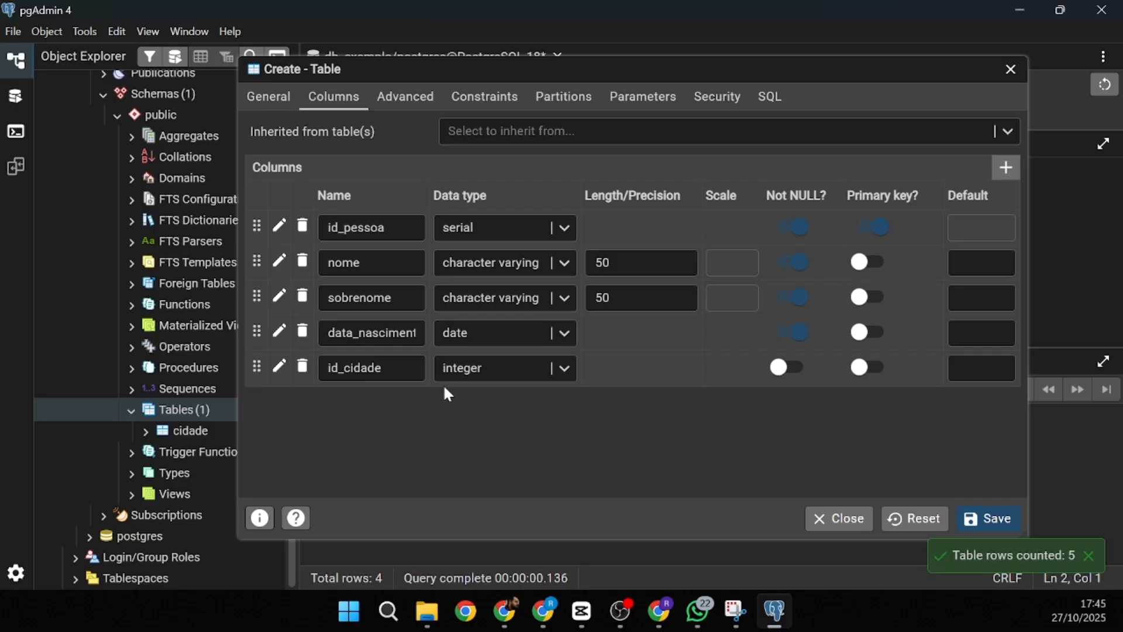
pyautogui.click(778, 369)
# - Add a new foreign key constraint named id_cidade
pyautogui.click(485, 98)
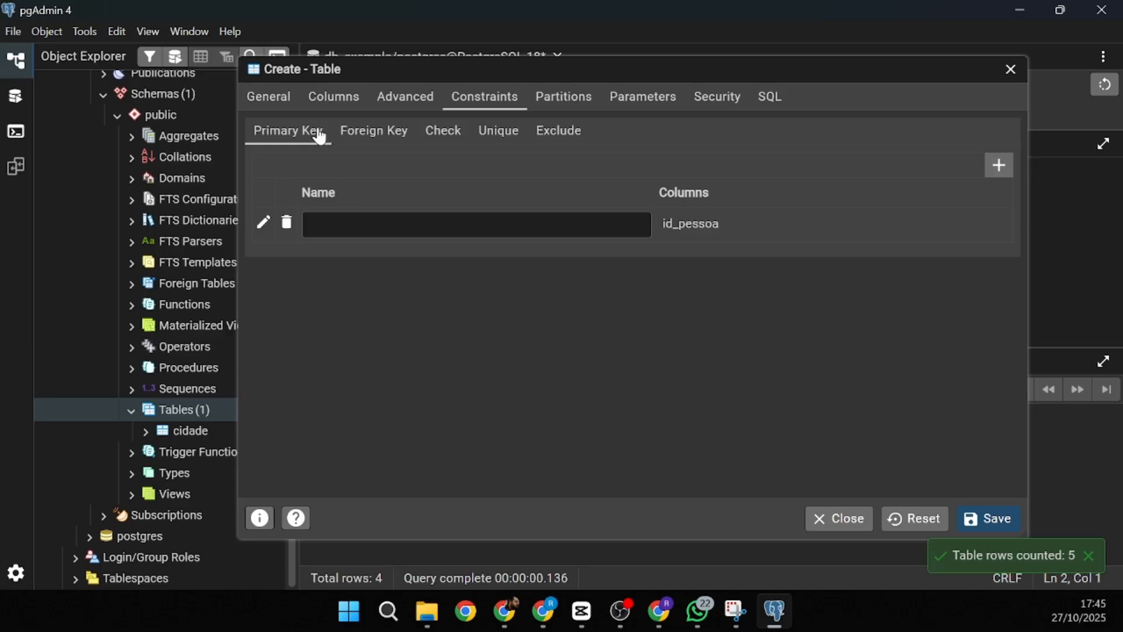
pyautogui.click(375, 132)
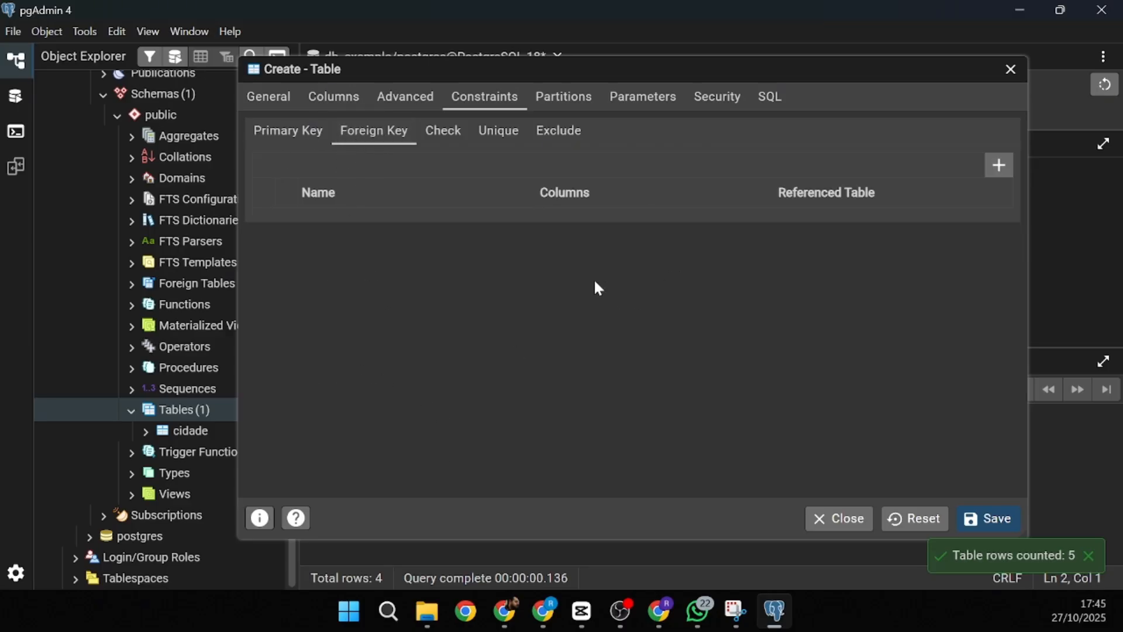
pyautogui.click(1000, 166)
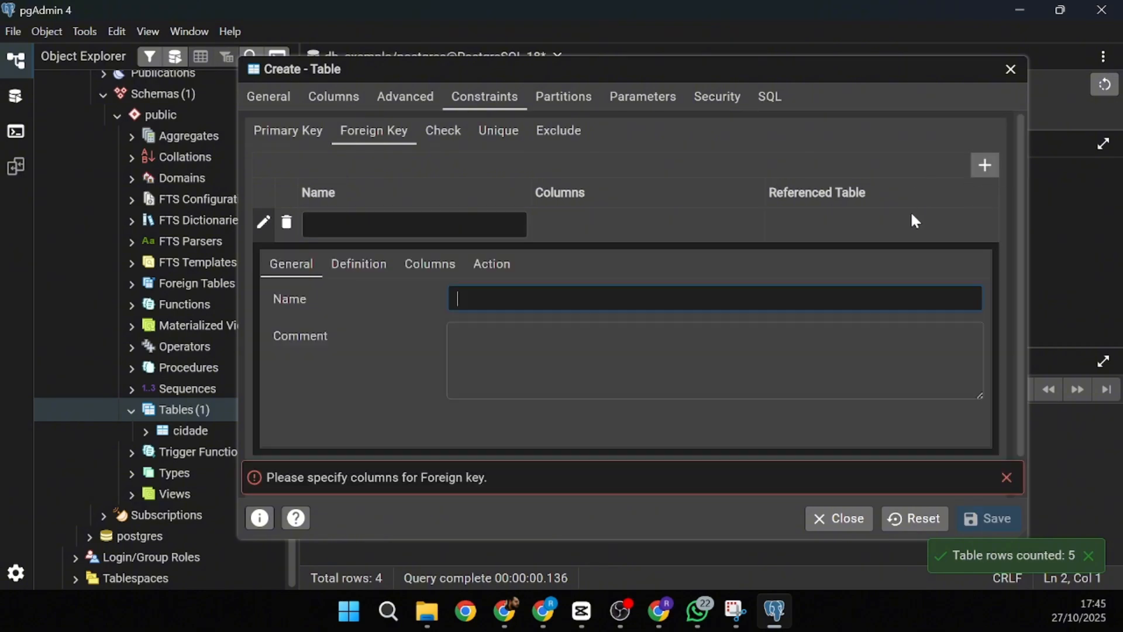
pyautogui.click(445, 218)
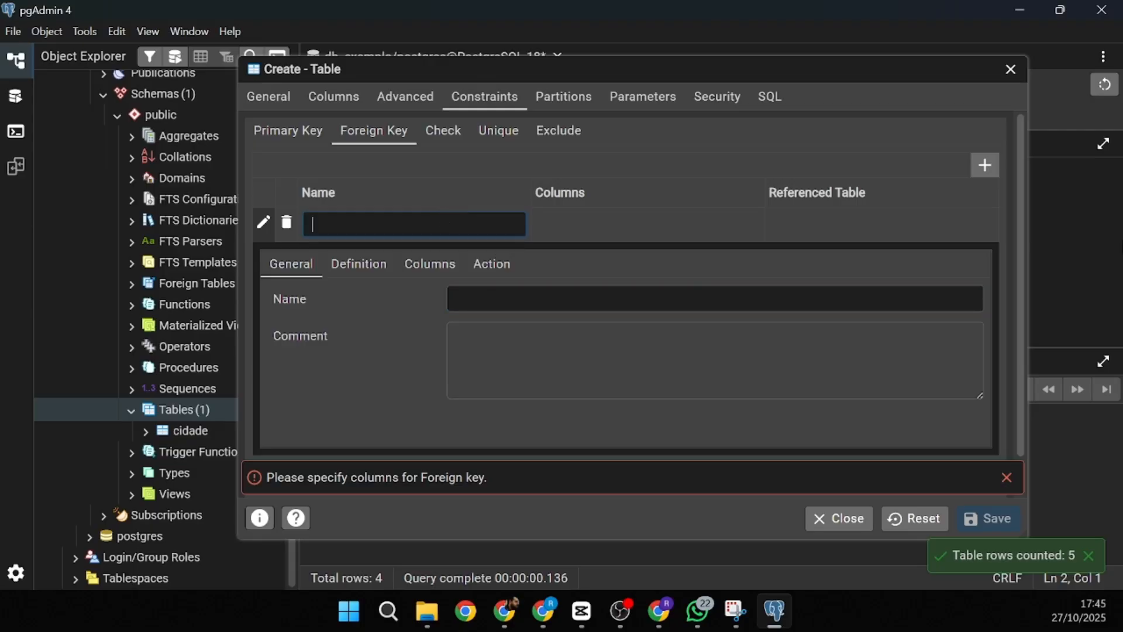
pyautogui.write('id_')
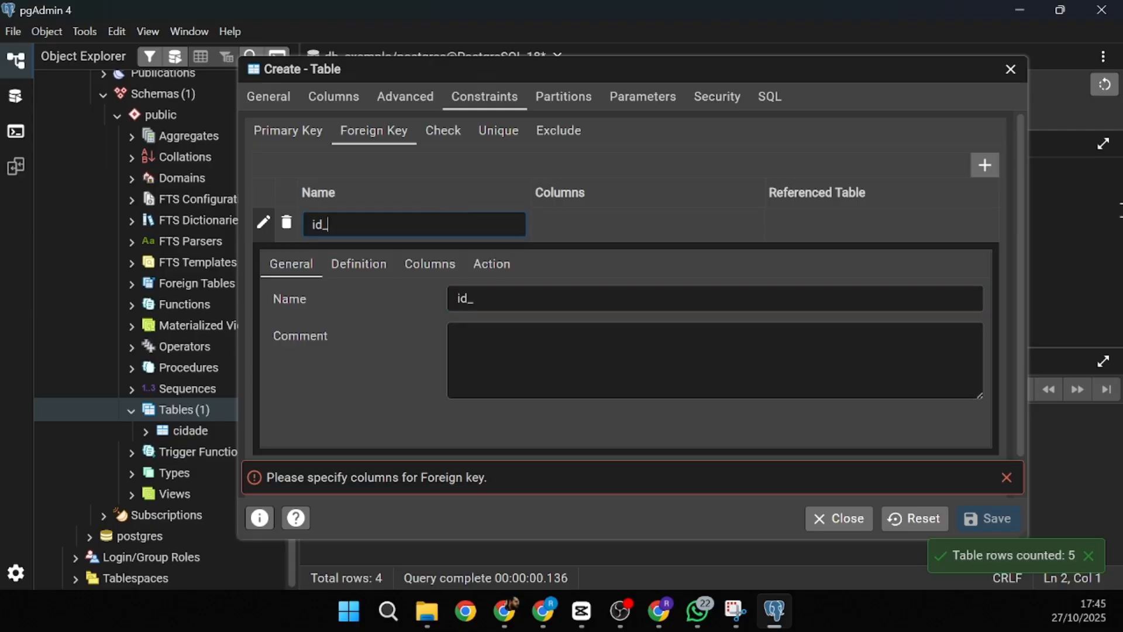
pyautogui.write('cidade')
# - Map local column id_cidade to public.cidade's id_cidade and add the pairing
pyautogui.click(422, 264)
pyautogui.scroll(-2, 409, 180)
pyautogui.scroll(1, 407, 227)
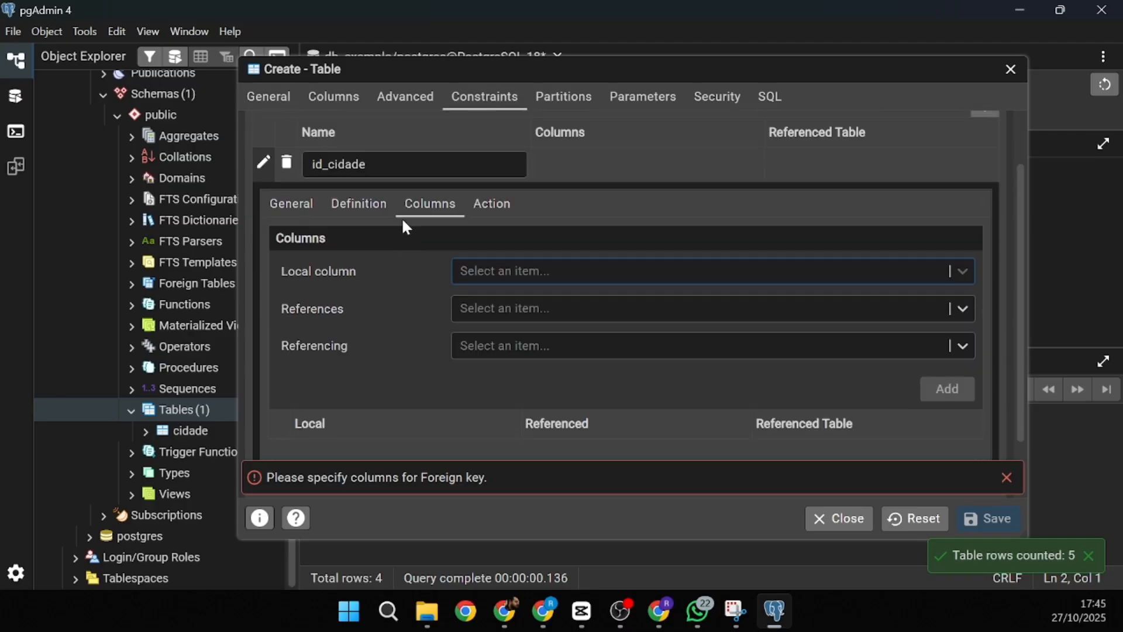
pyautogui.scroll(1, 536, 301)
pyautogui.click(543, 280)
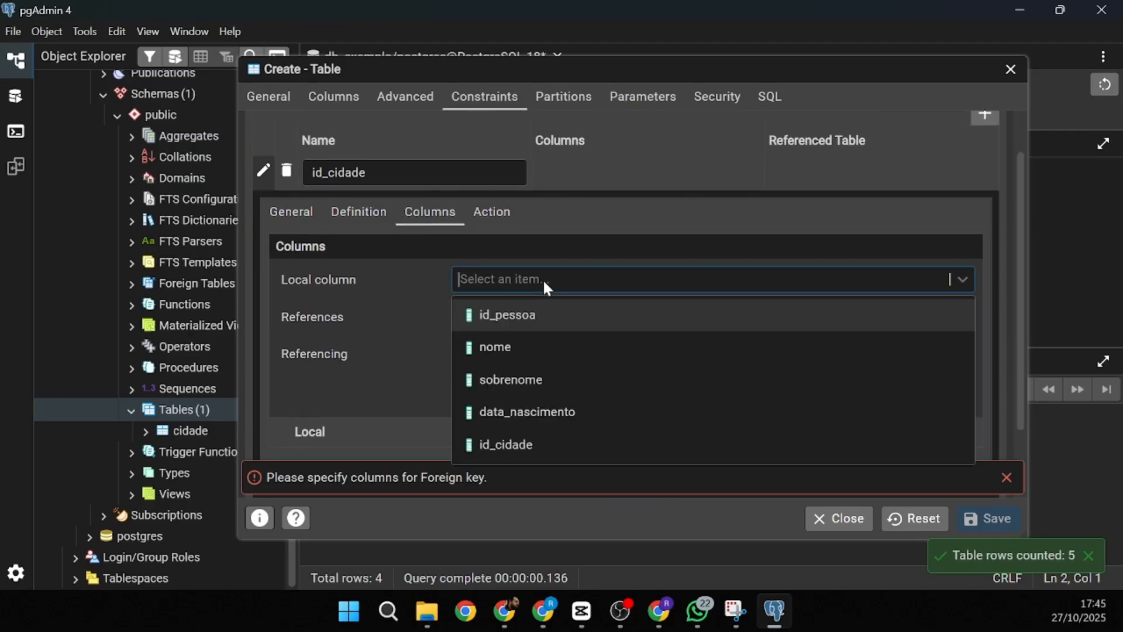
pyautogui.click(531, 442)
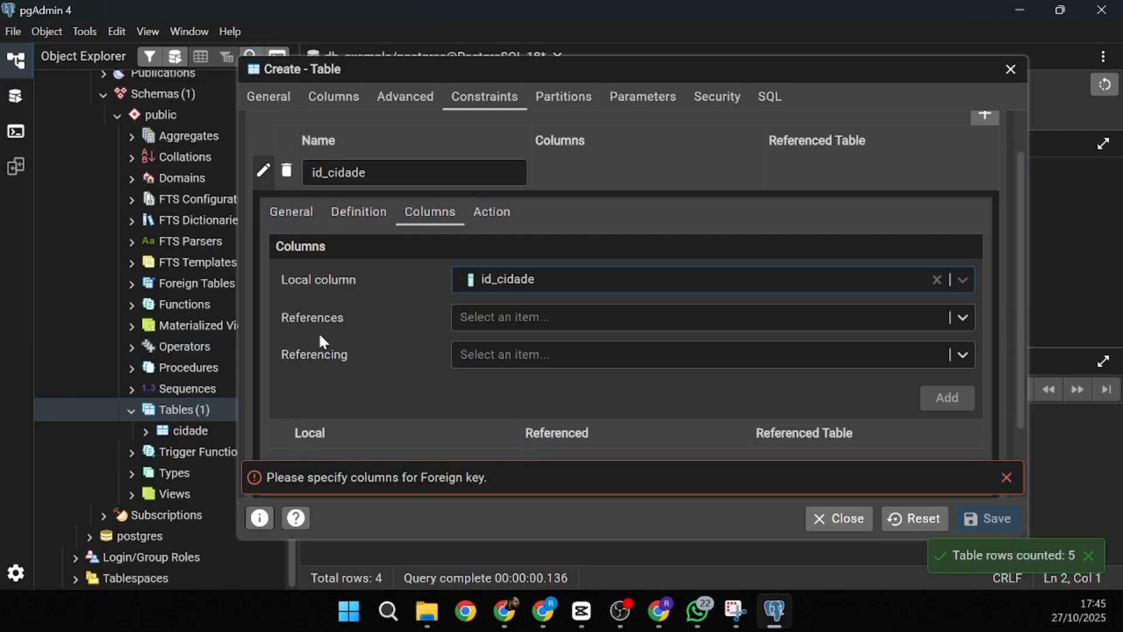
pyautogui.click(537, 323)
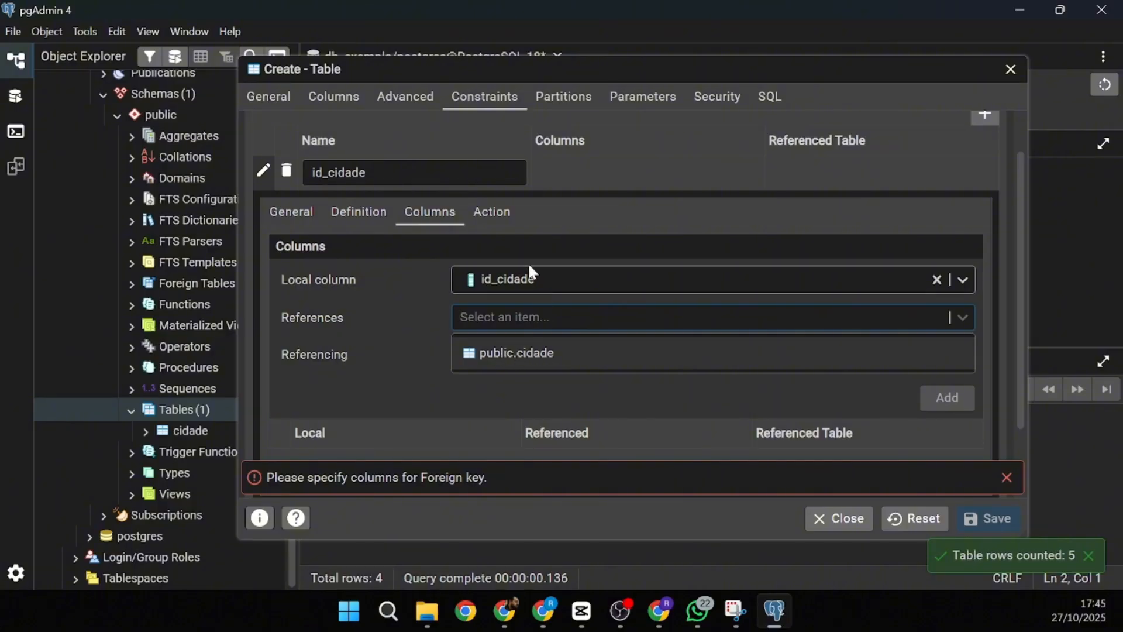
pyautogui.click(526, 353)
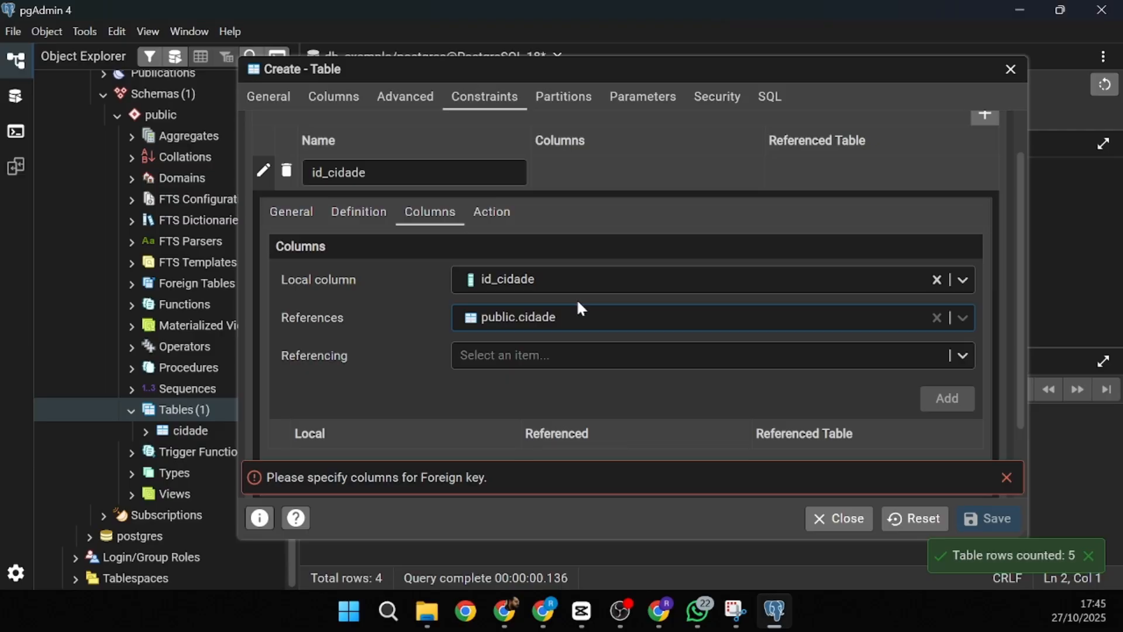
pyautogui.click(552, 358)
pyautogui.click(489, 389)
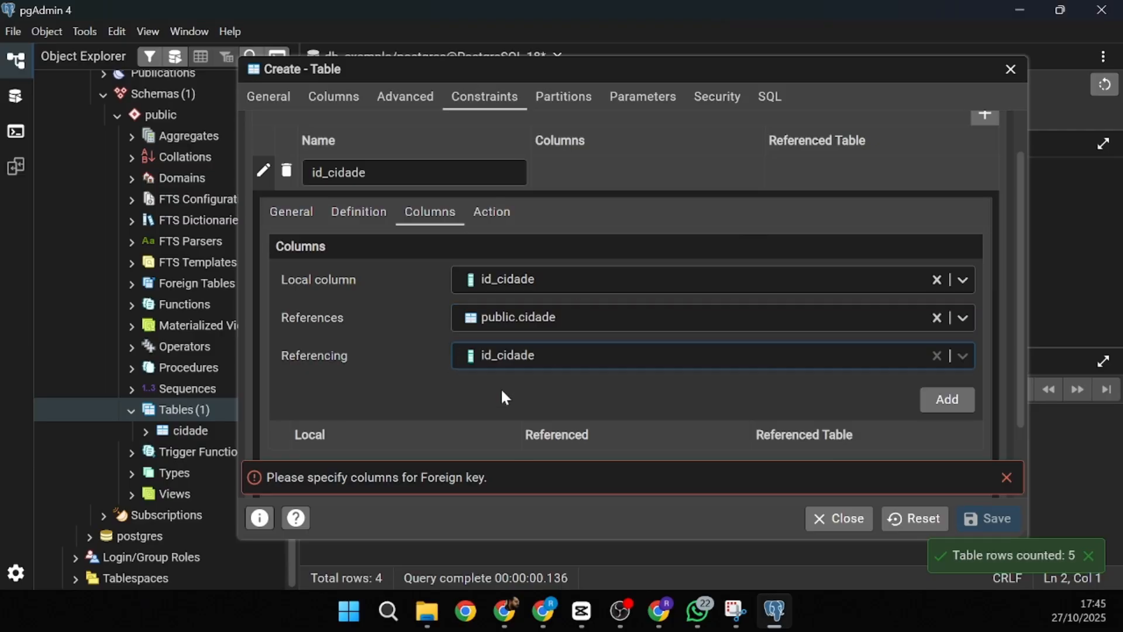
pyautogui.click(949, 402)
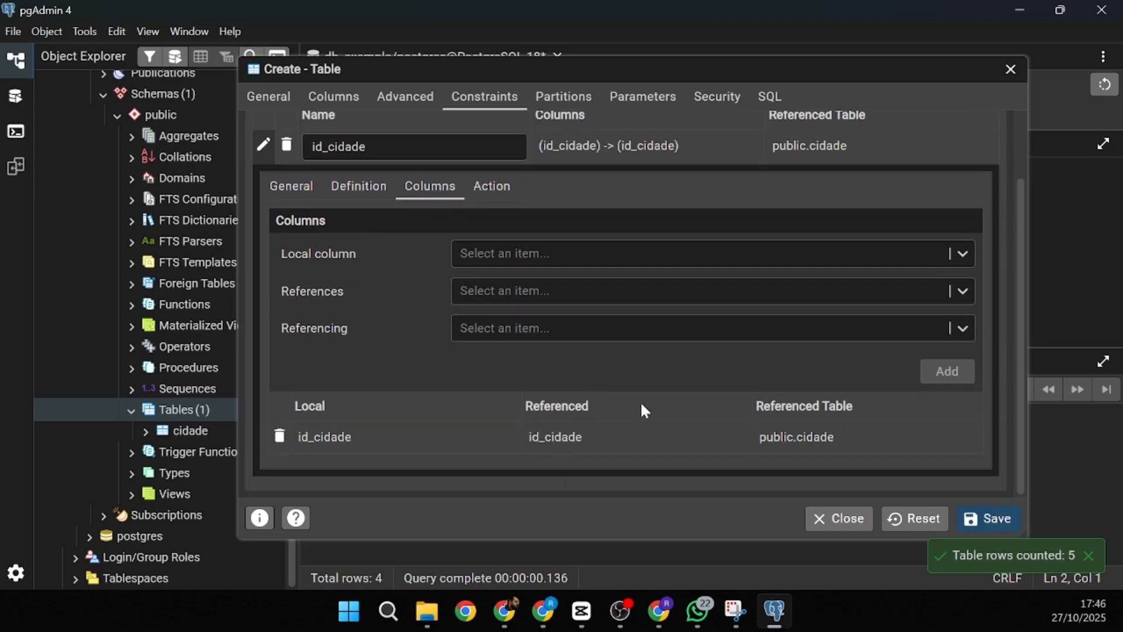
pyautogui.scroll(2, 620, 368)
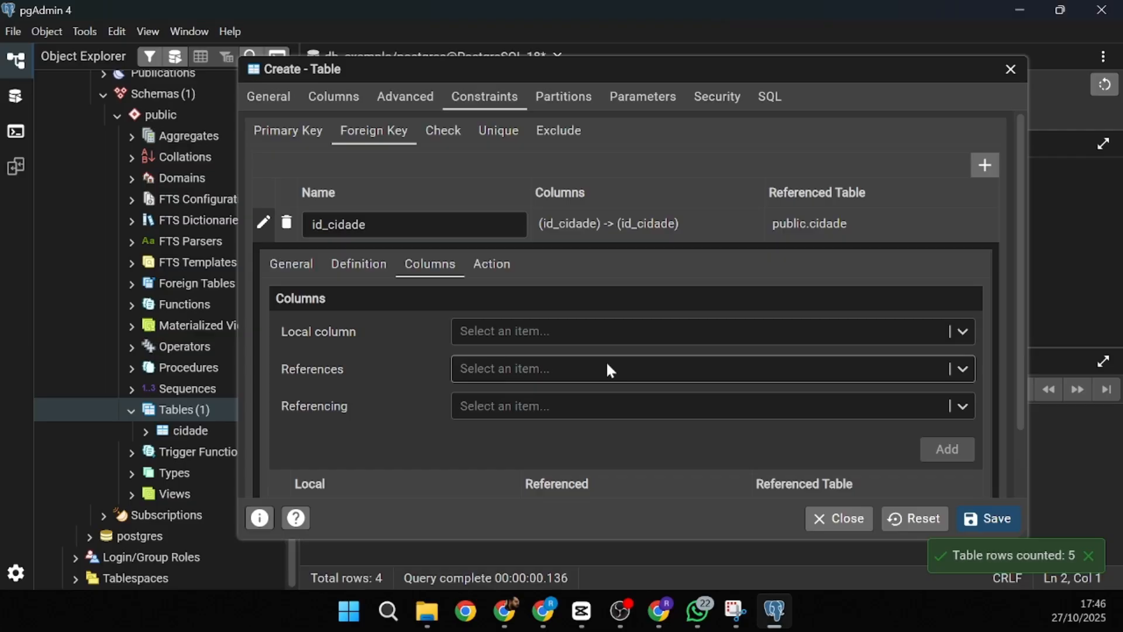
pyautogui.scroll(-2, 610, 371)
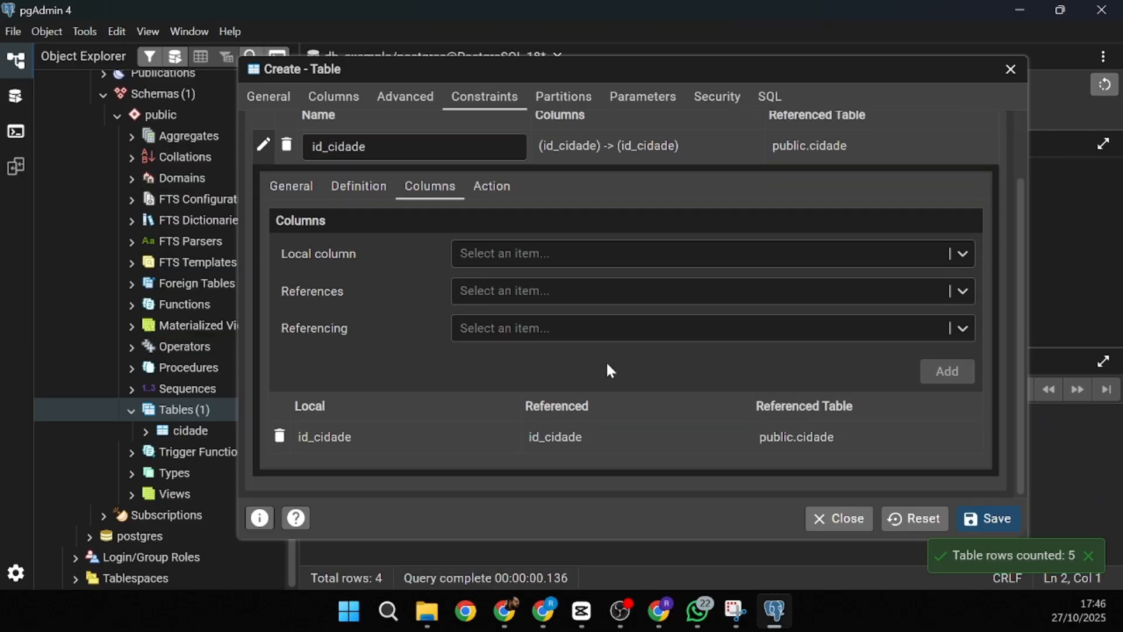
pyautogui.scroll(2, 608, 365)
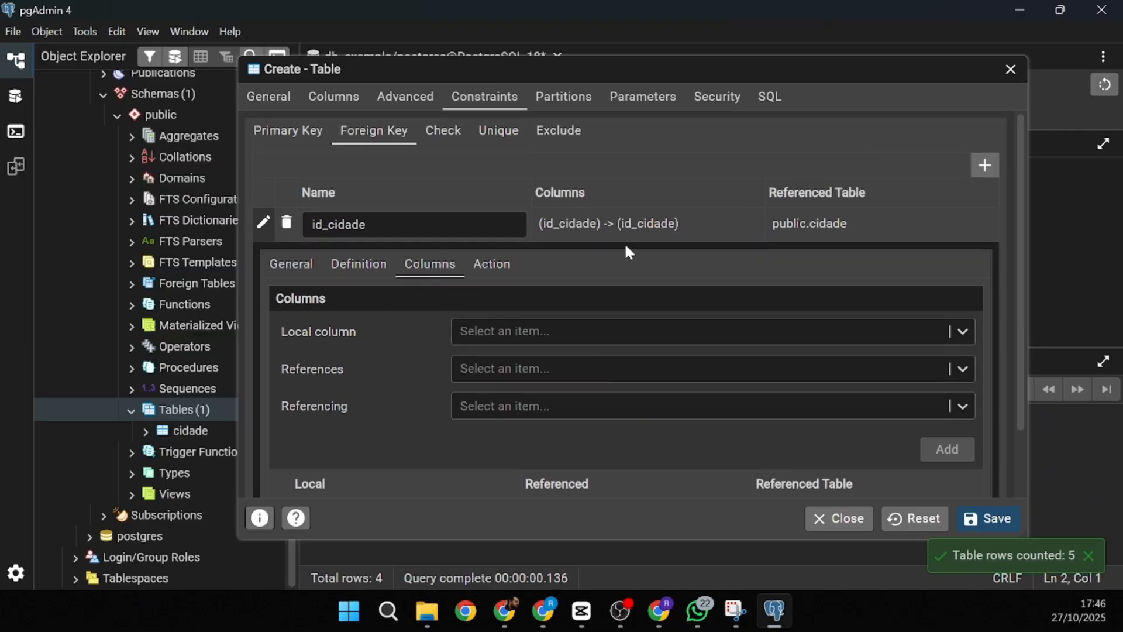
# - Review the generated CREATE TABLE public.pessoa script, then save to create the table
pyautogui.click(759, 98)
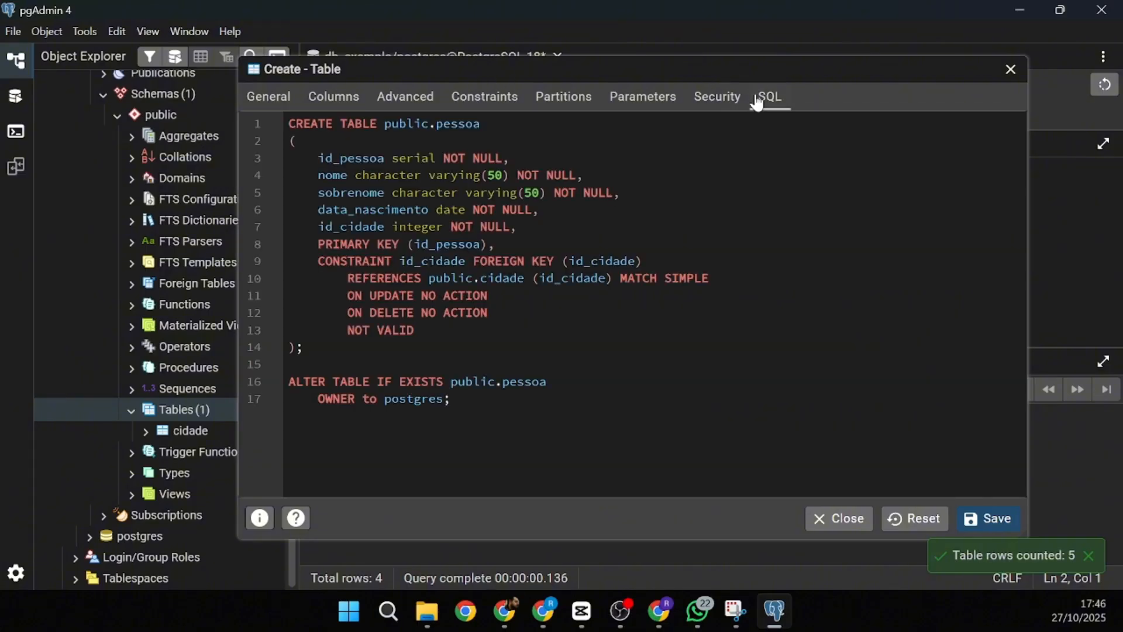
pyautogui.moveTo(289, 123); pyautogui.dragTo(490, 129)
pyautogui.click(499, 146)
pyautogui.moveTo(334, 193); pyautogui.dragTo(415, 194)
pyautogui.moveTo(318, 210); pyautogui.dragTo(480, 209)
pyautogui.moveTo(356, 227); pyautogui.dragTo(482, 227)
pyautogui.moveTo(335, 244); pyautogui.dragTo(509, 246)
pyautogui.moveTo(319, 158); pyautogui.dragTo(390, 159)
pyautogui.moveTo(341, 261); pyautogui.dragTo(606, 260)
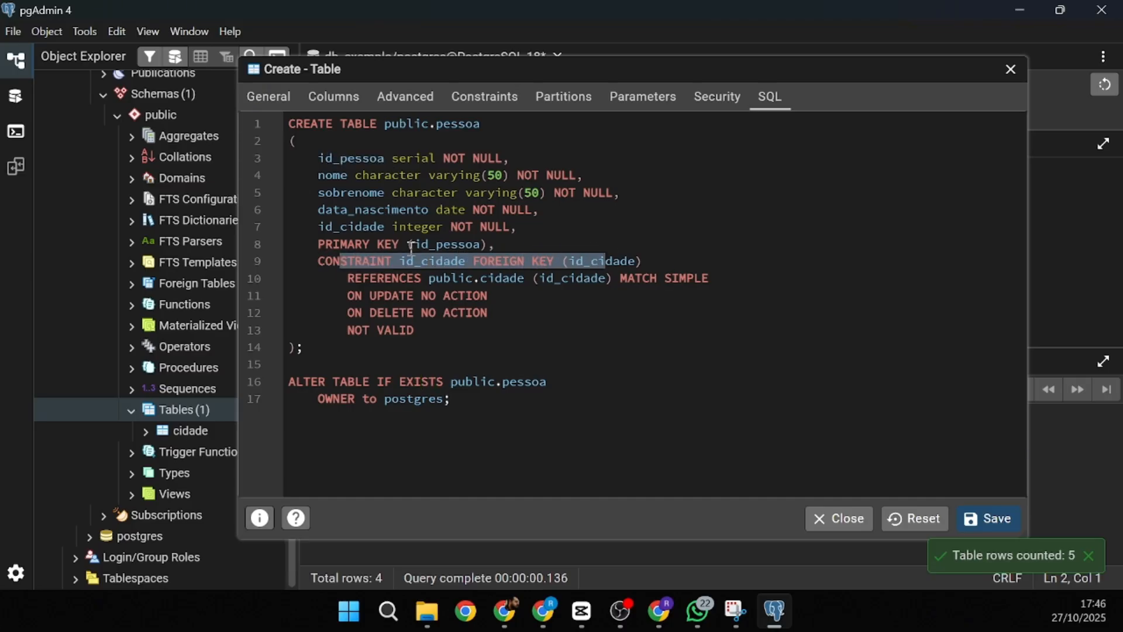
pyautogui.click(346, 230)
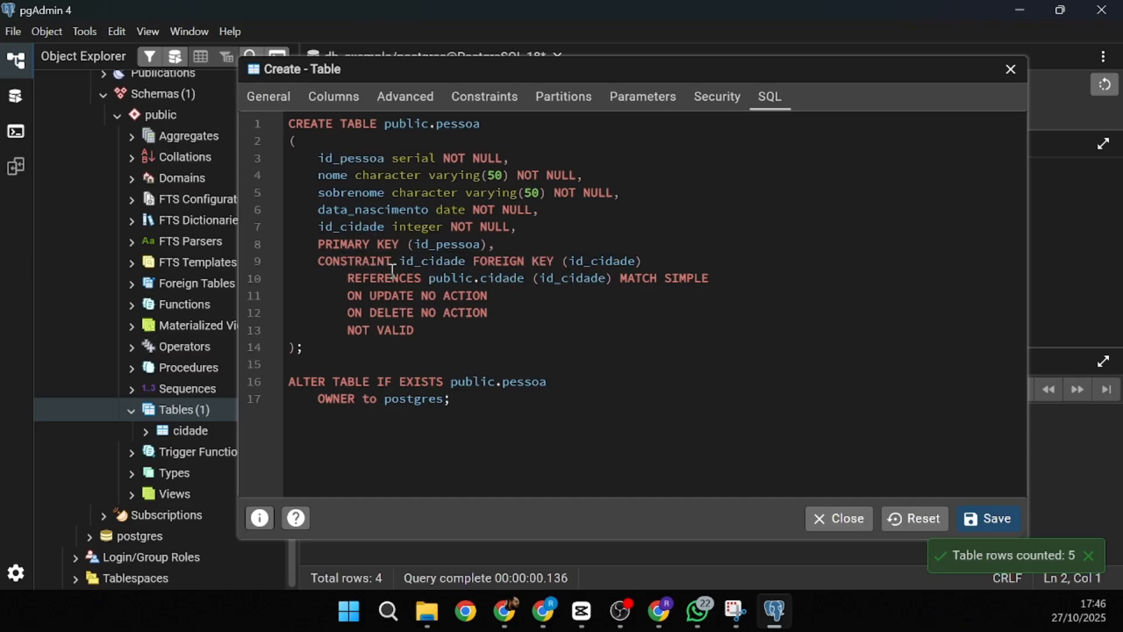
pyautogui.moveTo(428, 278); pyautogui.dragTo(592, 280)
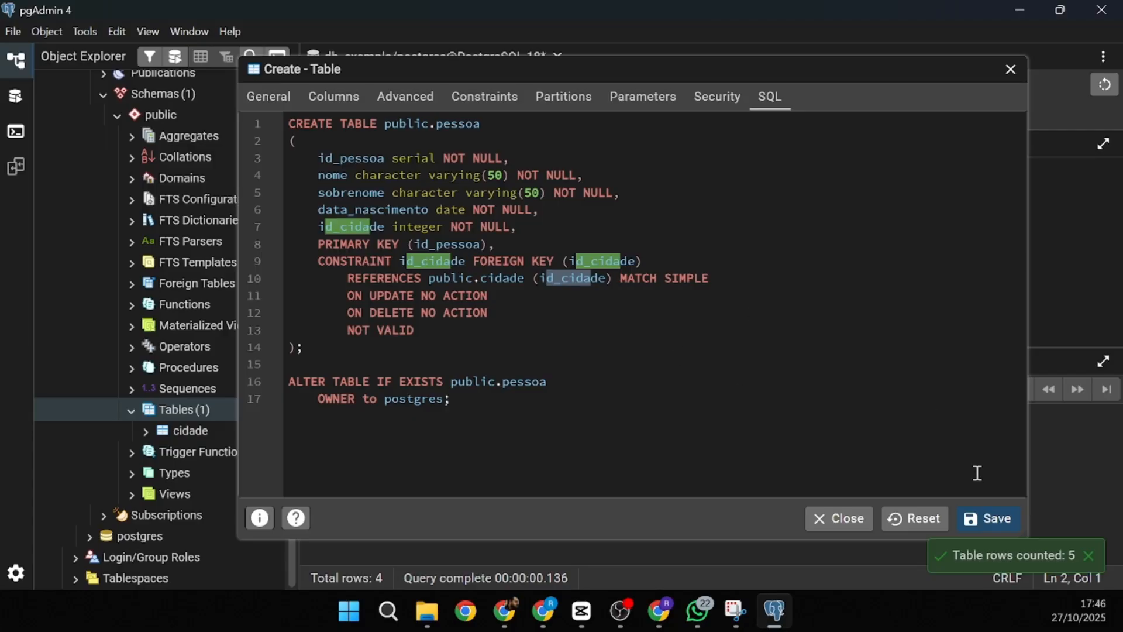
pyautogui.click(992, 519)
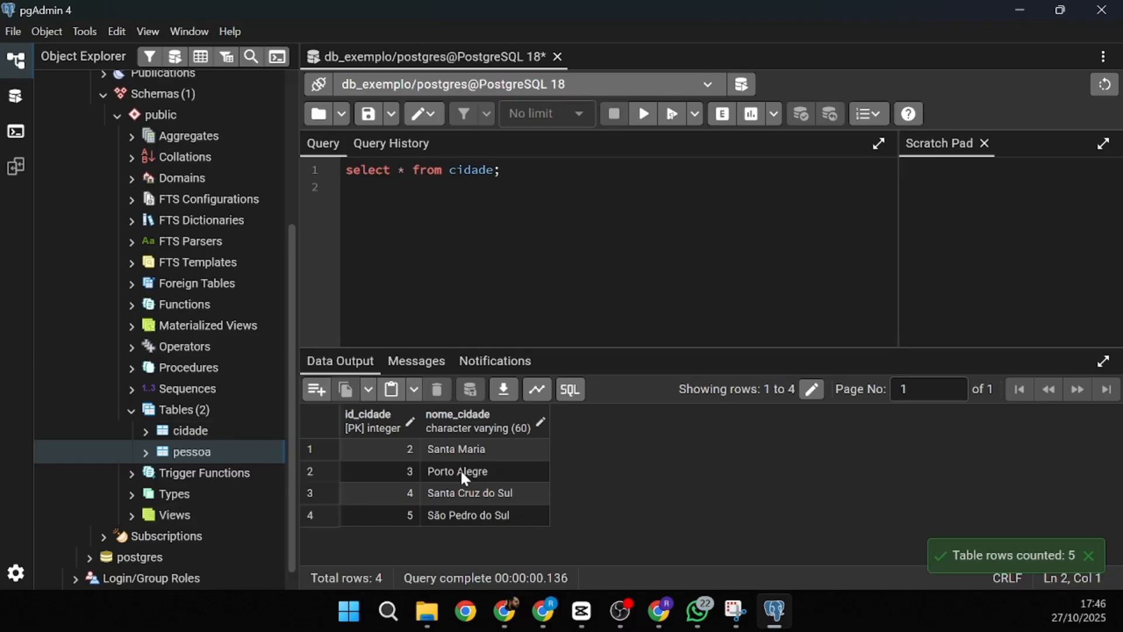
# - Count pessoa's rows and open all its rows in a data tab
pyautogui.rightClick(194, 456)
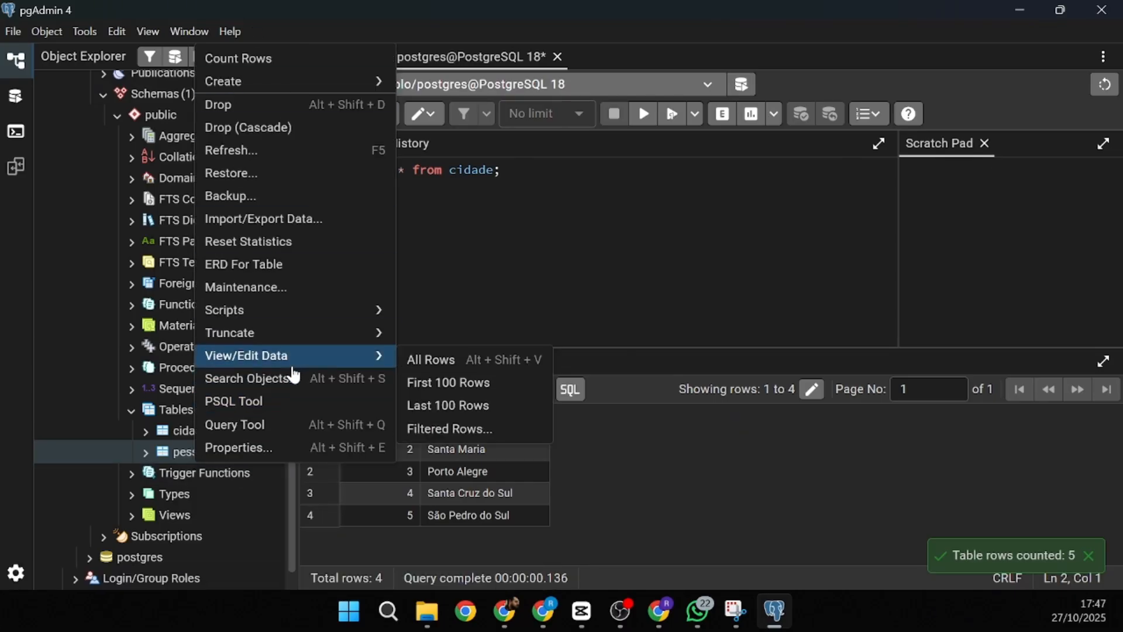
pyautogui.click(274, 65)
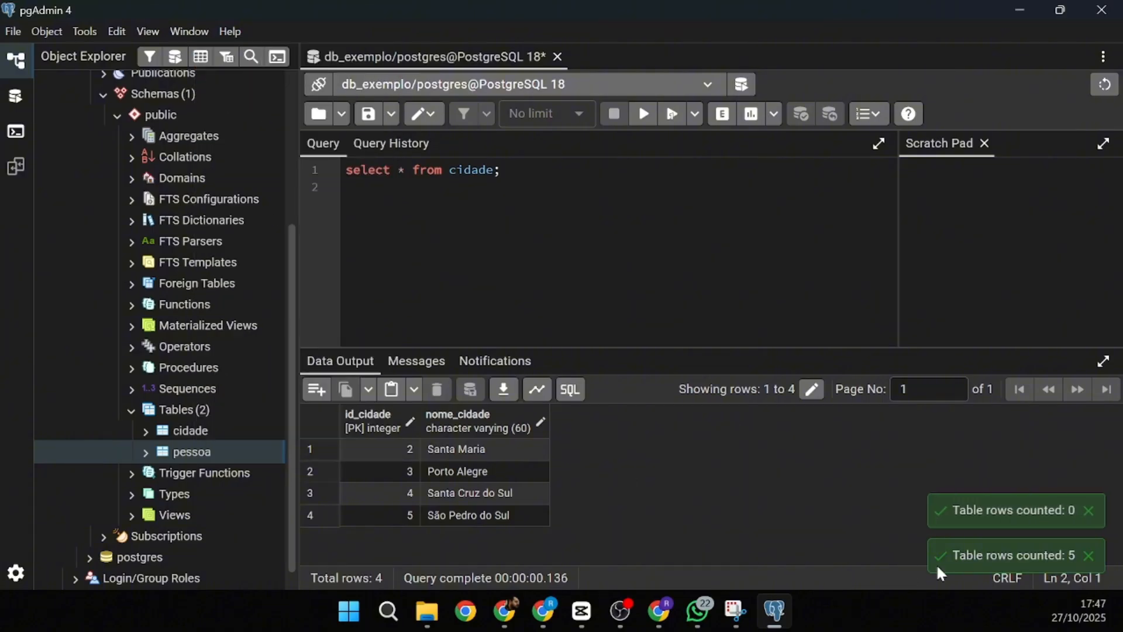
pyautogui.rightClick(195, 456)
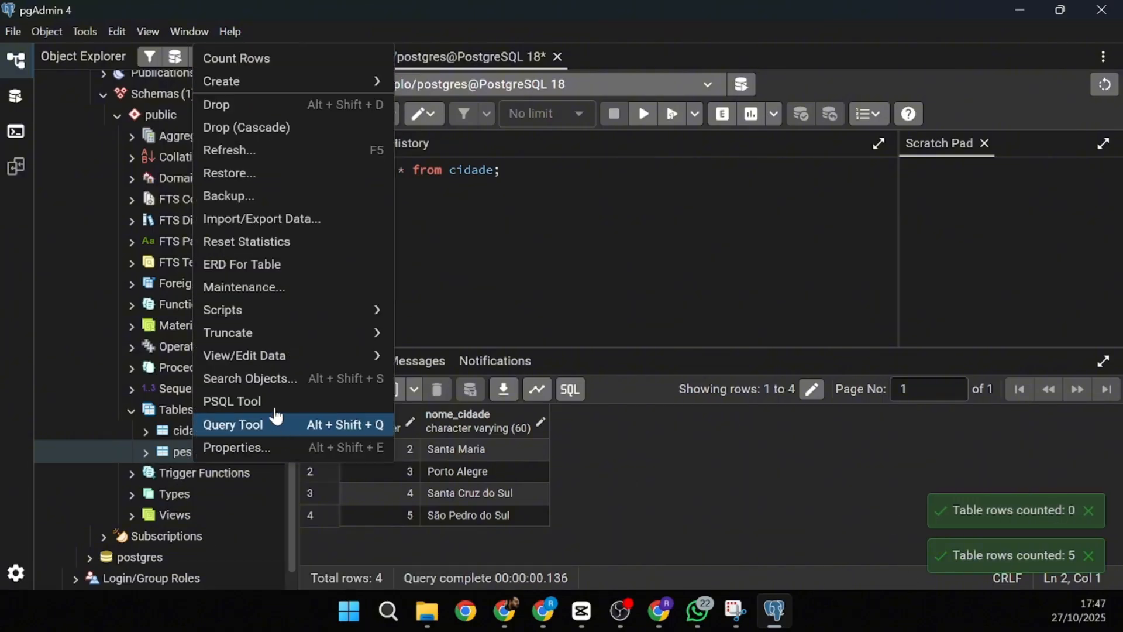
pyautogui.moveTo(212, 358)
pyautogui.click(416, 361)
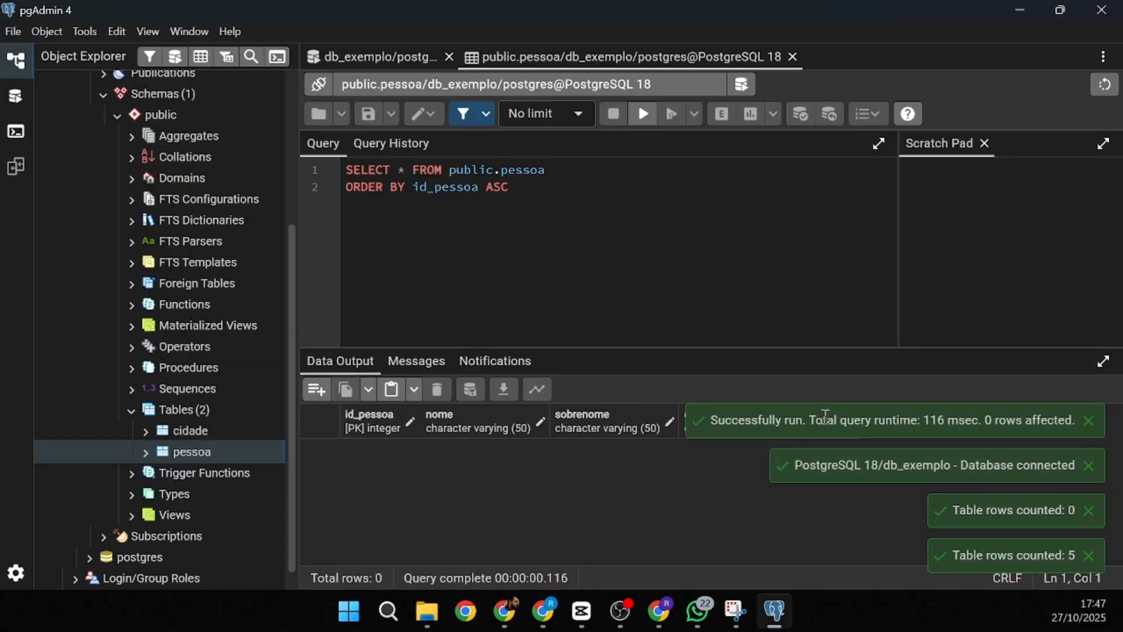
# - Dismiss the four notification messages, including the row-count notice
pyautogui.click(1088, 420)
pyautogui.click(1089, 465)
pyautogui.click(1089, 513)
pyautogui.click(1089, 555)
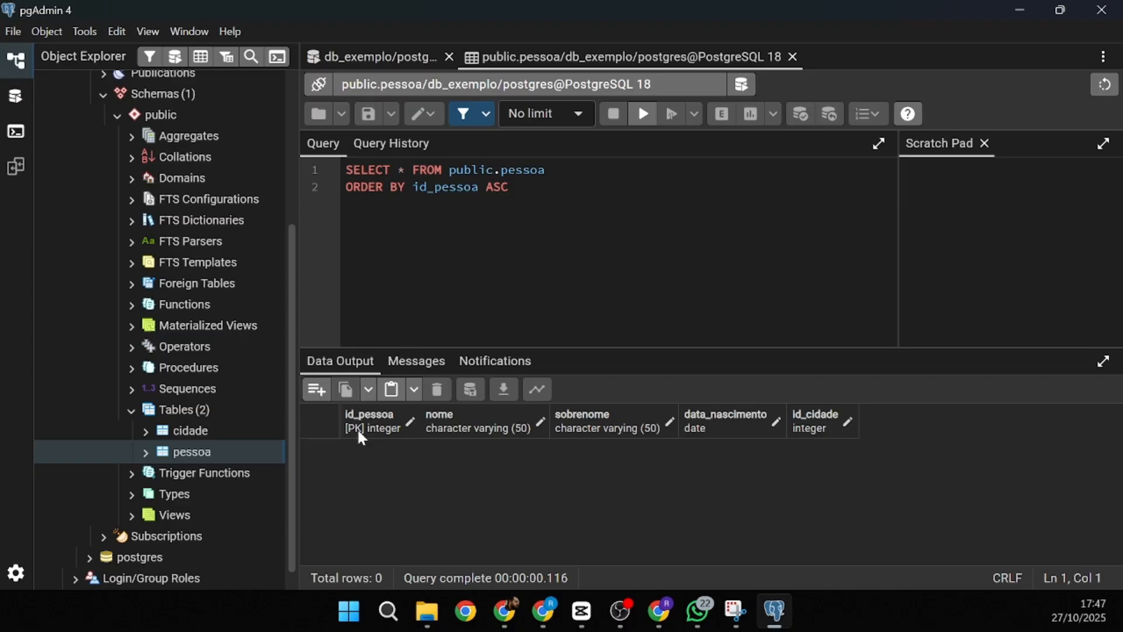
# - Add a new pessoa row and enter the person's first name and surname
pyautogui.click(316, 391)
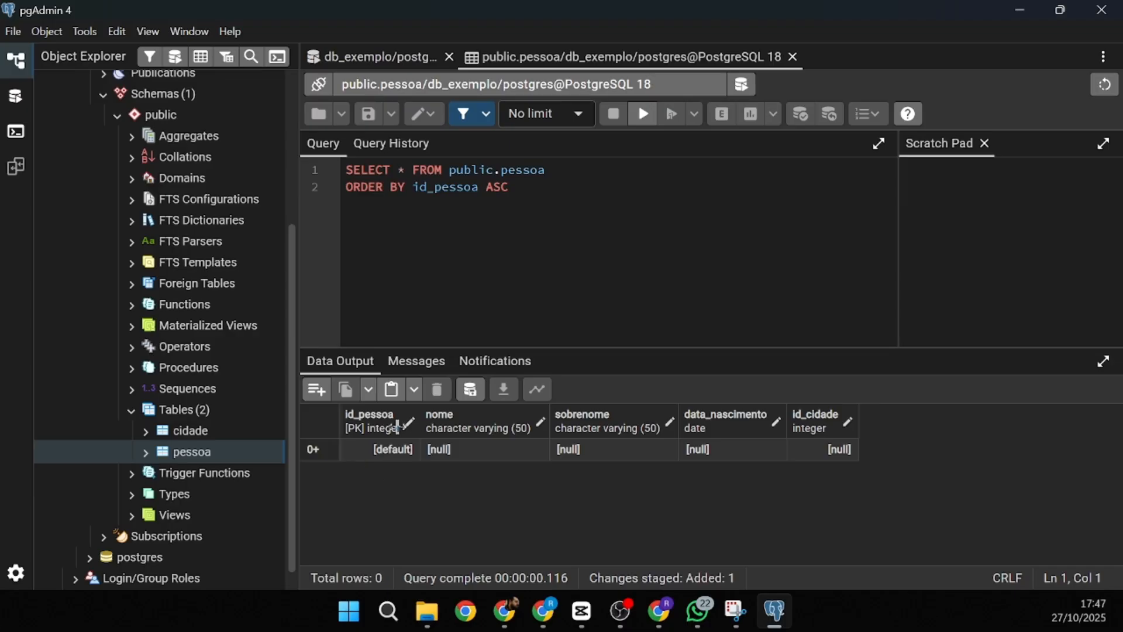
pyautogui.click(444, 452)
pyautogui.click(443, 452)
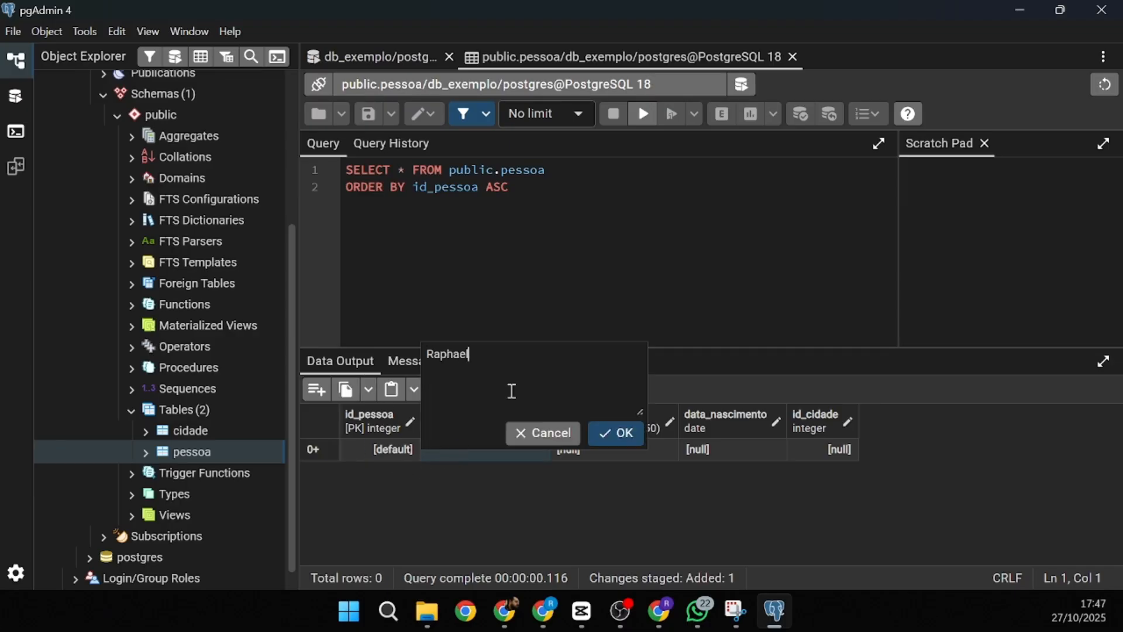
pyautogui.click(623, 445)
pyautogui.click(586, 448)
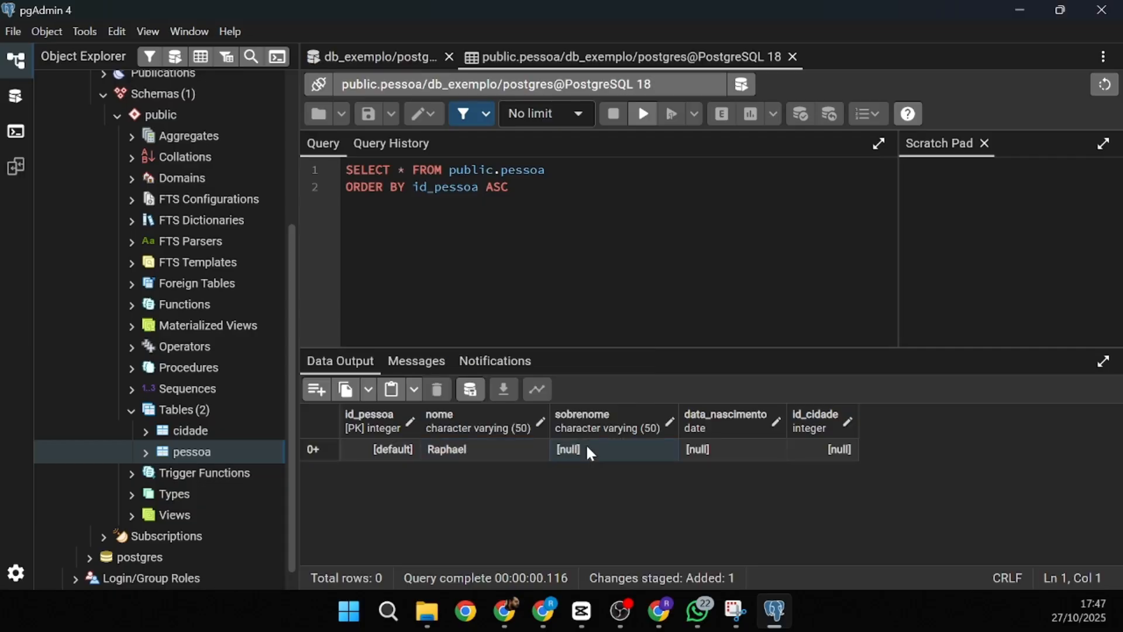
pyautogui.click(586, 449)
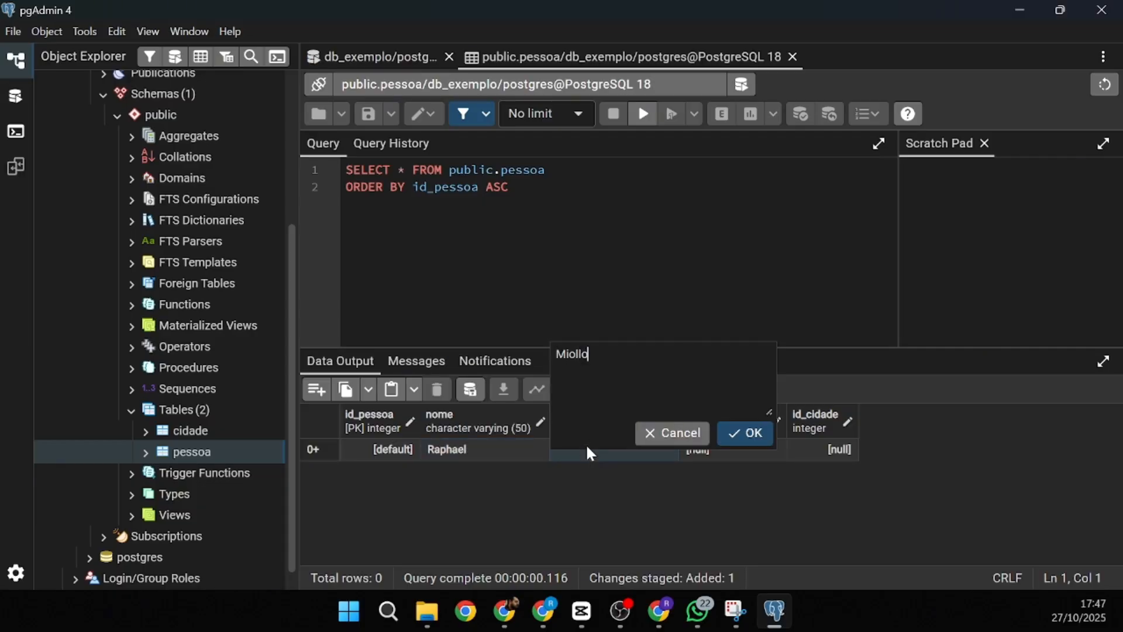
pyautogui.click(745, 433)
# - Set birth date 05/08/1994 and id_cidade 1, then save the new row
pyautogui.doubleClick(717, 450)
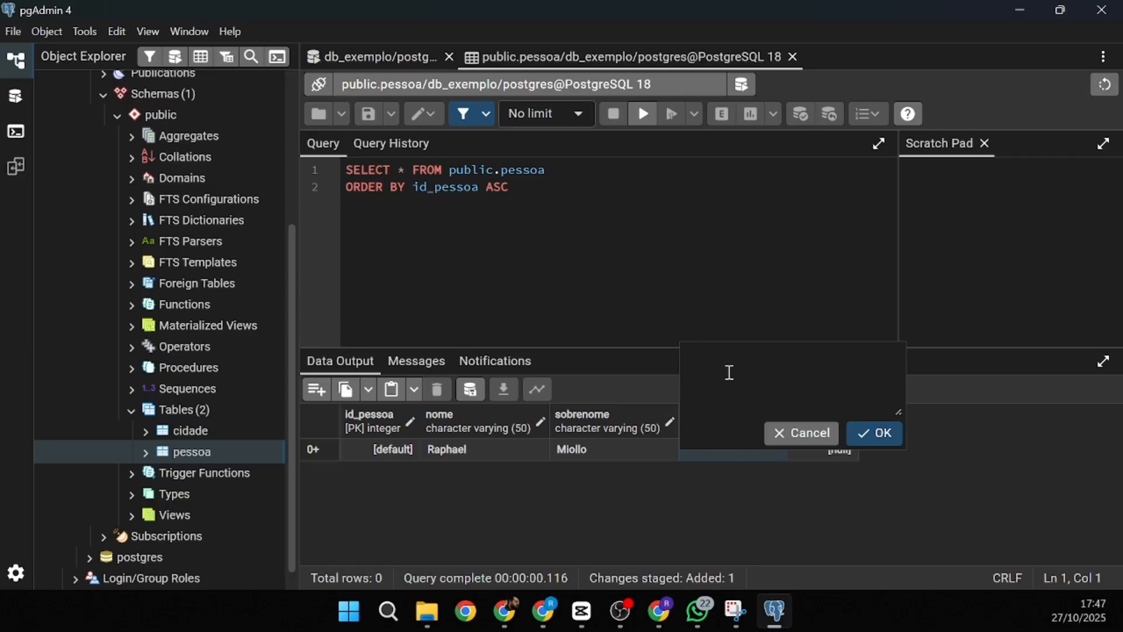
pyautogui.write('05/08/1994')
pyautogui.click(875, 446)
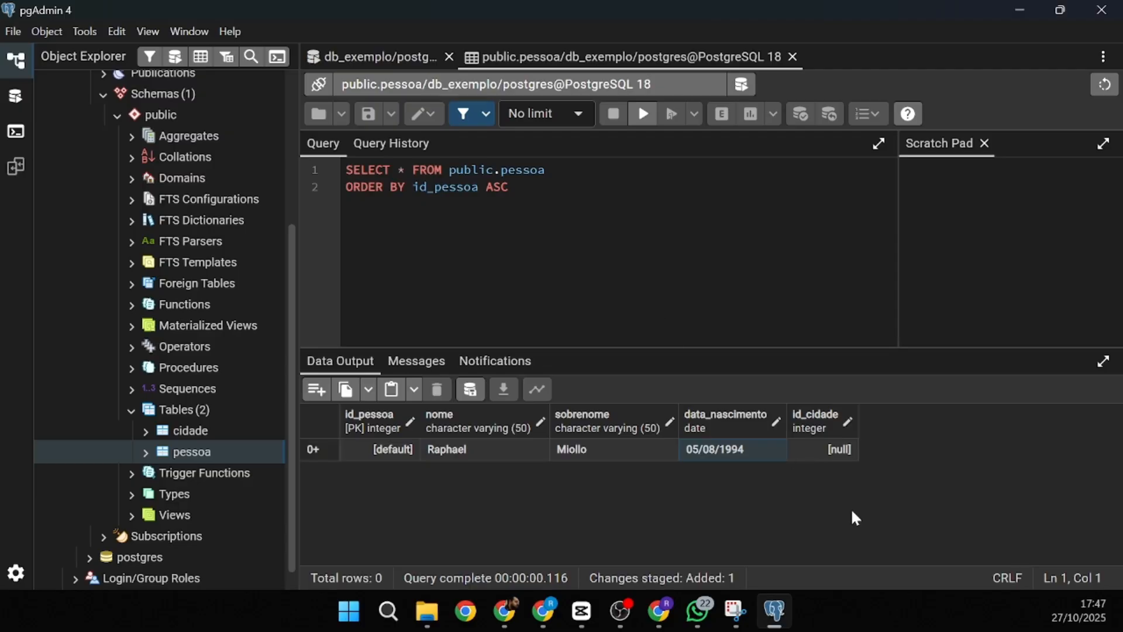
pyautogui.doubleClick(837, 449)
pyautogui.write('1')
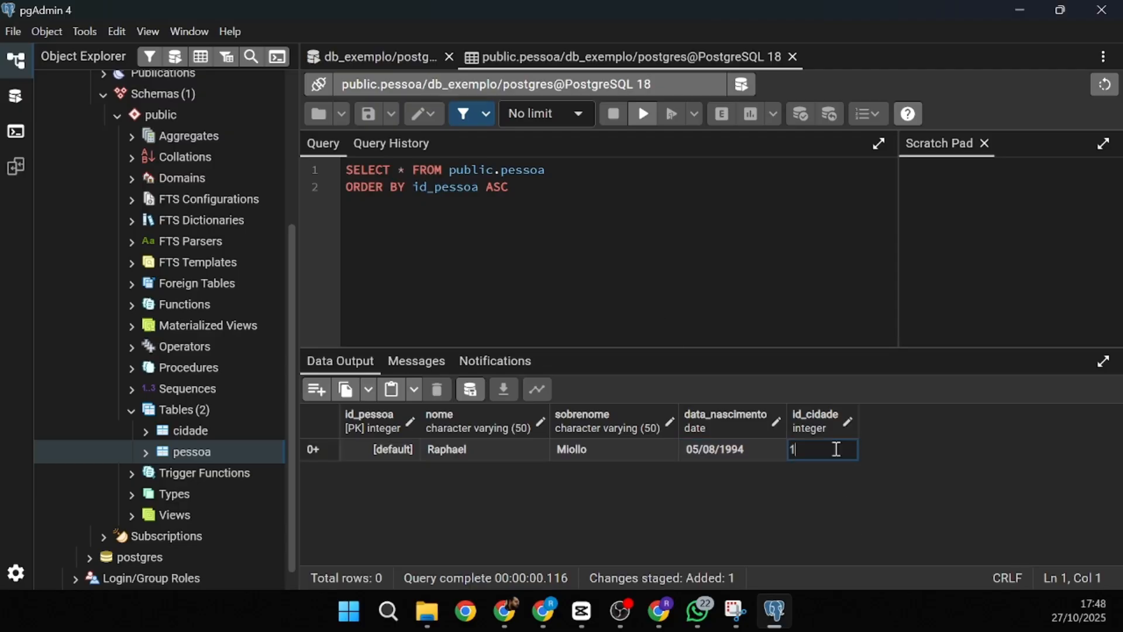
pyautogui.press('Return')
pyautogui.click(471, 391)
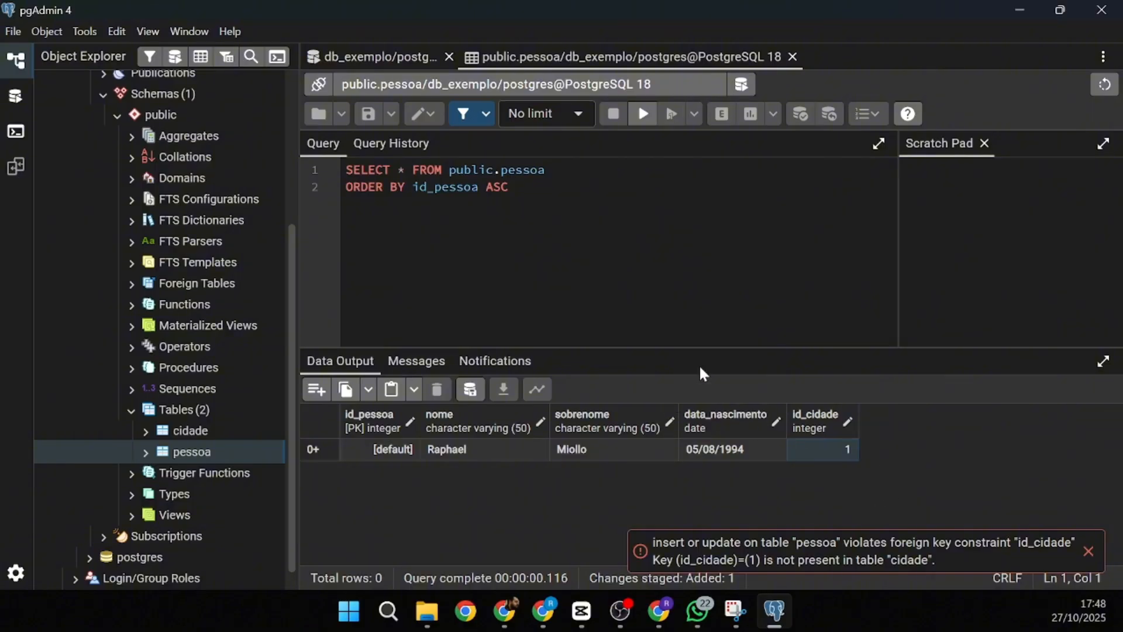
# - Check the cidade query results to see which city ids exist
pyautogui.click(380, 57)
pyautogui.click(325, 175)
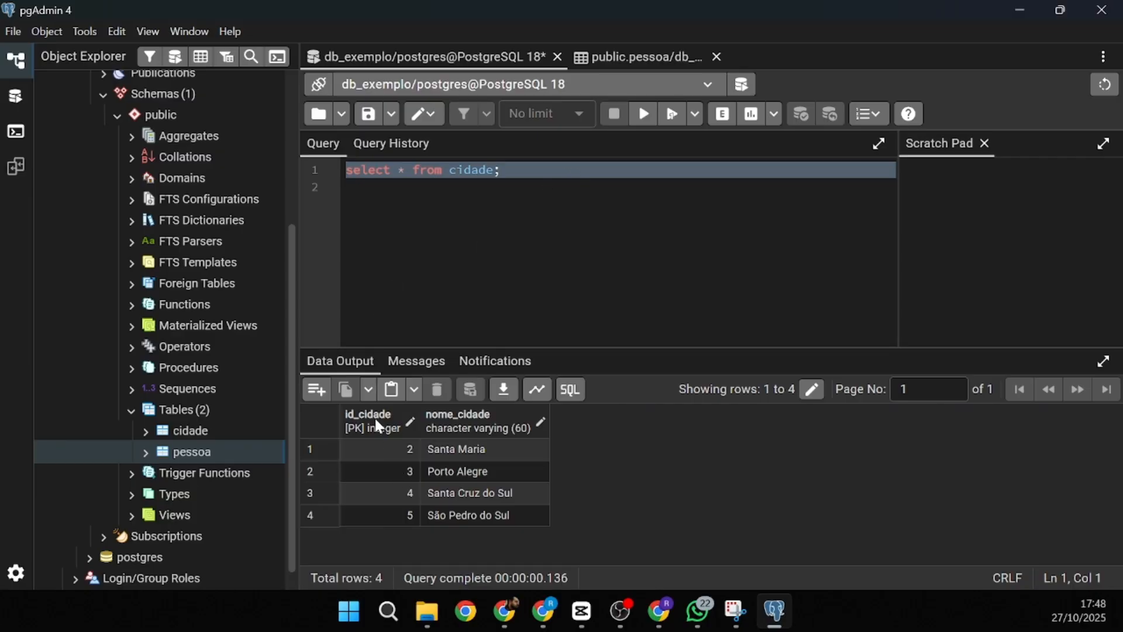
pyautogui.click(434, 447)
# - Set the new pessoa row's id_cidade to 2 and save the row
pyautogui.click(620, 65)
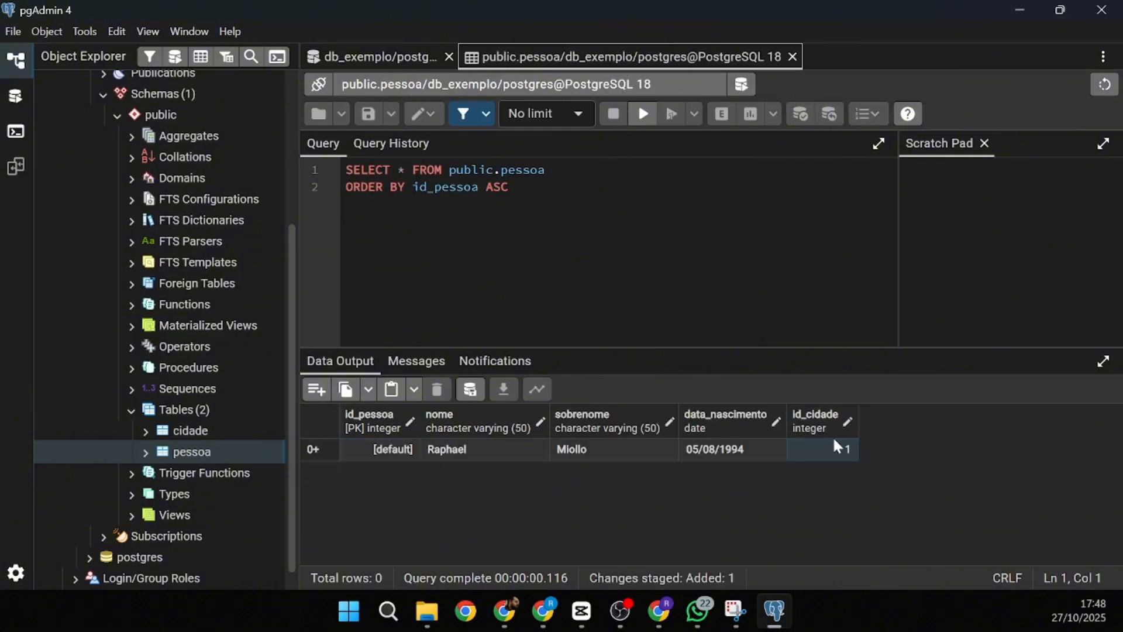
pyautogui.click(850, 450)
pyautogui.write('2')
pyautogui.press('Return')
pyautogui.click(471, 389)
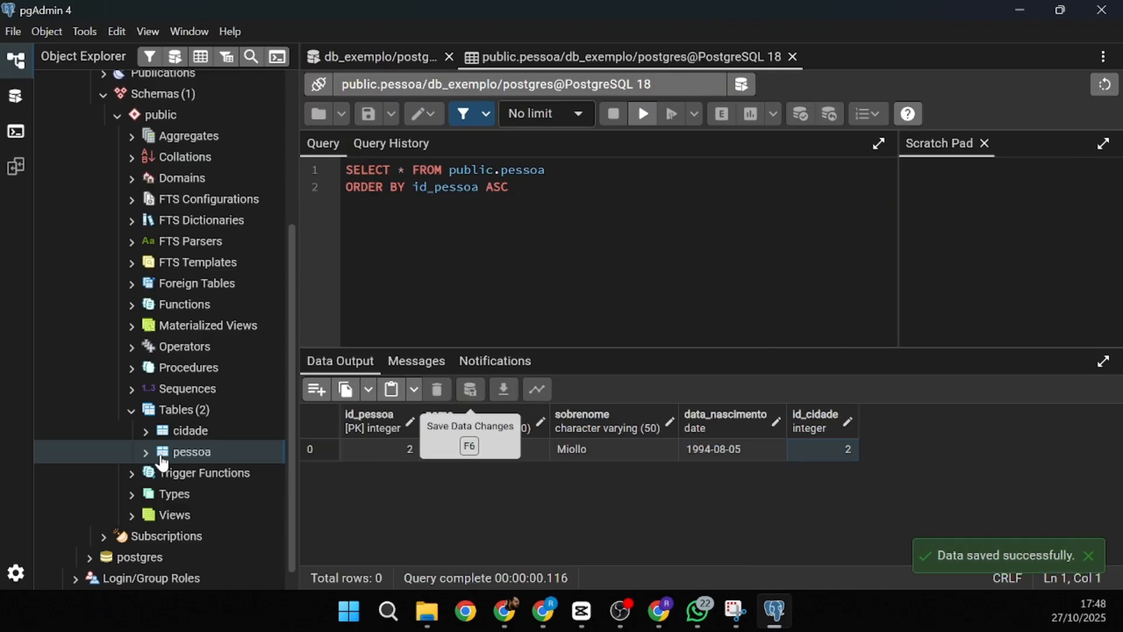
# - Reopen all rows of pessoa in a new tab and add an empty row
pyautogui.rightClick(188, 454)
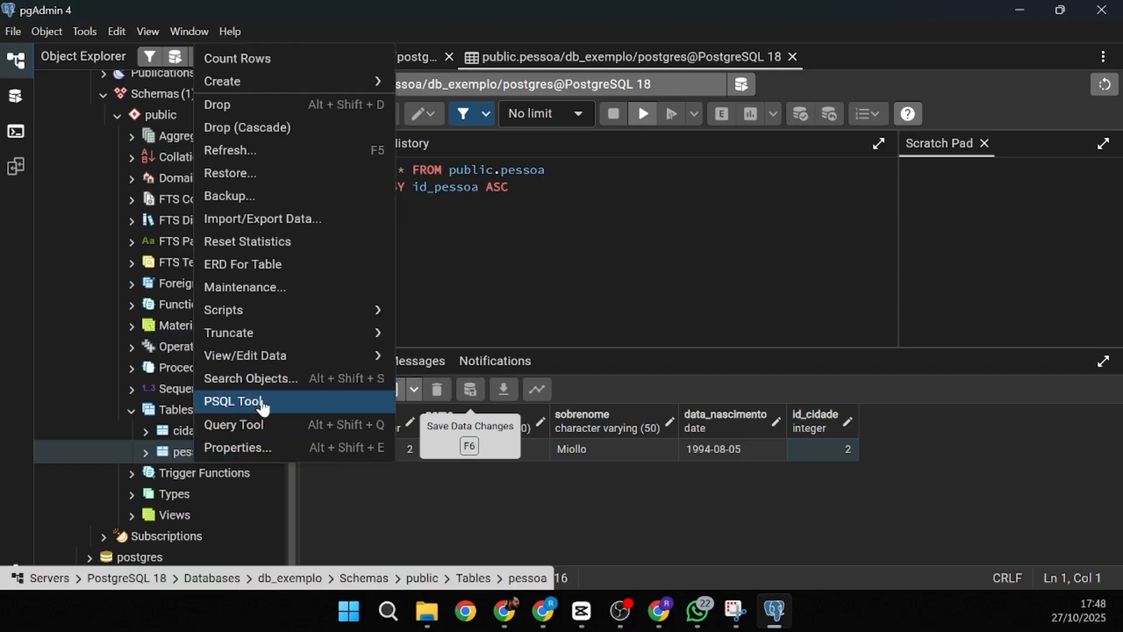
pyautogui.moveTo(271, 369)
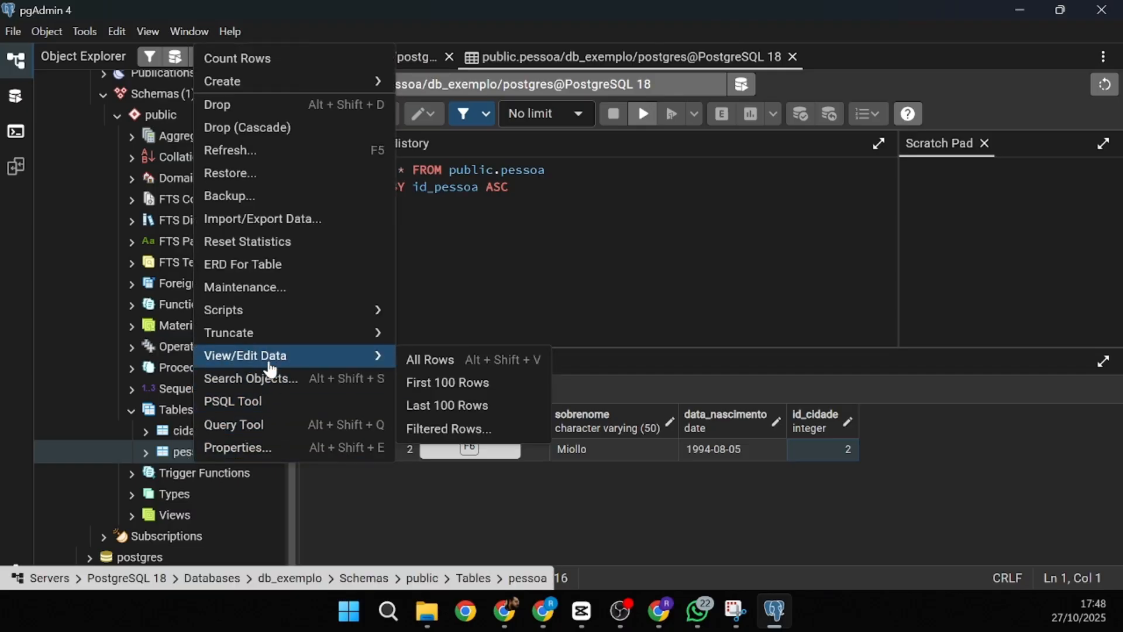
pyautogui.click(426, 373)
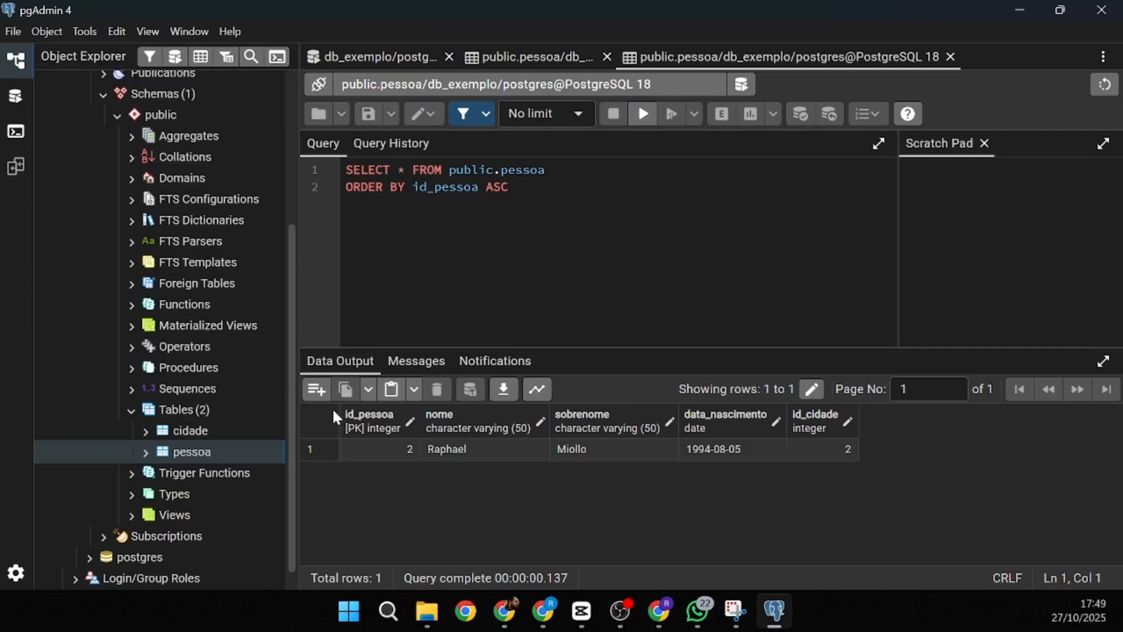
pyautogui.click(316, 389)
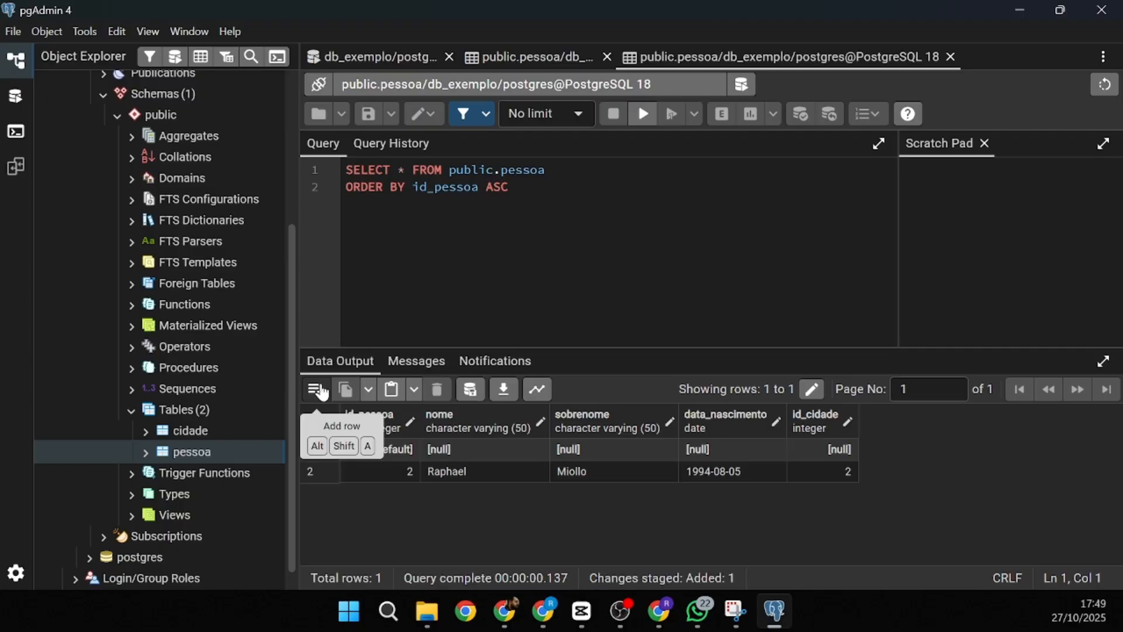
# - Fill the new row with a first name, surname, birth date 10/10/2010 and id_cidade 2
pyautogui.doubleClick(462, 449)
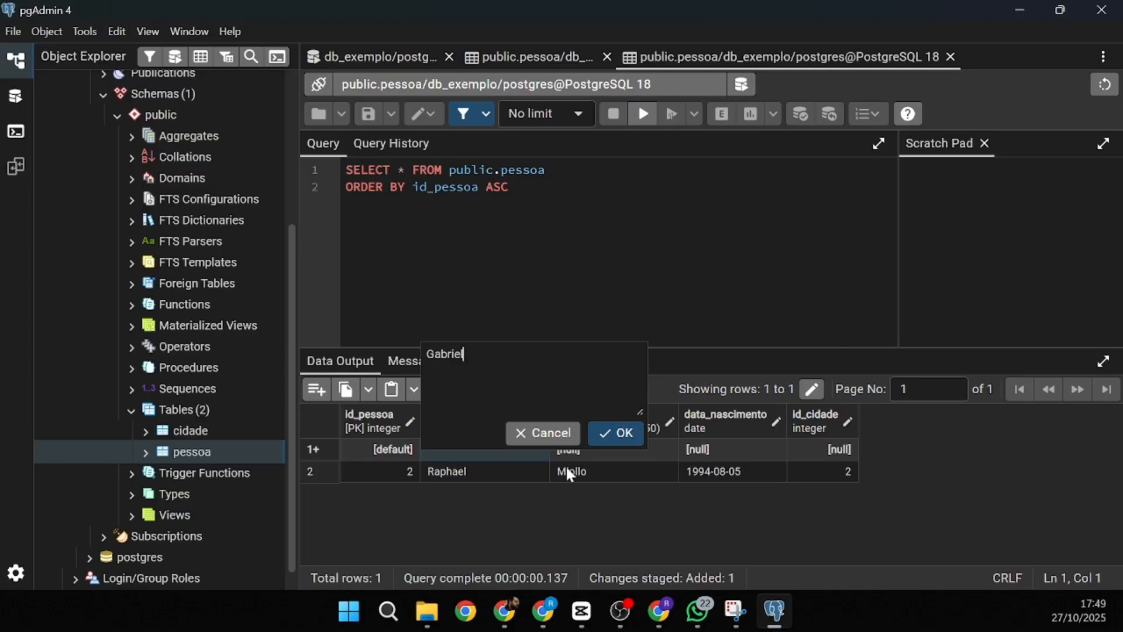
pyautogui.click(605, 434)
pyautogui.doubleClick(606, 447)
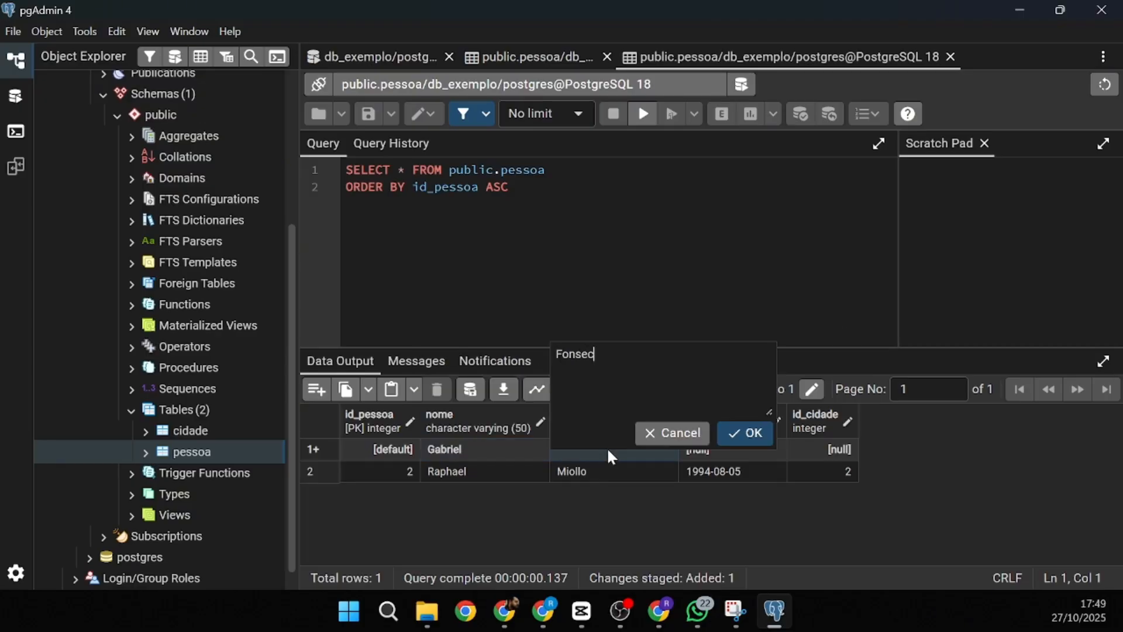
pyautogui.click(738, 434)
pyautogui.doubleClick(725, 456)
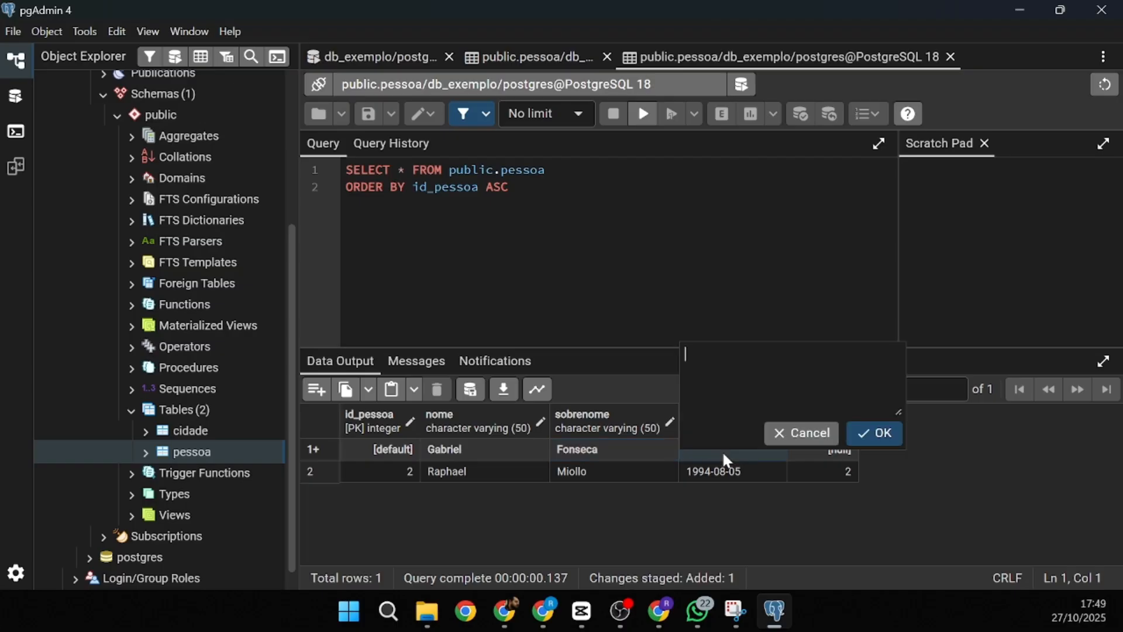
pyautogui.write('10/10/2010')
pyautogui.click(868, 448)
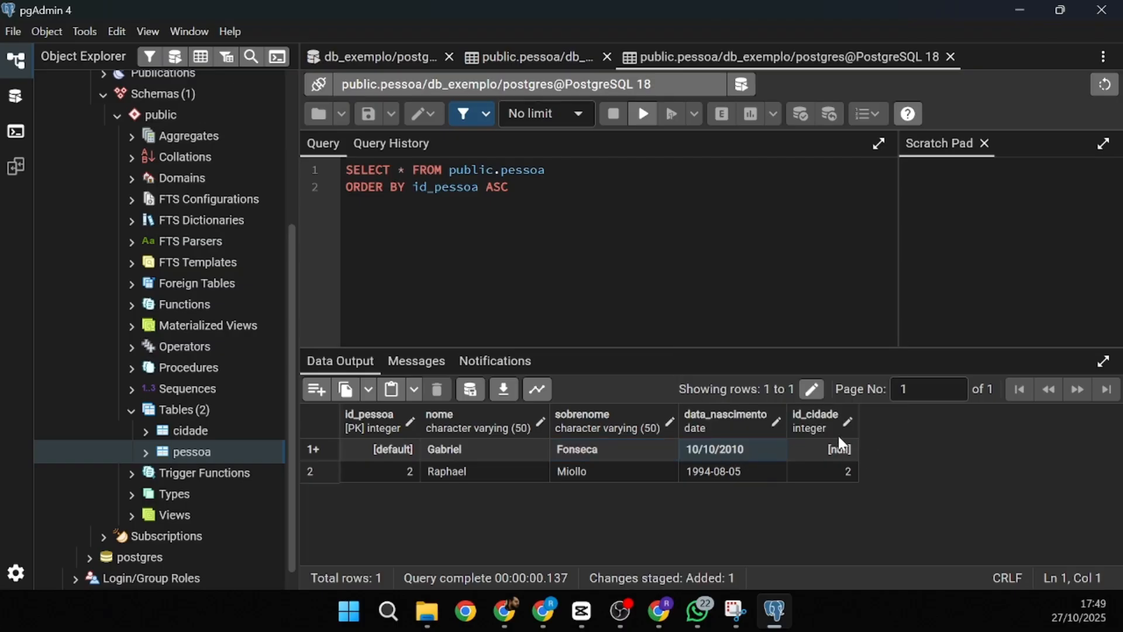
pyautogui.click(833, 448)
pyautogui.write('2')
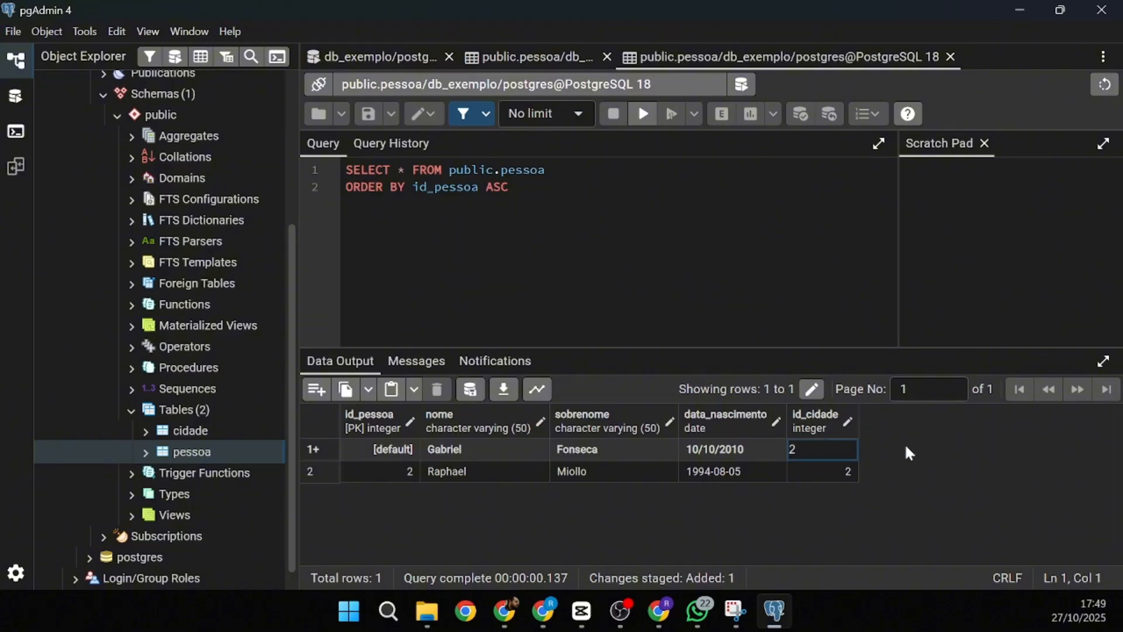
pyautogui.click(905, 445)
# - Add a third pessoa row and enter the person's first name and surname
pyautogui.click(316, 390)
pyautogui.doubleClick(446, 450)
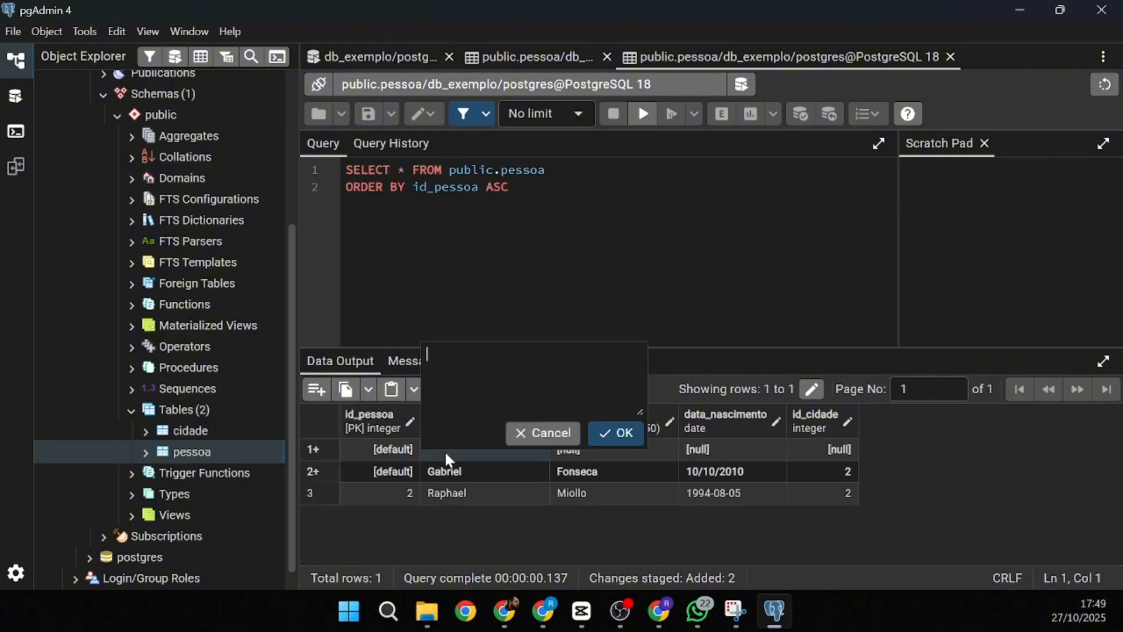
pyautogui.click(623, 440)
pyautogui.doubleClick(598, 448)
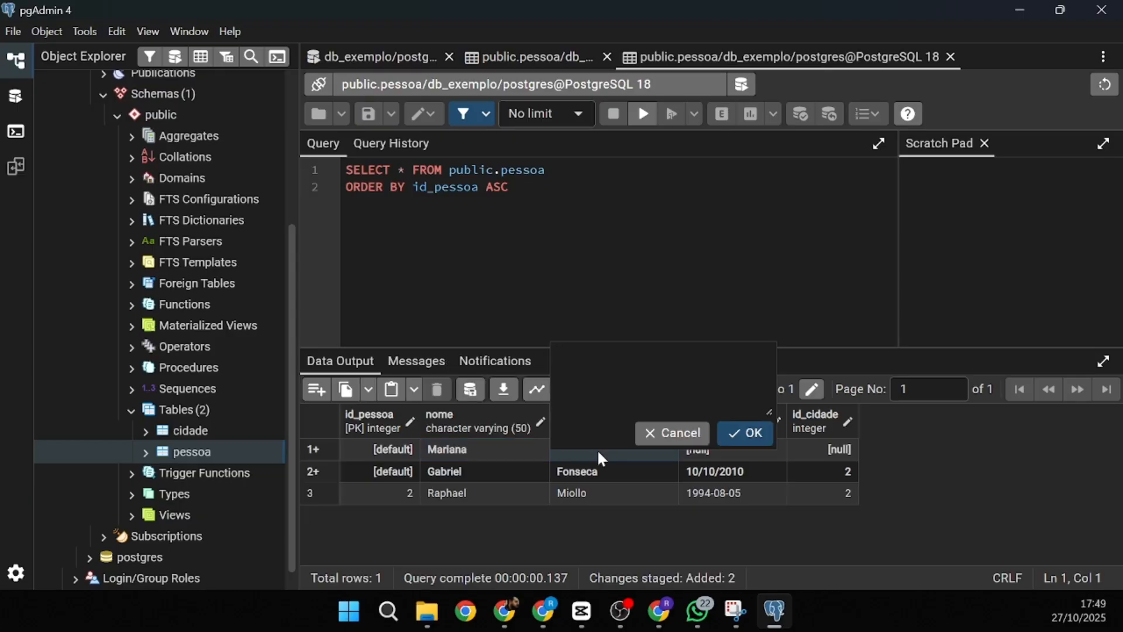
pyautogui.click(745, 433)
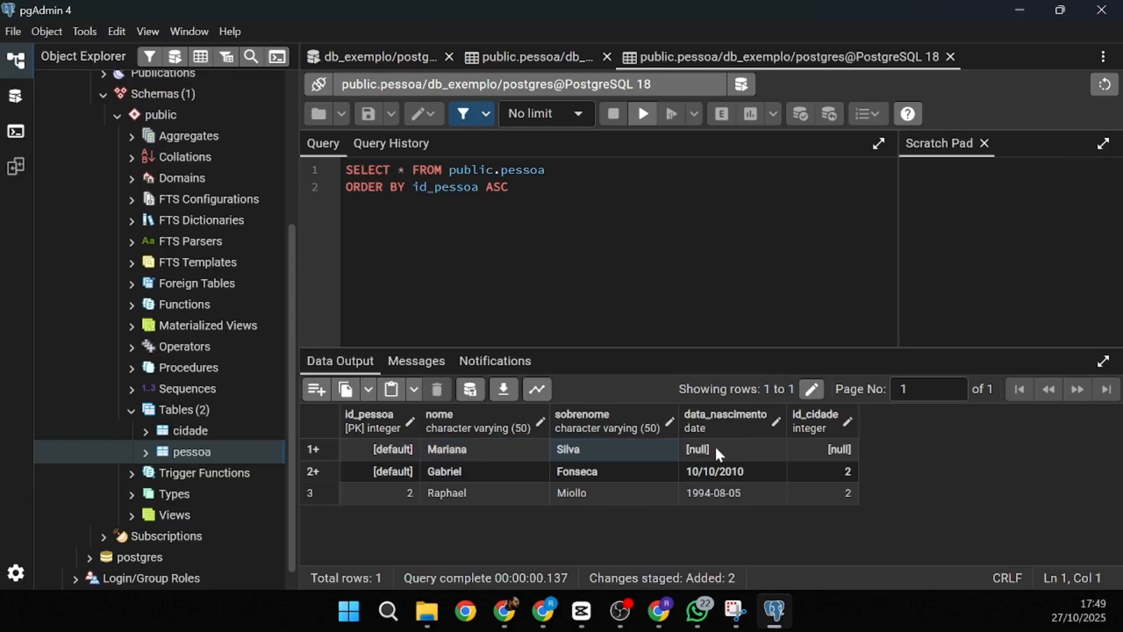
# - Give that row birth date 05/01/1990 and id_cidade 4, then save both new rows
pyautogui.doubleClick(716, 448)
pyautogui.write('q')
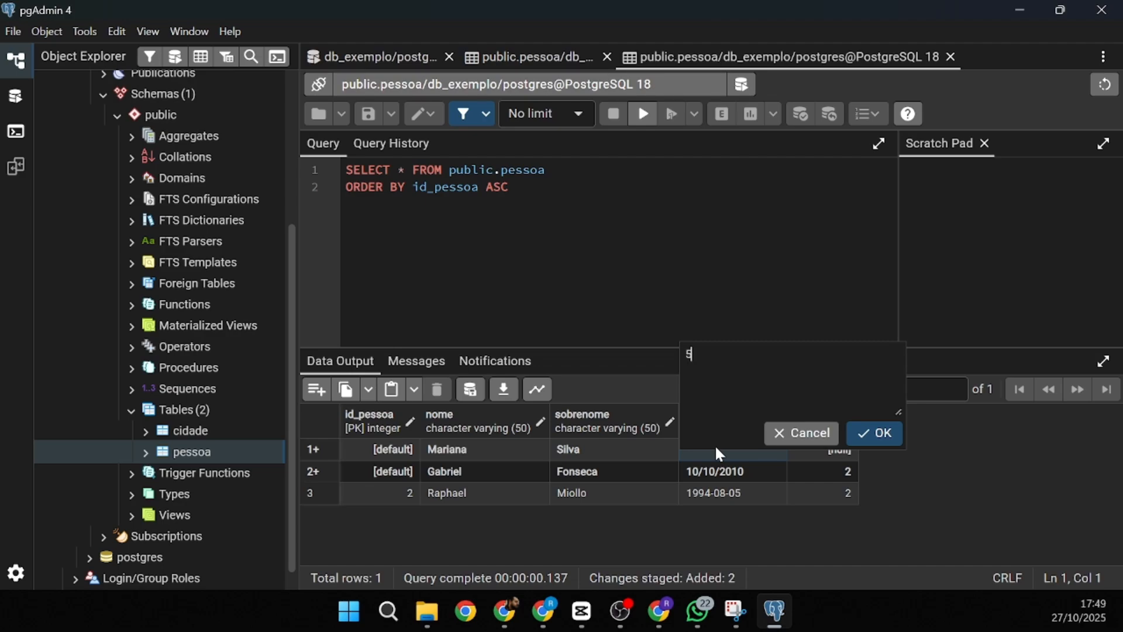
pyautogui.write('5/01/1990')
pyautogui.click(884, 434)
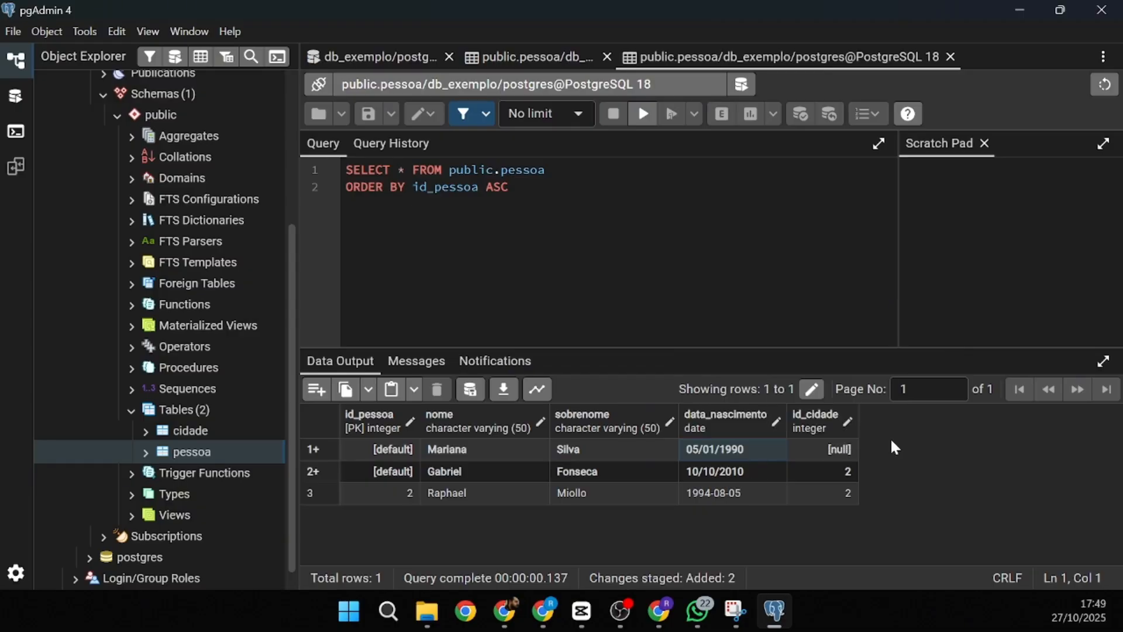
pyautogui.doubleClick(819, 451)
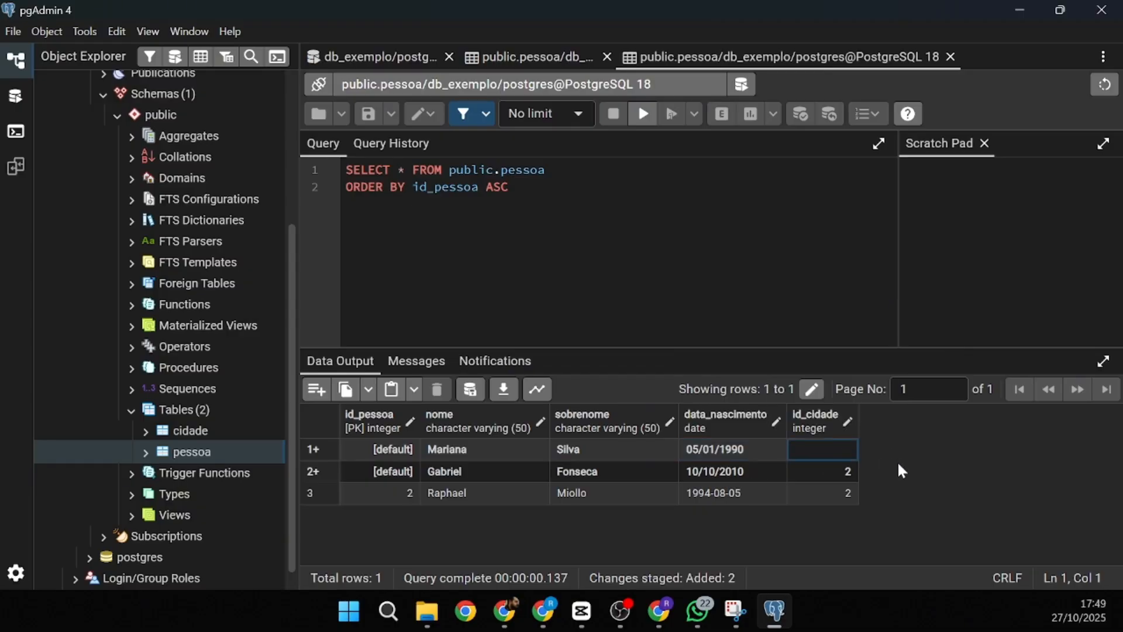
pyautogui.write('4')
pyautogui.click(901, 469)
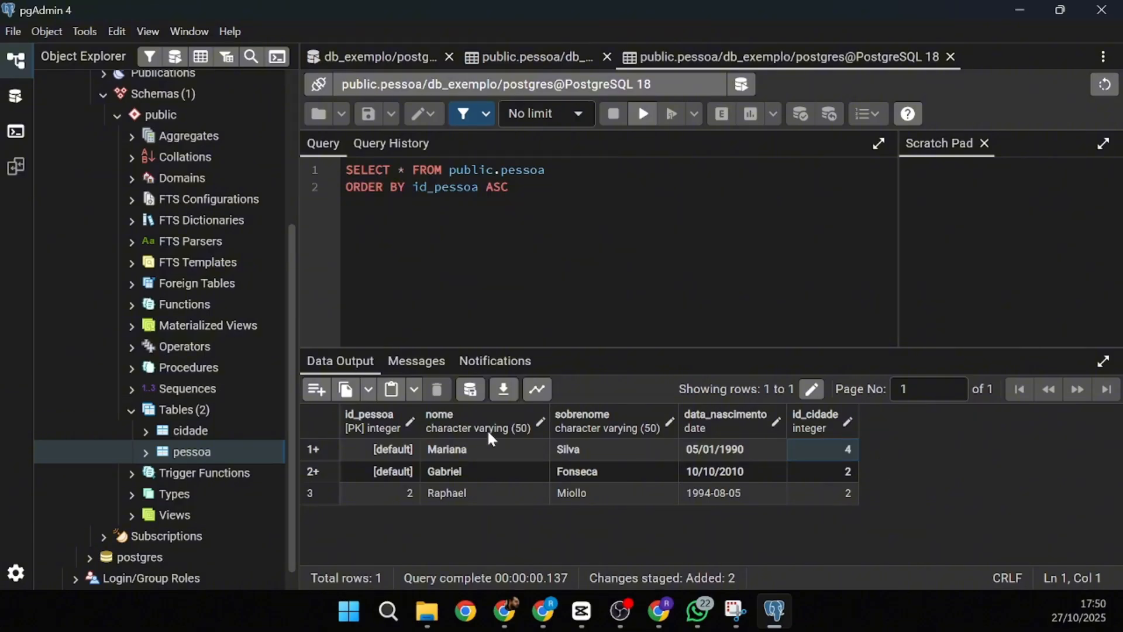
pyautogui.click(470, 389)
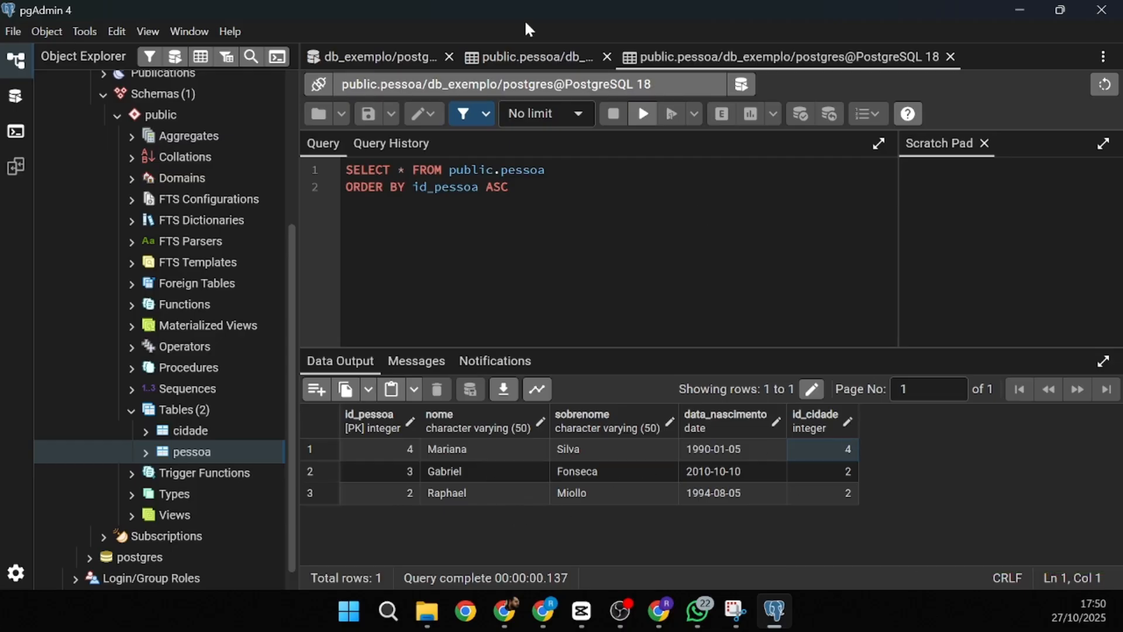
pyautogui.click(386, 59)
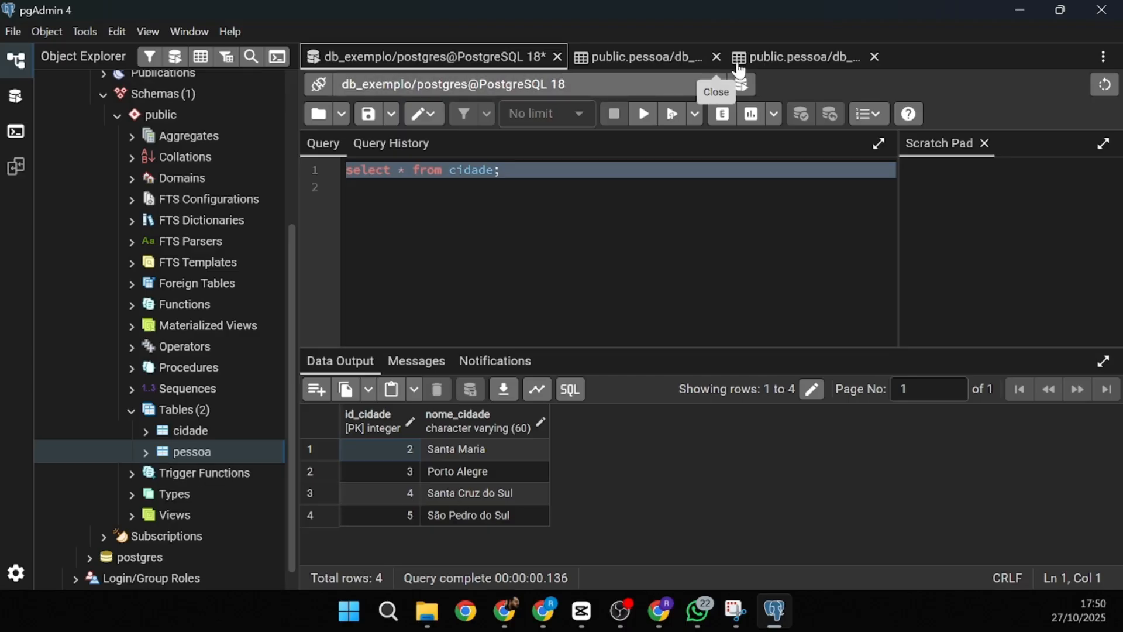
pyautogui.click(799, 51)
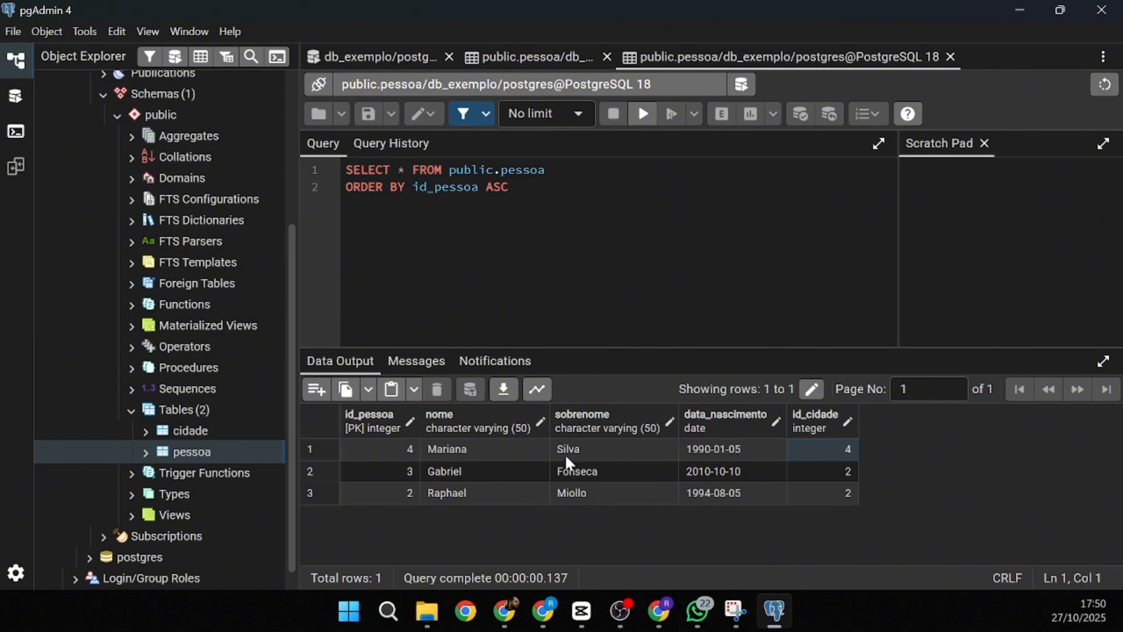
# - Give person 4 a new first name and person 3 a new surname, then save
pyautogui.doubleClick(464, 452)
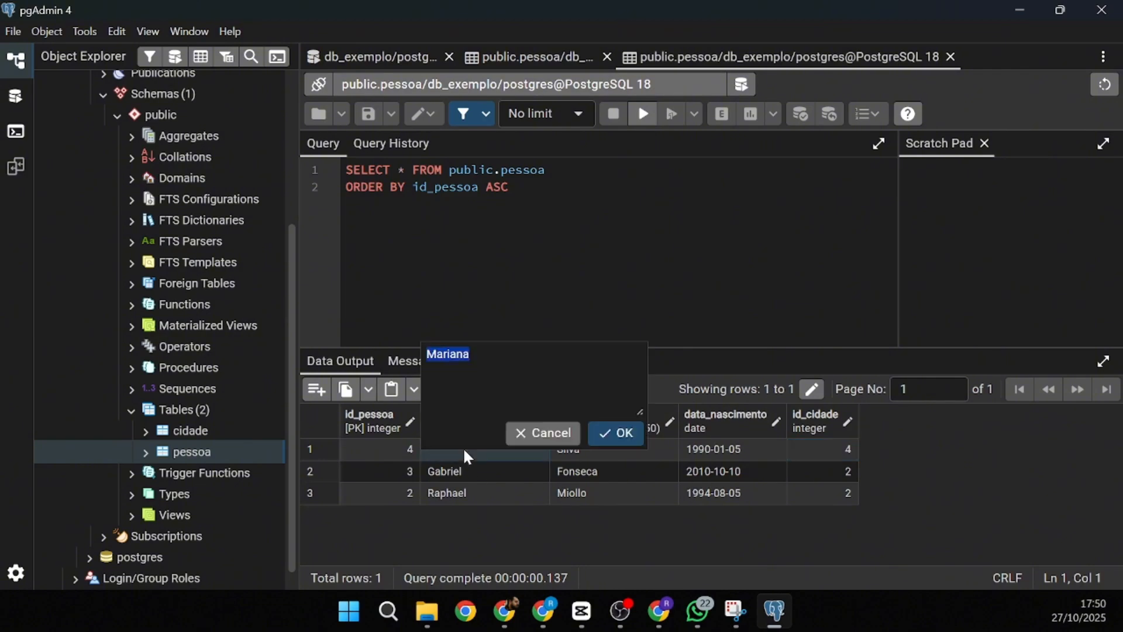
pyautogui.write('Jo')
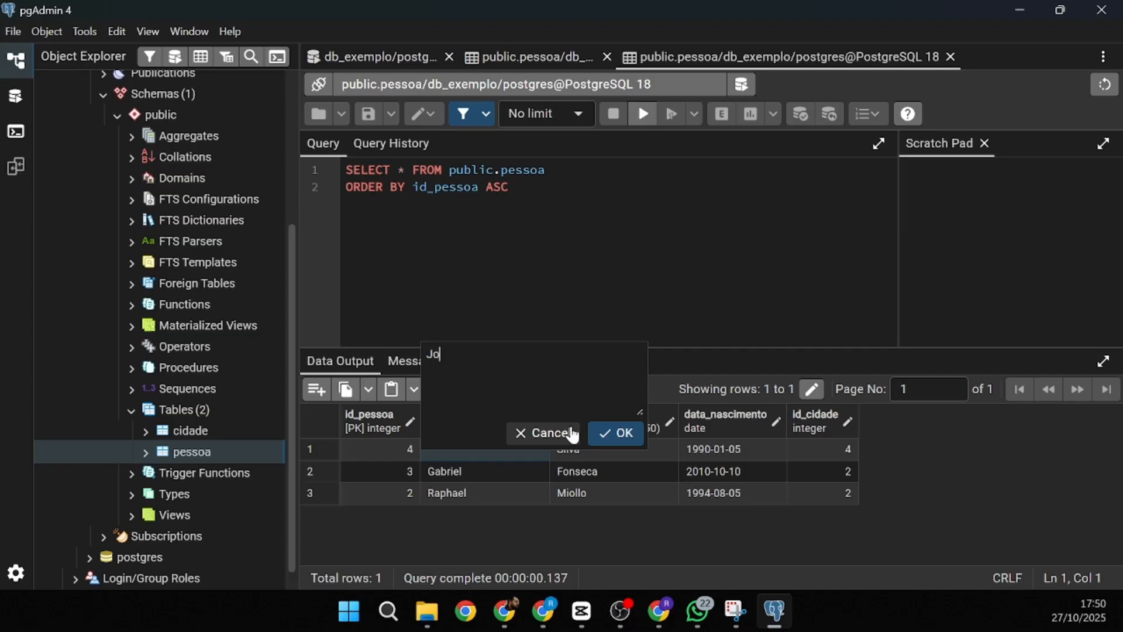
pyautogui.write('ana')
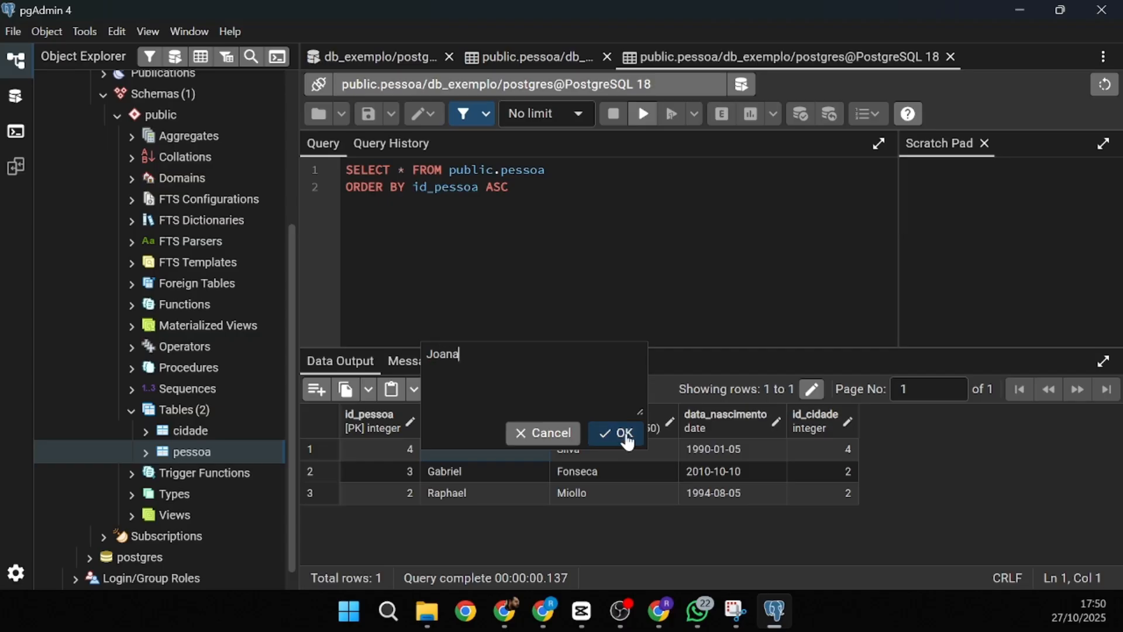
pyautogui.click(624, 436)
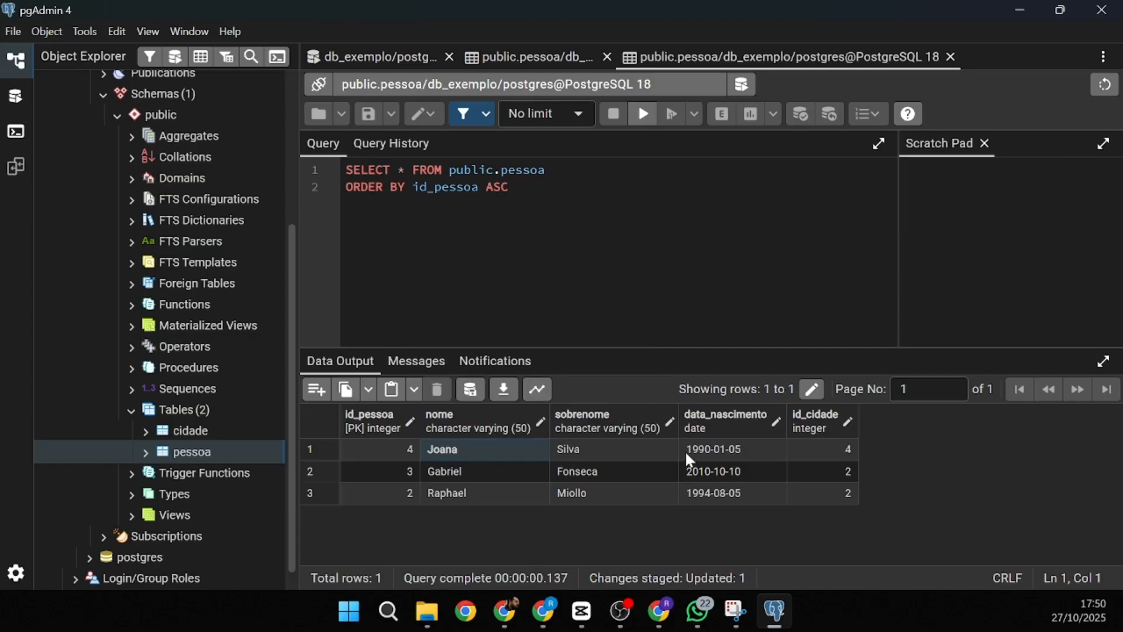
pyautogui.doubleClick(585, 468)
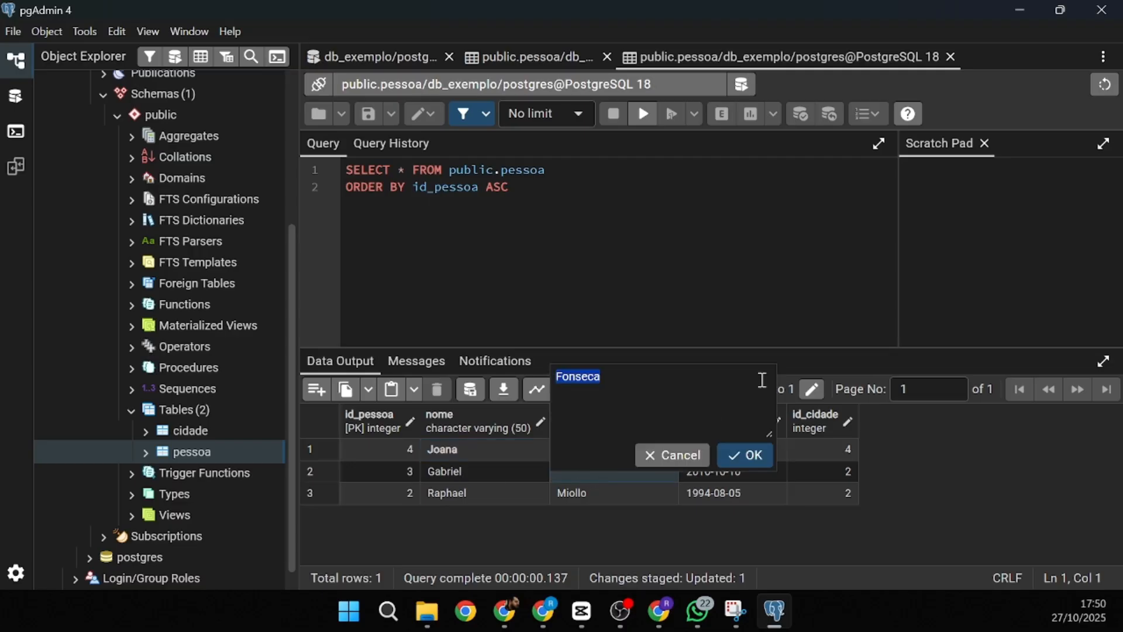
pyautogui.write('A')
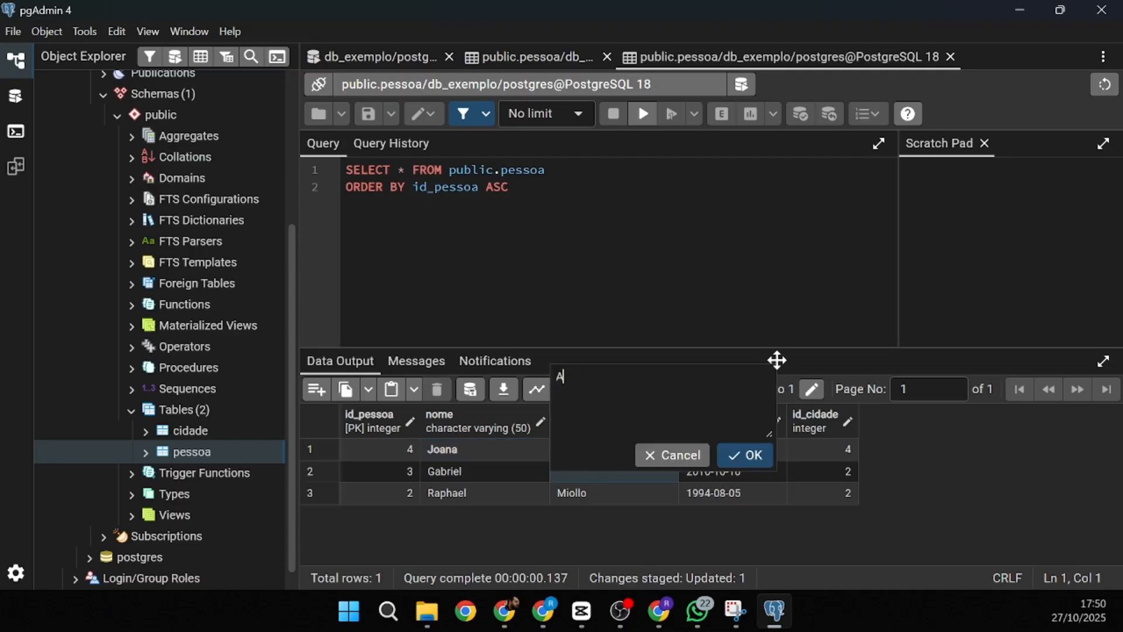
pyautogui.write('maral')
pyautogui.click(754, 458)
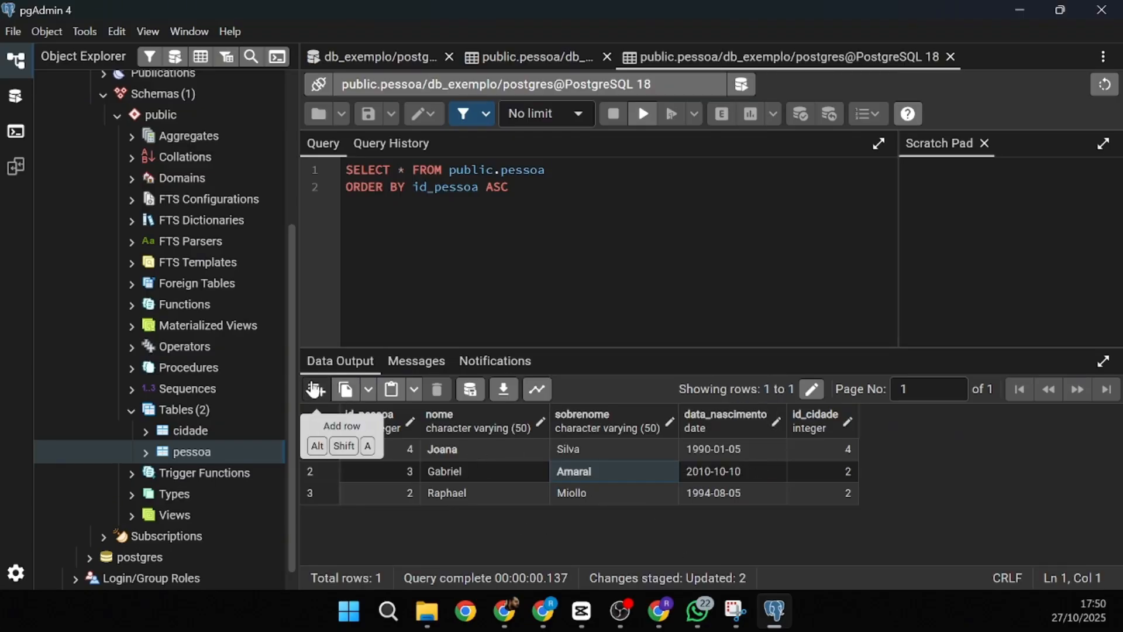
pyautogui.click(471, 392)
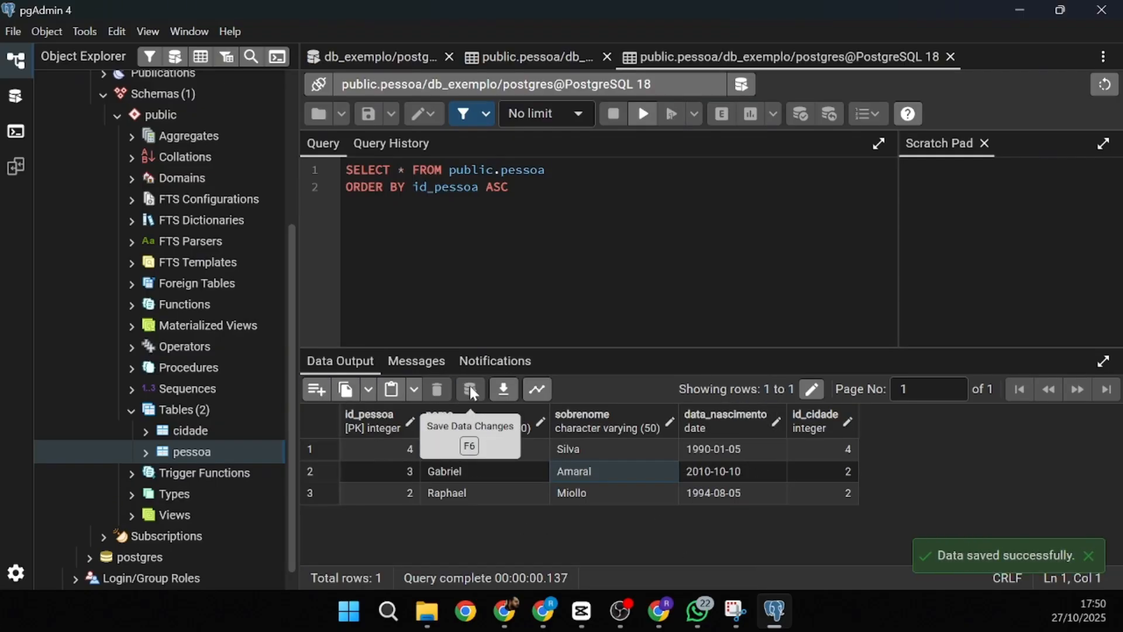
# - Reopen all pessoa rows, delete the id_pessoa 4 row, and save the deletion
pyautogui.rightClick(184, 447)
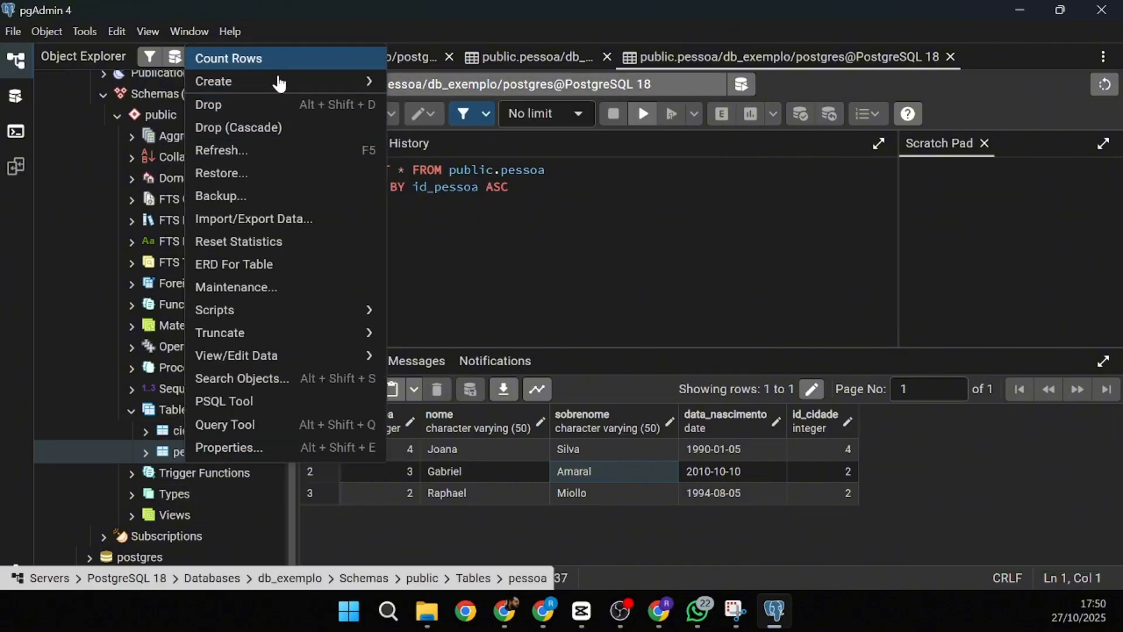
pyautogui.moveTo(321, 359)
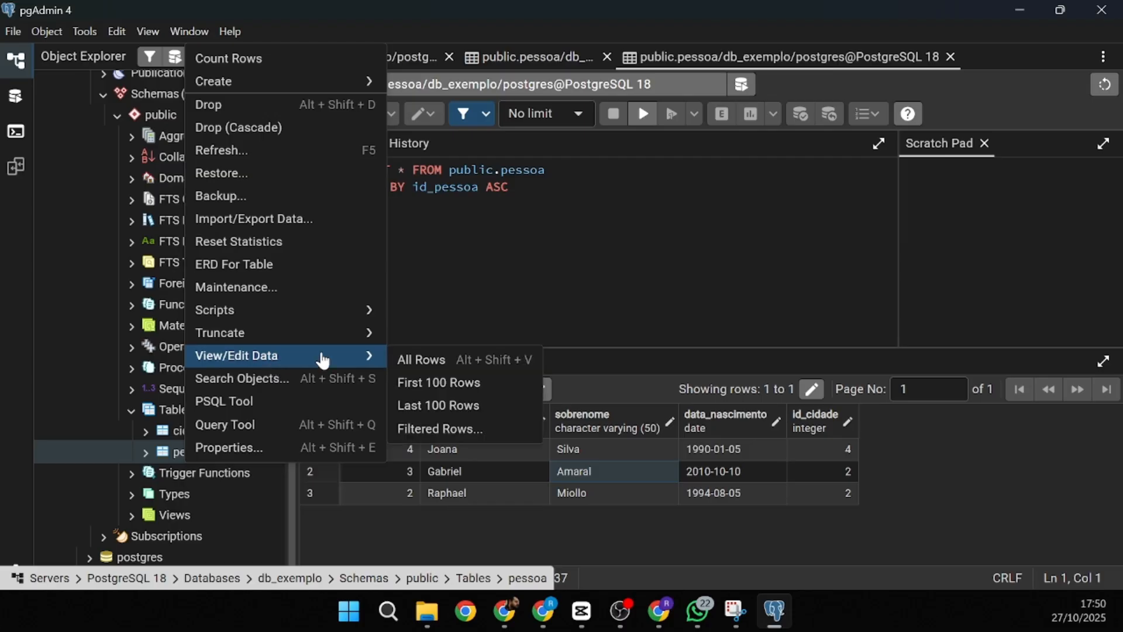
pyautogui.click(440, 362)
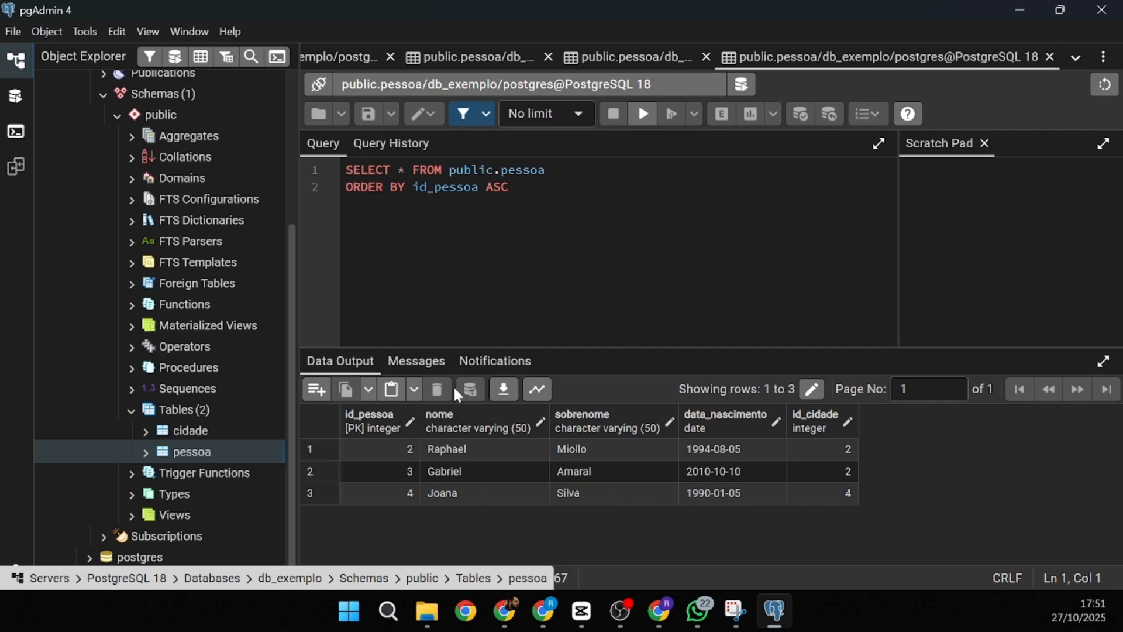
pyautogui.click(321, 493)
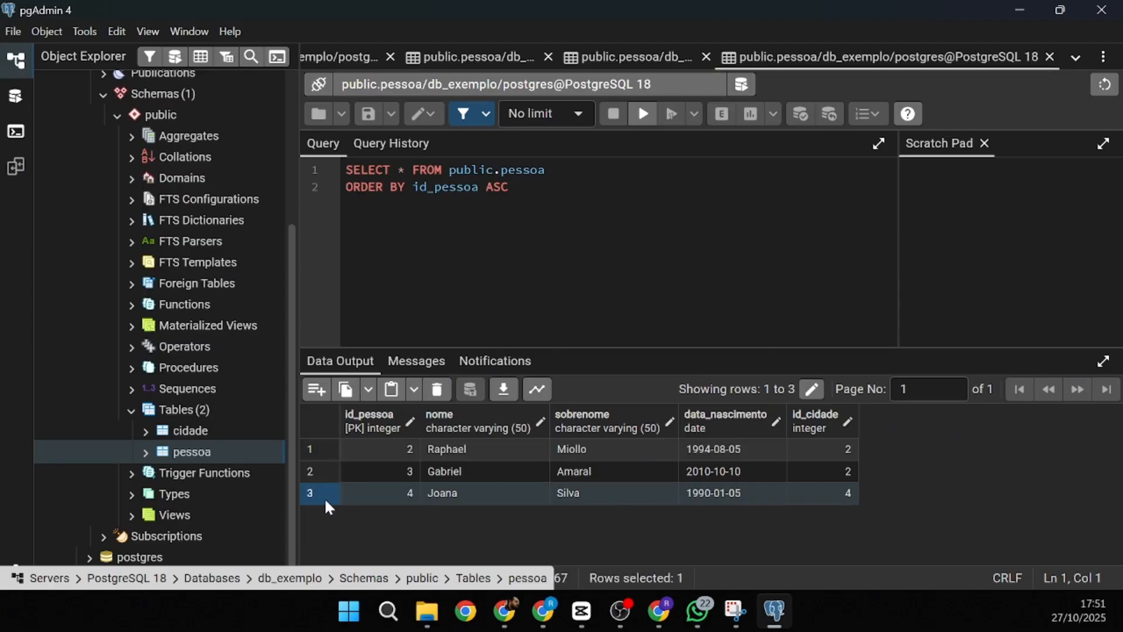
pyautogui.click(437, 389)
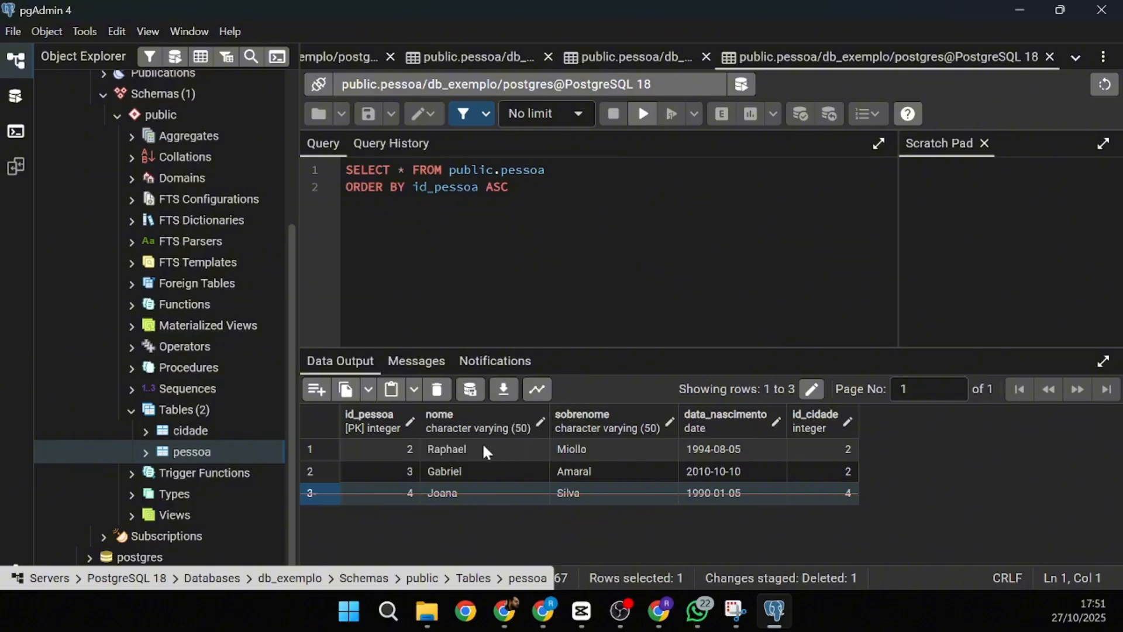
pyautogui.click(470, 388)
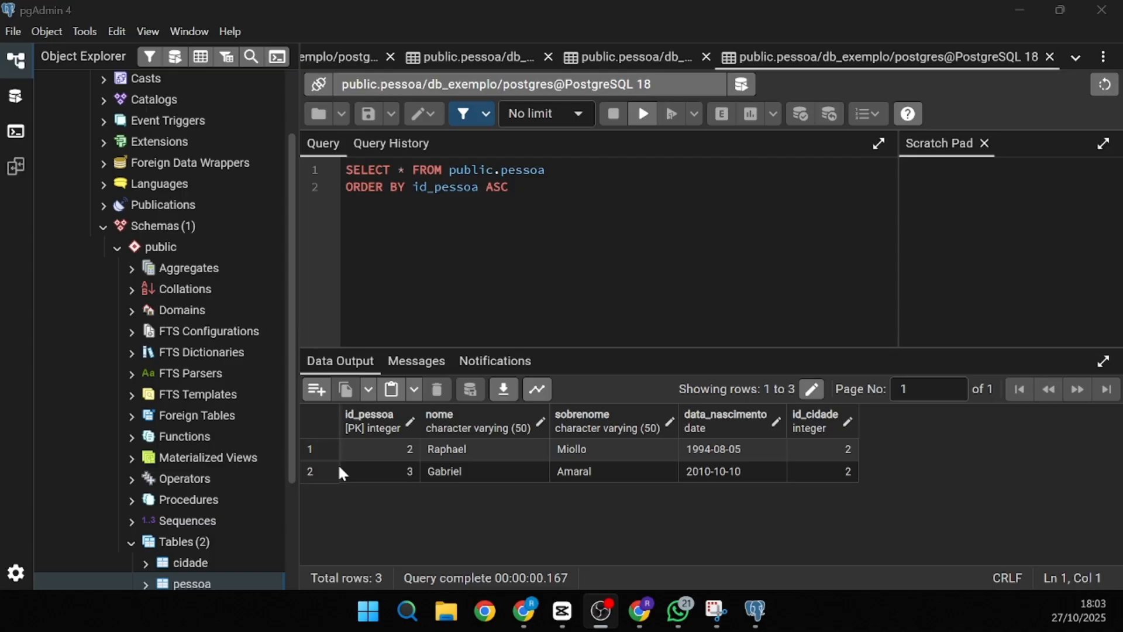
# - Drop the pessoa table from db_exemplo's Tables in Object Explorer, confirming the drop
pyautogui.scroll(-3, 202, 447)
pyautogui.scroll(6, 174, 234)
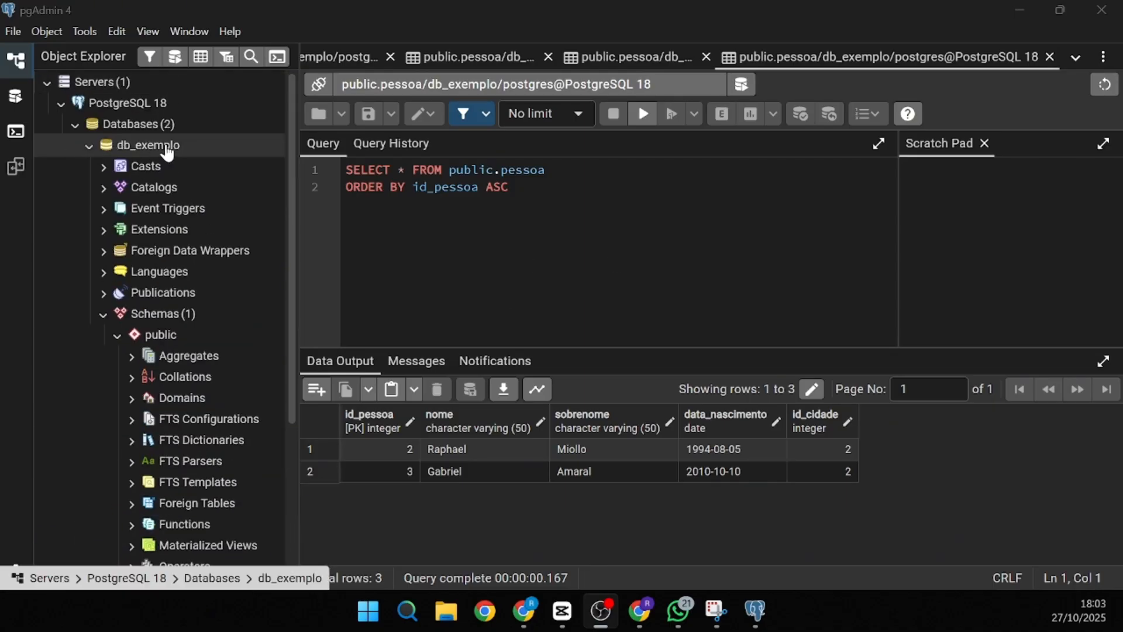
pyautogui.scroll(-3, 168, 329)
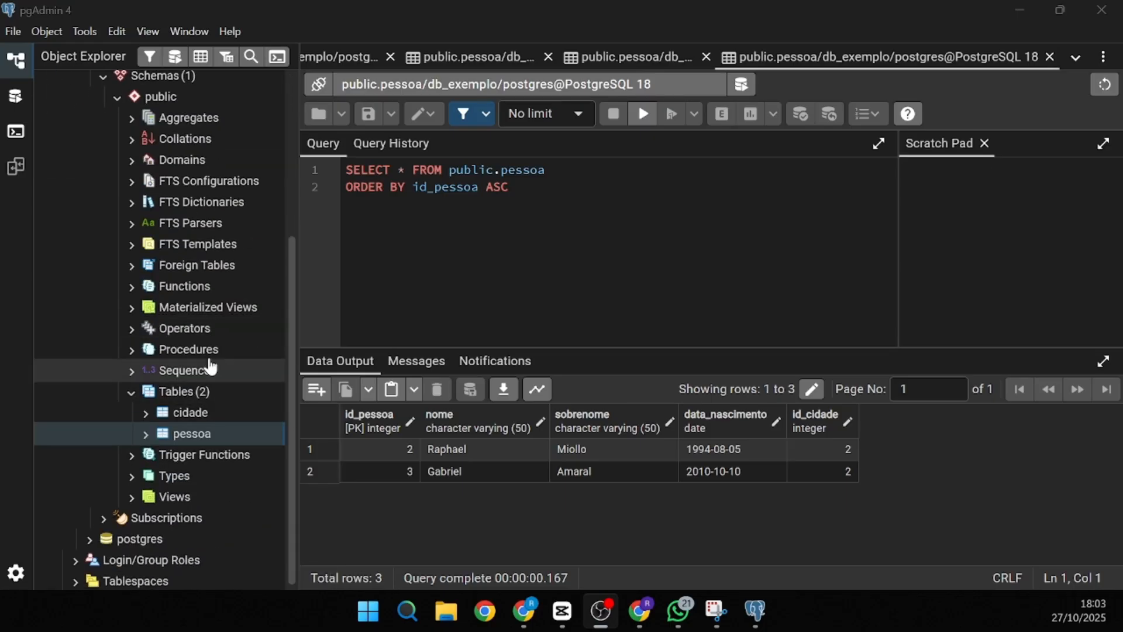
pyautogui.click(195, 418)
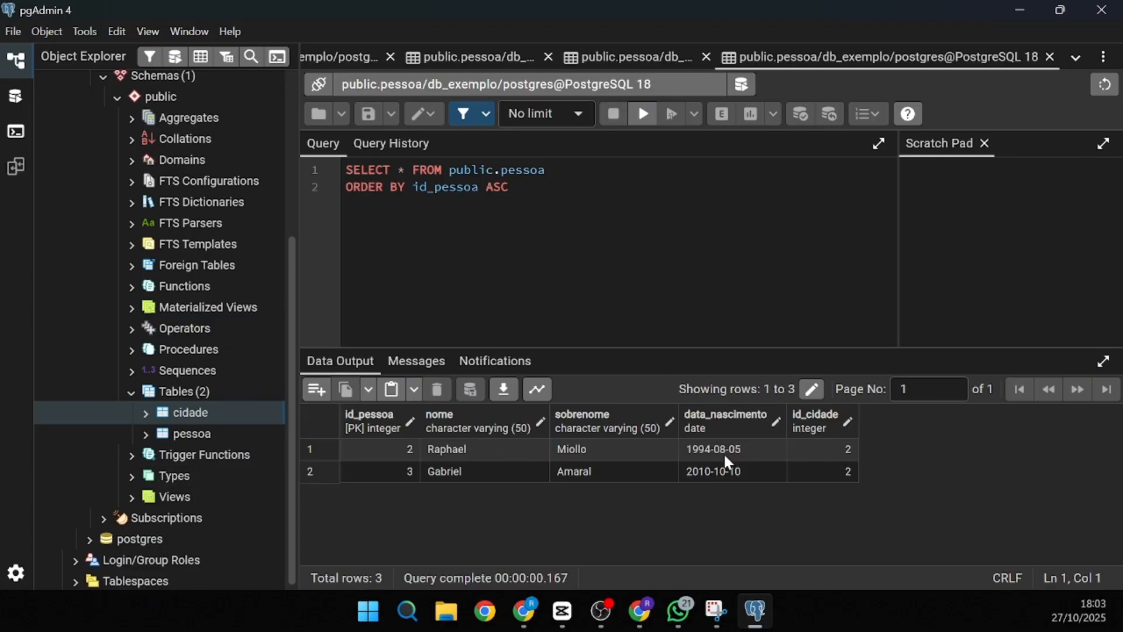
pyautogui.scroll(2, 236, 440)
pyautogui.scroll(-2, 223, 443)
pyautogui.scroll(2, 174, 393)
pyautogui.scroll(-2, 236, 479)
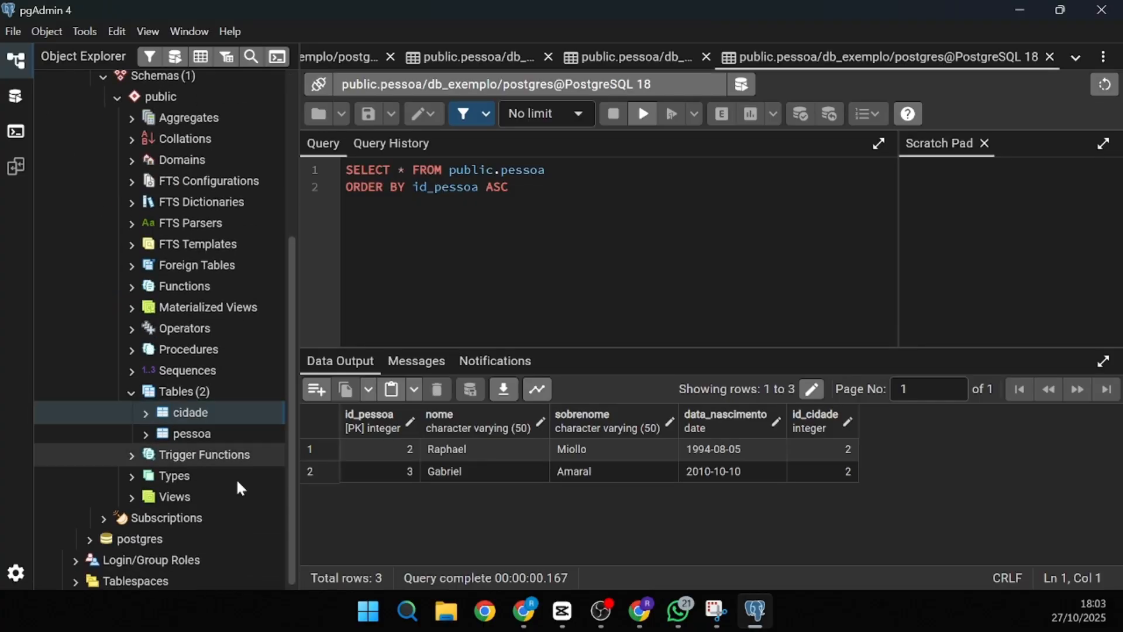
pyautogui.click(202, 433)
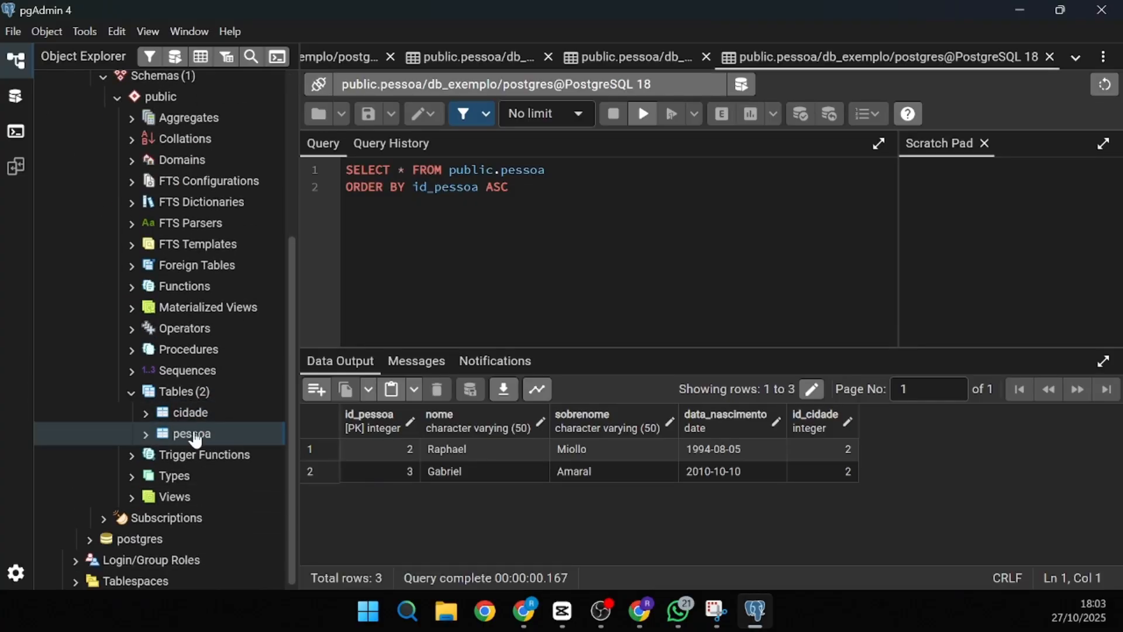
pyautogui.rightClick(196, 439)
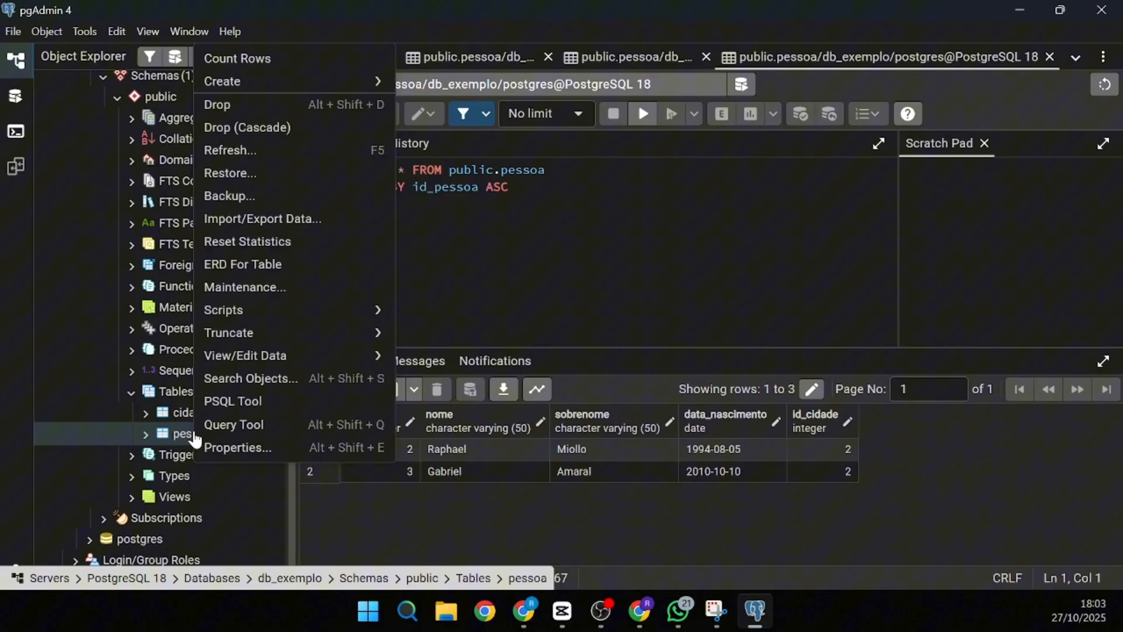
pyautogui.click(291, 105)
pyautogui.click(787, 193)
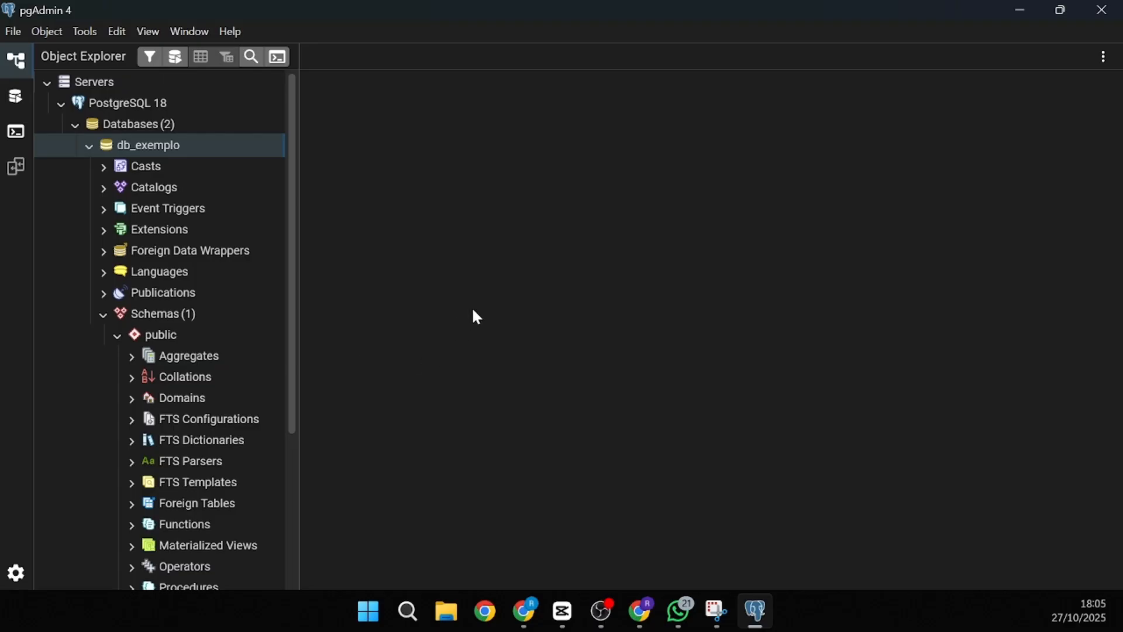
# - Force-drop the db_exemplo database and confirm, leaving only postgres
pyautogui.scroll(-4, 76, 222)
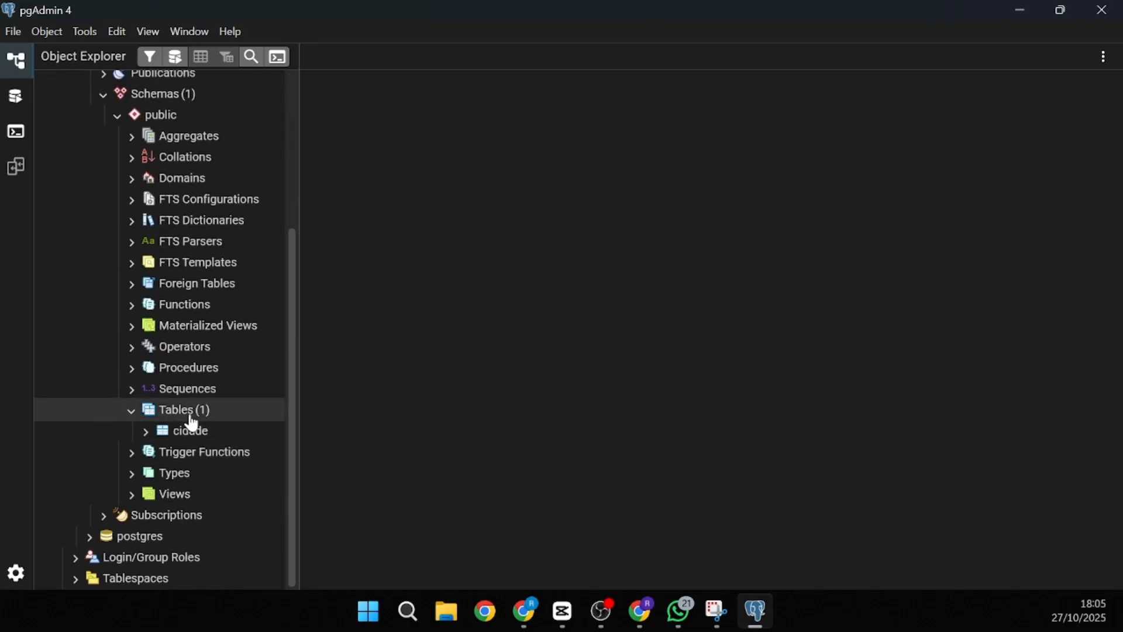
pyautogui.scroll(4, 180, 416)
pyautogui.rightClick(151, 146)
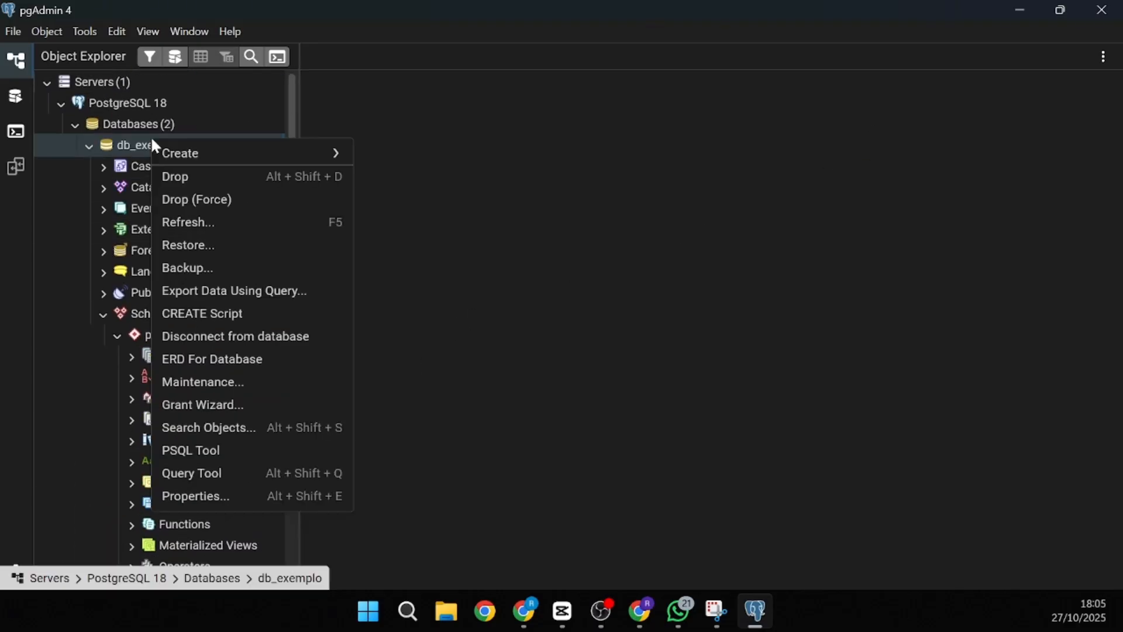
pyautogui.click(200, 201)
pyautogui.click(777, 217)
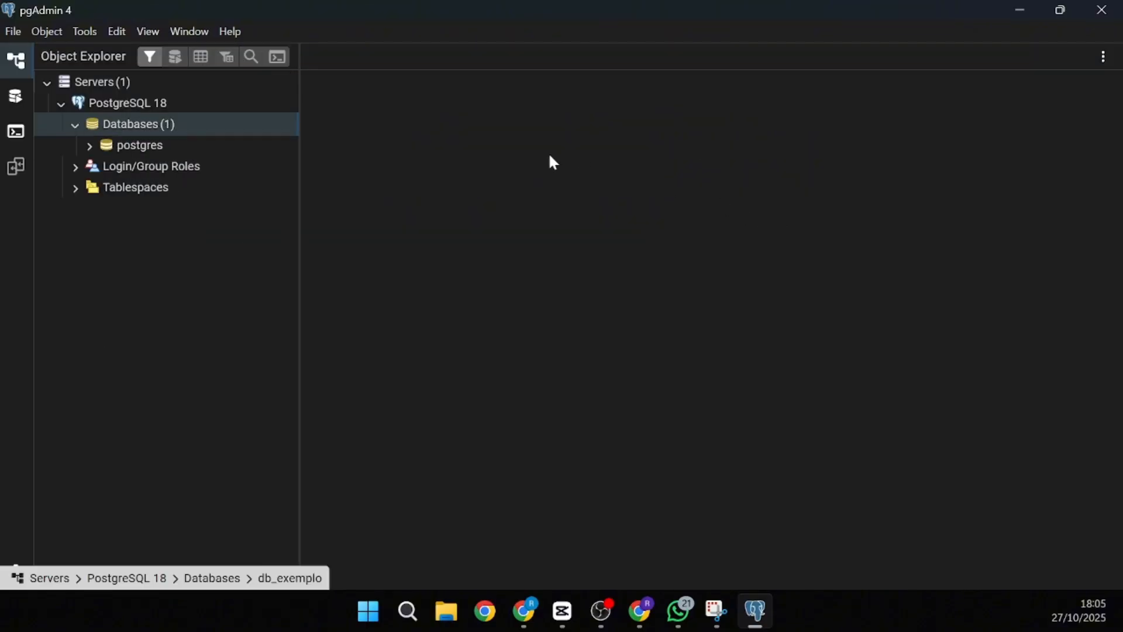
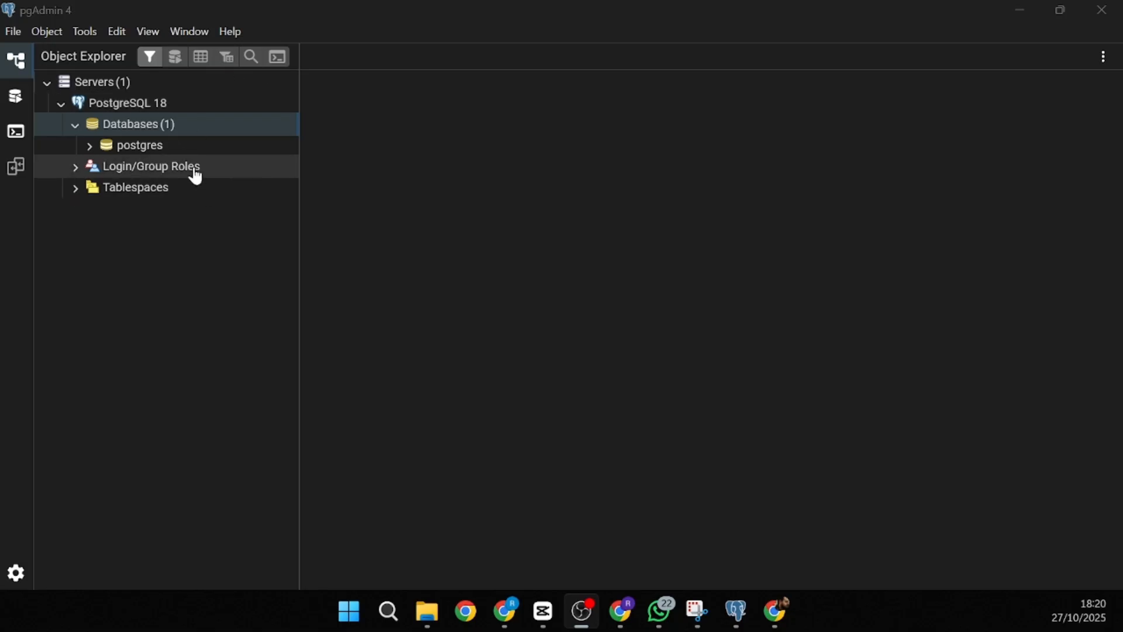
# - Create a new database named db_exemplo under the PostgreSQL 18 server
pyautogui.rightClick(130, 126)
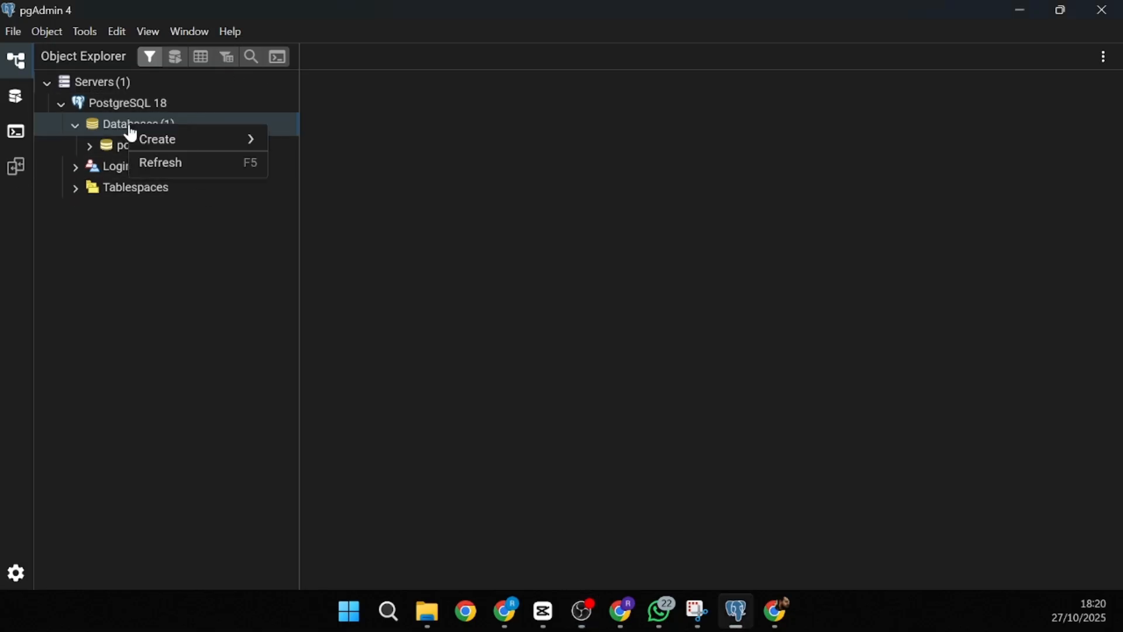
pyautogui.moveTo(146, 139)
pyautogui.click(301, 146)
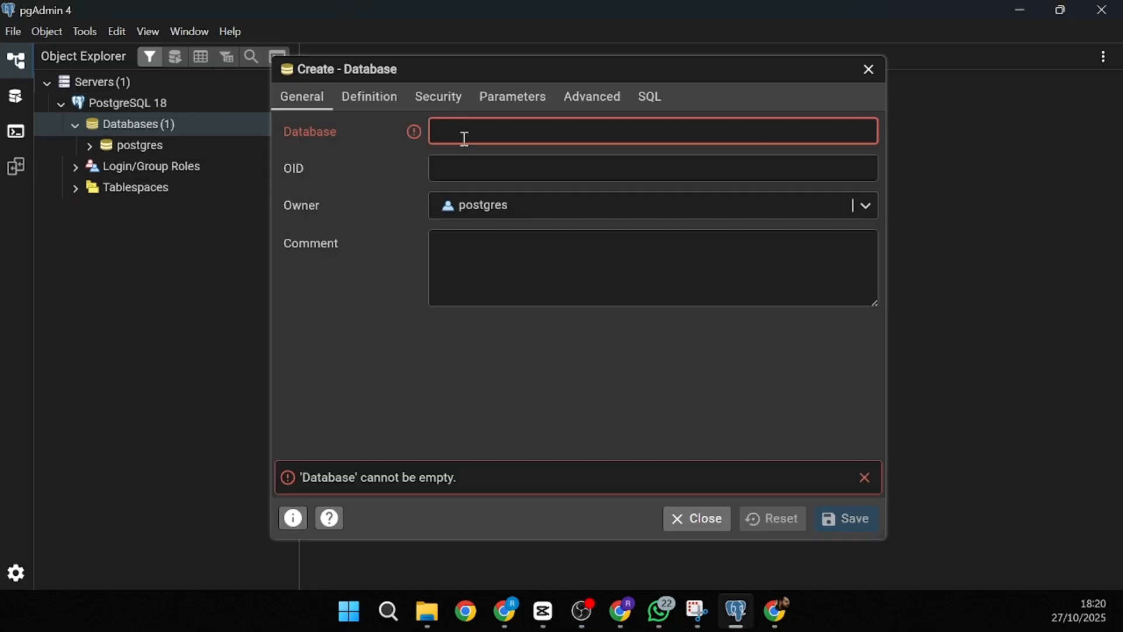
pyautogui.write('db_exemplo')
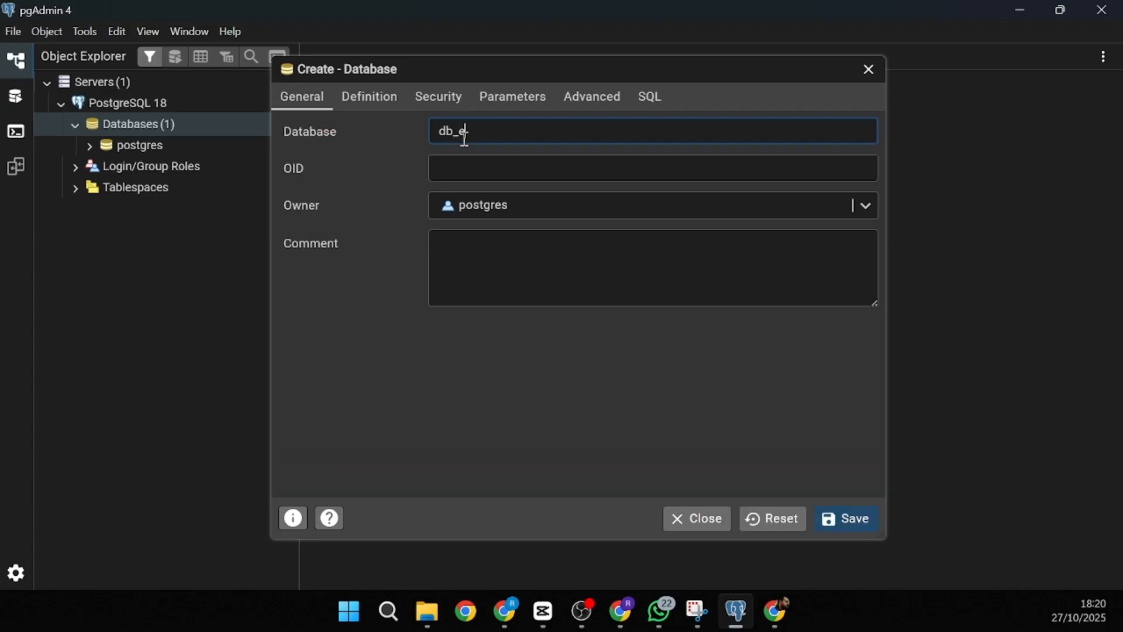
pyautogui.click(850, 518)
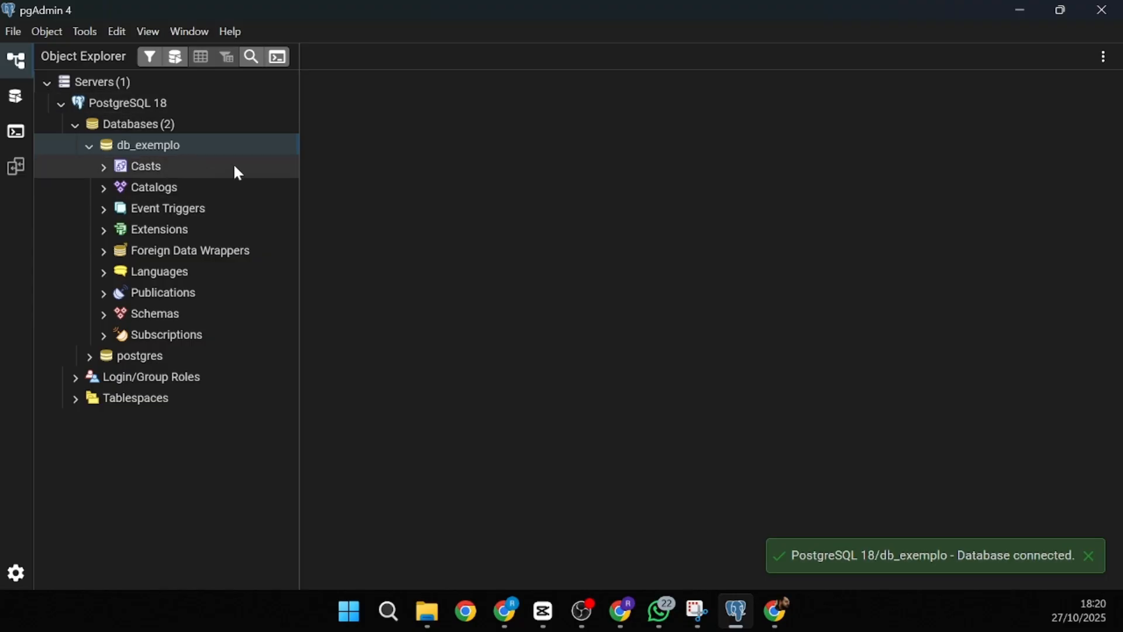
# - Expand db_exemplo's public schema Tables, then open an empty Query Tool on db_exemplo
pyautogui.click(104, 315)
pyautogui.scroll(-3, 123, 340)
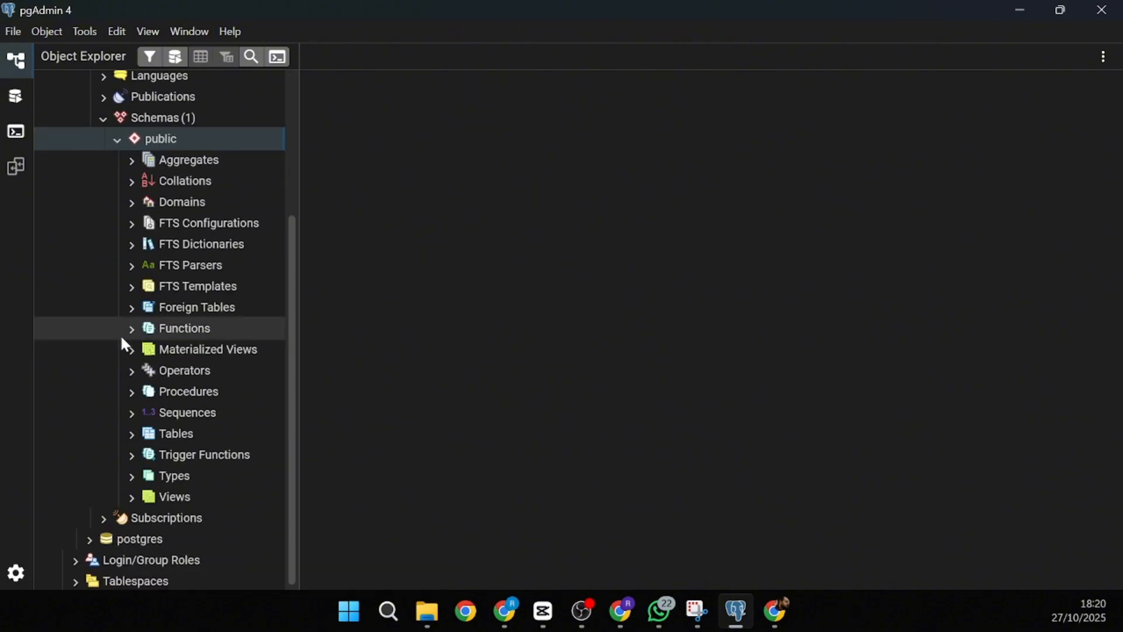
pyautogui.click(132, 435)
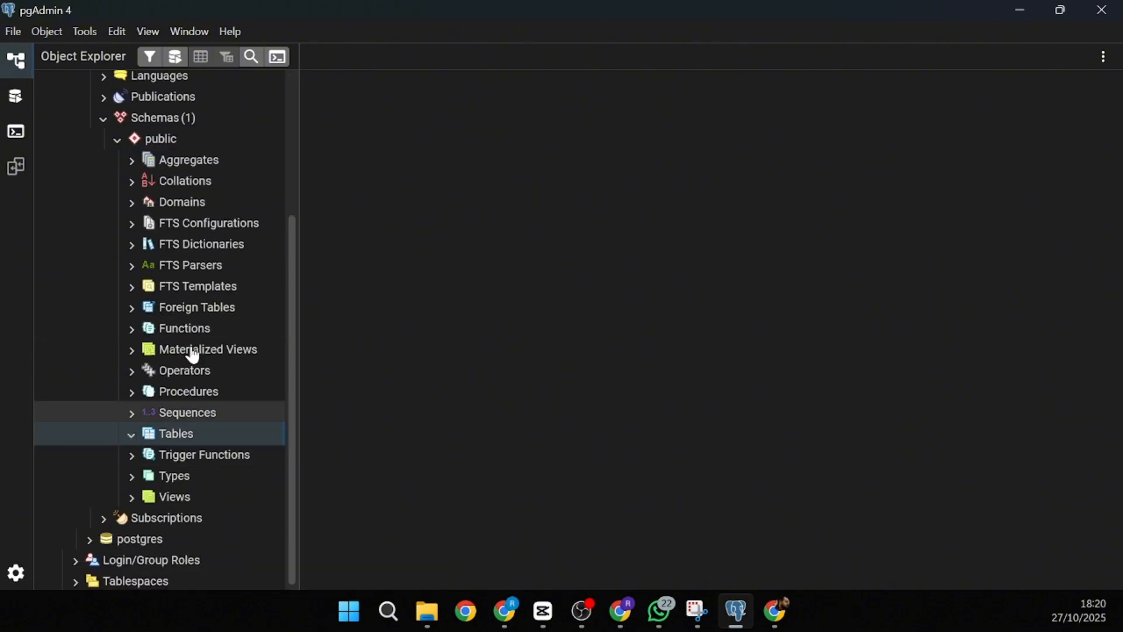
pyautogui.scroll(3, 202, 304)
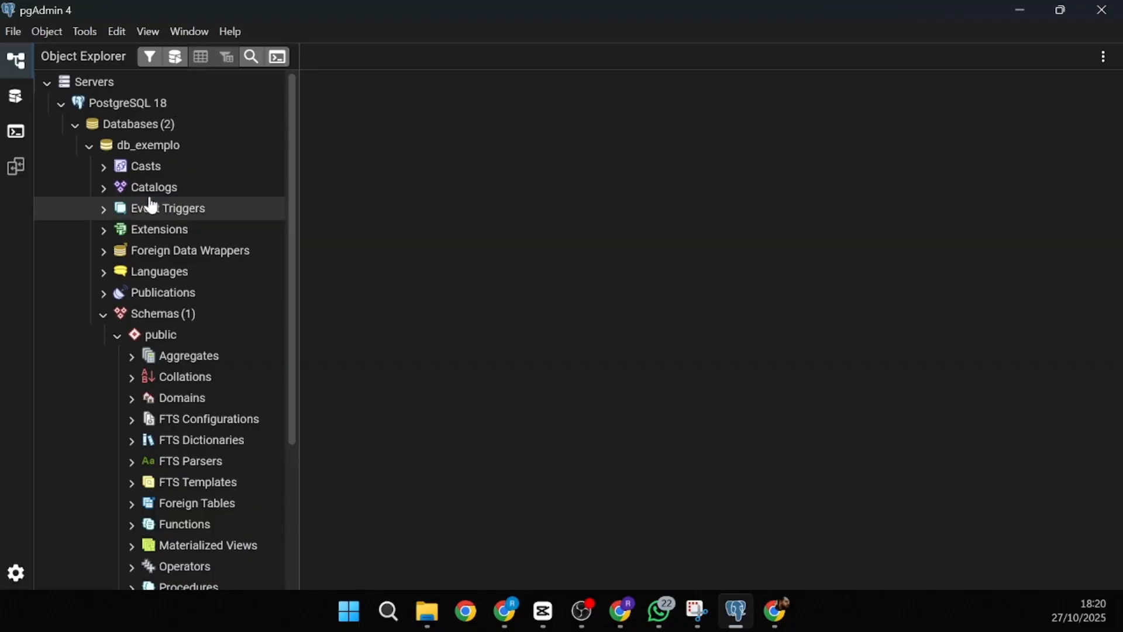
pyautogui.click(173, 61)
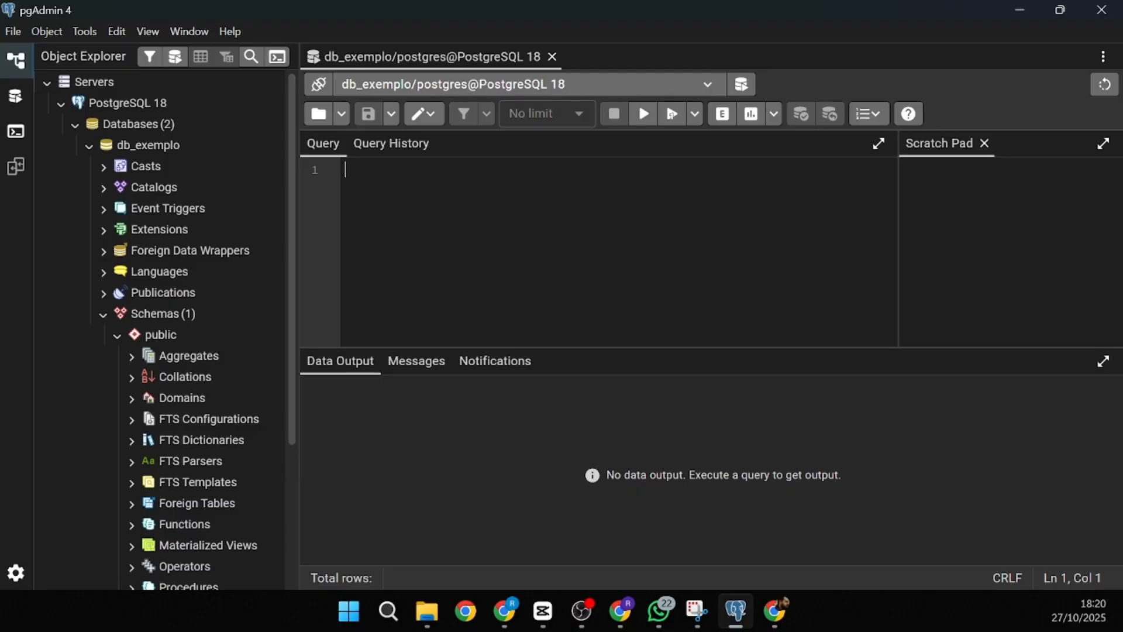
# - Paste the CREATE TABLE cidade script and review its id SERIAL PRIMARY KEY column
pyautogui.hotkey('alt', 'Tab')
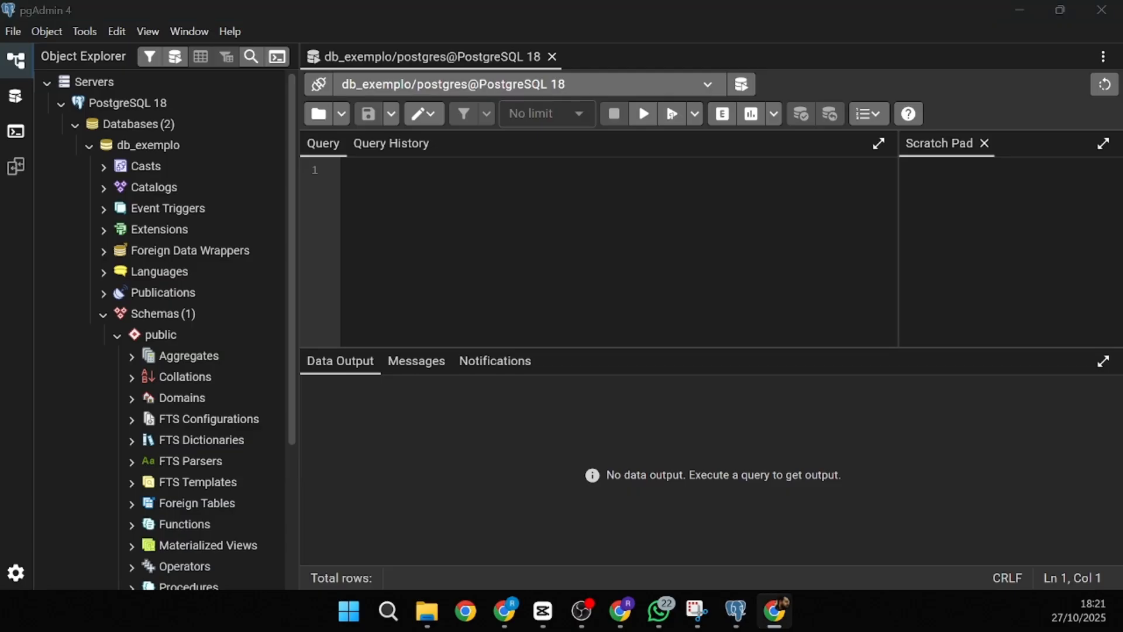
pyautogui.hotkey('alt', 'Tab')
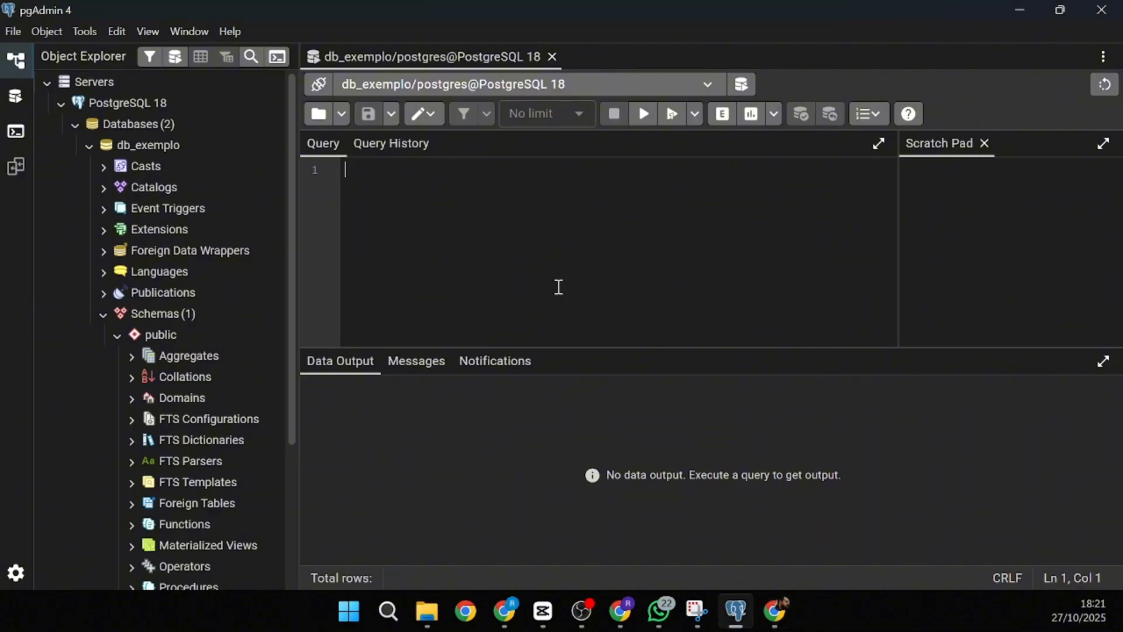
pyautogui.write('CREATE TABLE cidade (   id              SERIAL PRIMARY KEY,   nome_da_cidade  VARCHAR(120) NOT NULL UNIQUE );')
pyautogui.click(540, 169)
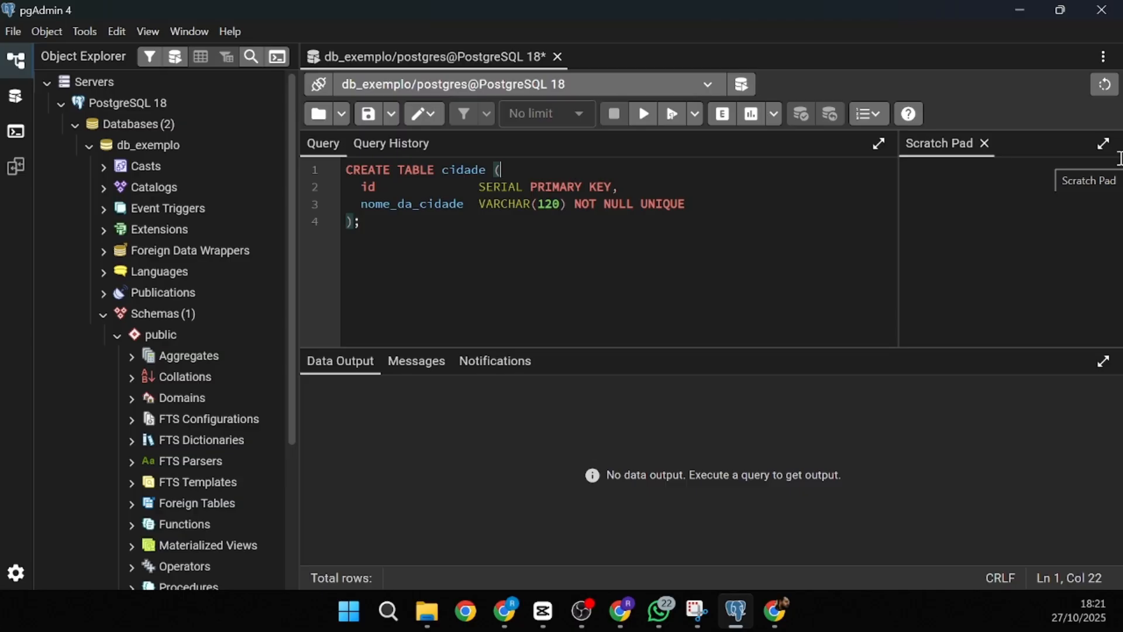
pyautogui.doubleClick(451, 171)
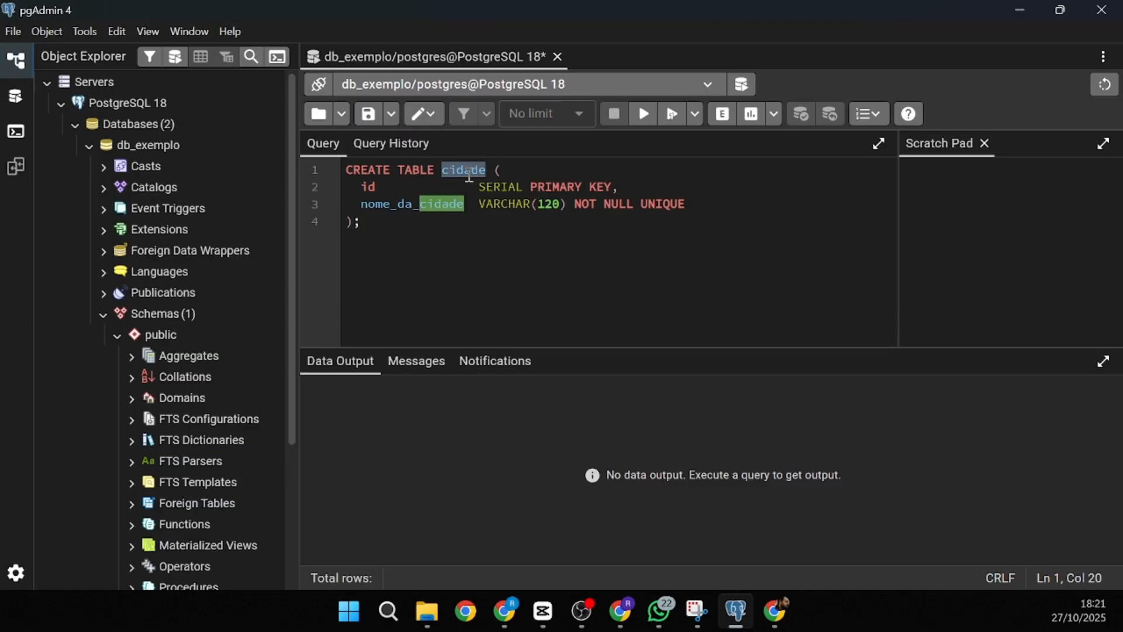
pyautogui.moveTo(360, 184); pyautogui.dragTo(377, 186)
pyautogui.click(382, 188)
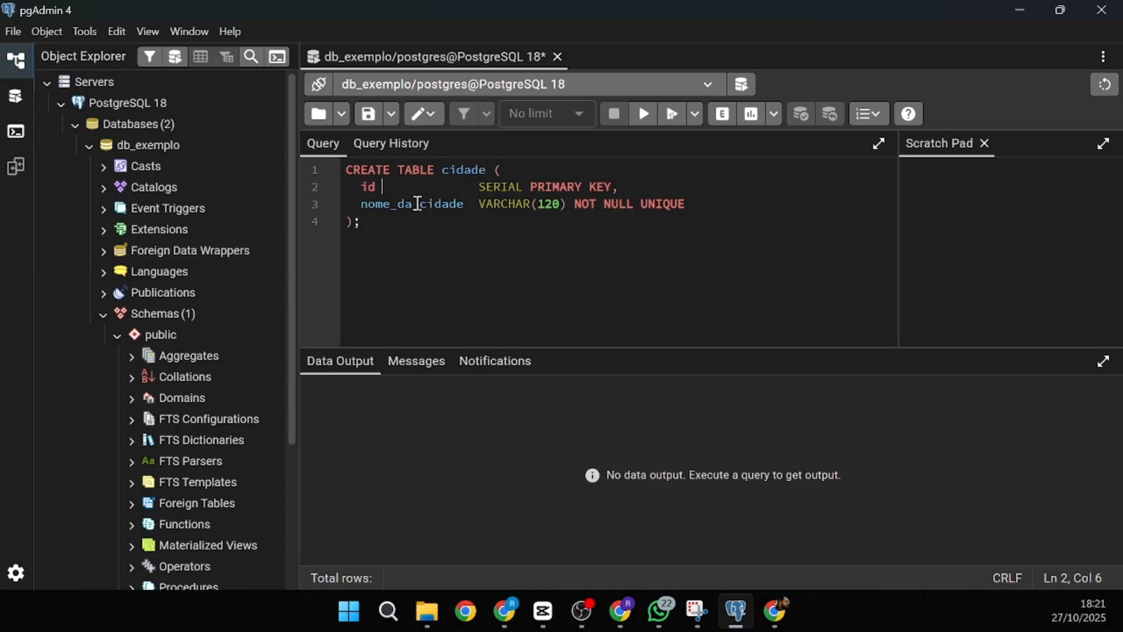
pyautogui.moveTo(473, 182); pyautogui.dragTo(531, 186)
pyautogui.click(576, 189)
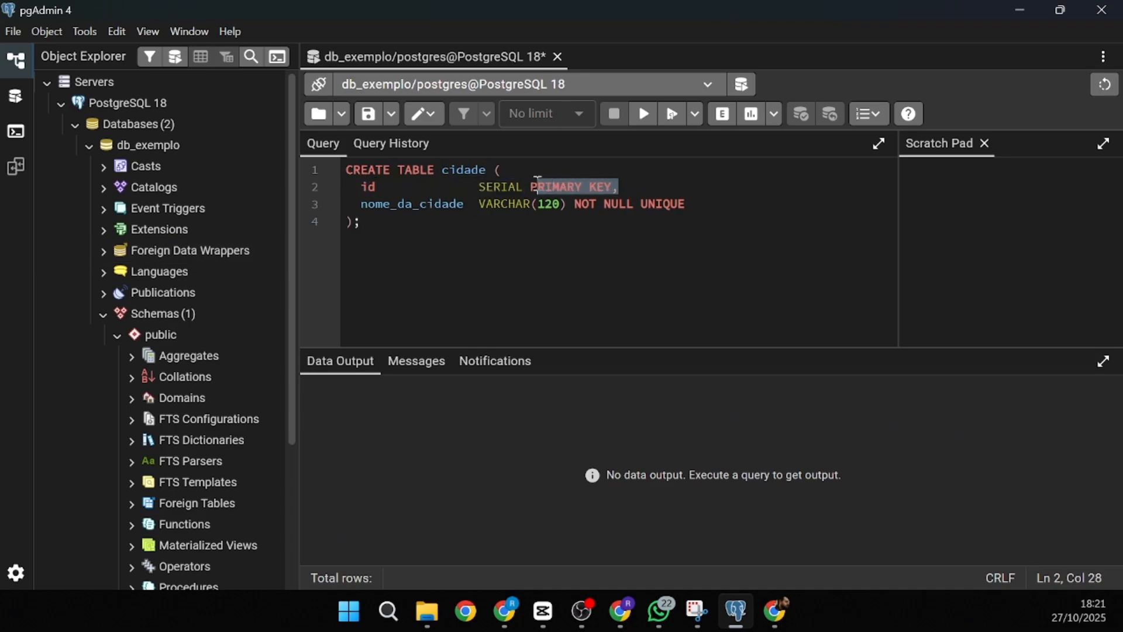
# - Rename nome_da_cidade to nome_cidade, change VARCHAR(120) to VARCHAR(60), and run the script
pyautogui.doubleClick(408, 205)
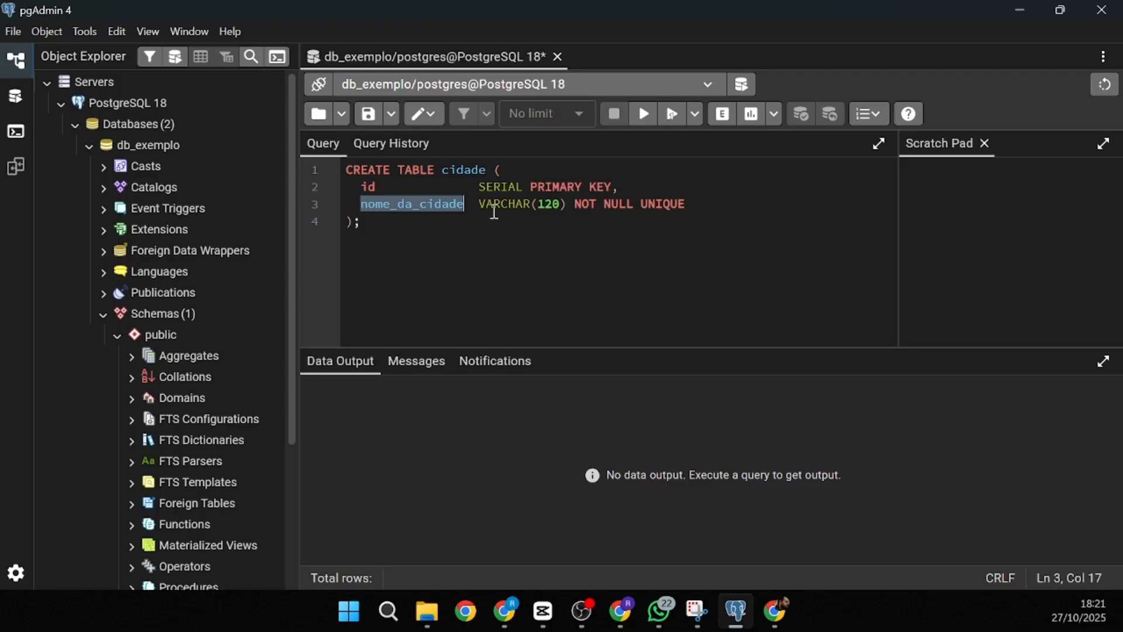
pyautogui.click(467, 212)
pyautogui.press('Left')
pyautogui.press('Left')
pyautogui.press('Left')
pyautogui.press('Left')
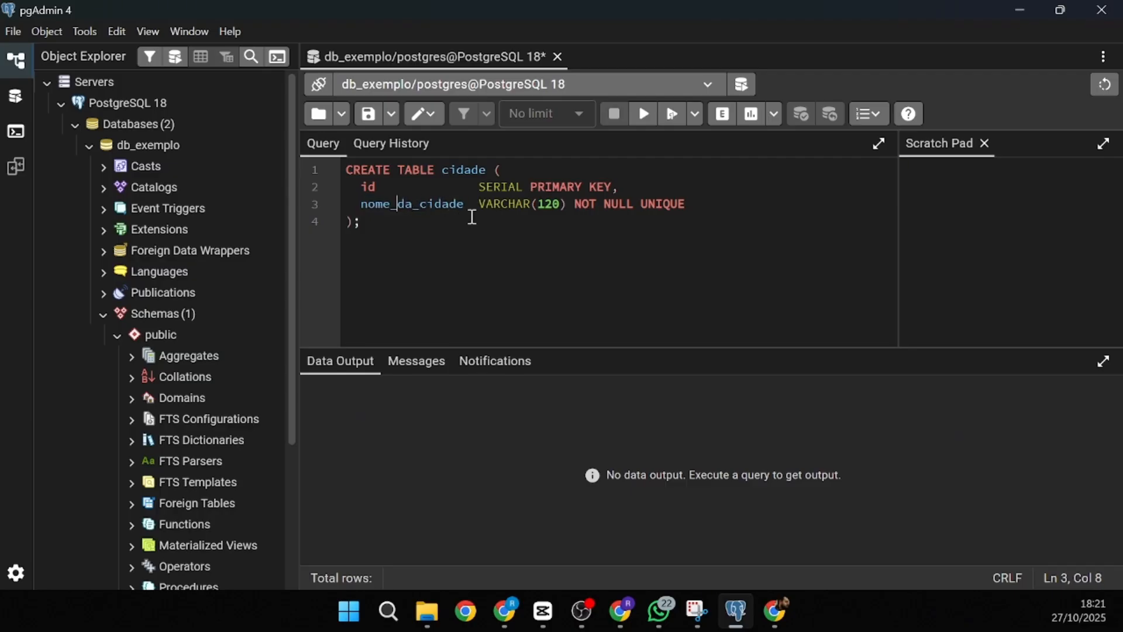
pyautogui.press('Delete')
pyautogui.press('Delete')
pyautogui.press('Delete')
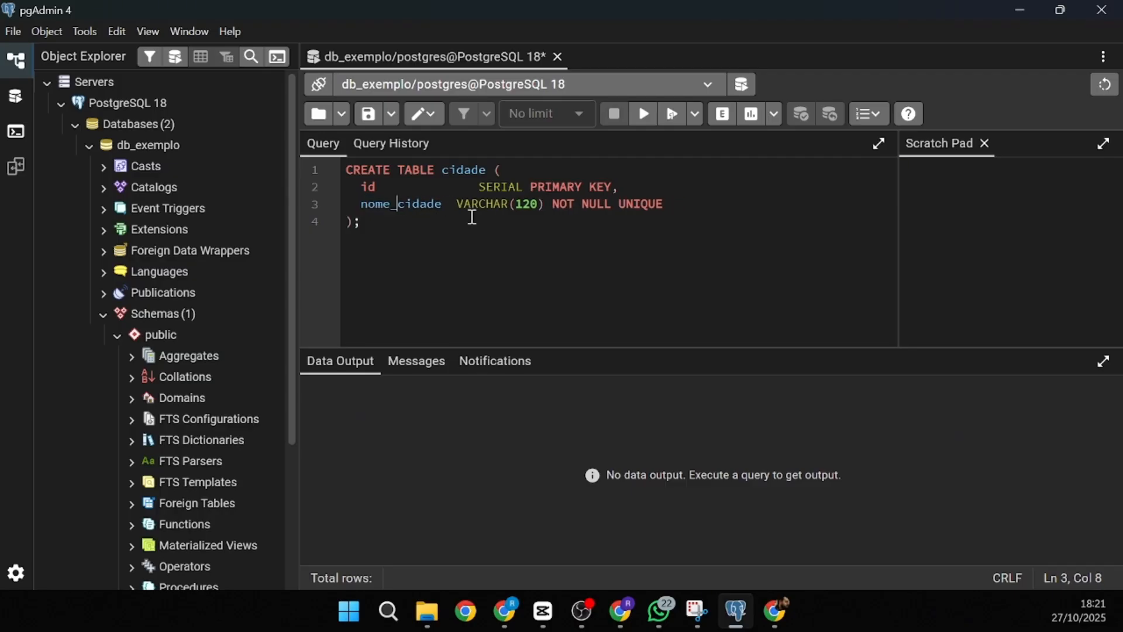
pyautogui.doubleClick(526, 204)
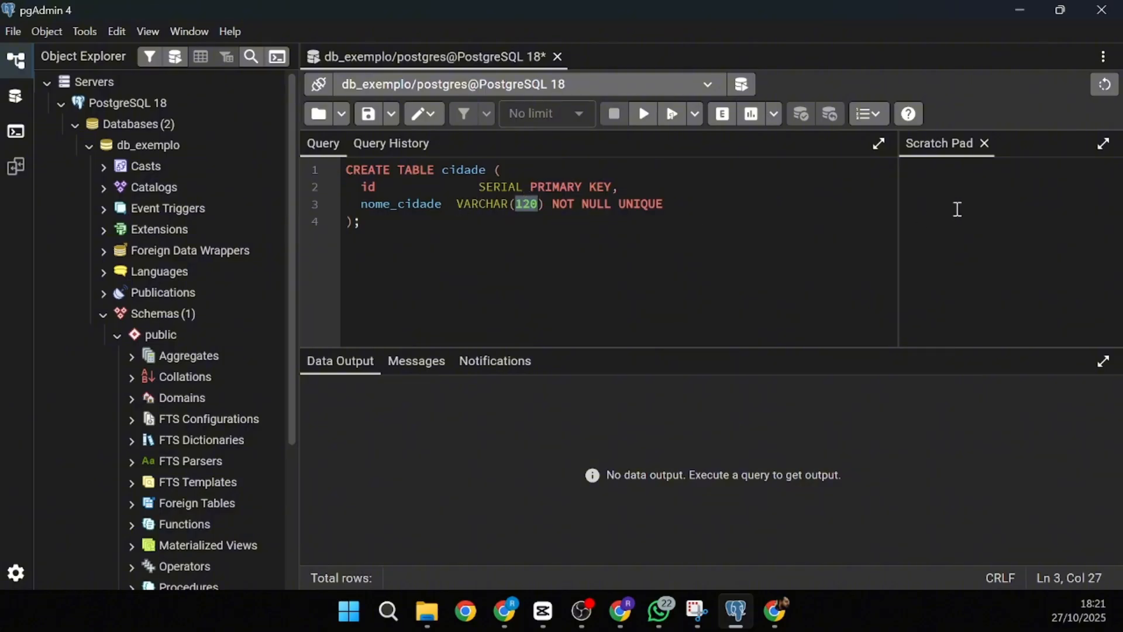
pyautogui.write('60')
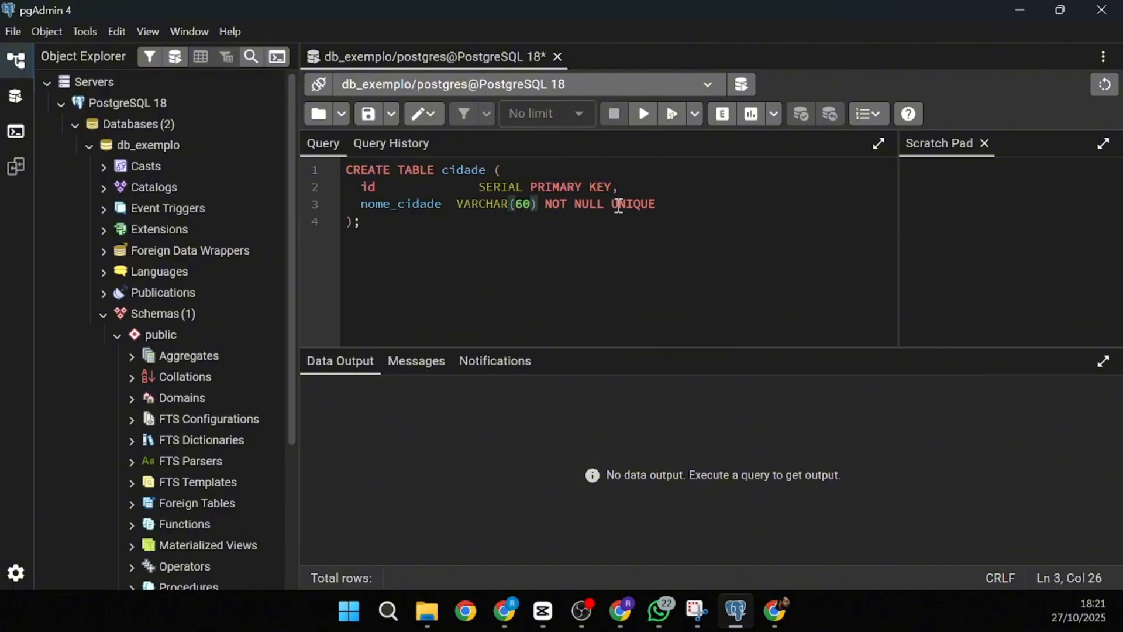
pyautogui.click(644, 122)
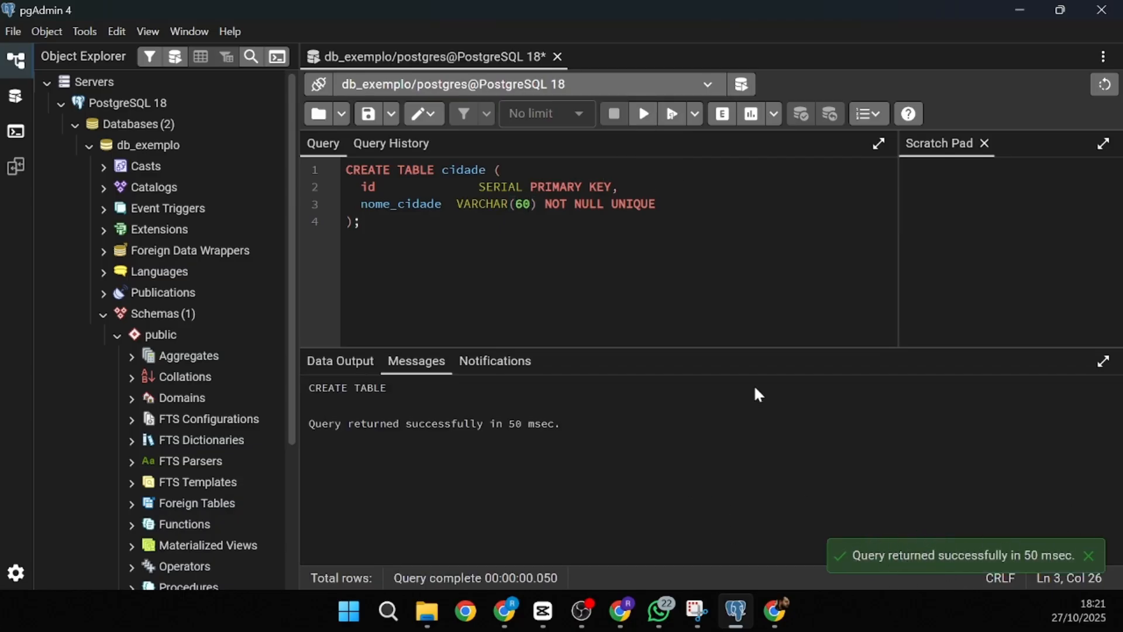
# - Refresh the public schema's Tables list so cidade appears, and expand cidade
pyautogui.scroll(-3, 176, 380)
pyautogui.click(183, 549)
pyautogui.scroll(-3, 158, 491)
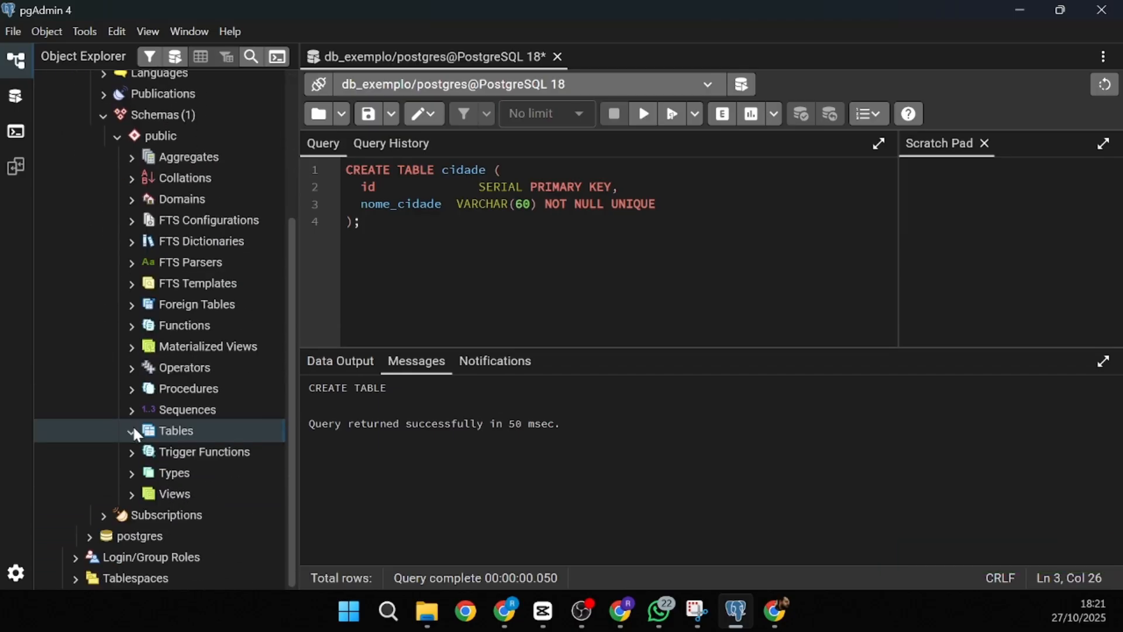
pyautogui.rightClick(134, 433)
pyautogui.click(155, 467)
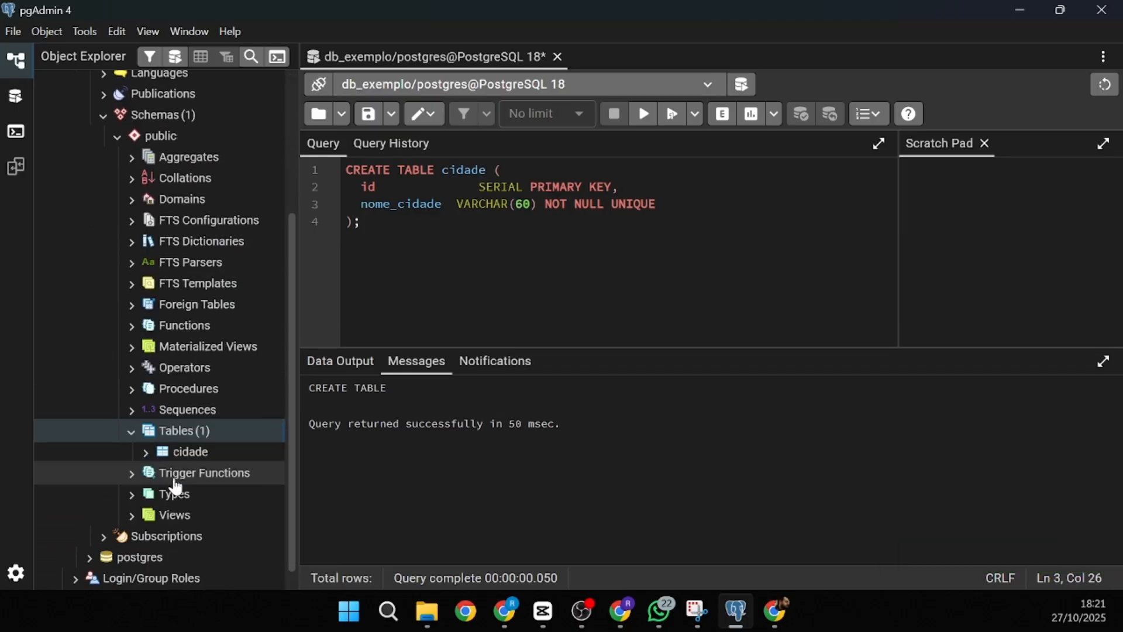
pyautogui.click(146, 452)
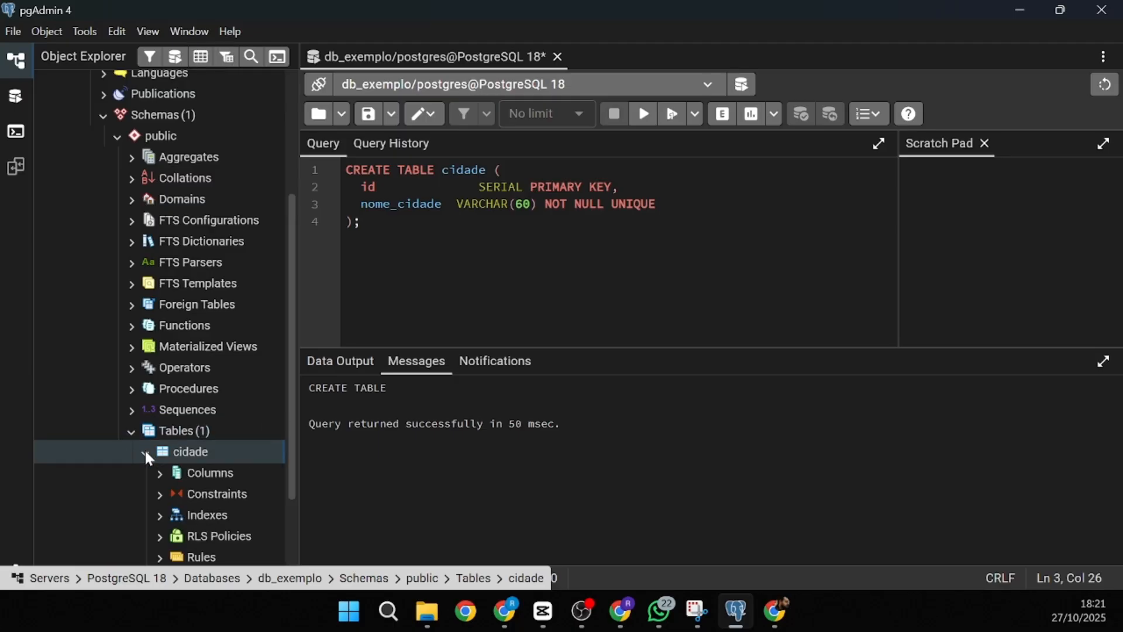
# - Open and dismiss the cidade table's context menu, then select the whole CREATE TABLE query
pyautogui.scroll(-2, 191, 456)
pyautogui.rightClick(199, 306)
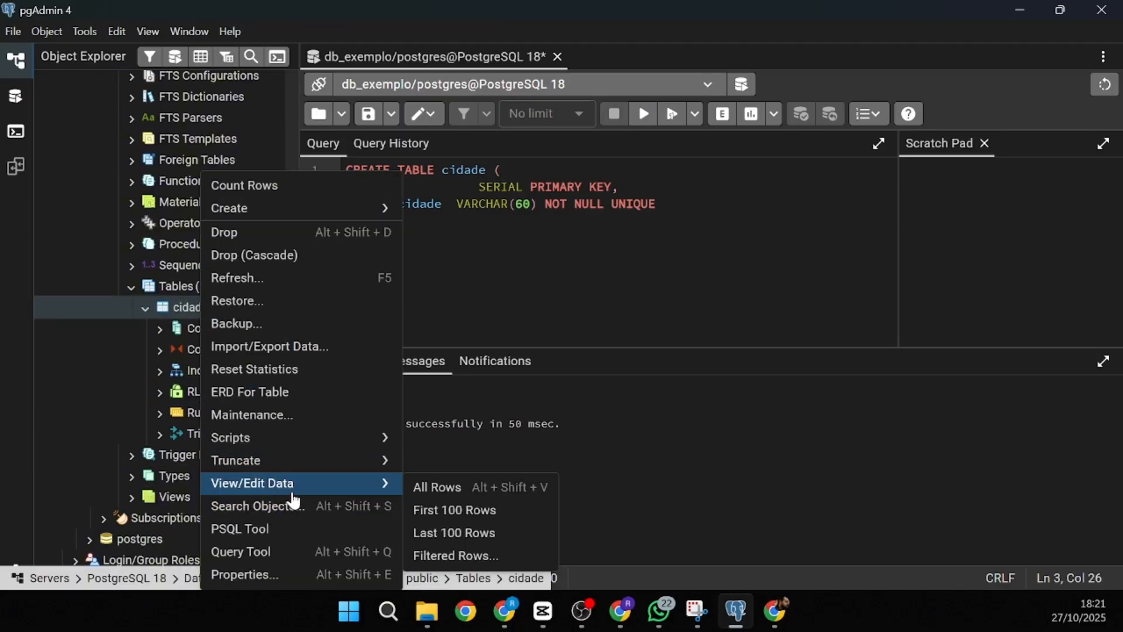
pyautogui.moveTo(289, 490)
pyautogui.click(681, 277)
pyautogui.moveTo(429, 225); pyautogui.dragTo(388, 119)
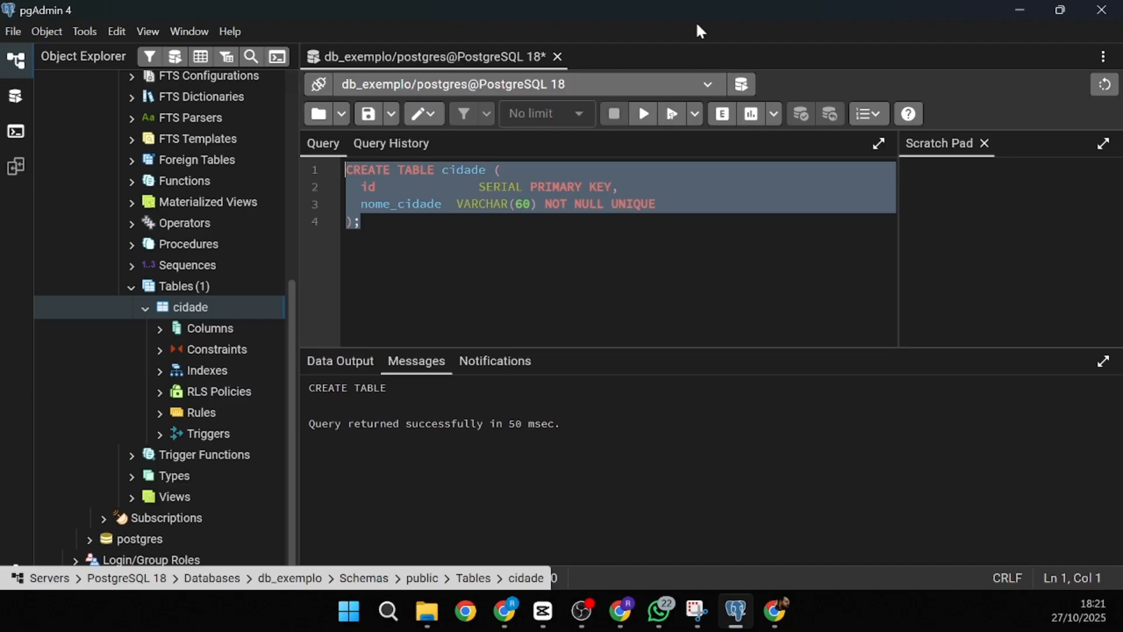
# - Replace the query with SELECT * FROM cidade and run it, showing empty id and nome_cidade columns
pyautogui.press('BackSpace')
pyautogui.write('SELEC')
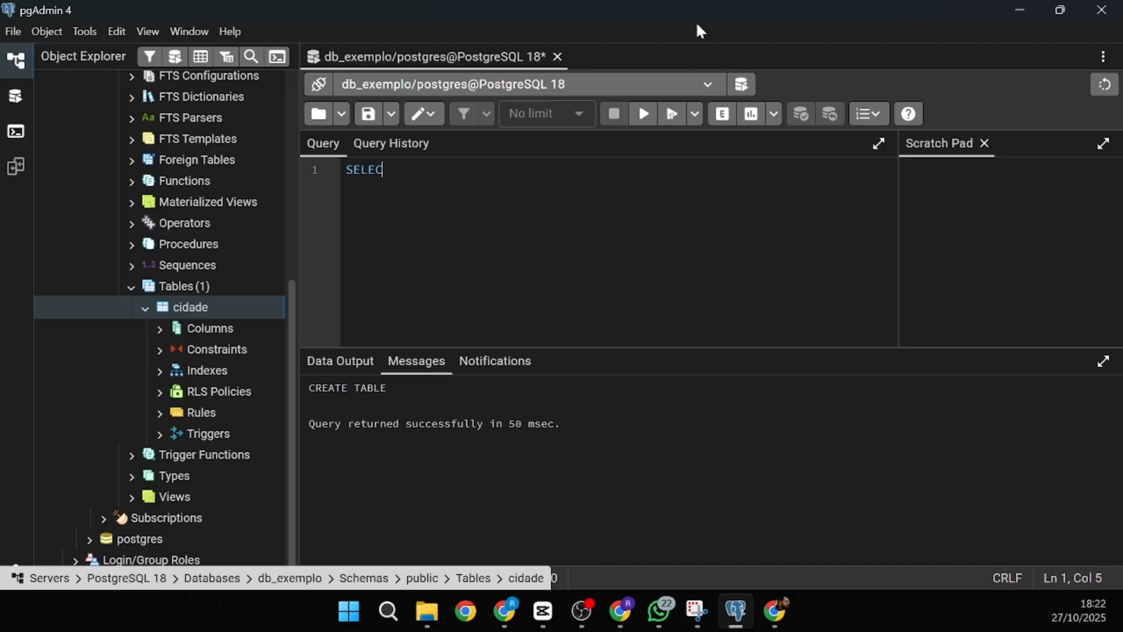
pyautogui.write('T * ')
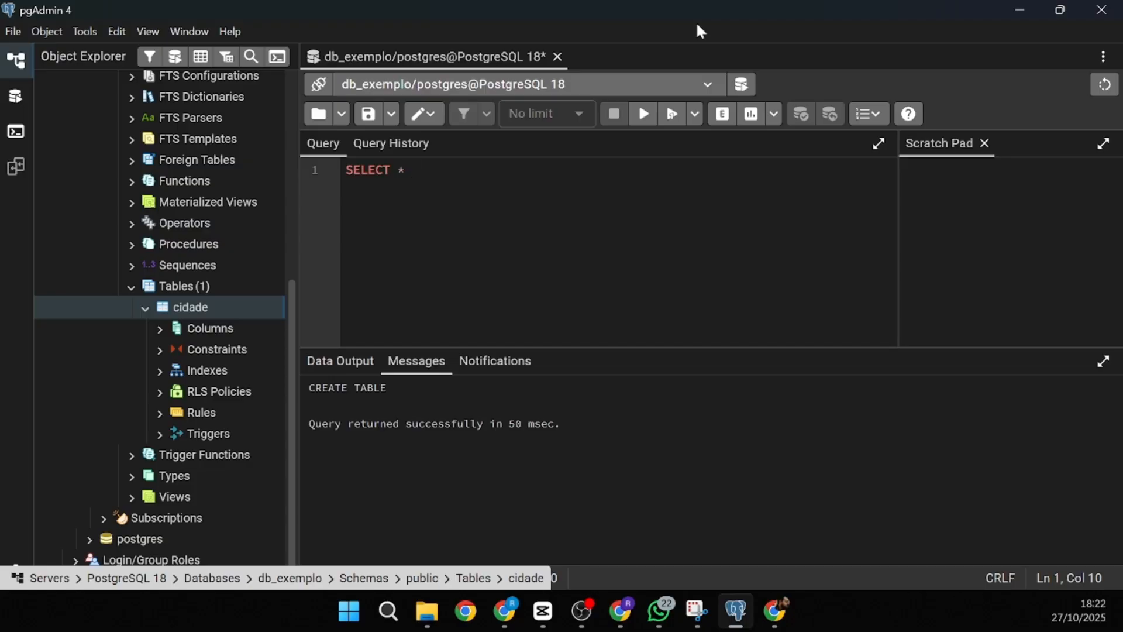
pyautogui.write('from cidade;')
pyautogui.click(646, 124)
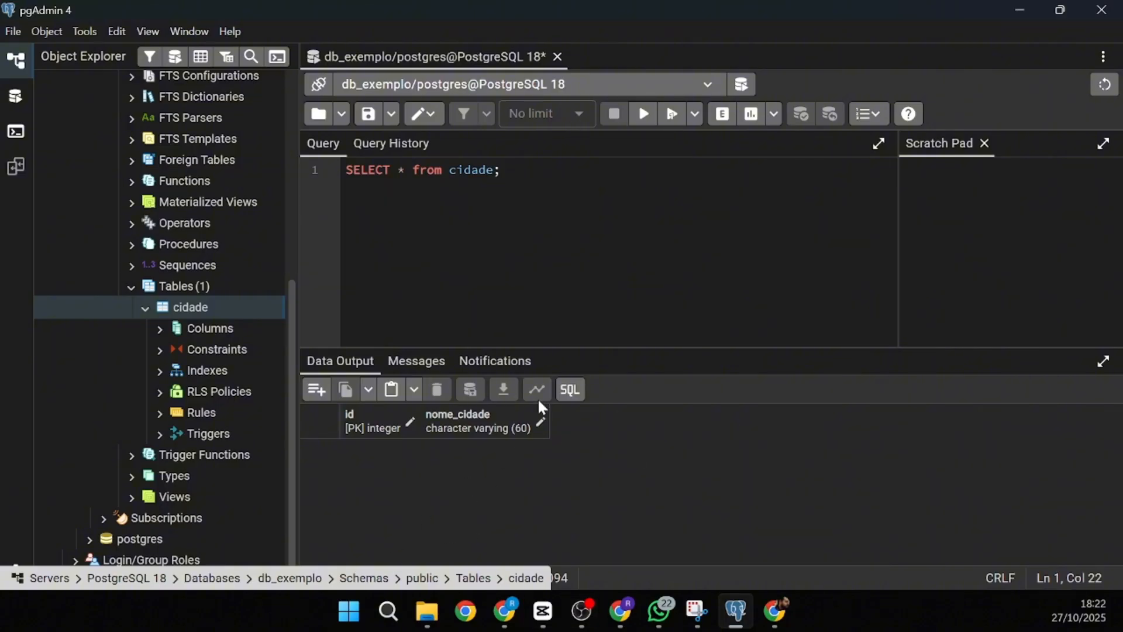
# - Delete the SELECT query so the editor is empty
pyautogui.hotkey('alt', 'Tab')
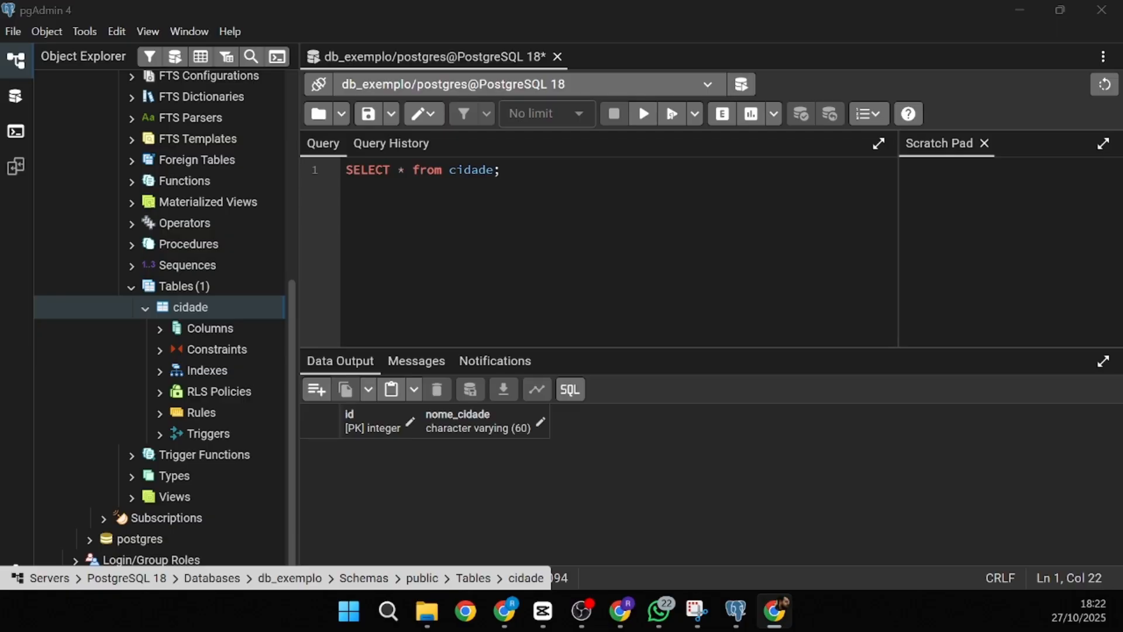
pyautogui.click(434, 191)
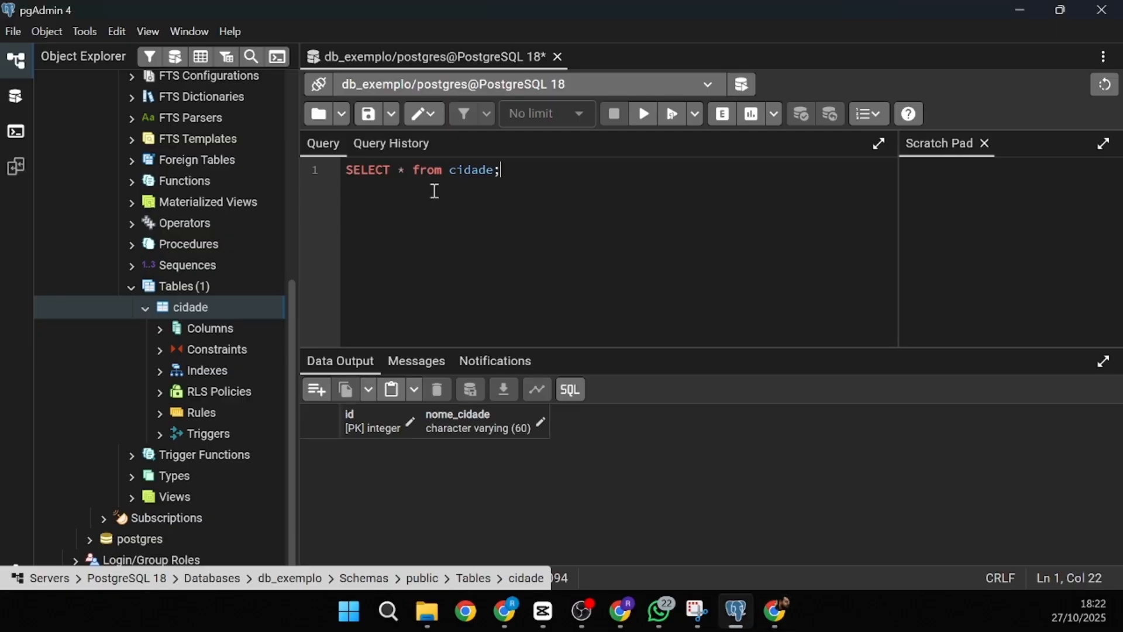
pyautogui.moveTo(433, 191); pyautogui.dragTo(356, 158)
pyautogui.press('BackSpace')
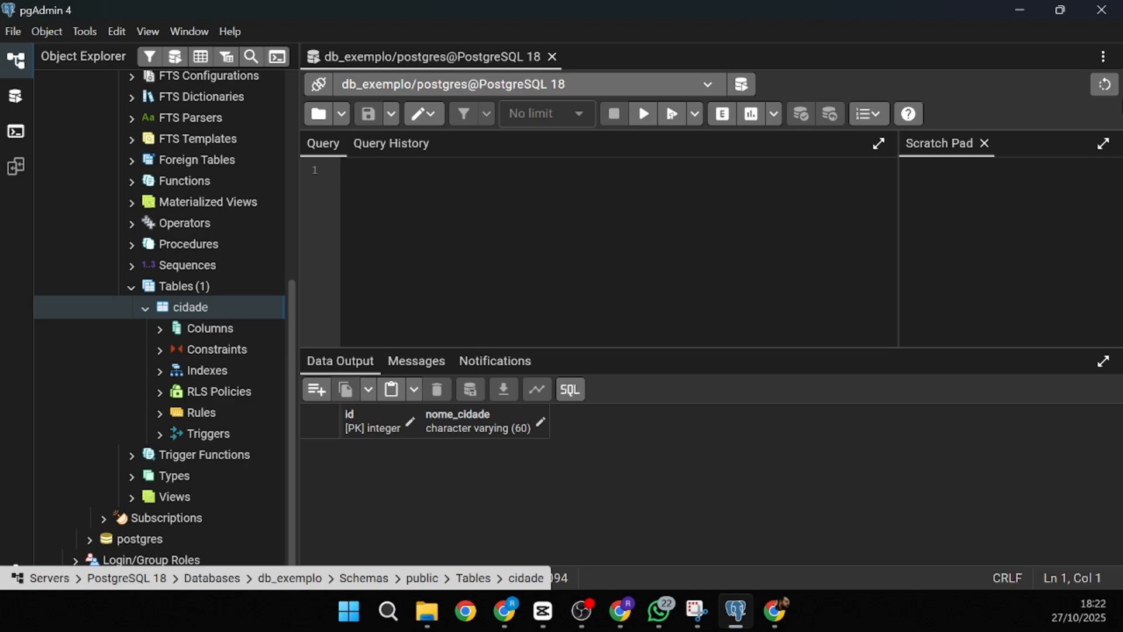
# - Write and run INSERT INTO cidade (nome_cidade) VALUES ('Santa Maria')
pyautogui.write('I')
pyautogui.press('BackSpace')
pyautogui.write('INSERT INTO ')
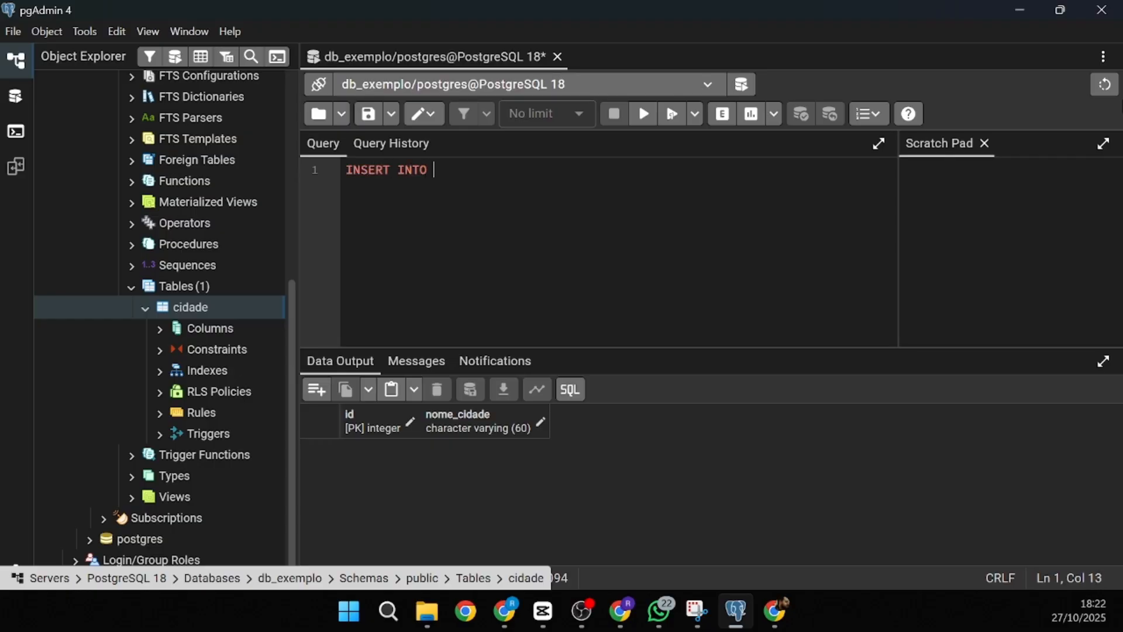
pyautogui.write('cidade')
pyautogui.write(' (')
pyautogui.write('nome')
pyautogui.write('_didade')
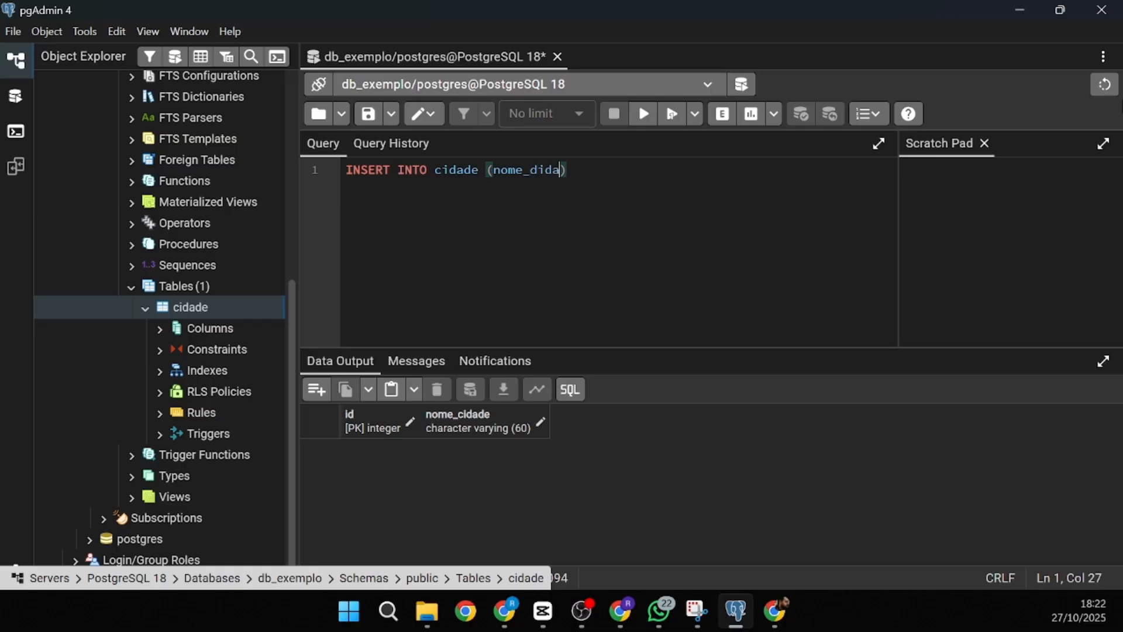
pyautogui.press('BackSpace')
pyautogui.press('BackSpace')
pyautogui.press('BackSpace')
pyautogui.press('BackSpace')
pyautogui.press('BackSpace')
pyautogui.press('BackSpace')
pyautogui.write('cidade) va')
pyautogui.press('BackSpace')
pyautogui.press('BackSpace')
pyautogui.write('VALUES')
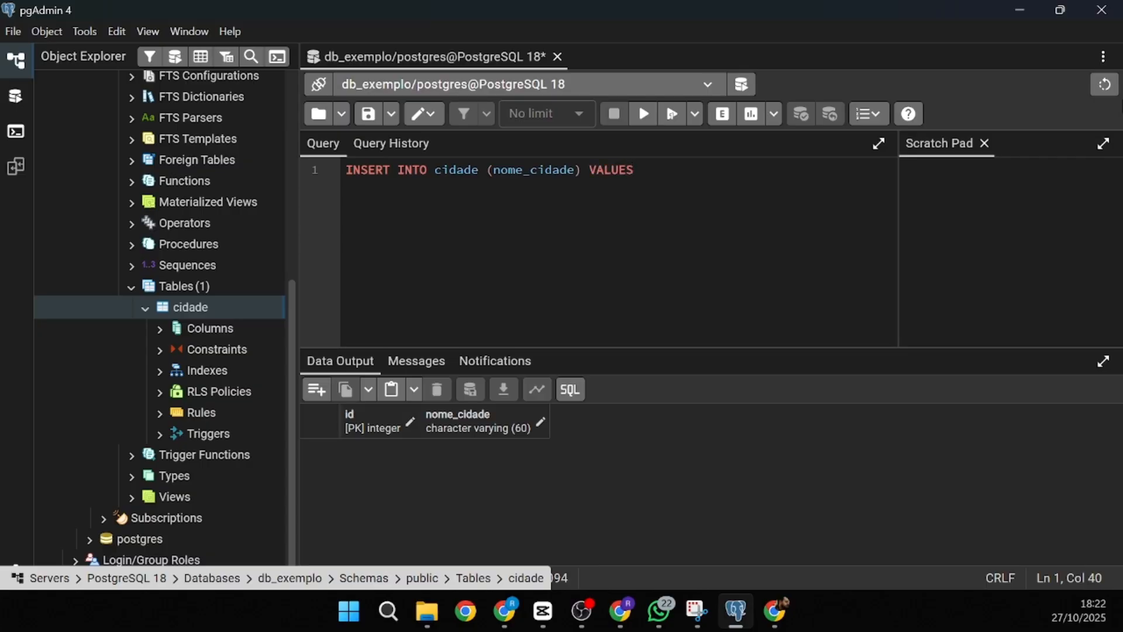
pyautogui.write("('sa")
pyautogui.press('BackSpace')
pyautogui.press('BackSpace')
pyautogui.write('Santa Maria')
pyautogui.click(676, 220)
pyautogui.click(643, 113)
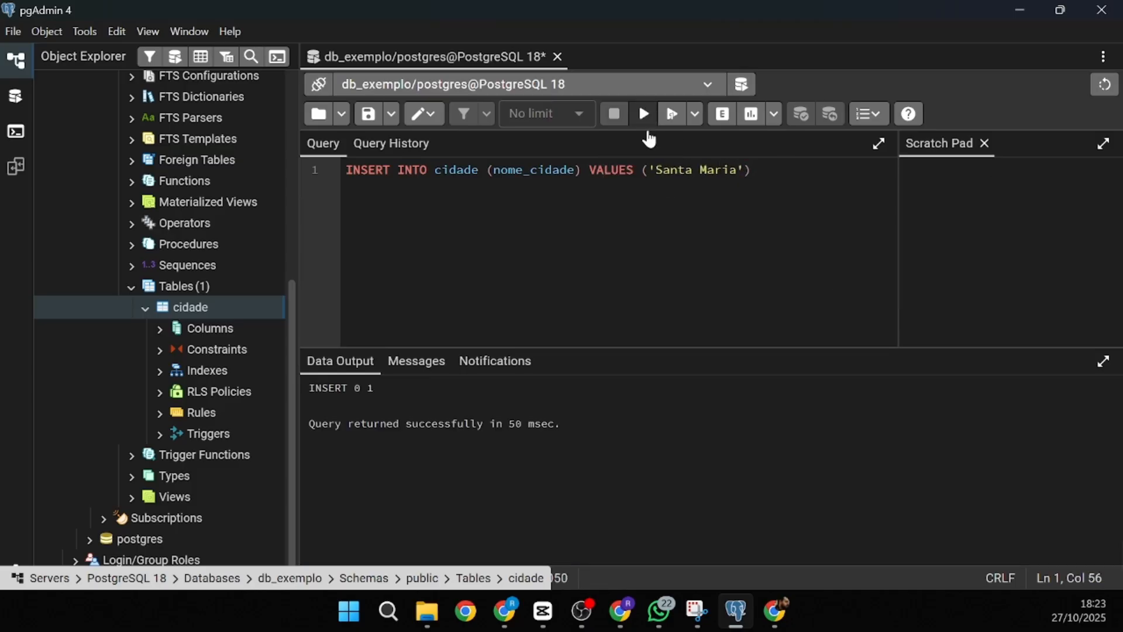
# - Clear the INSERT statement from the editor
pyautogui.moveTo(750, 627)
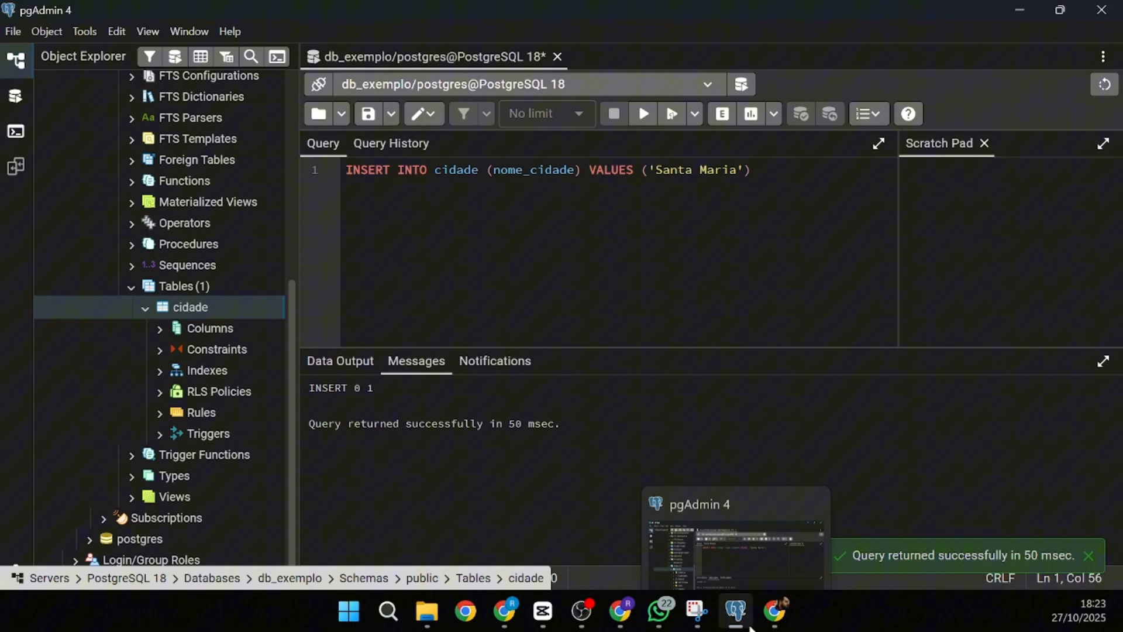
pyautogui.click(799, 181)
pyautogui.hotkey('ctrl', 'a')
pyautogui.hotkey('ctrl', 'c')
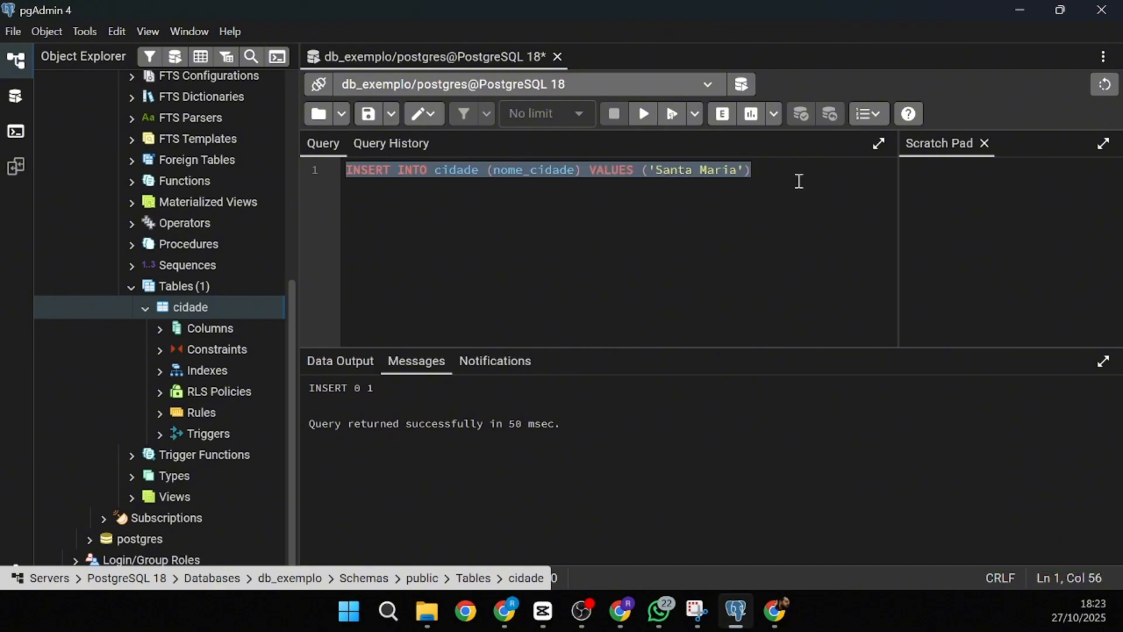
pyautogui.press('BackSpace')
# - Run SELECT * FROM cidade to see Santa Maria stored with id 1
pyautogui.write('se')
pyautogui.press('BackSpace')
pyautogui.press('BackSpace')
pyautogui.write('SELE')
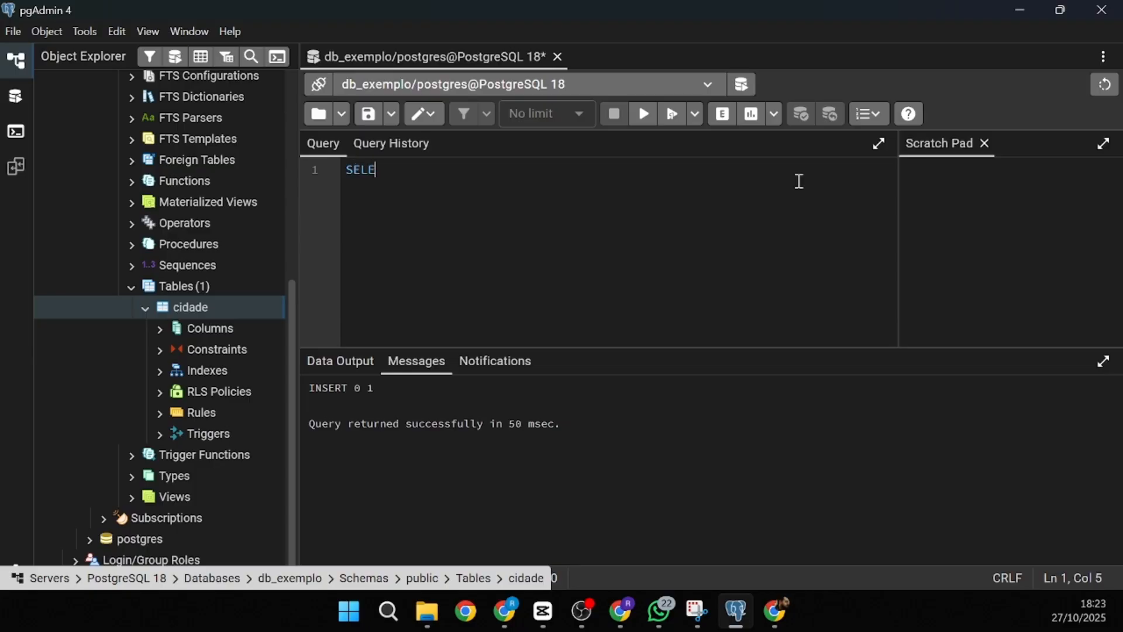
pyautogui.write('CT * ')
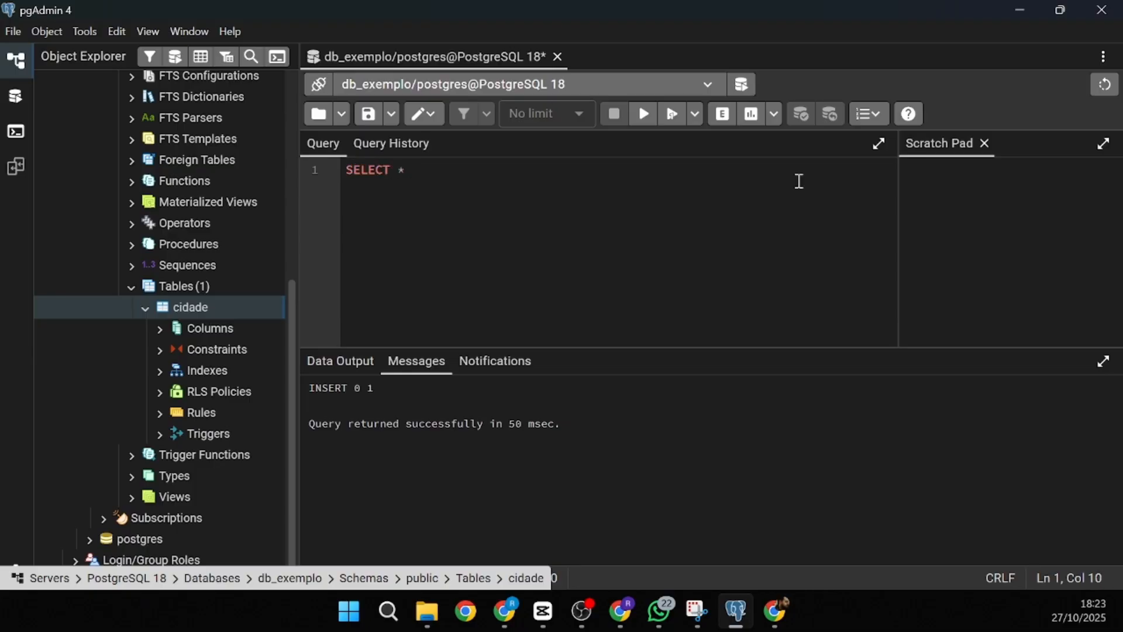
pyautogui.write('FROM cidade;')
pyautogui.click(644, 114)
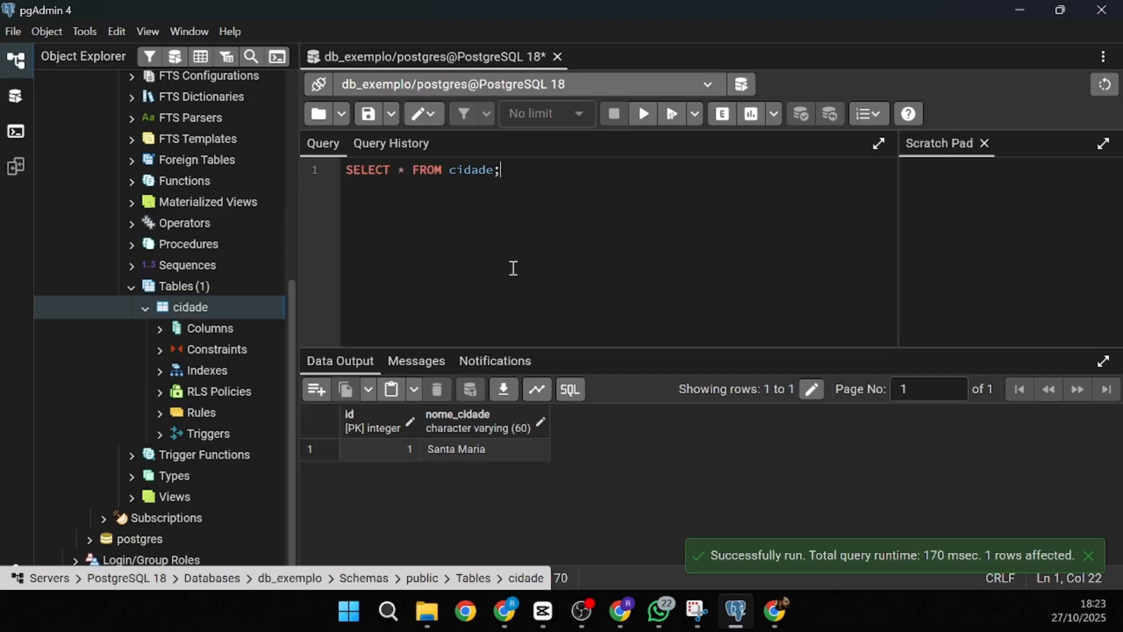
pyautogui.hotkey('alt', 'Tab')
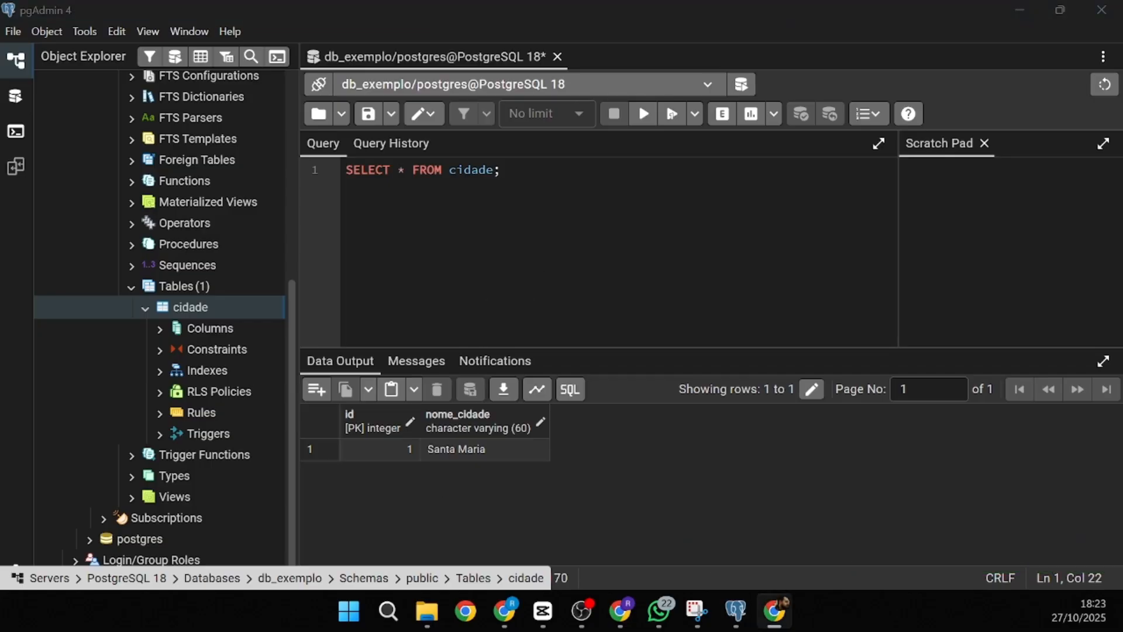
pyautogui.hotkey('alt', 'Tab')
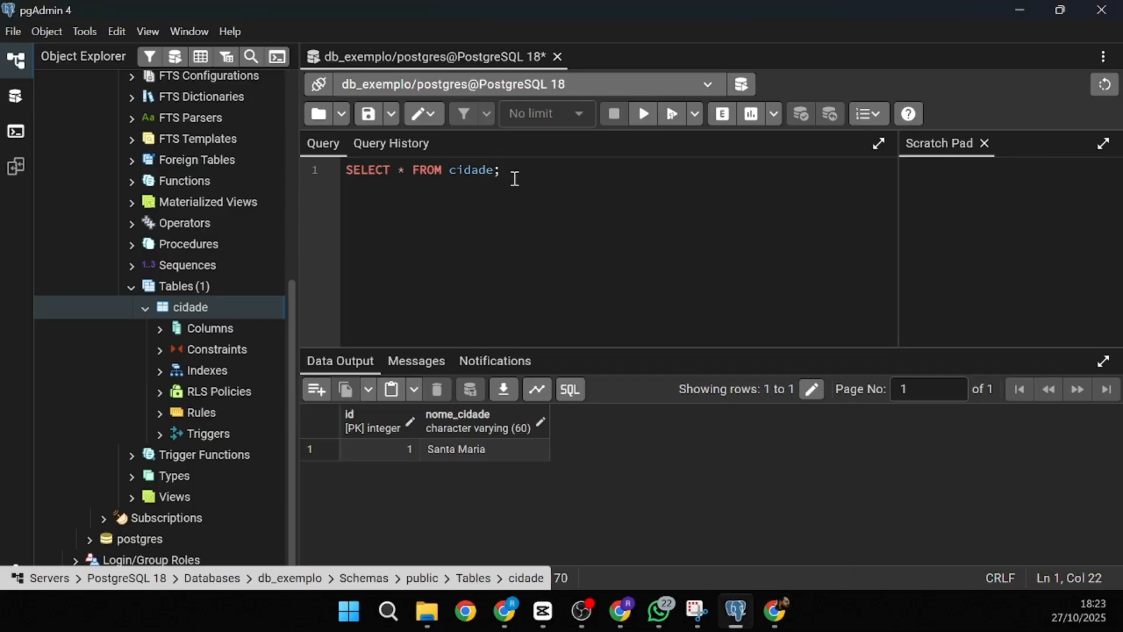
pyautogui.hotkey('ctrl', 'a')
# - Edit the pasted INSERT into a multi-row insert of Porto Alegre, São Paulo and Rio de Janeiro
pyautogui.hotkey('ctrl', 'v')
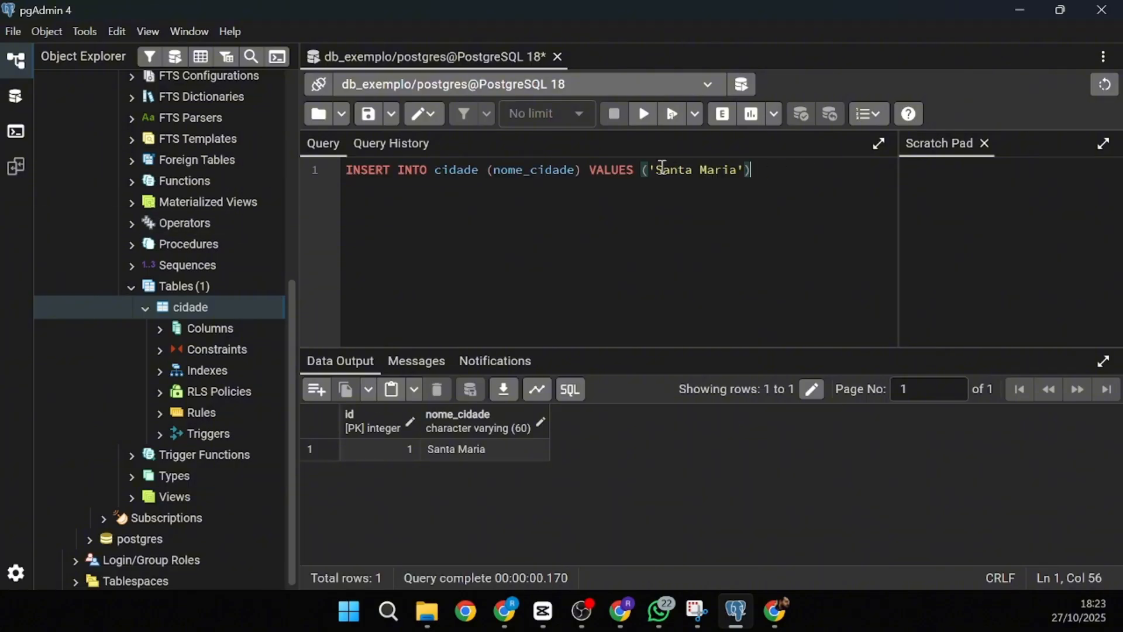
pyautogui.write(', (')
pyautogui.press('BackSpace')
pyautogui.press('Left')
pyautogui.press('Left')
pyautogui.press('Left')
pyautogui.press('Left')
pyautogui.hotkey('shift', 'Left')
pyautogui.hotkey('shift', 'Left')
pyautogui.hotkey('shift', 'Left')
pyautogui.hotkey('shift', 'Left')
pyautogui.hotkey('shift', 'Left')
pyautogui.hotkey('shift', 'Left')
pyautogui.hotkey('shift', 'Left')
pyautogui.hotkey('shift', 'Left')
pyautogui.hotkey('shift', 'Left')
pyautogui.hotkey('shift', 'Left')
pyautogui.hotkey('shift', 'Left')
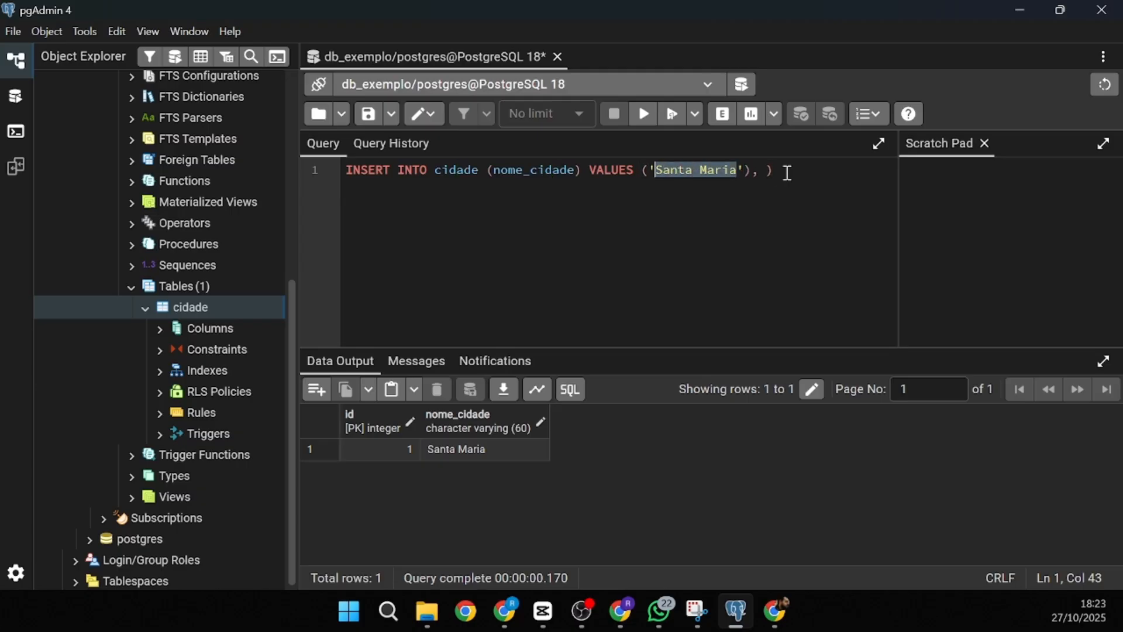
pyautogui.write('Porto Alegre')
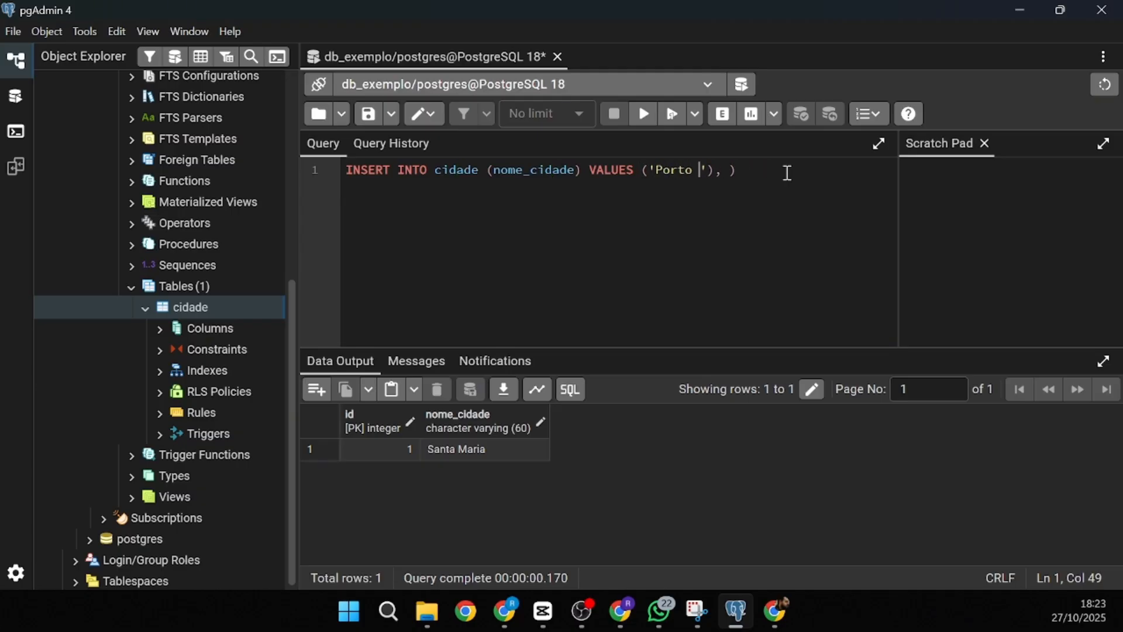
pyautogui.press('Right')
pyautogui.press('Right')
pyautogui.press('Right')
pyautogui.press('Right')
pyautogui.write("('")
pyautogui.press('BackSpace')
pyautogui.write("'São Paulo'),('")
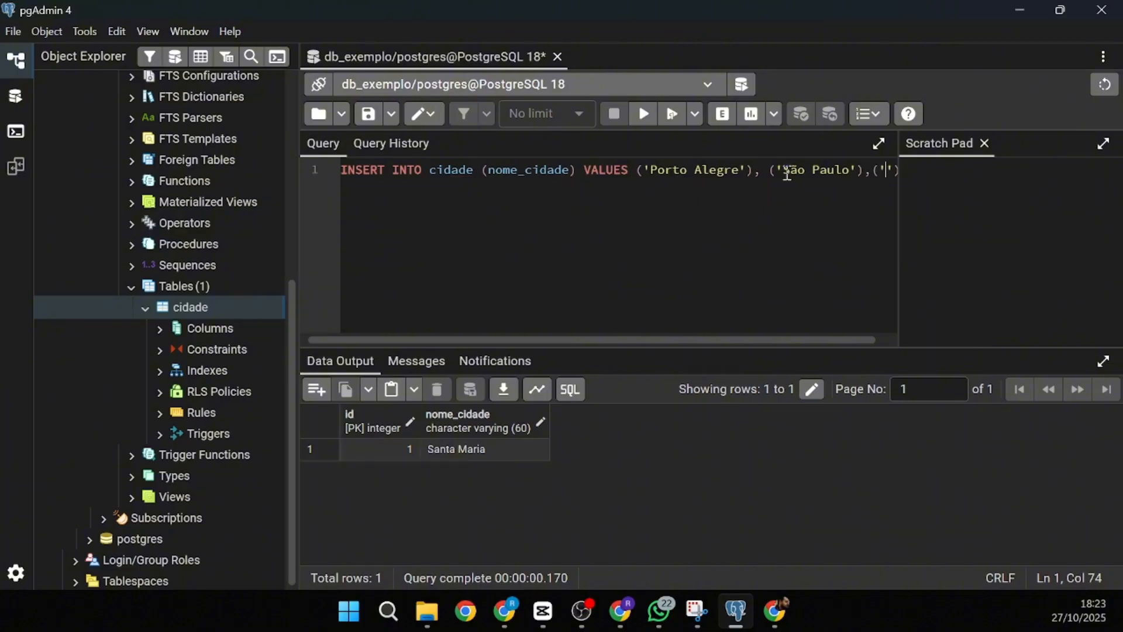
pyautogui.write('Rio de Janeiro')
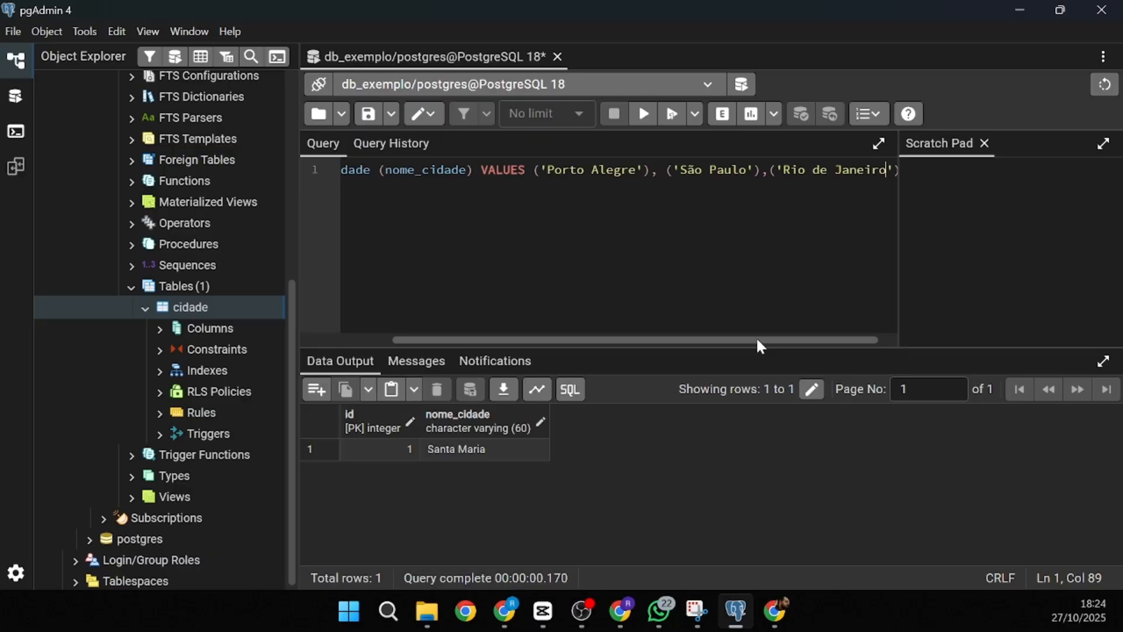
pyautogui.moveTo(757, 341); pyautogui.dragTo(504, 304)
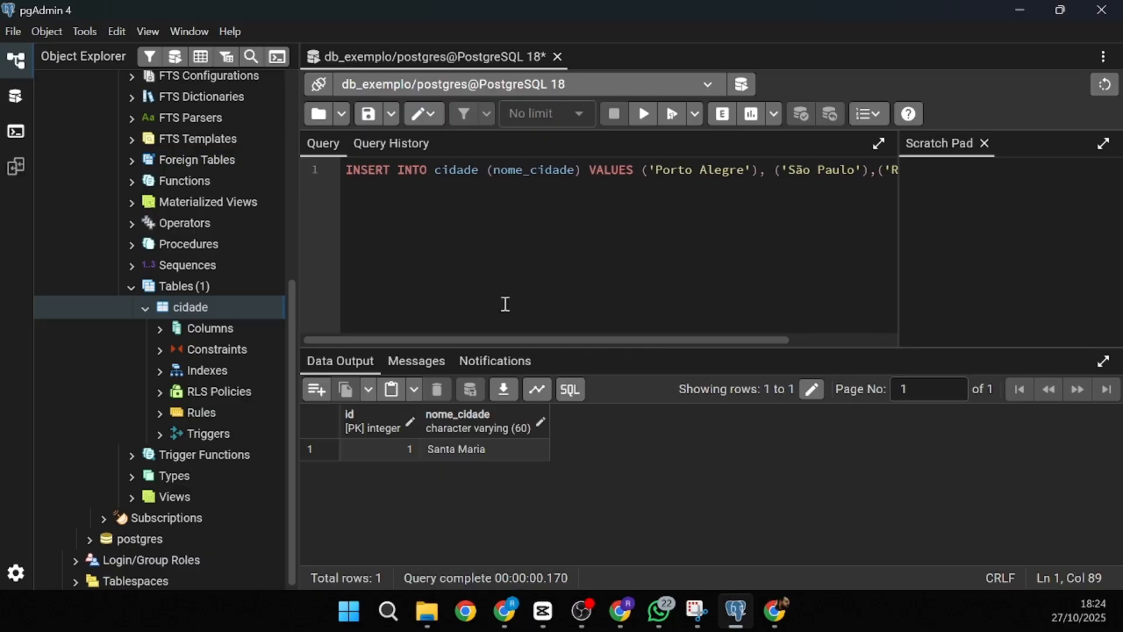
# - Run the three-city INSERT, delete the extra closing bracket causing the syntax error, and rerun
pyautogui.click(645, 116)
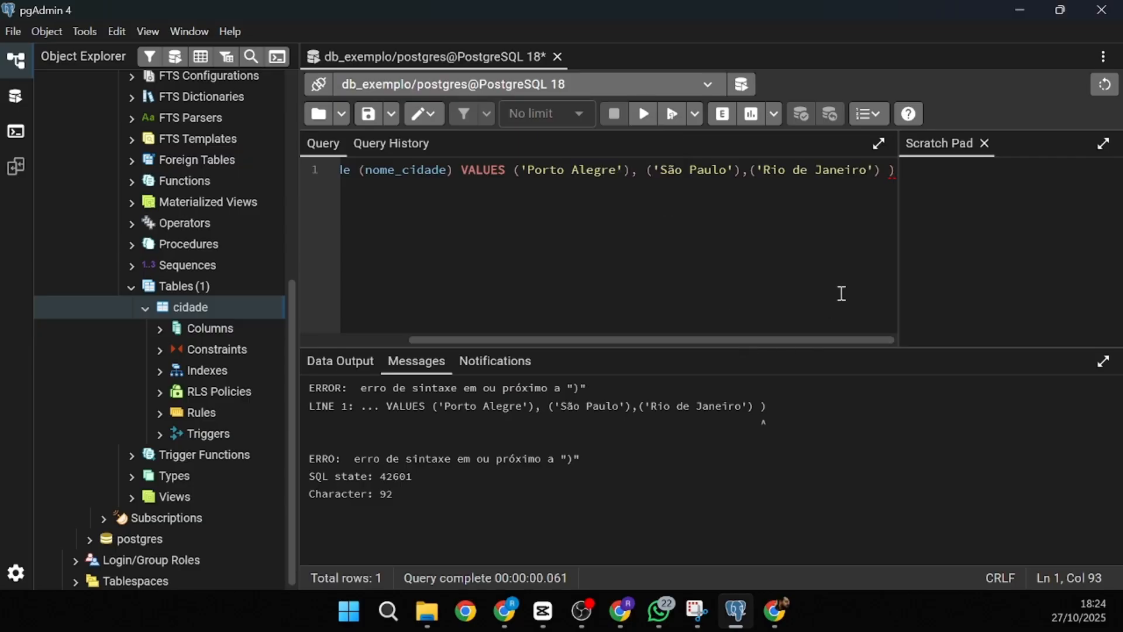
pyautogui.press('Left')
pyautogui.press('Left')
pyautogui.press('End')
pyautogui.press('BackSpace')
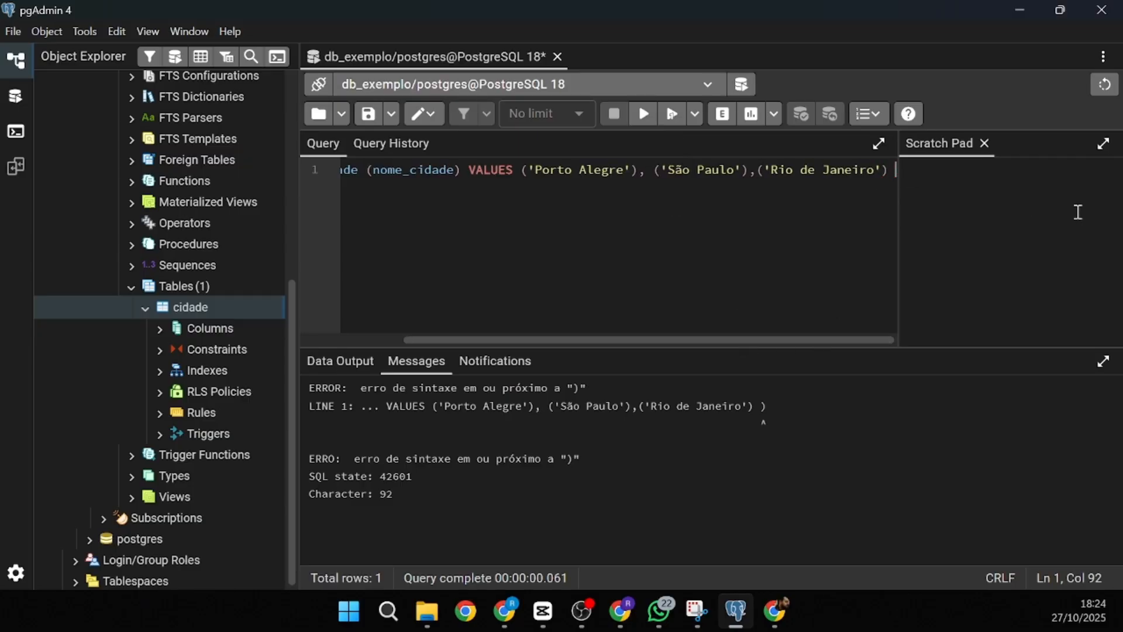
pyautogui.click(644, 115)
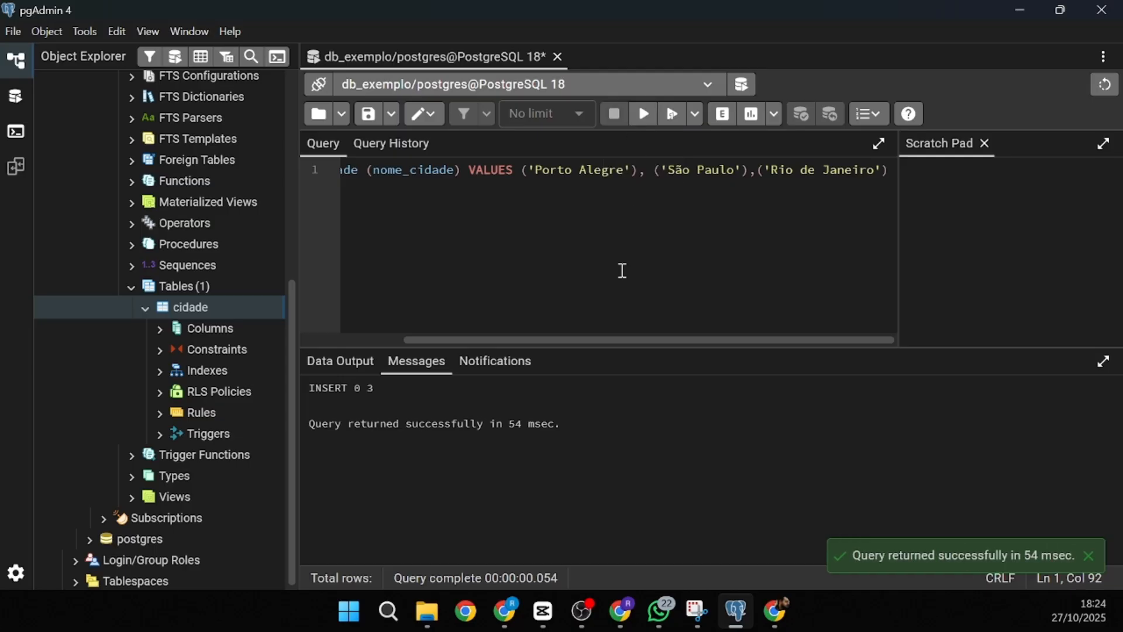
# - Replace it with SELECT * FROM cidade; and run it to list all four cities
pyautogui.moveTo(569, 266); pyautogui.dragTo(124, 65)
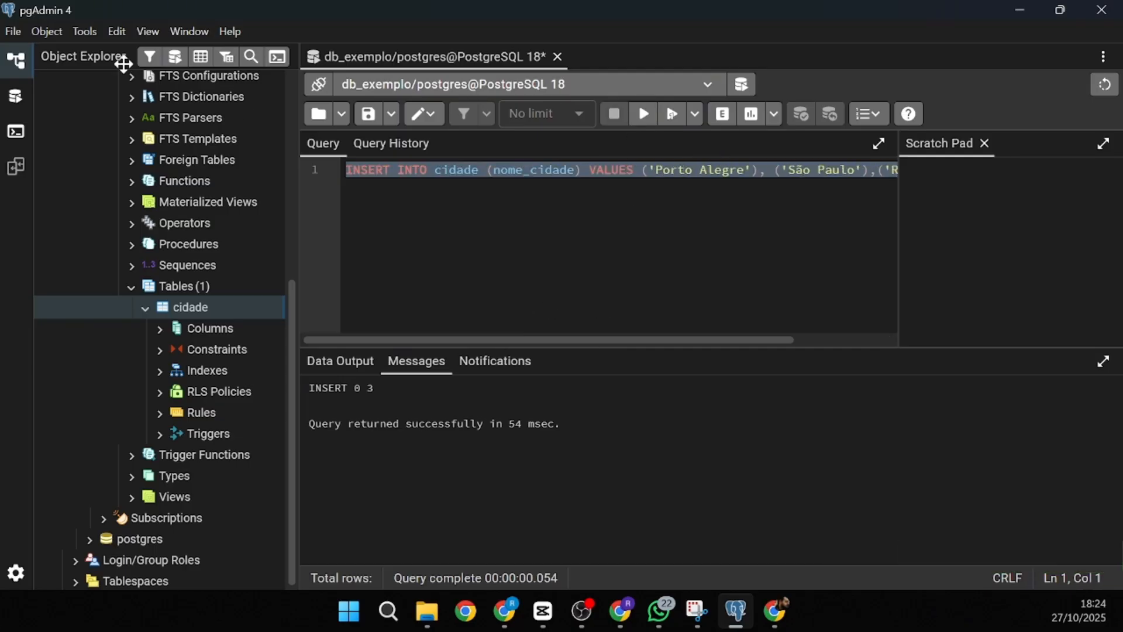
pyautogui.write('SELECT *')
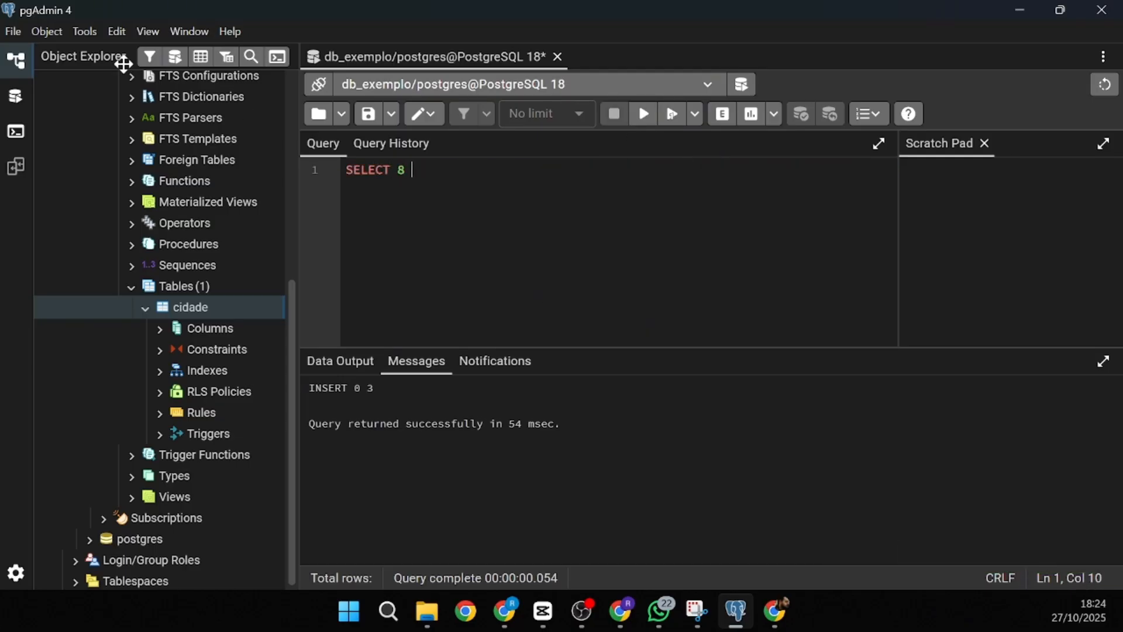
pyautogui.press('BackSpace')
pyautogui.write('* FROM cidade;')
pyautogui.press('Return')
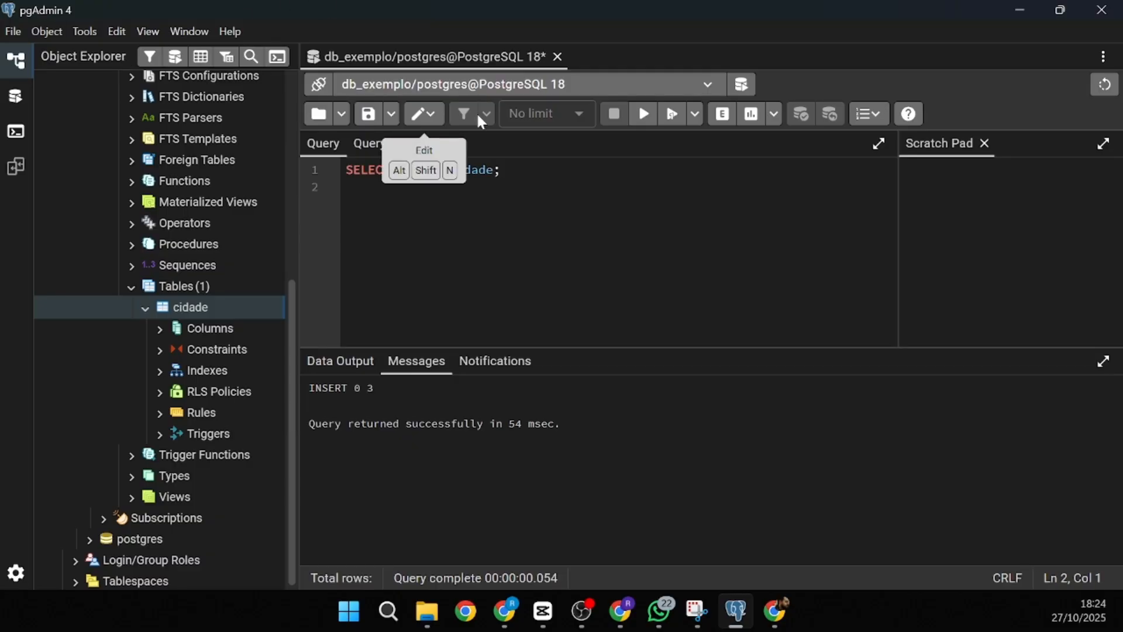
pyautogui.click(644, 114)
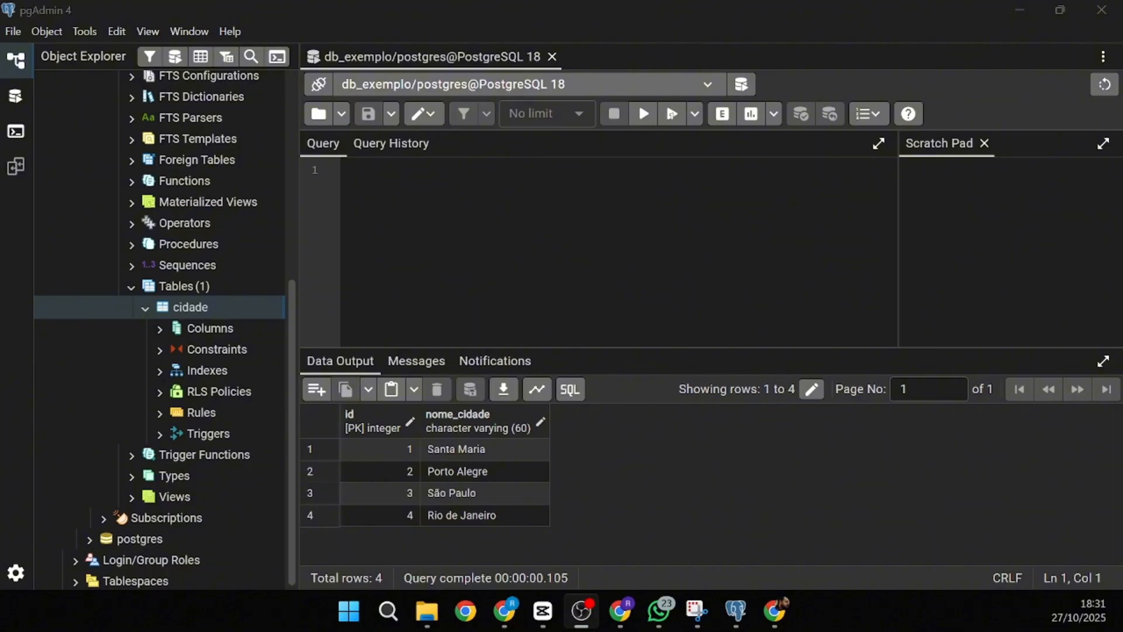
# - Paste an UPDATE cidade statement, fix the column to nome_cidade, and set the value 'Santa Cruz do Sul'
pyautogui.click(495, 306)
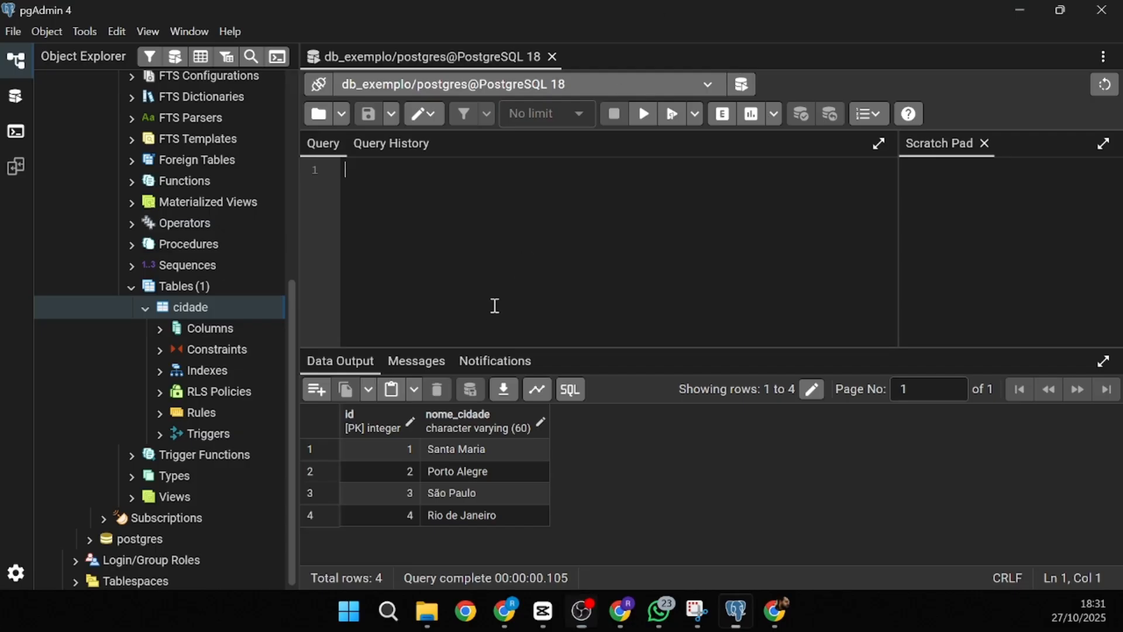
pyautogui.write("UPDATE cidade SET nome_da_cidade = 'Novo Nome da Cidade' WHERE id = 3;")
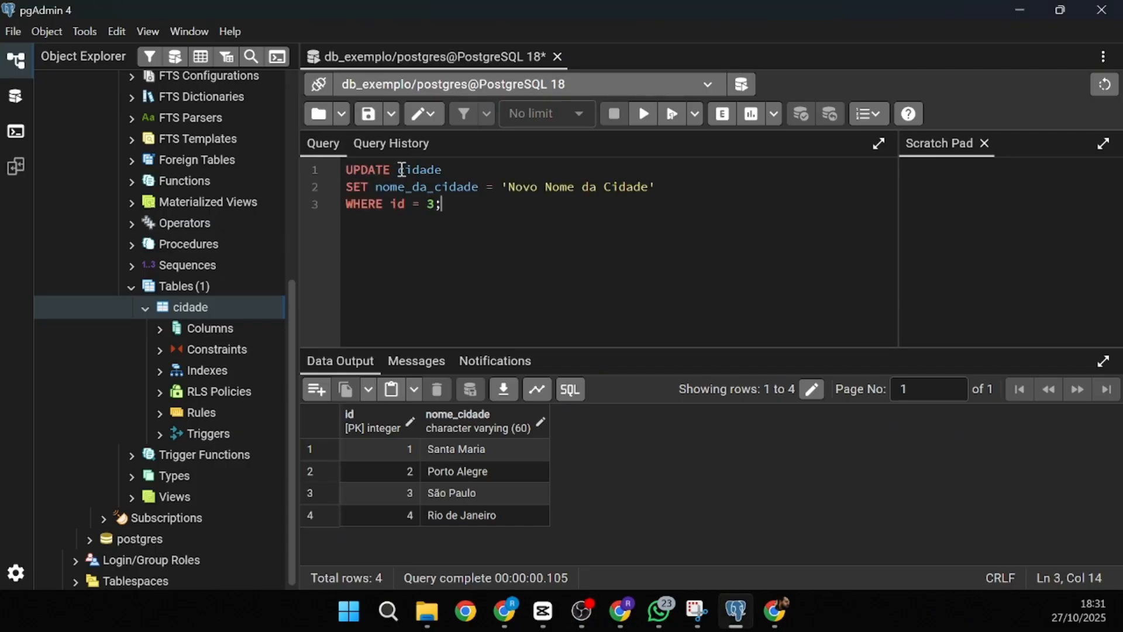
pyautogui.doubleClick(409, 188)
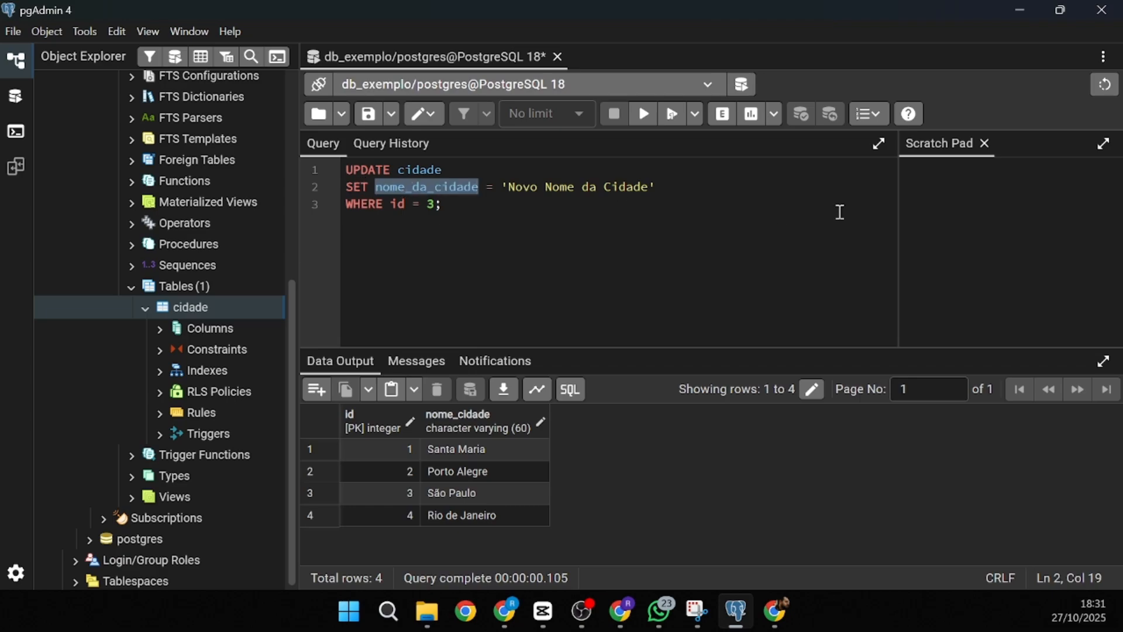
pyautogui.press('Right')
pyautogui.press('Left')
pyautogui.press('Left')
pyautogui.press('Left')
pyautogui.press('Left')
pyautogui.press('Left')
pyautogui.press('Left')
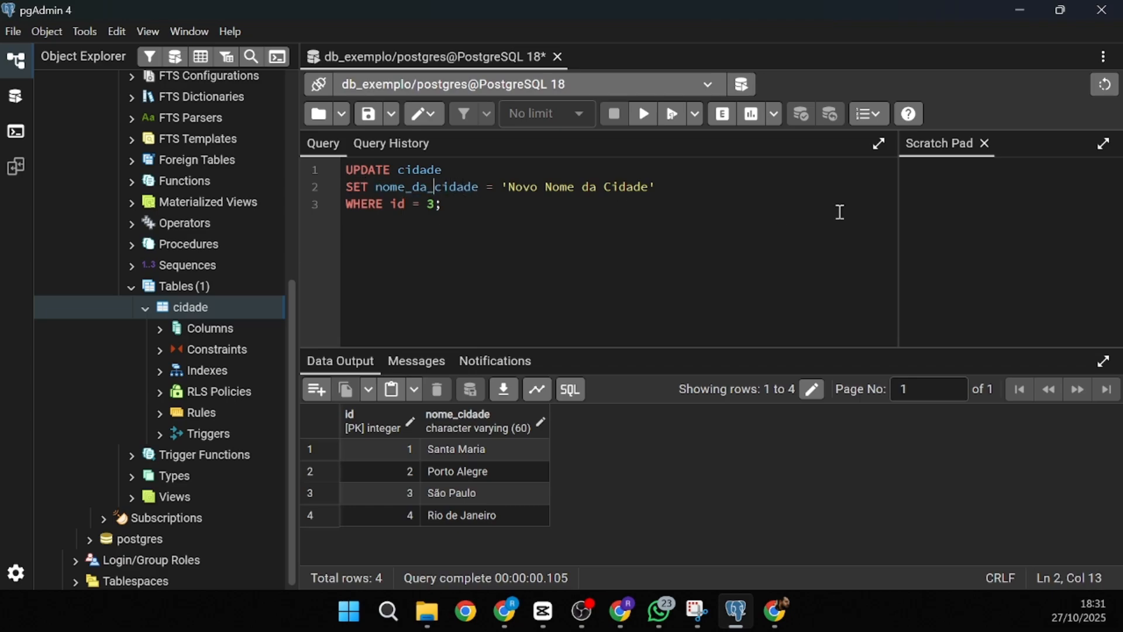
pyautogui.press('BackSpace')
pyautogui.press('BackSpace')
pyautogui.press('BackSpace')
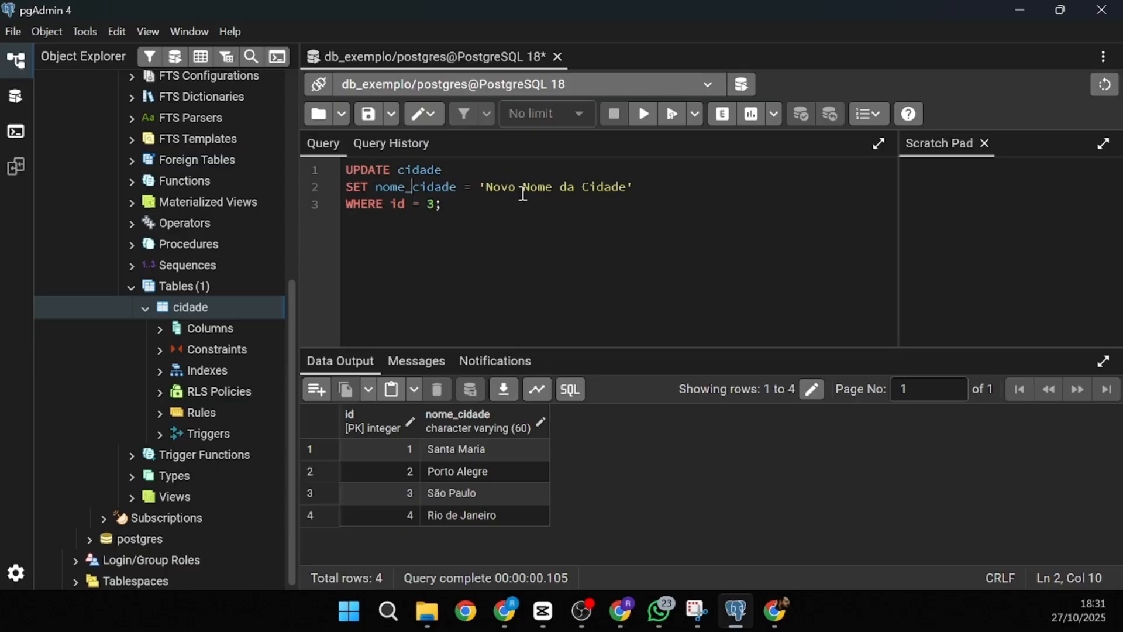
pyautogui.moveTo(627, 191); pyautogui.dragTo(488, 191)
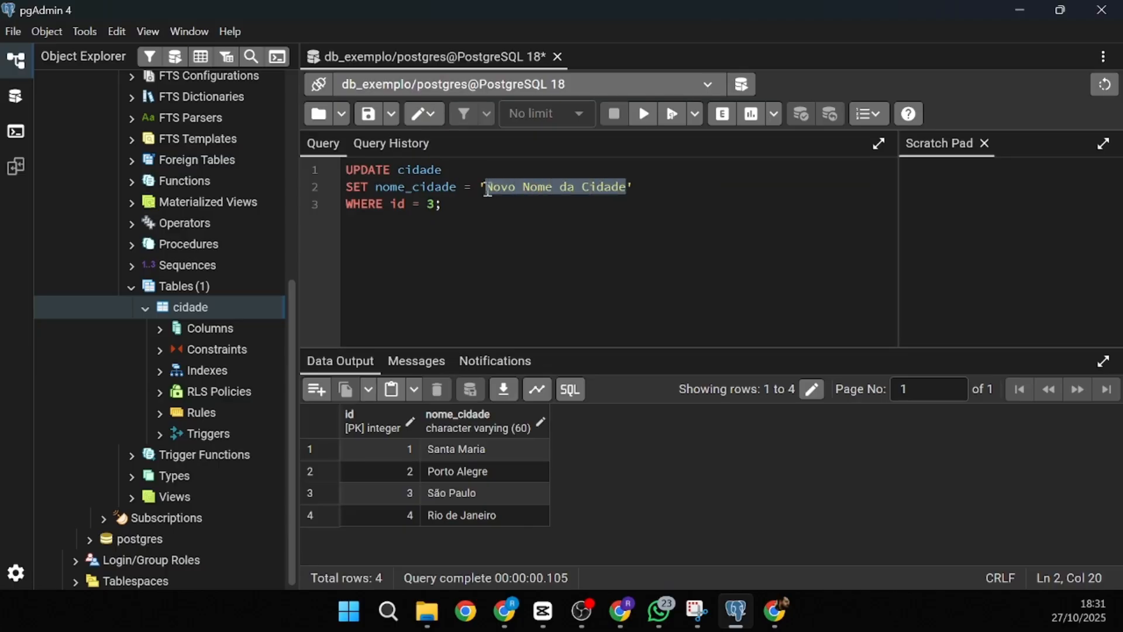
pyautogui.write('Santa Cri')
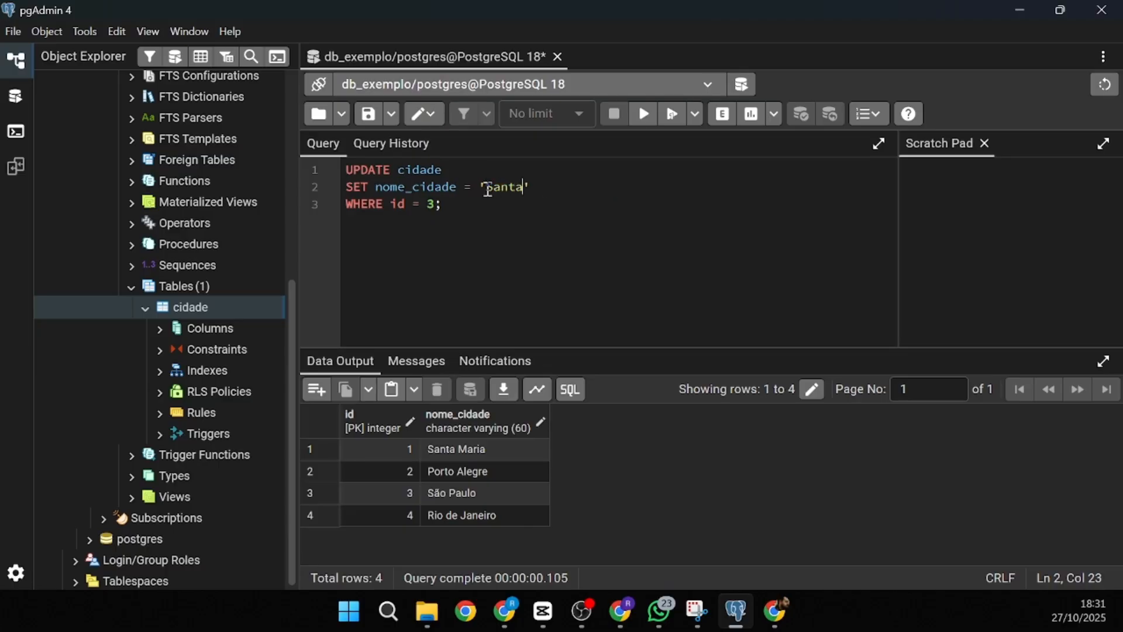
pyautogui.press('BackSpace')
pyautogui.write('uz do Sul')
pyautogui.moveTo(391, 204); pyautogui.dragTo(436, 204)
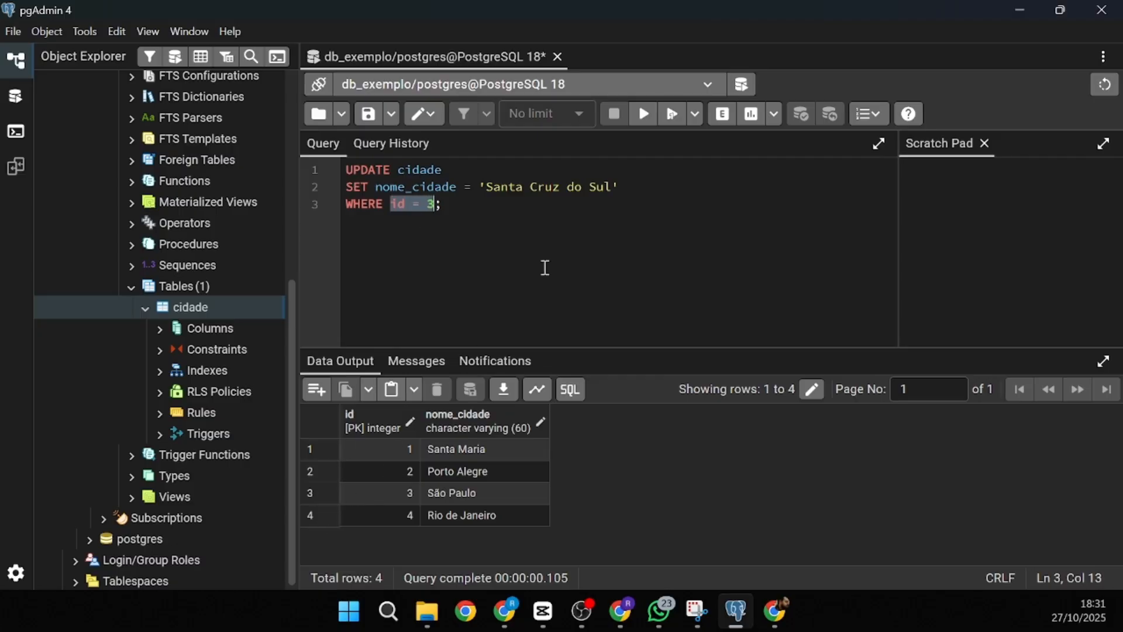
# - Run the UPDATE, remove the semicolon on line 3, and rerun it to rename city id 3
pyautogui.click(644, 116)
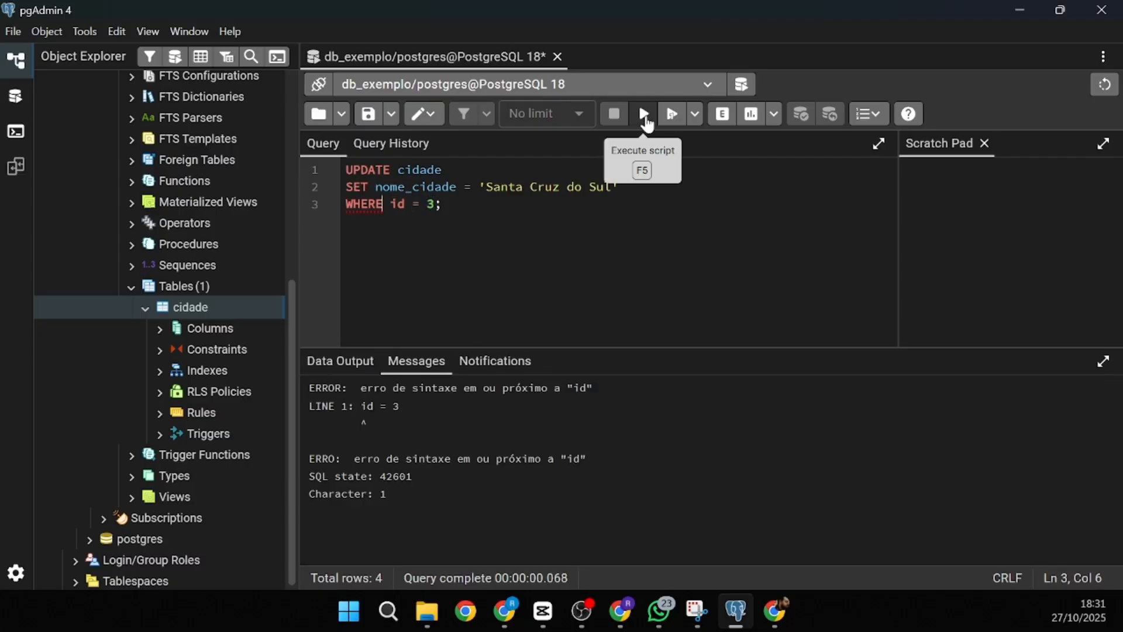
pyautogui.click(555, 230)
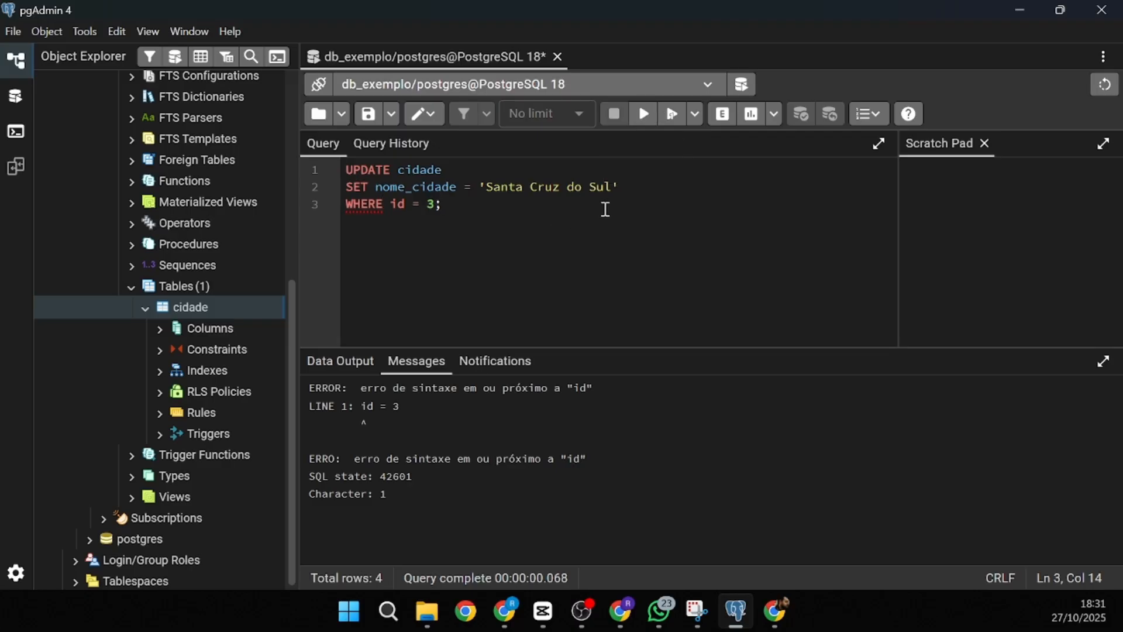
pyautogui.press('BackSpace')
pyautogui.click(642, 114)
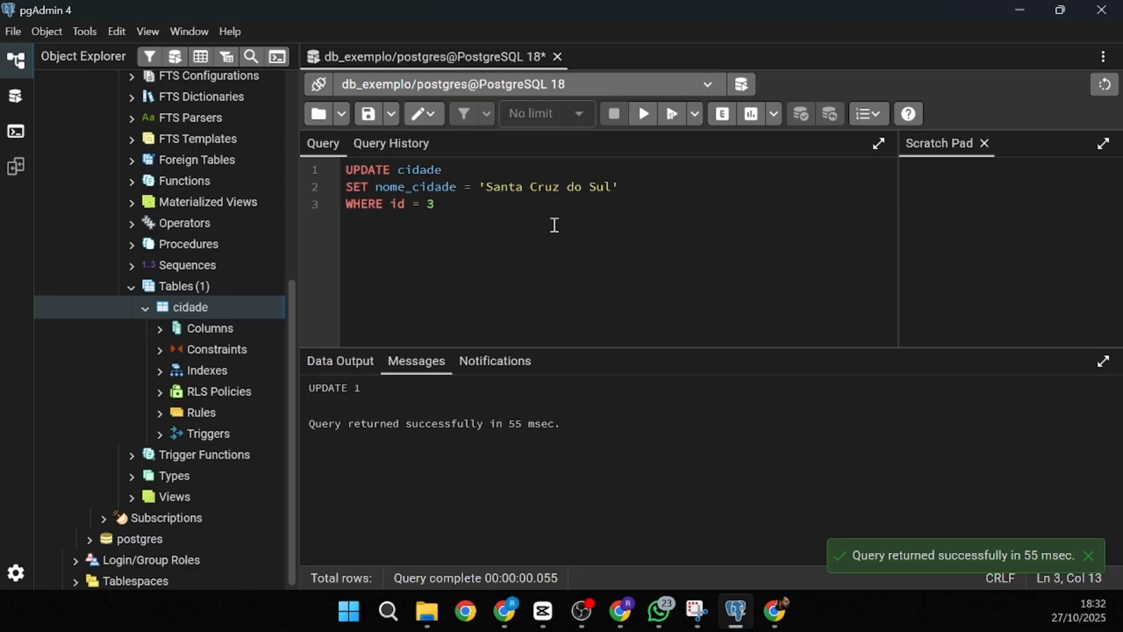
# - Highlight the UPDATE's table, column and new value in turn, then select the whole query
pyautogui.moveTo(393, 176)
pyautogui.mouseDown()
pyautogui.moveTo(424, 172)
pyautogui.moveTo(411, 185)
pyautogui.mouseUp()
pyautogui.doubleClick(425, 172)
pyautogui.click(370, 205)
pyautogui.doubleClick(431, 186)
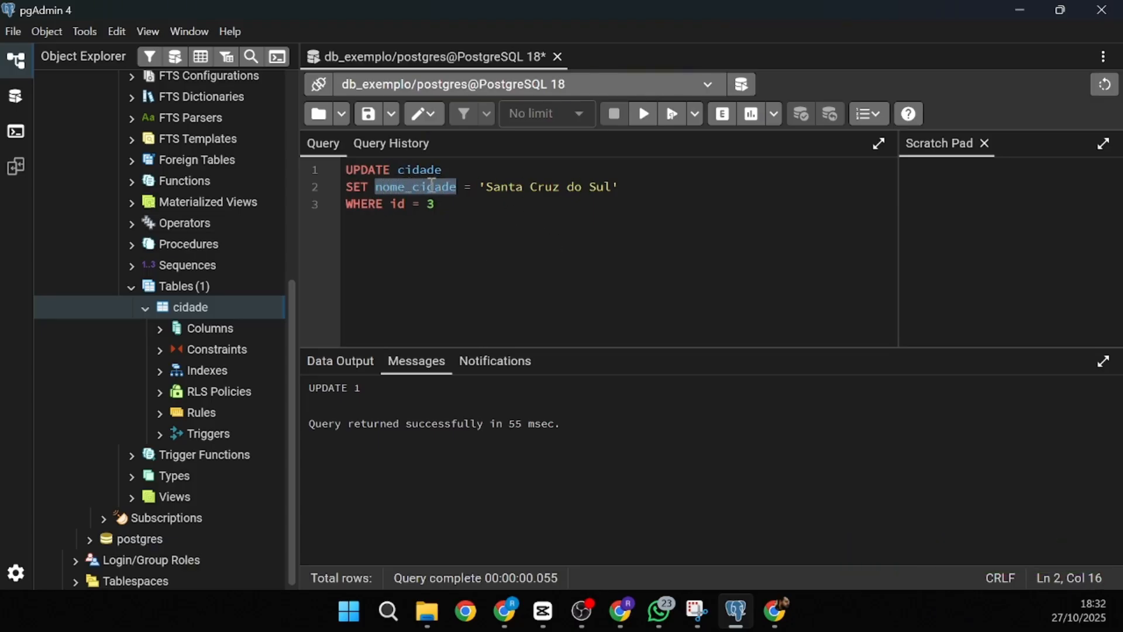
pyautogui.moveTo(480, 186); pyautogui.dragTo(615, 186)
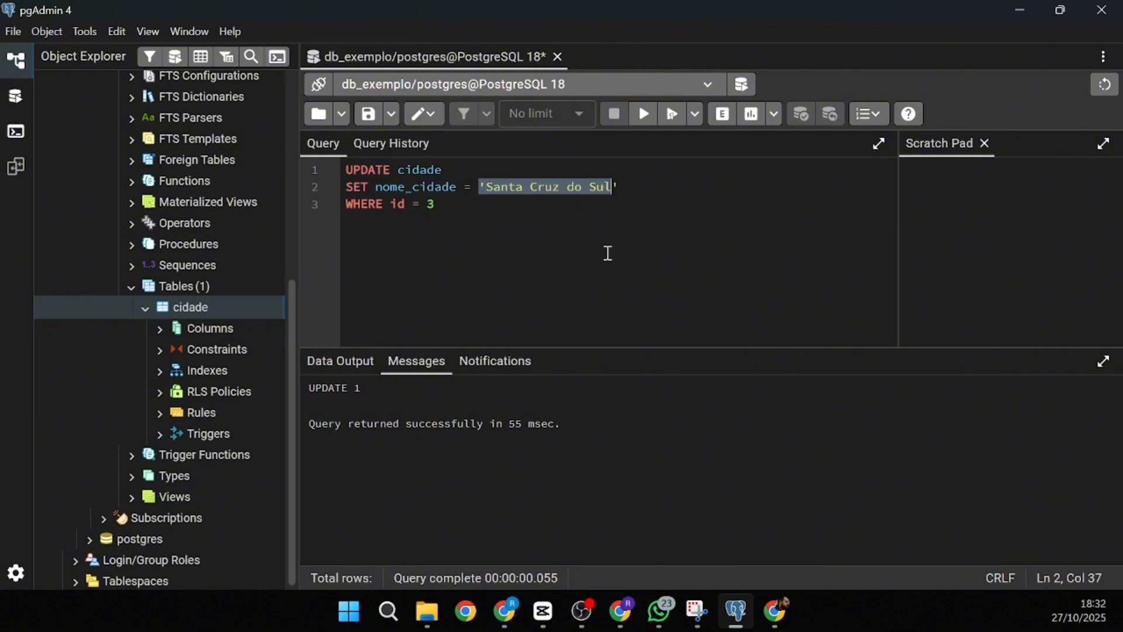
pyautogui.moveTo(347, 204); pyautogui.dragTo(333, 171)
# - Run SELECT * FROM cidade; to confirm id 3 now reads Santa Cruz do Sul
pyautogui.write('SELEC')
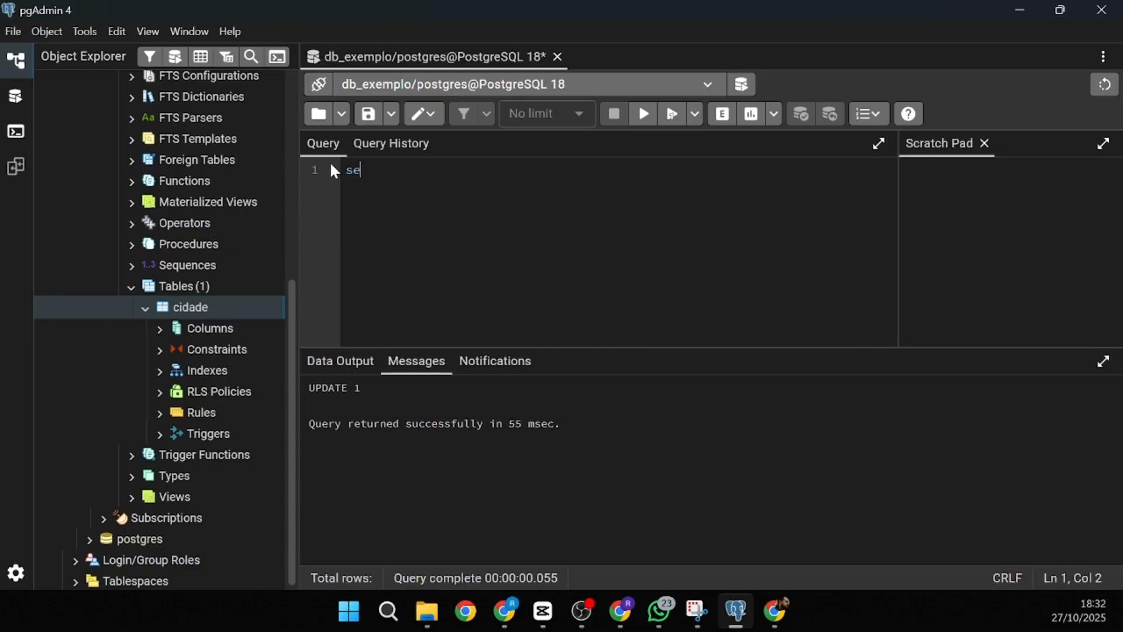
pyautogui.write('T * FROM')
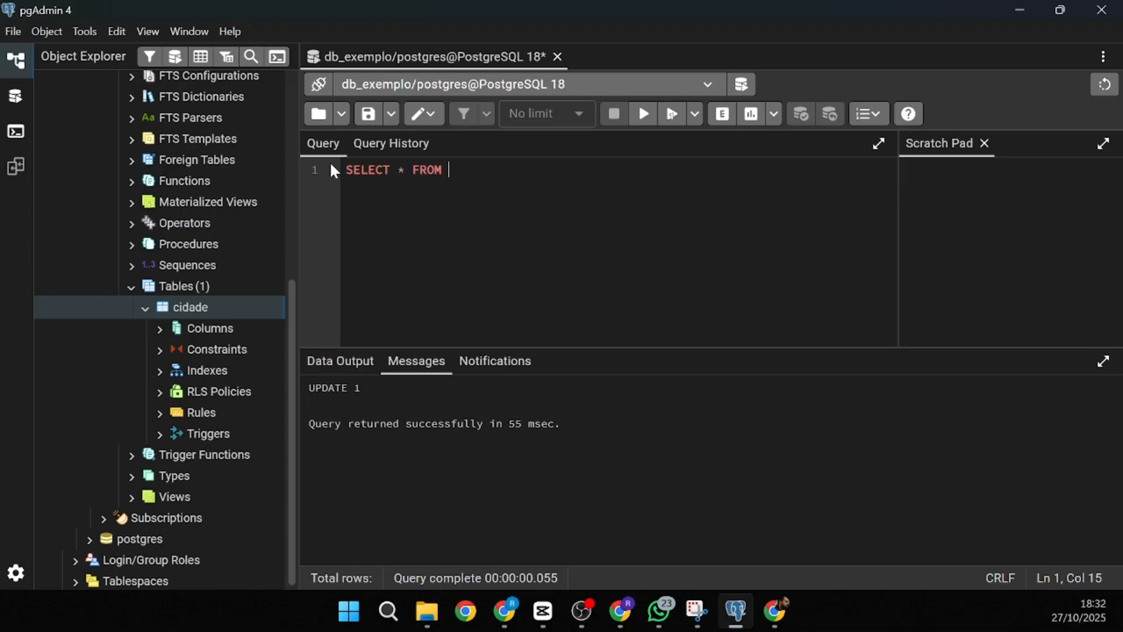
pyautogui.press('Tab')
pyautogui.write('CIDADE')
pyautogui.press('BackSpace')
pyautogui.press('BackSpace')
pyautogui.press('BackSpace')
pyautogui.press('BackSpace')
pyautogui.press('BackSpace')
pyautogui.press('BackSpace')
pyautogui.press('BackSpace')
pyautogui.write('cidade;')
pyautogui.press('Return')
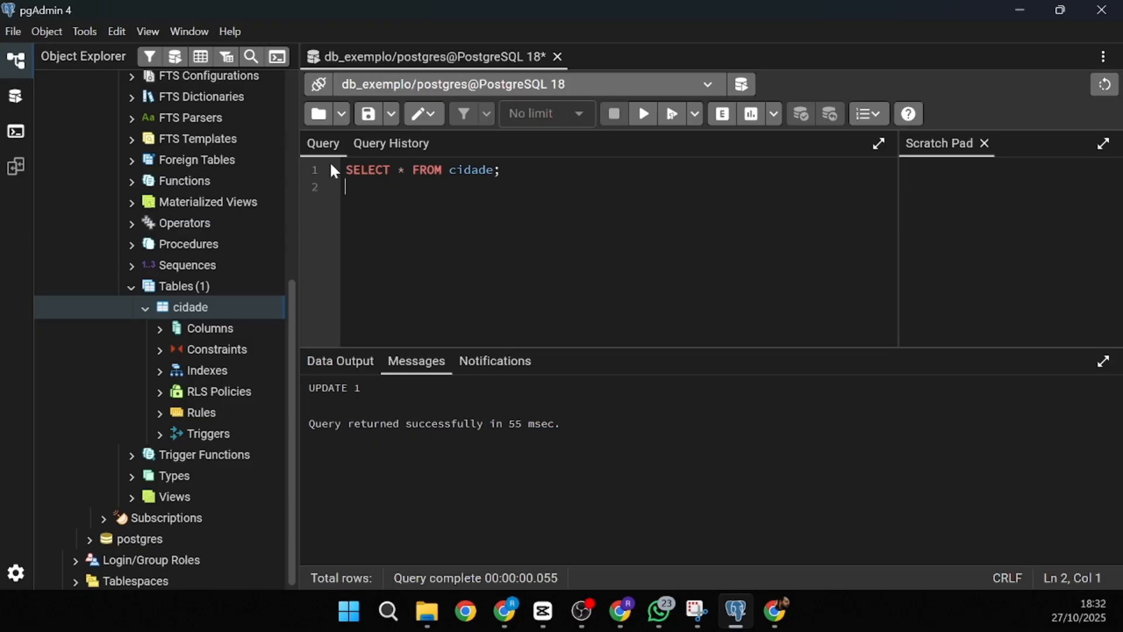
pyautogui.click(643, 114)
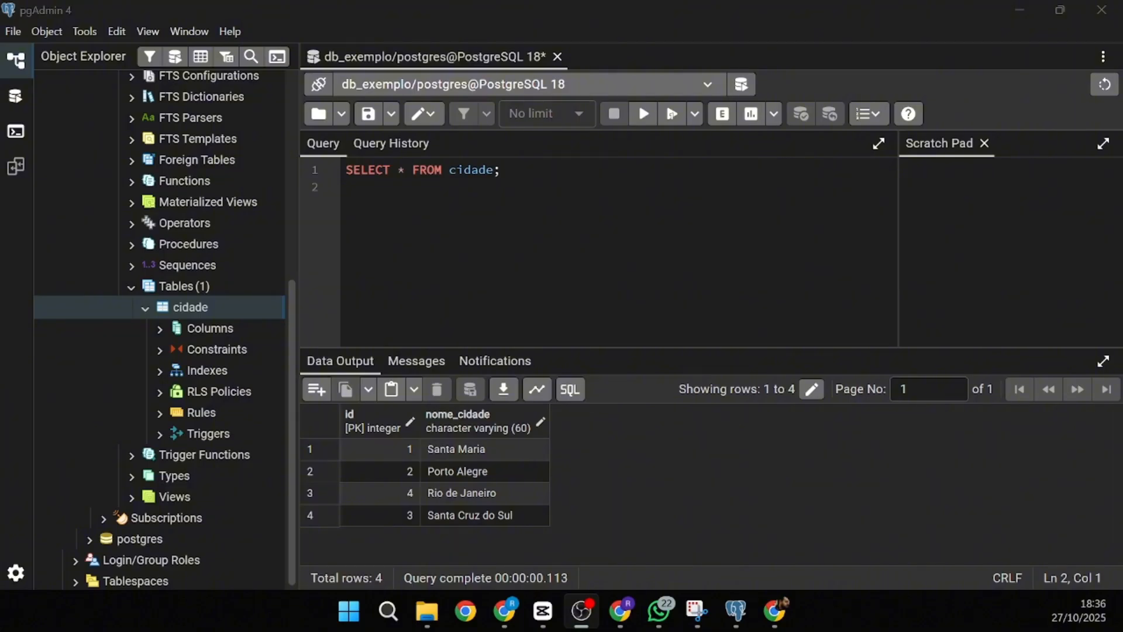
pyautogui.hotkey('alt', 'Tab')
pyautogui.click(579, 213)
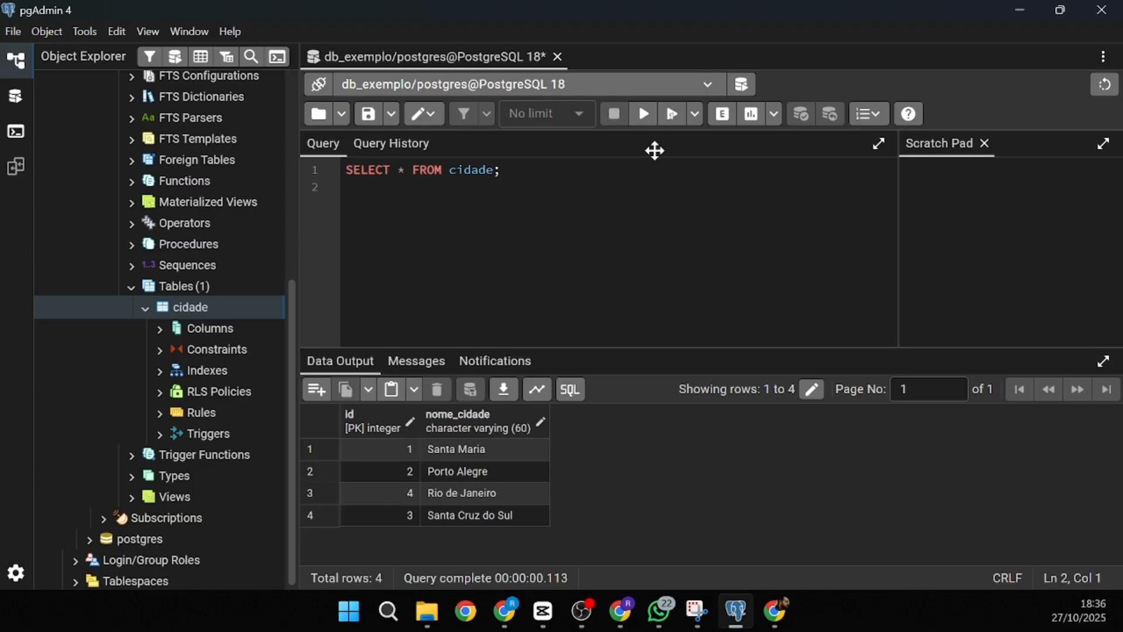
# - Run DELETE FROM cidade WHERE id = 2 to remove Porto Alegre, confirming DELETE 1
pyautogui.press('BackSpace')
pyautogui.press('BackSpace')
pyautogui.press('BackSpace')
pyautogui.press('BackSpace')
pyautogui.press('BackSpace')
pyautogui.press('BackSpace')
pyautogui.hotkey('ctrl', 'a')
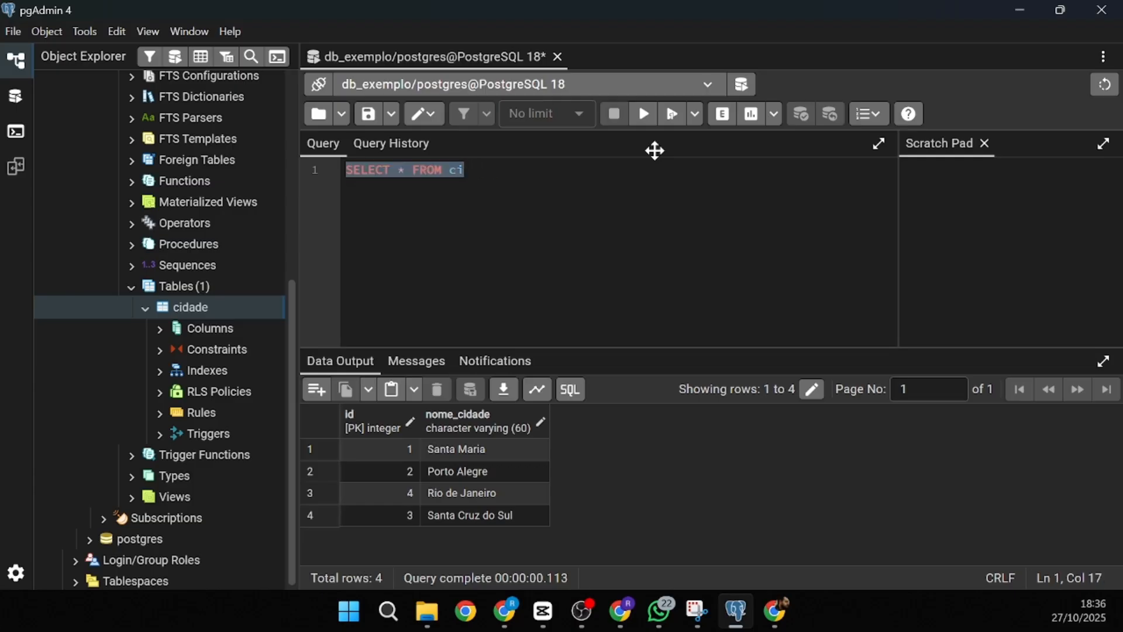
pyautogui.write('DELETE F')
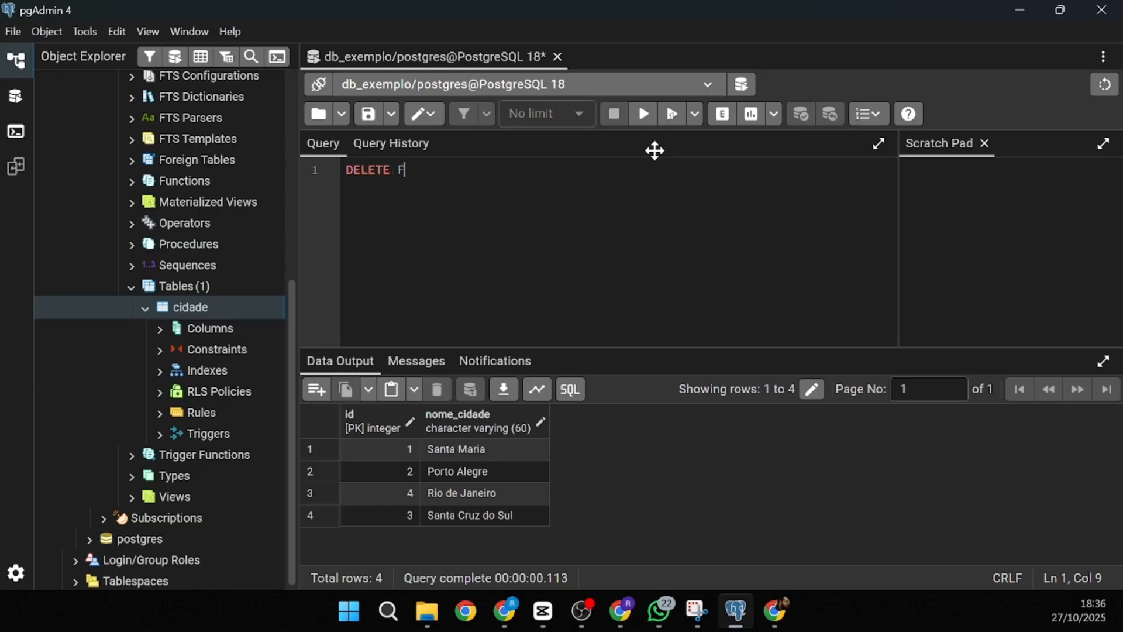
pyautogui.write('ROM cidade ')
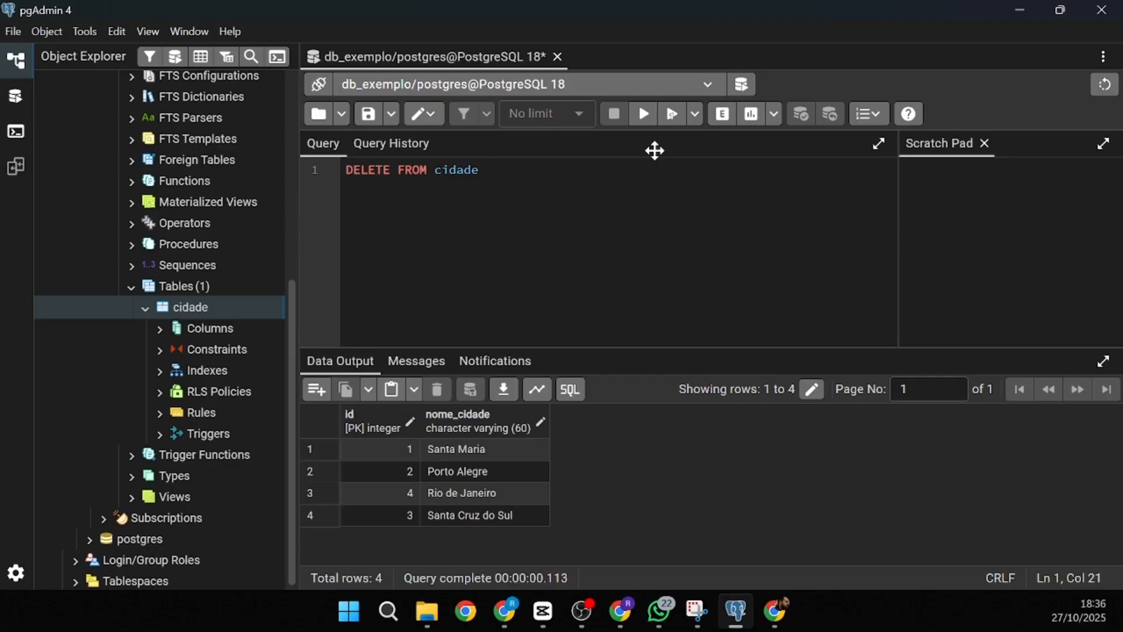
pyautogui.write('FR')
pyautogui.press('BackSpace')
pyautogui.press('BackSpace')
pyautogui.press('BackSpace')
pyautogui.write('WHERE id = 2')
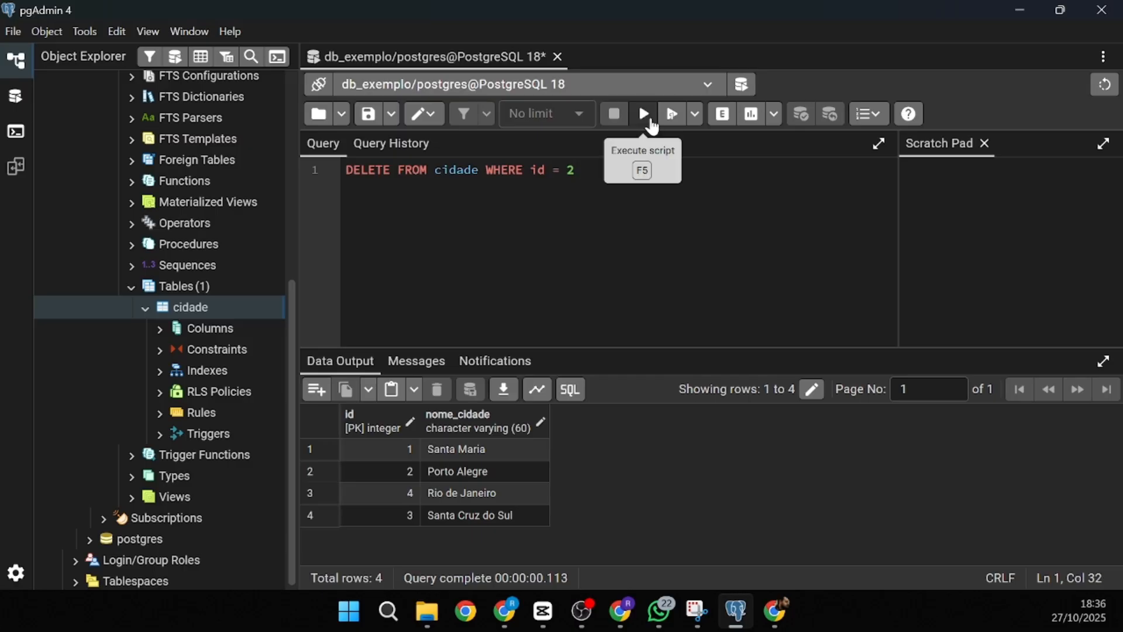
pyautogui.click(651, 122)
pyautogui.moveTo(395, 386); pyautogui.dragTo(314, 386)
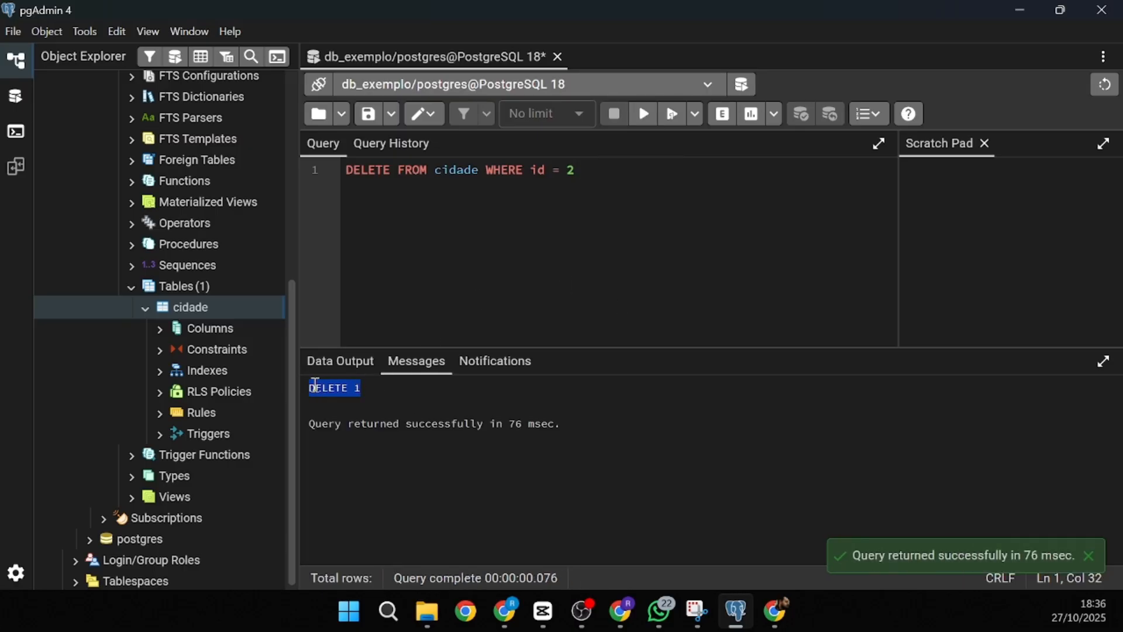
pyautogui.moveTo(624, 278); pyautogui.dragTo(286, 161)
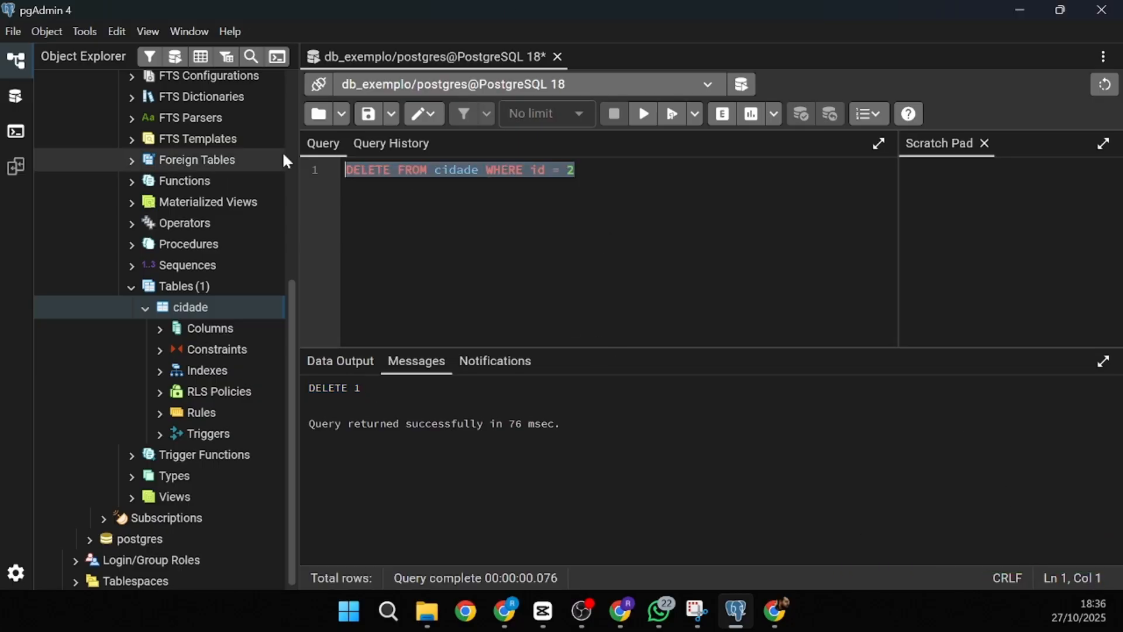
# - Rerun SELECT * FROM cidade; to show Santa Maria, Rio de Janeiro and Santa Cruz do Sul
pyautogui.write('SELECT *')
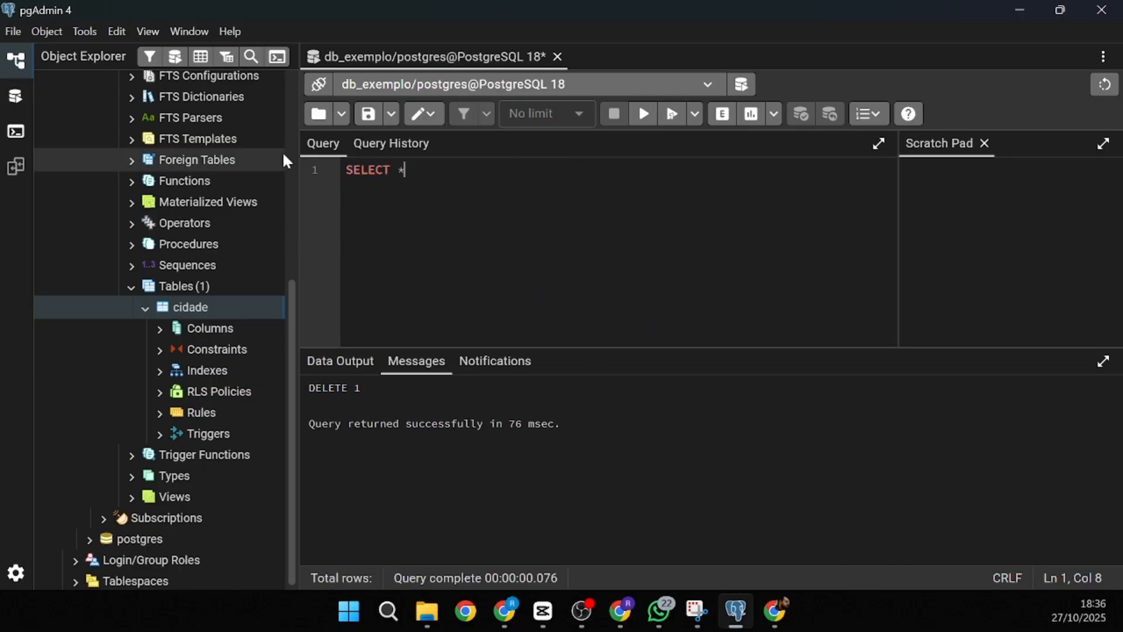
pyautogui.write(' FROM cid')
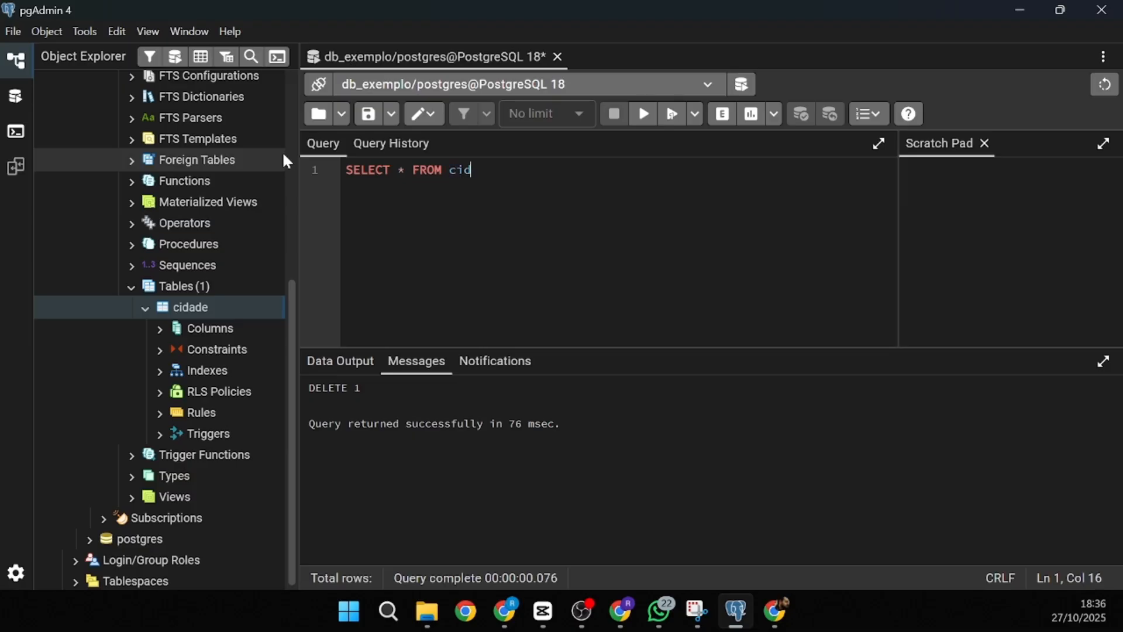
pyautogui.write('ade;')
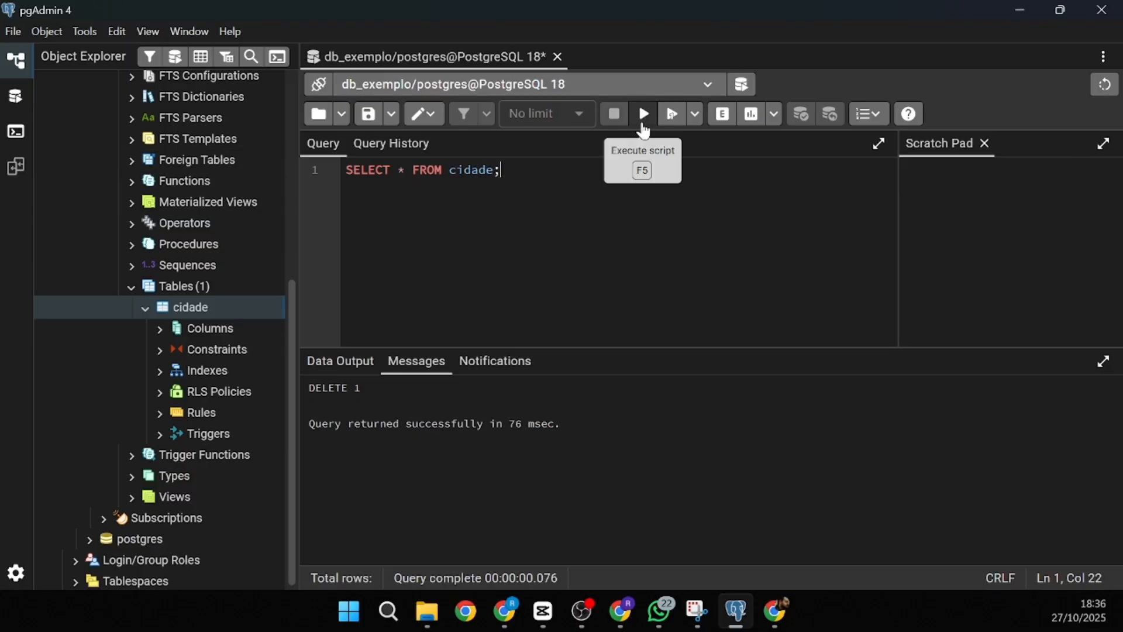
pyautogui.click(644, 117)
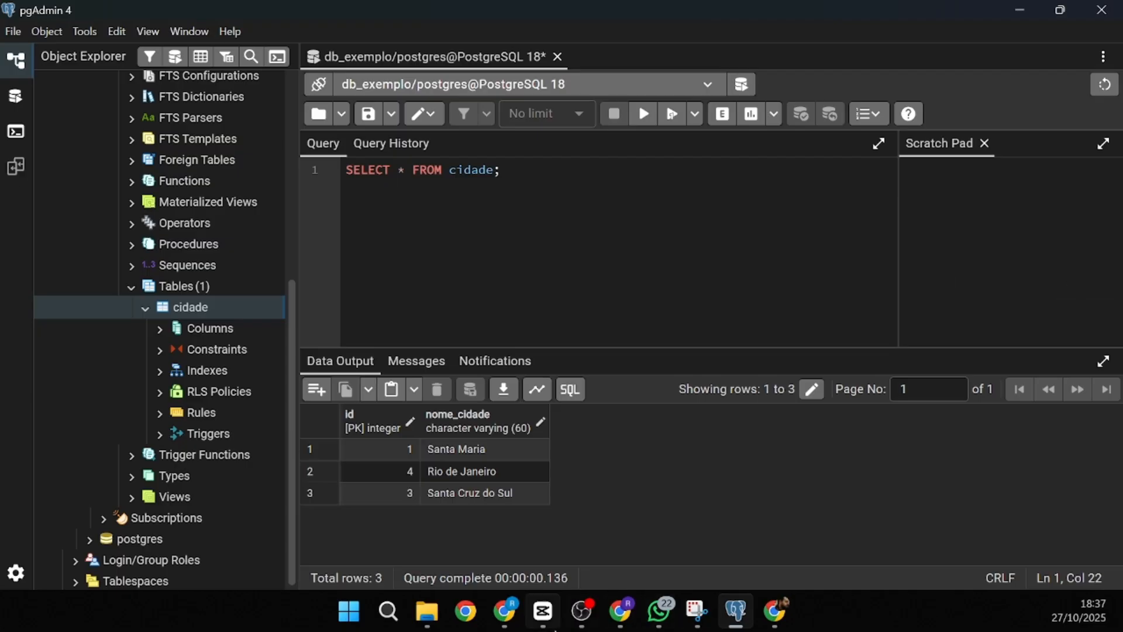
pyautogui.click(581, 611)
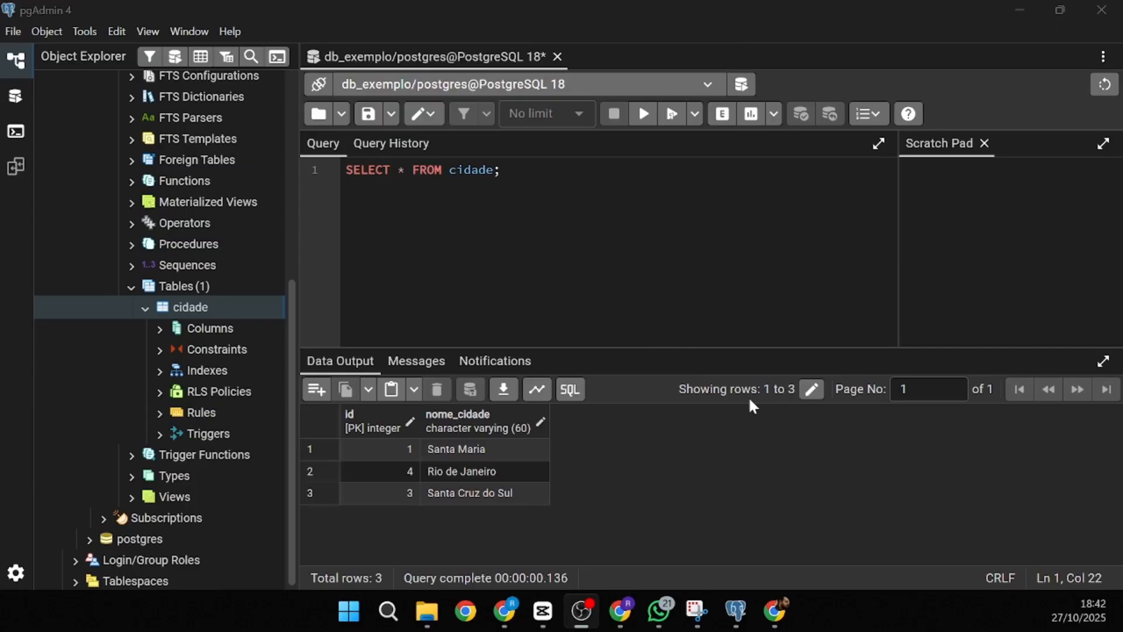
pyautogui.click(609, 214)
pyautogui.click(791, 605)
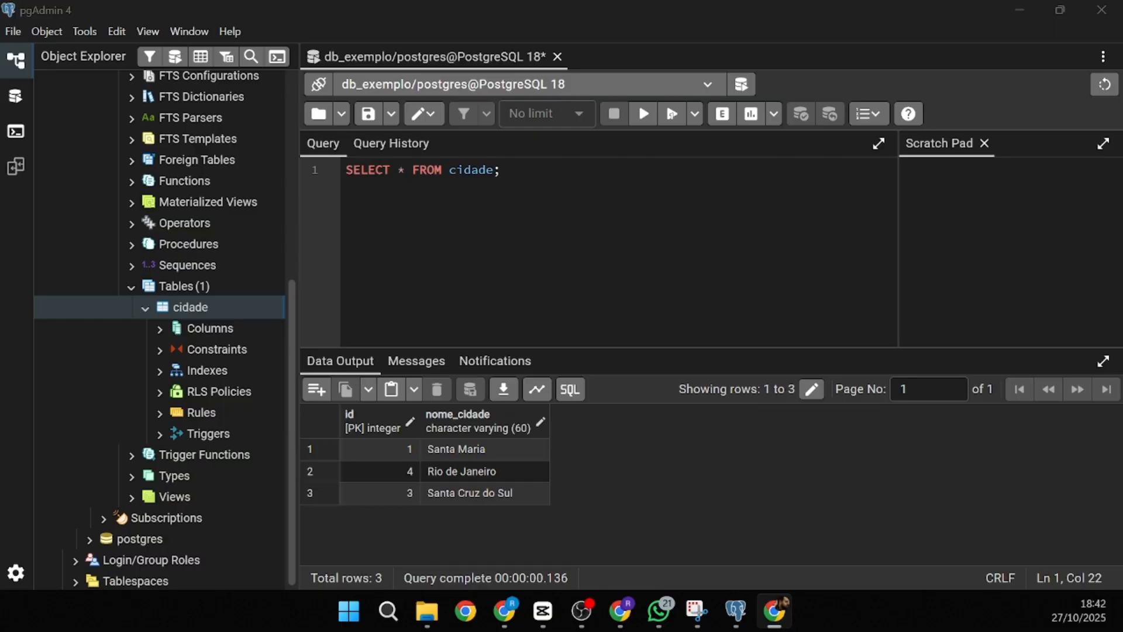
# - Paste the CREATE TABLE pessoa statement and change the sobrenome length from 120 to 80
pyautogui.click(487, 280)
pyautogui.hotkey('ctrl', 'a')
pyautogui.write('CREATE TABLE pessoa (   id SERIAL PRIMARY KEY,   nome VARCHAR(80),   sobrenome VARCHAR(120),   data_nascimento DATE,   cidade_id INT,   FOREIGN KEY (cidade_id) REFERENCES cidade(id) );')
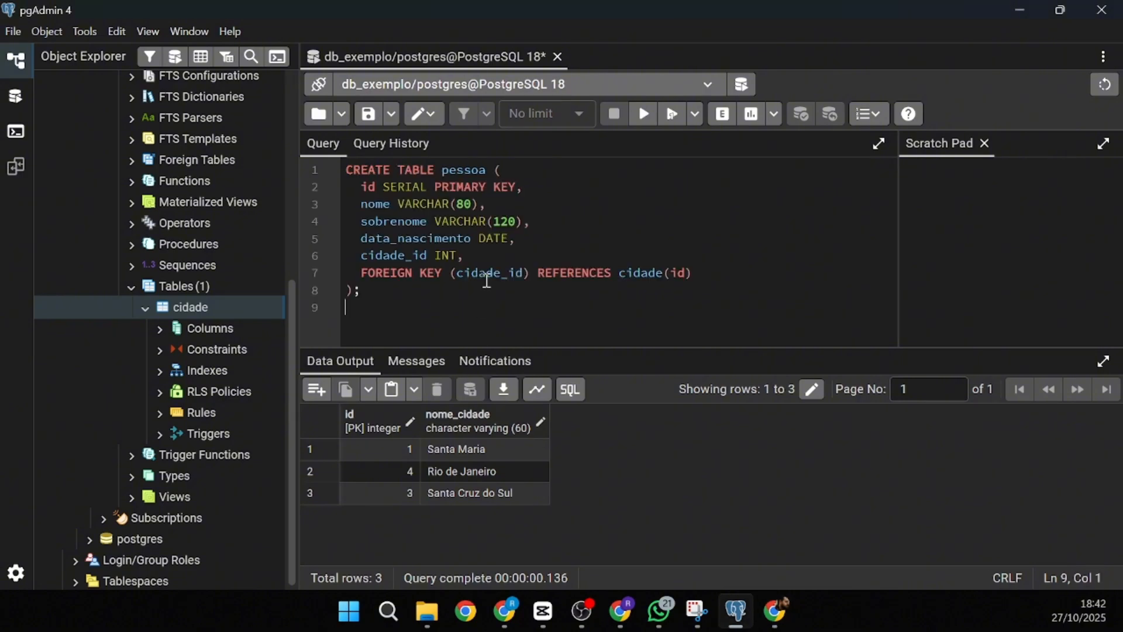
pyautogui.click(611, 262)
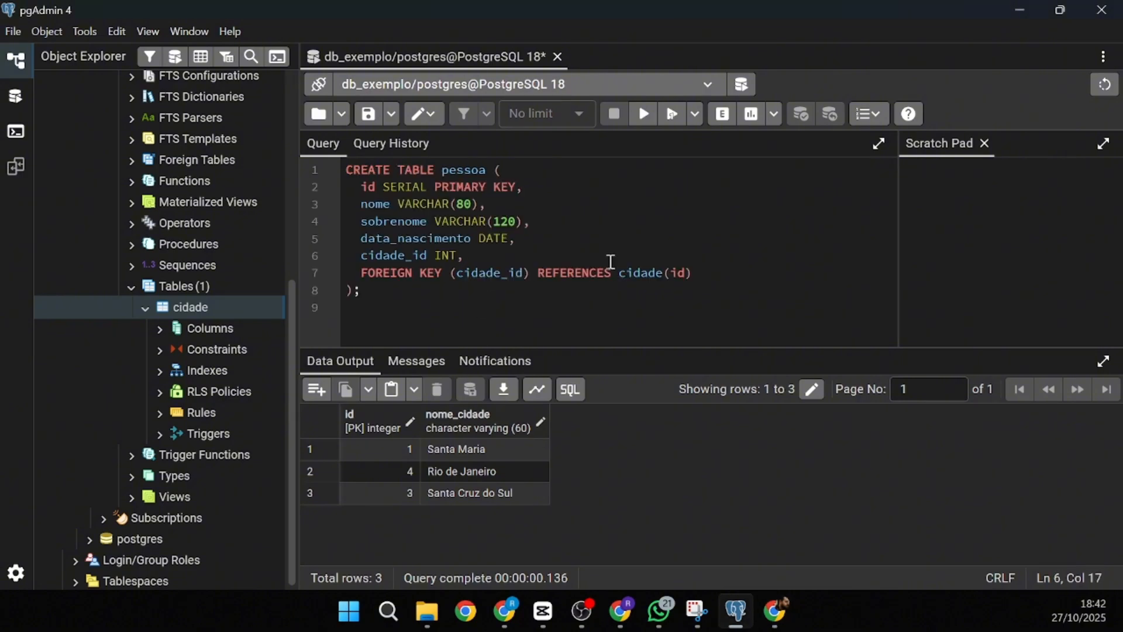
pyautogui.doubleClick(465, 171)
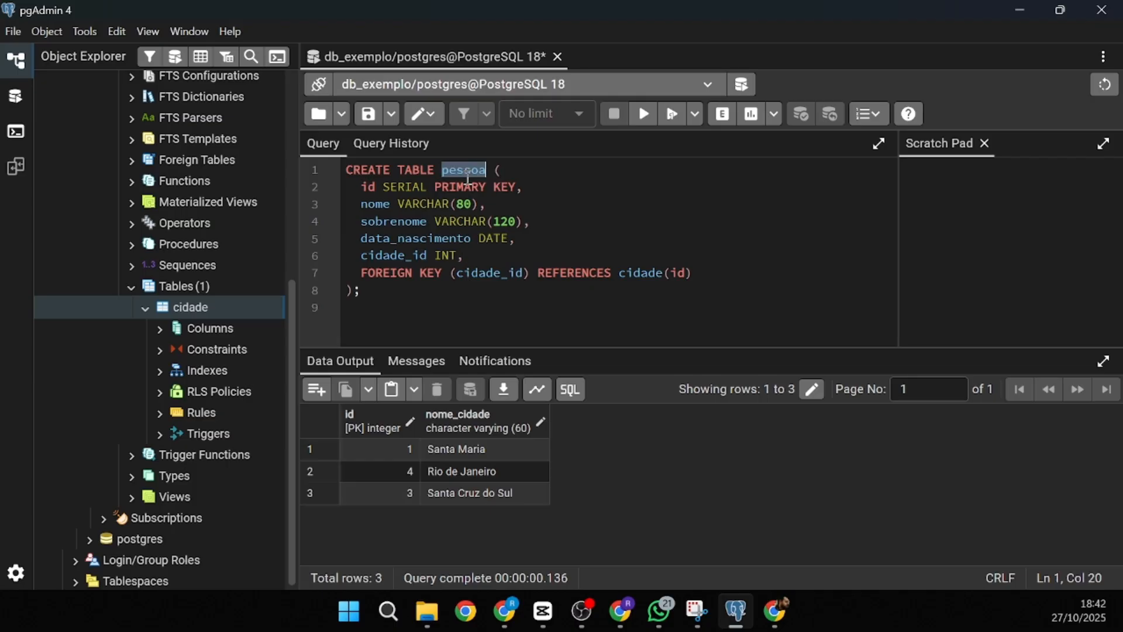
pyautogui.moveTo(360, 187); pyautogui.dragTo(529, 185)
pyautogui.doubleClick(401, 190)
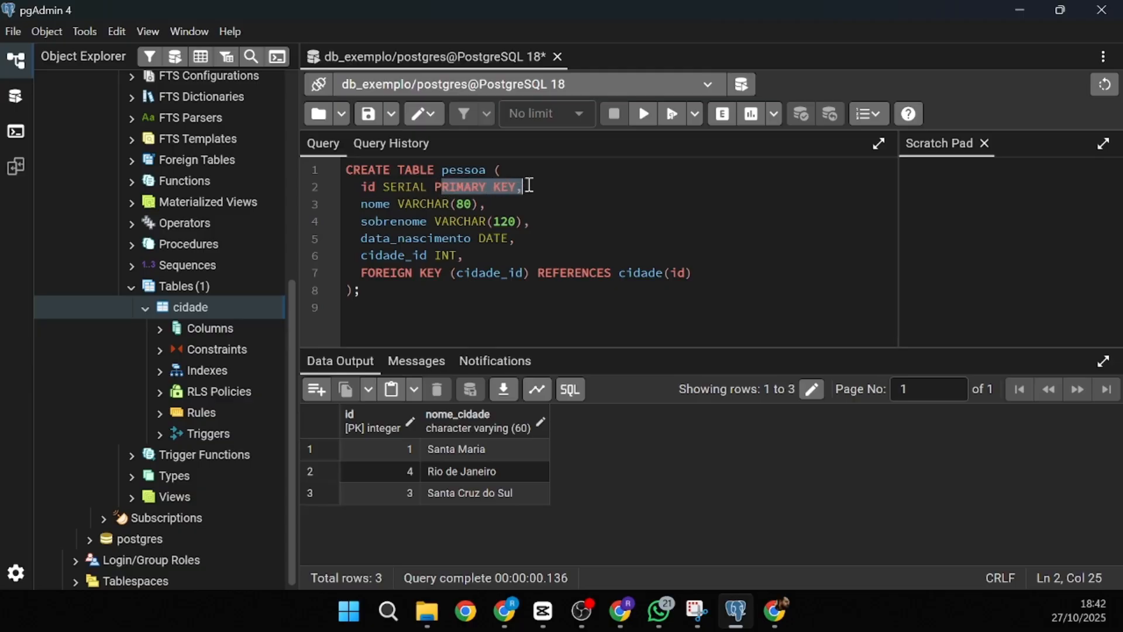
pyautogui.moveTo(352, 204); pyautogui.dragTo(458, 203)
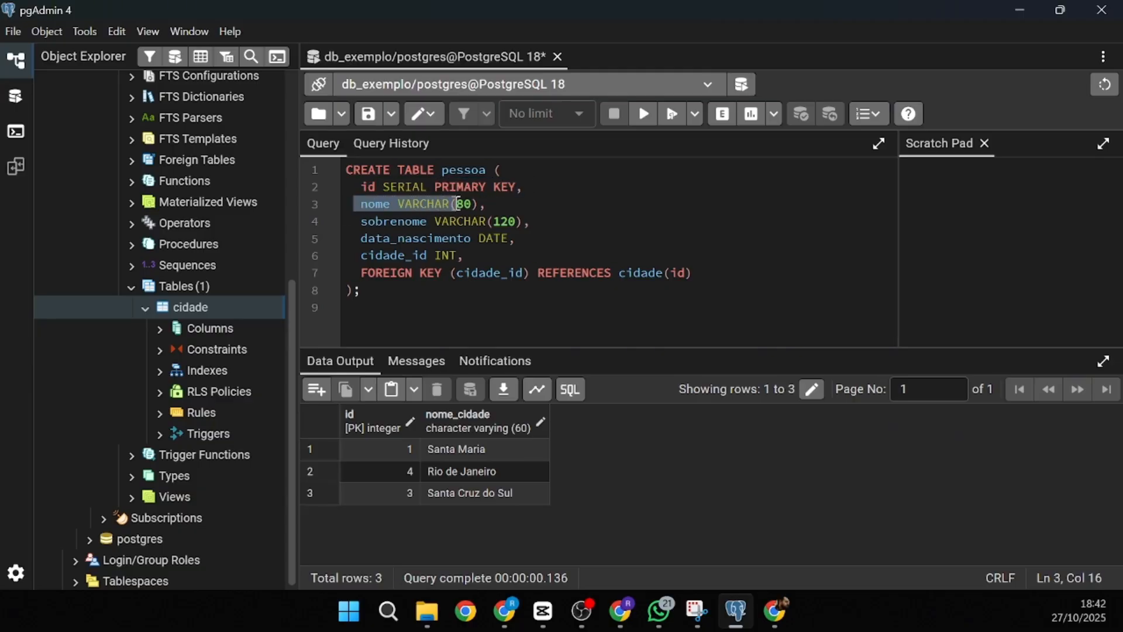
pyautogui.click(423, 205)
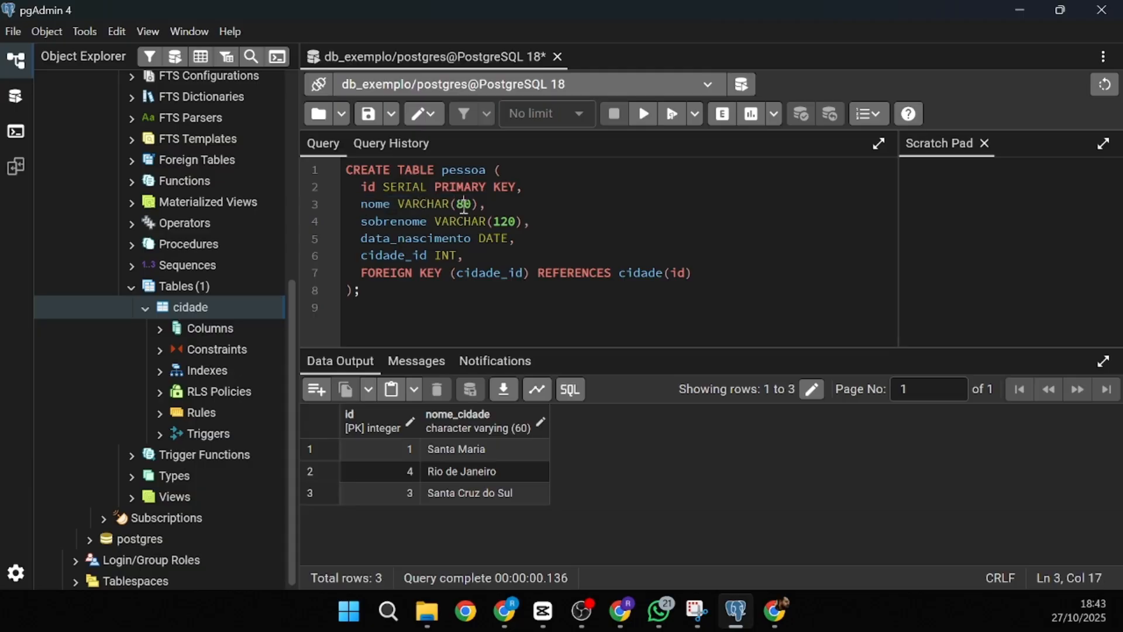
pyautogui.moveTo(363, 223); pyautogui.dragTo(500, 222)
pyautogui.click(501, 222)
pyautogui.doubleClick(501, 223)
pyautogui.write('80')
# - Review the data_nascimento DATE column and the cidade_id foreign key referencing cidade(id)
pyautogui.moveTo(355, 240)
pyautogui.mouseDown()
pyautogui.moveTo(518, 247)
pyautogui.moveTo(360, 246)
pyautogui.mouseUp()
pyautogui.click(361, 248)
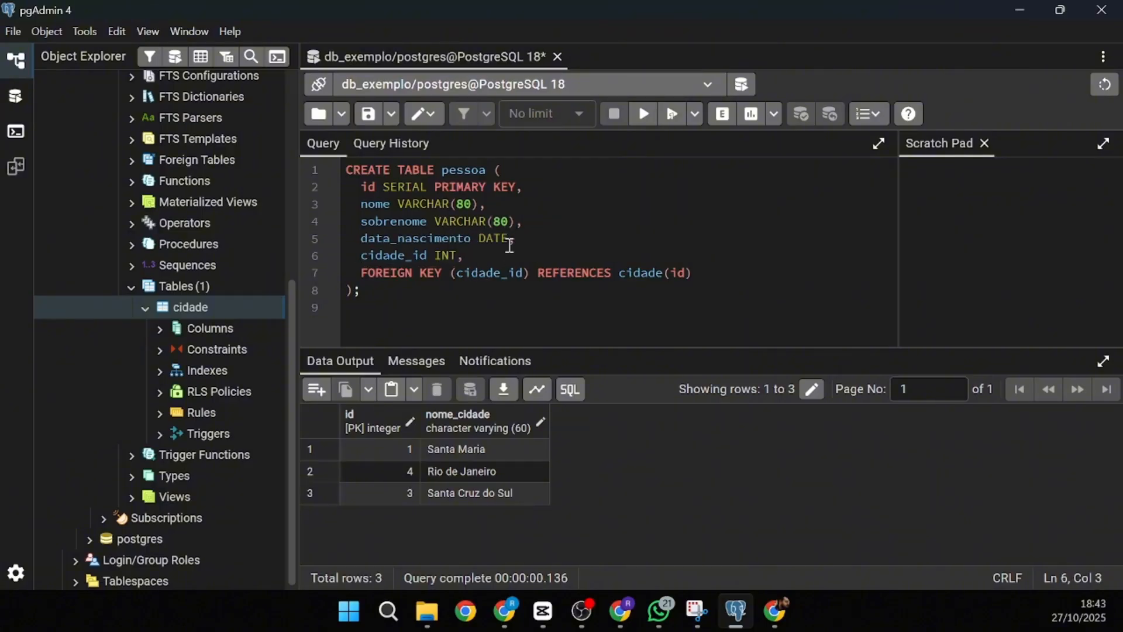
pyautogui.click(509, 239)
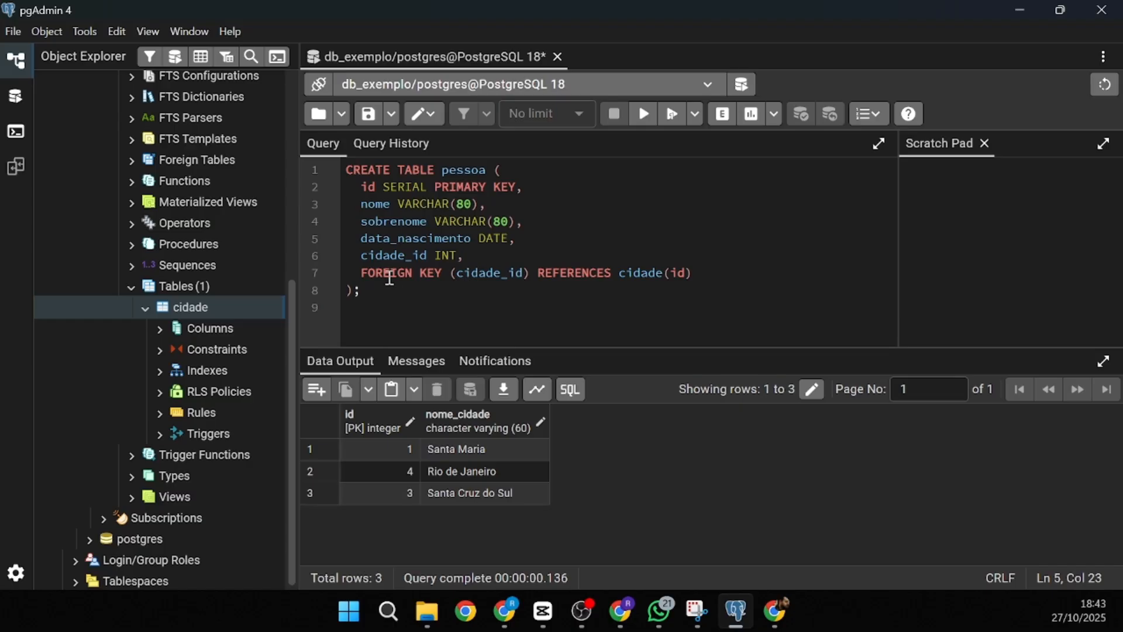
pyautogui.doubleClick(383, 260)
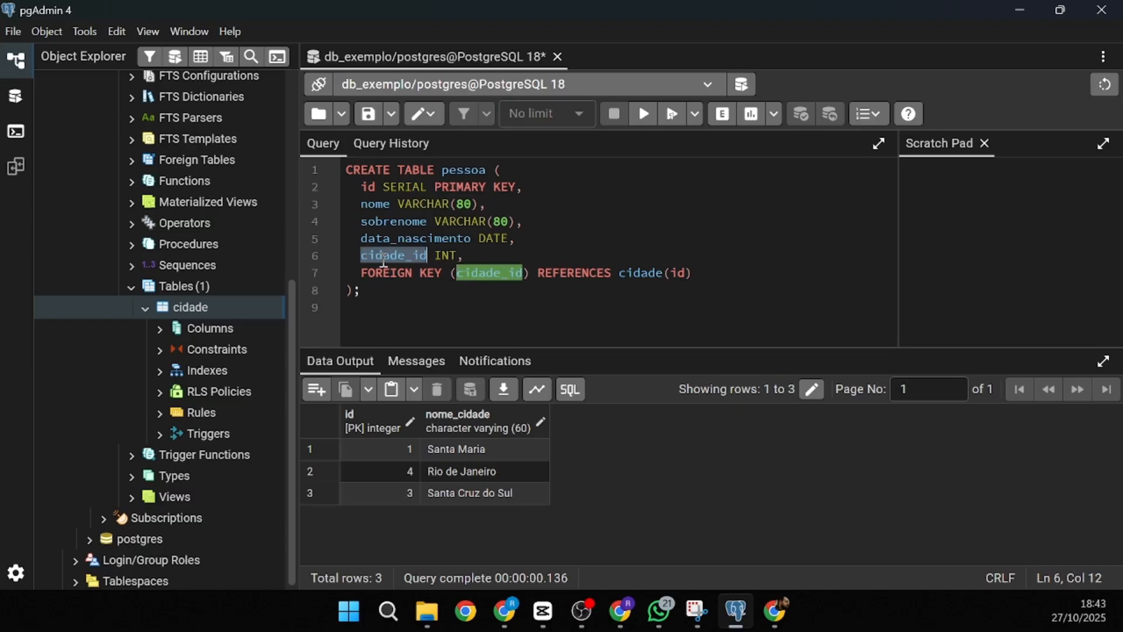
pyautogui.doubleClick(477, 275)
pyautogui.click(412, 258)
pyautogui.moveTo(552, 272); pyautogui.dragTo(582, 271)
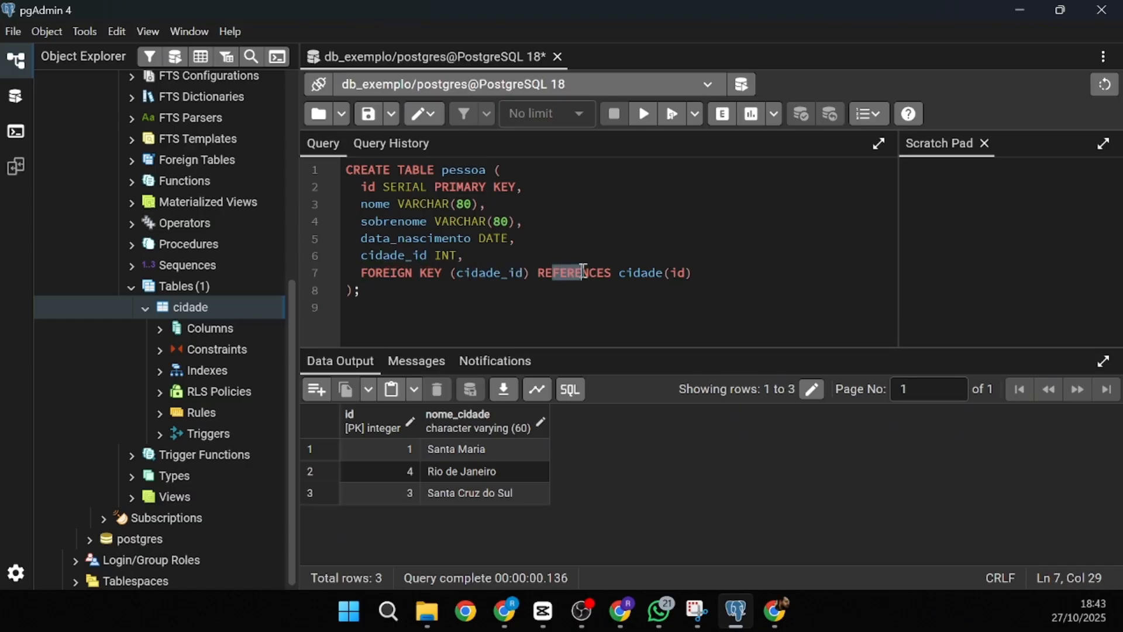
pyautogui.doubleClick(652, 273)
pyautogui.moveTo(663, 273); pyautogui.dragTo(691, 273)
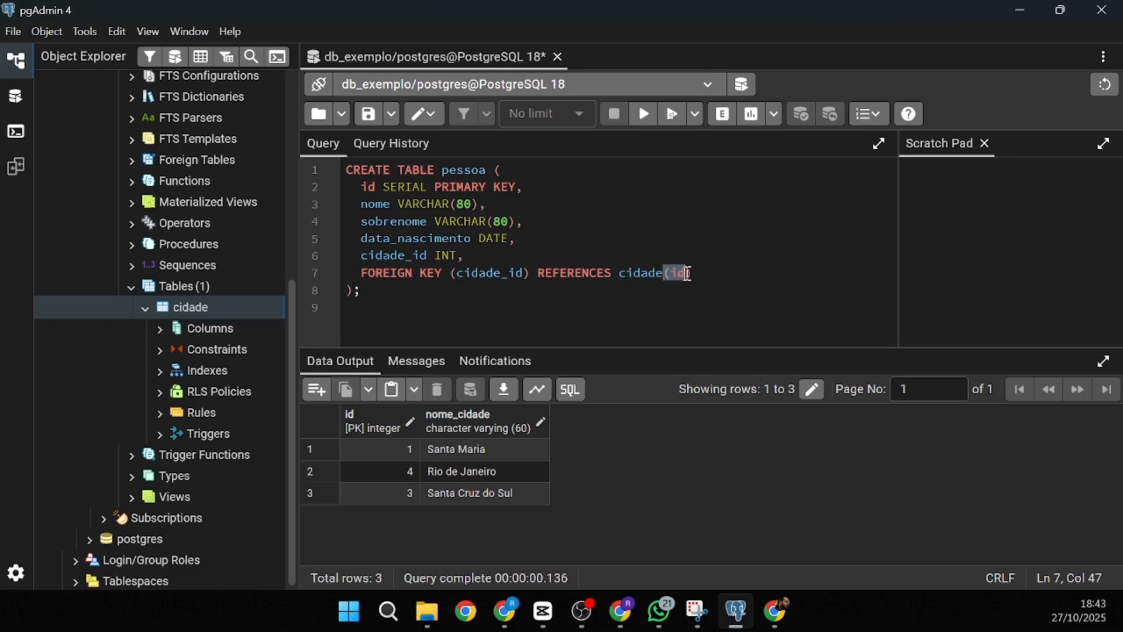
pyautogui.click(738, 272)
# - Run the CREATE TABLE pessoa statement and refresh the Tables list so pessoa appears
pyautogui.click(646, 116)
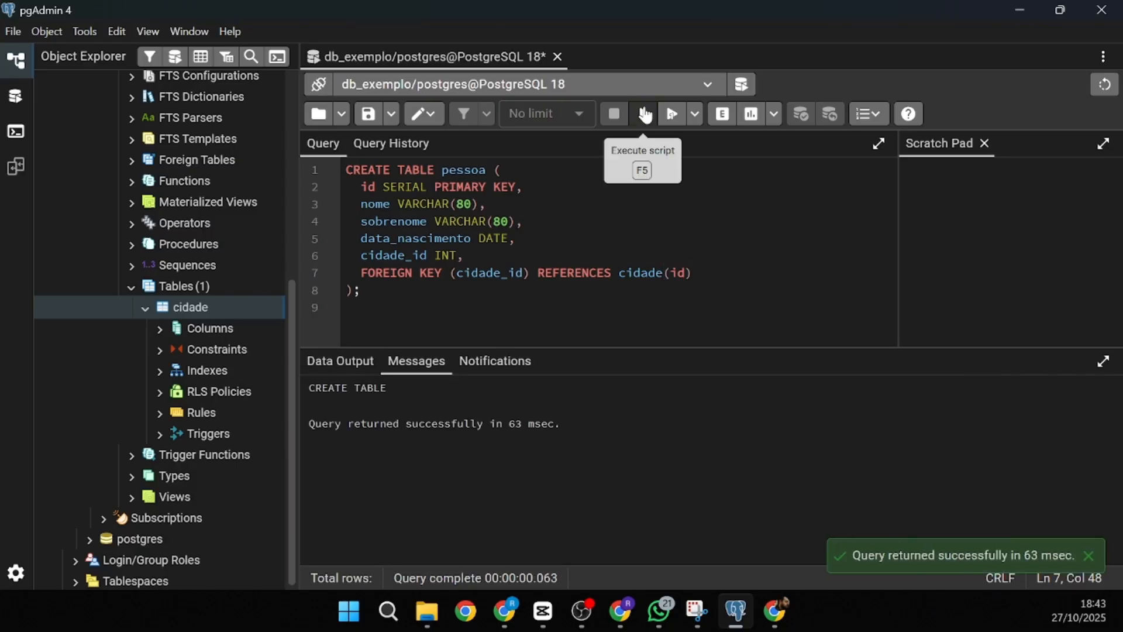
pyautogui.click(169, 286)
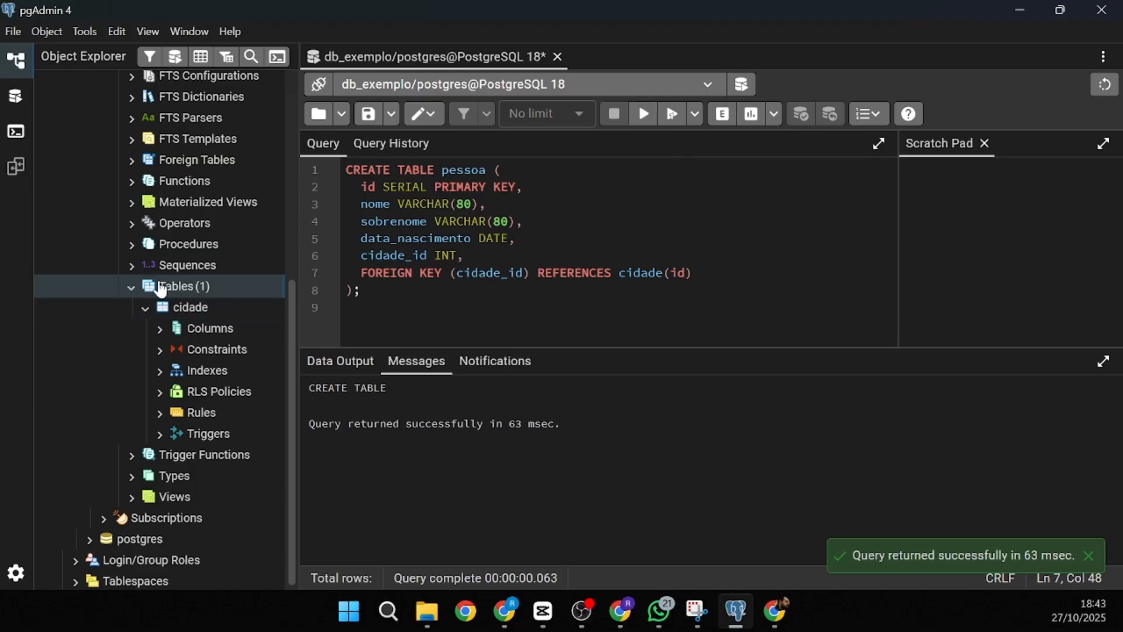
pyautogui.rightClick(200, 289)
pyautogui.click(231, 326)
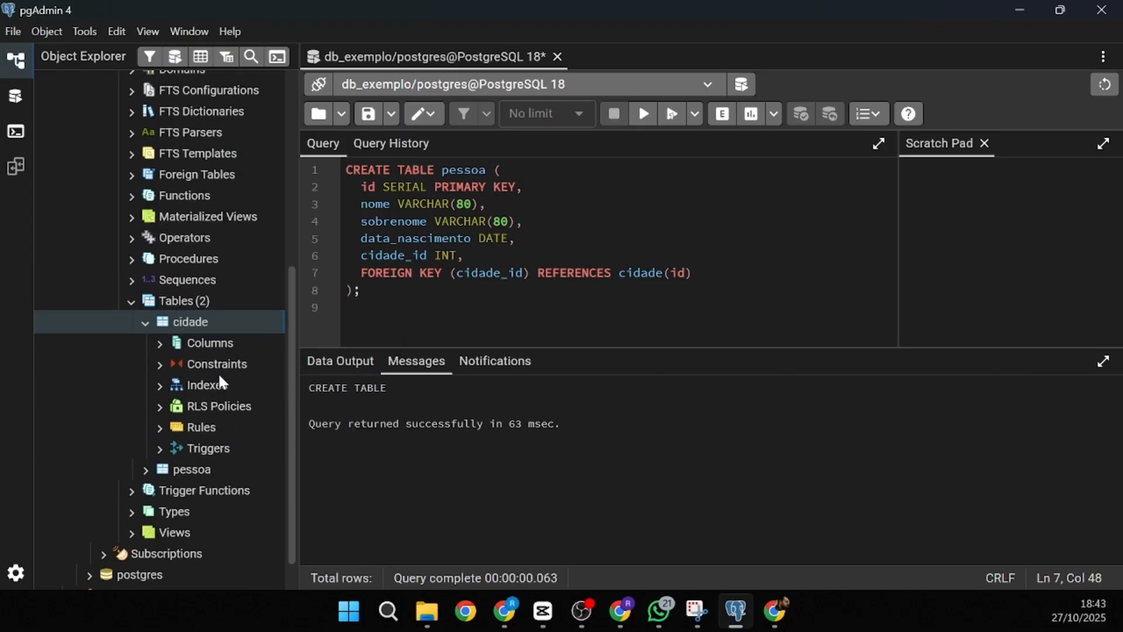
pyautogui.click(144, 323)
# - Select pessoa and run SELECT * FROM pessoa; showing five columns and zero rows
pyautogui.click(188, 431)
pyautogui.click(784, 295)
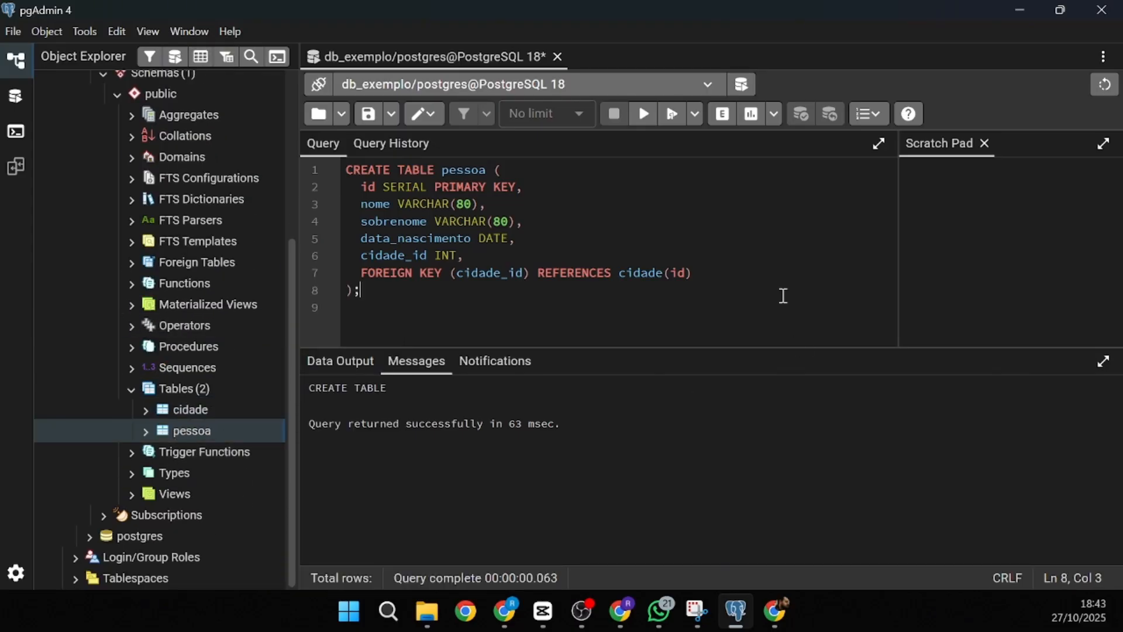
pyautogui.hotkey('ctrl', 'a')
pyautogui.write('SELECT * ')
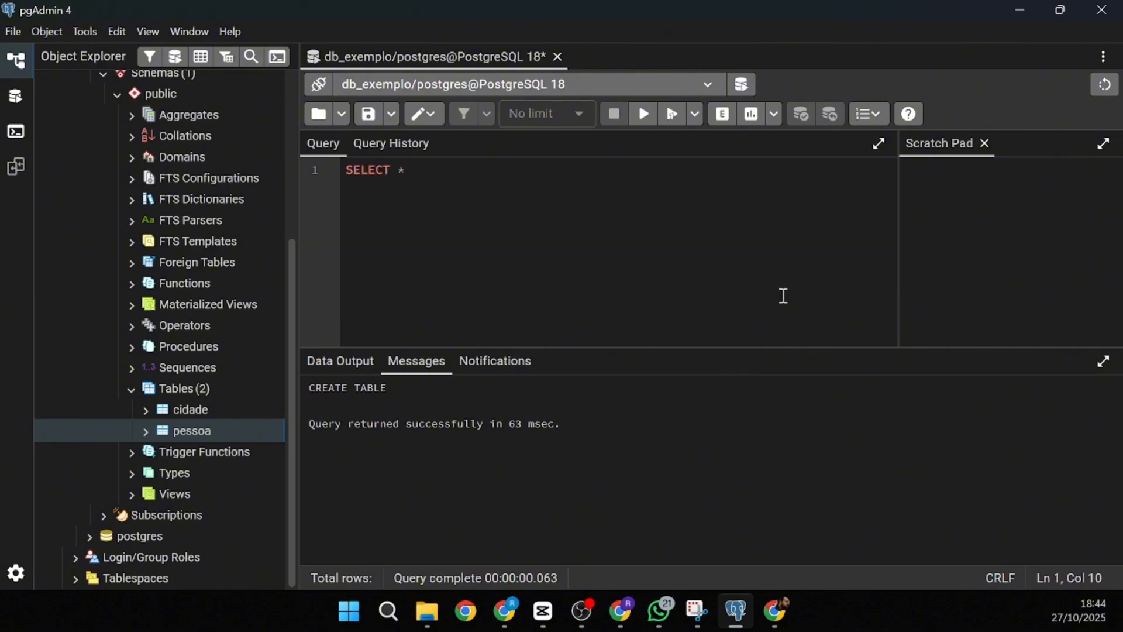
pyautogui.write('FROM ')
pyautogui.write('pessoa;')
pyautogui.press('F5')
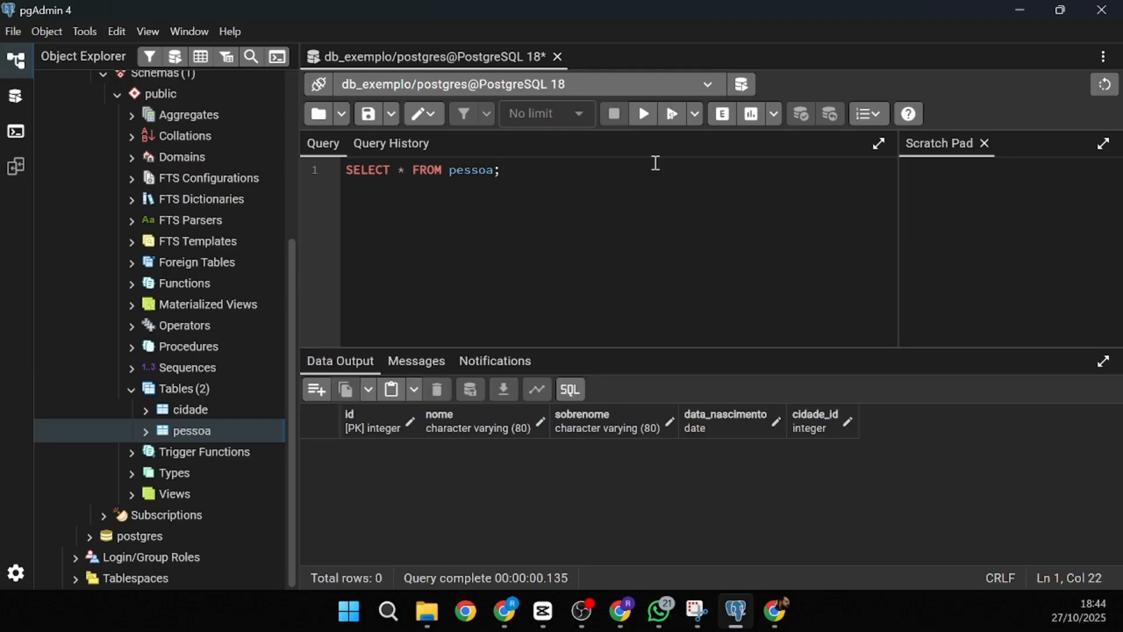
pyautogui.moveTo(389, 169)
pyautogui.mouseDown()
pyautogui.moveTo(420, 170)
pyautogui.moveTo(405, 170)
pyautogui.mouseUp()
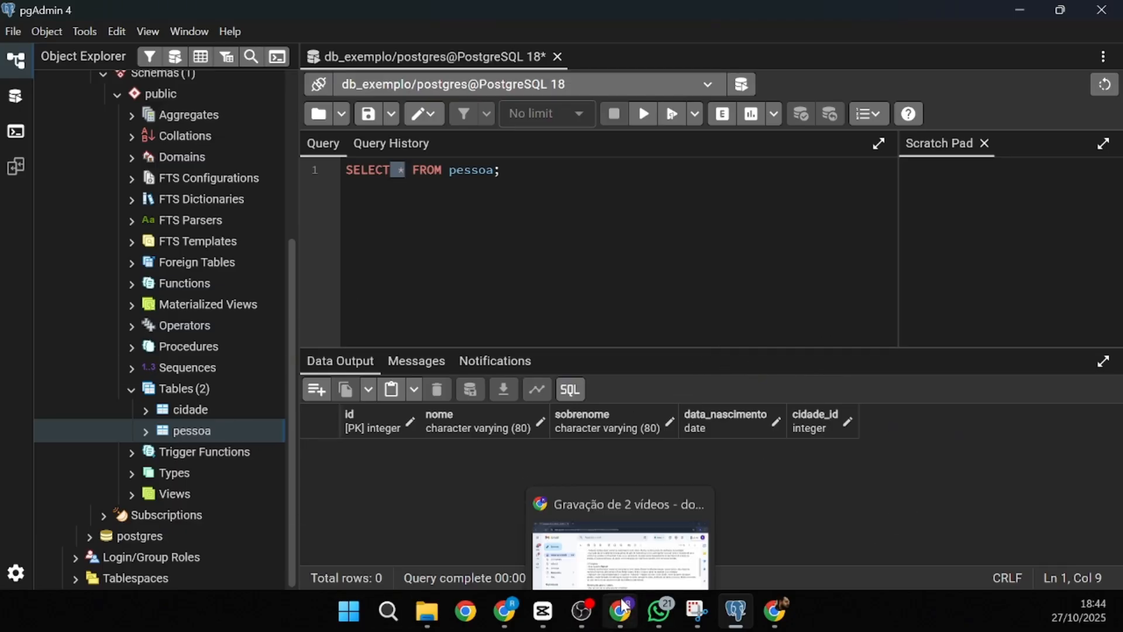
pyautogui.click(582, 612)
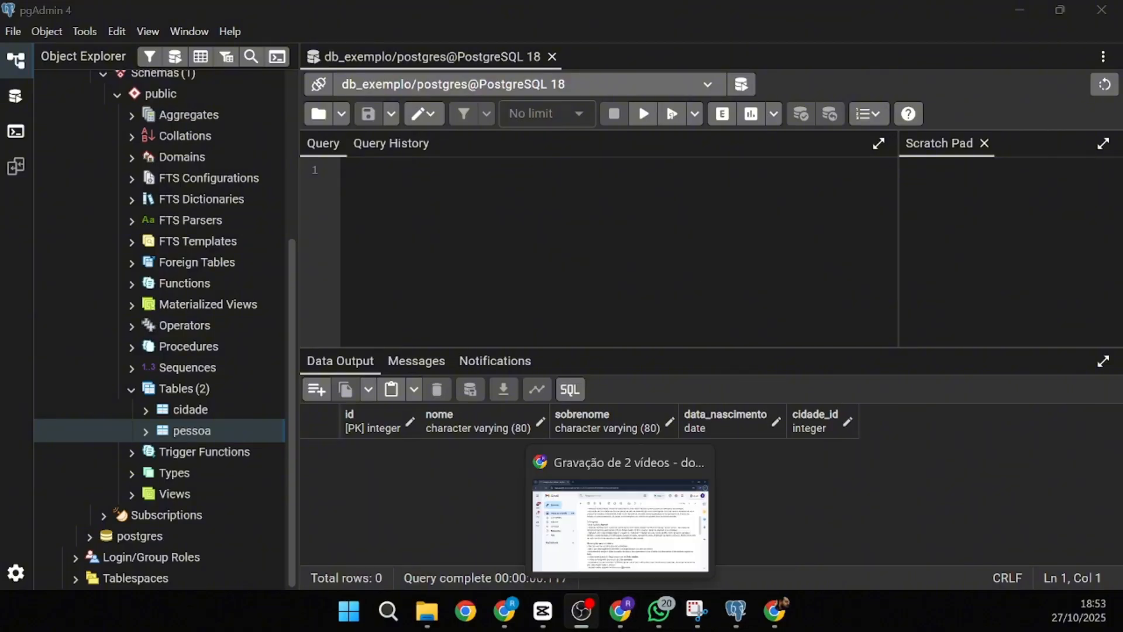
# - Paste the INSERT INTO pessoa statement and review its column list and values
pyautogui.click(583, 614)
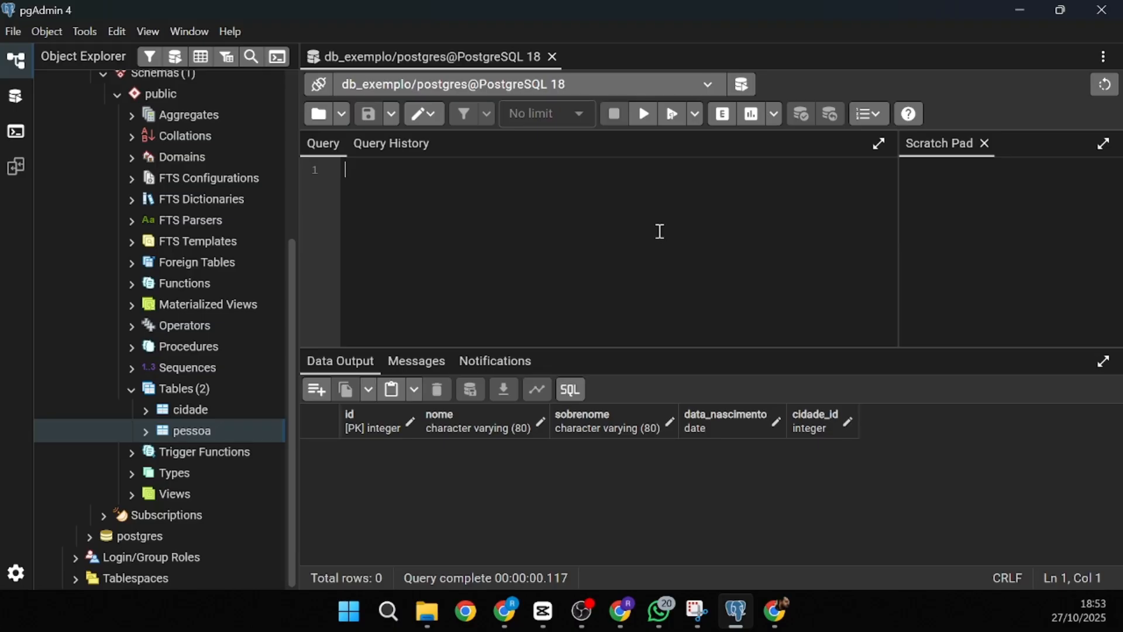
pyautogui.hotkey('alt', 'Tab')
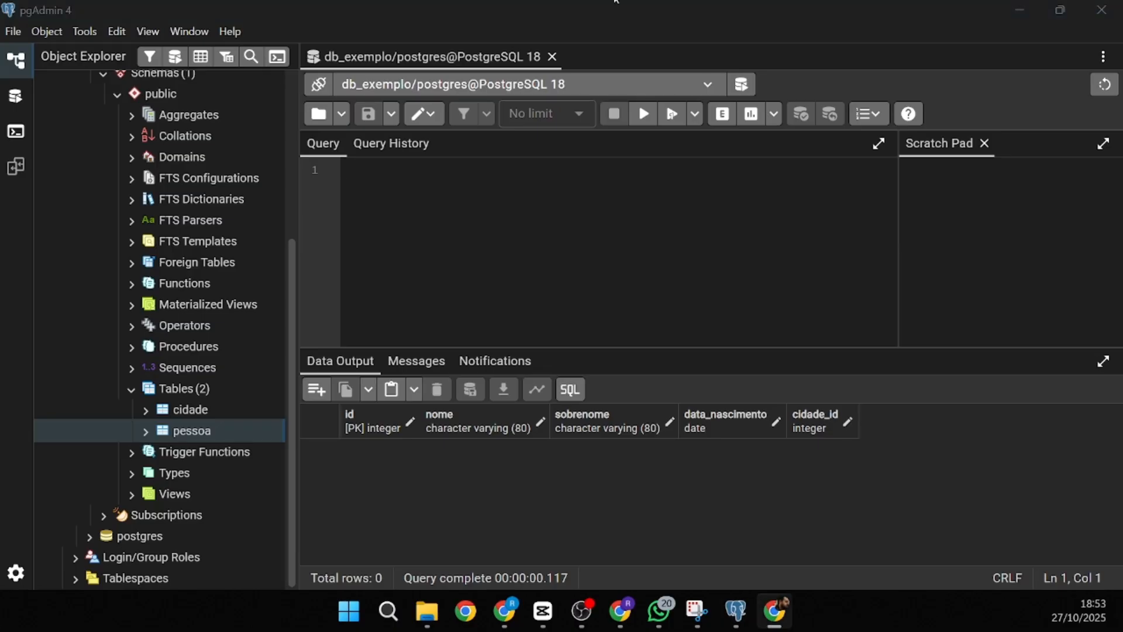
pyautogui.click(518, 200)
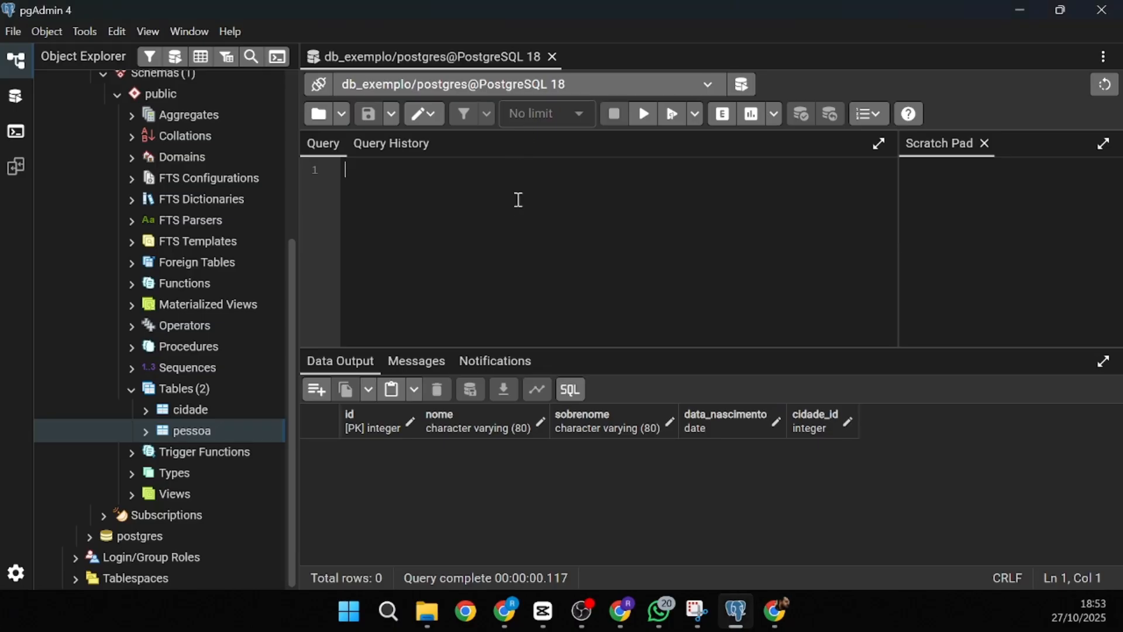
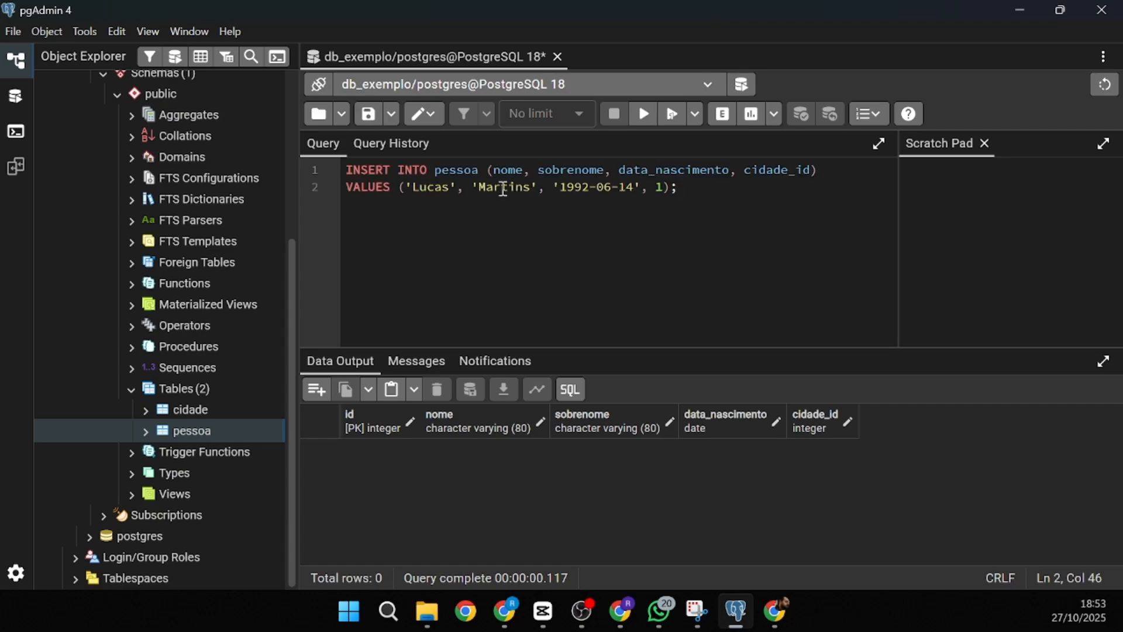
pyautogui.doubleClick(471, 171)
pyautogui.doubleClick(503, 169)
pyautogui.doubleClick(585, 170)
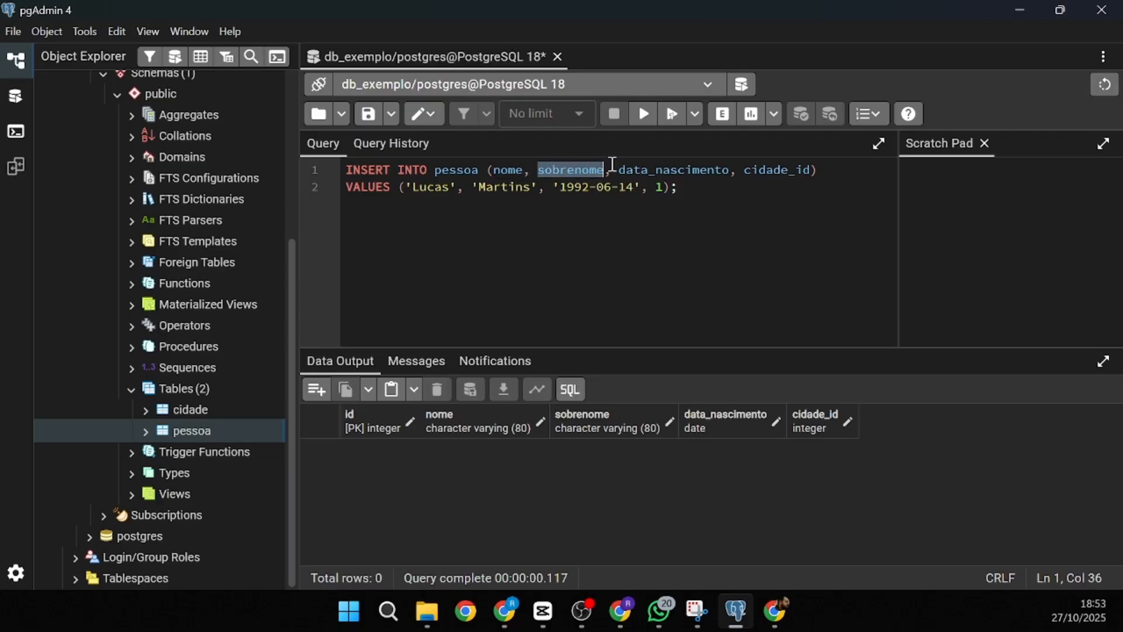
pyautogui.doubleClick(656, 170)
pyautogui.doubleClick(761, 171)
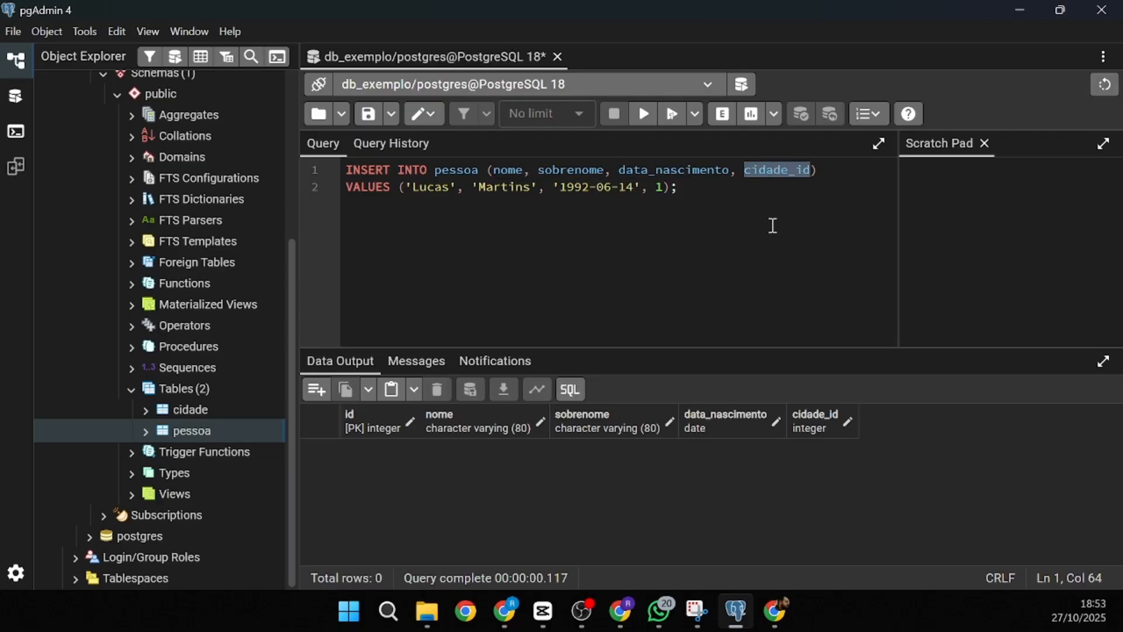
pyautogui.moveTo(508, 169); pyautogui.dragTo(755, 179)
pyautogui.hotkey('ctrl', 'a')
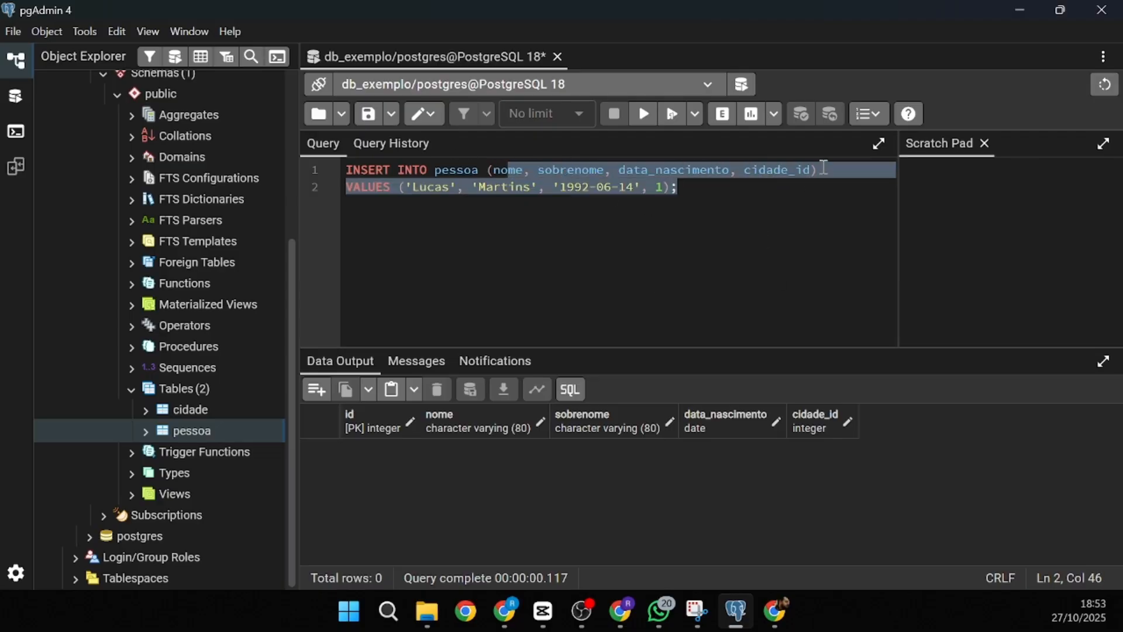
pyautogui.click(391, 186)
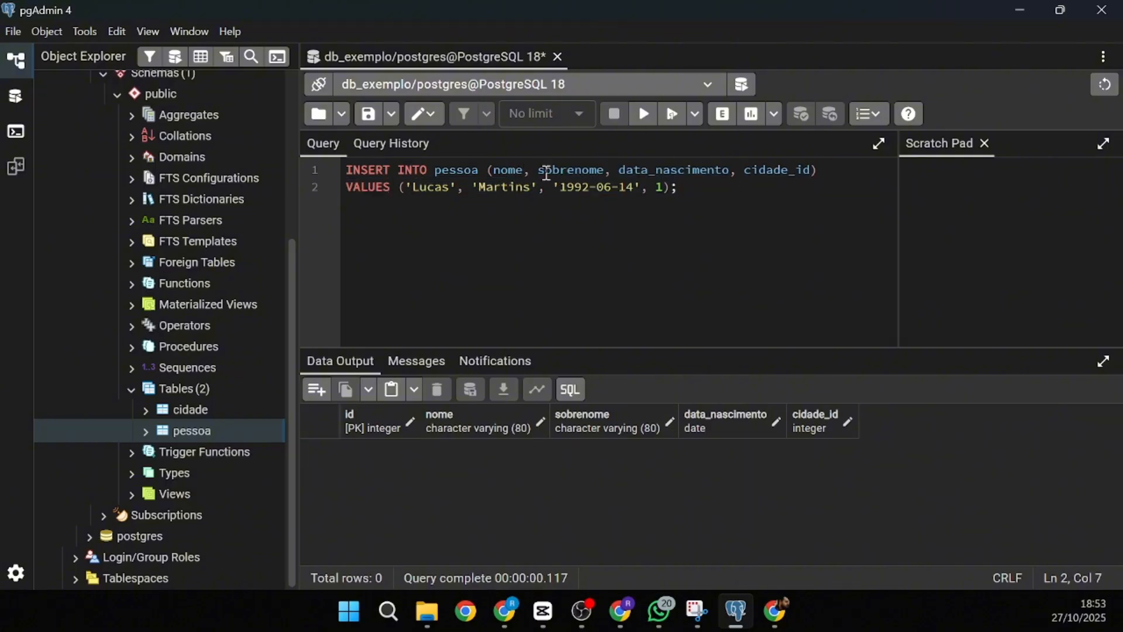
pyautogui.doubleClick(415, 187)
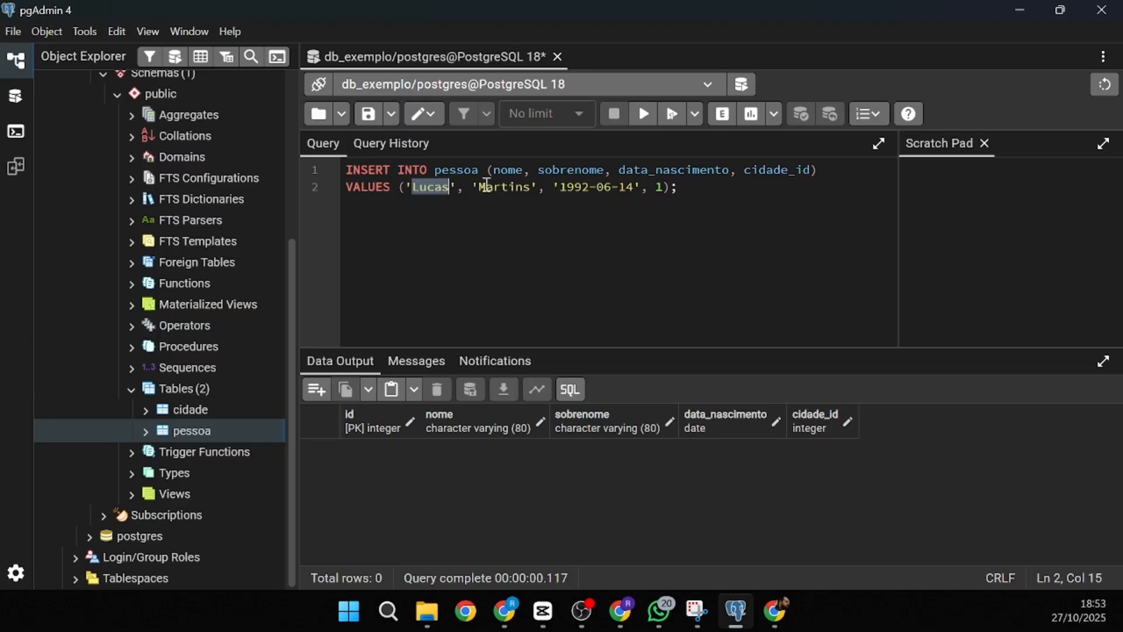
pyautogui.doubleClick(502, 188)
pyautogui.doubleClick(603, 187)
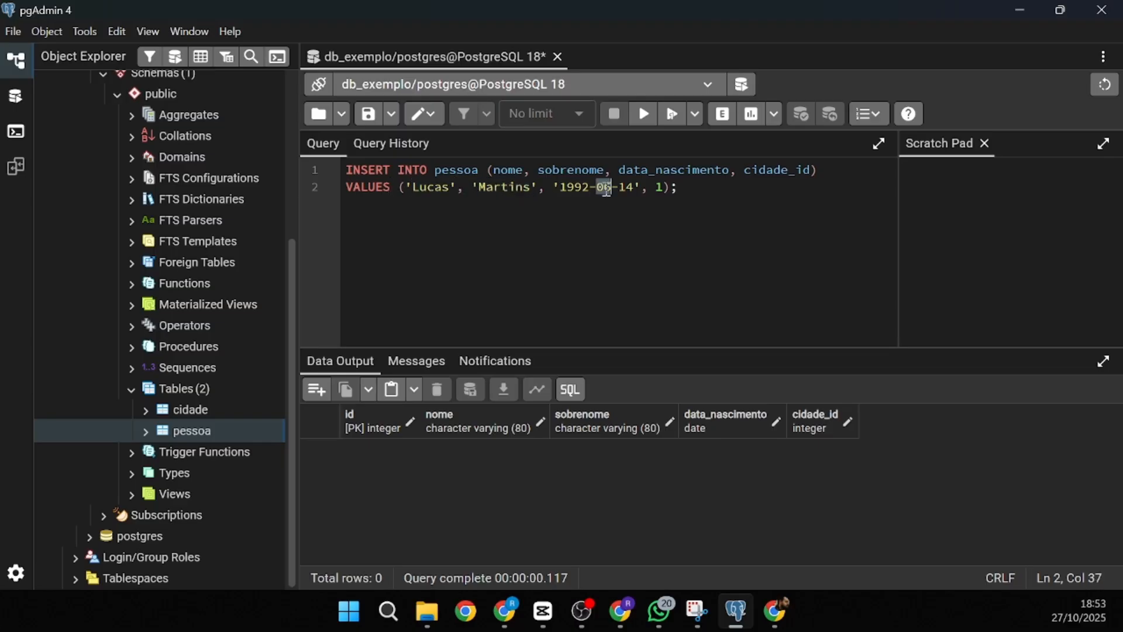
# - Change cidade_id to 1885 and run the insert, triggering a foreign key violation
pyautogui.doubleClick(662, 188)
pyautogui.click(666, 187)
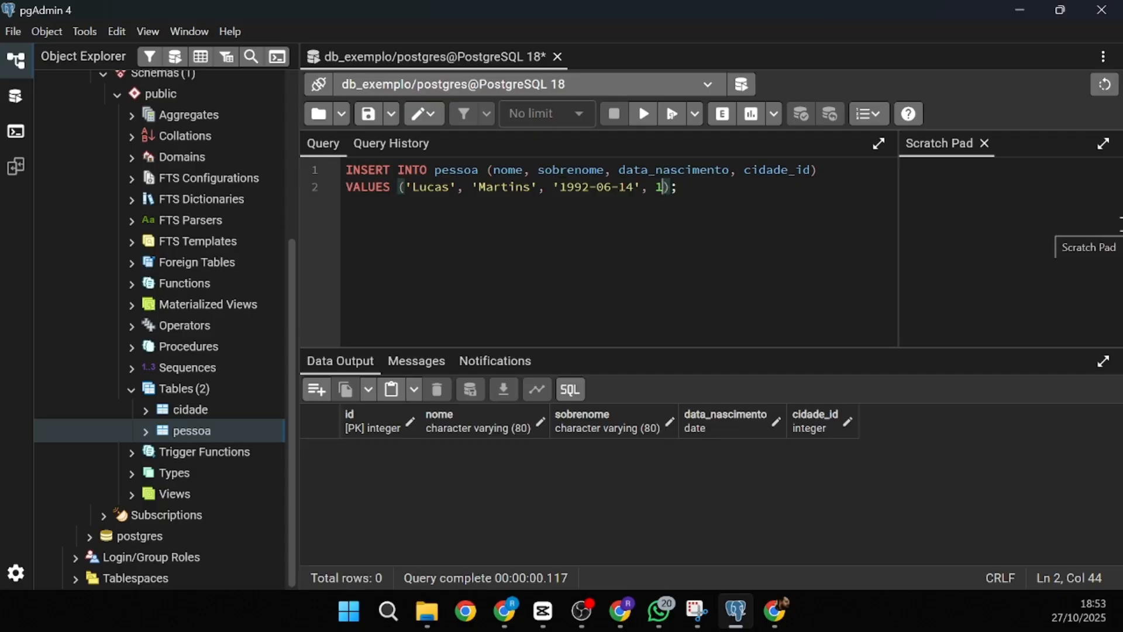
pyautogui.write('885')
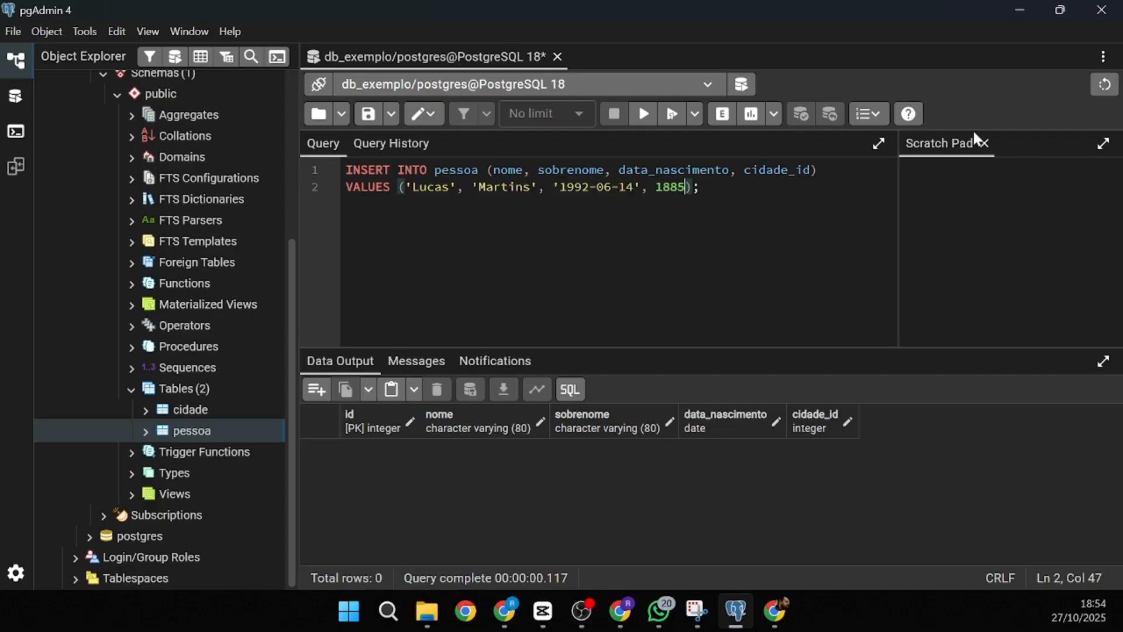
pyautogui.click(646, 121)
pyautogui.moveTo(355, 388); pyautogui.dragTo(981, 390)
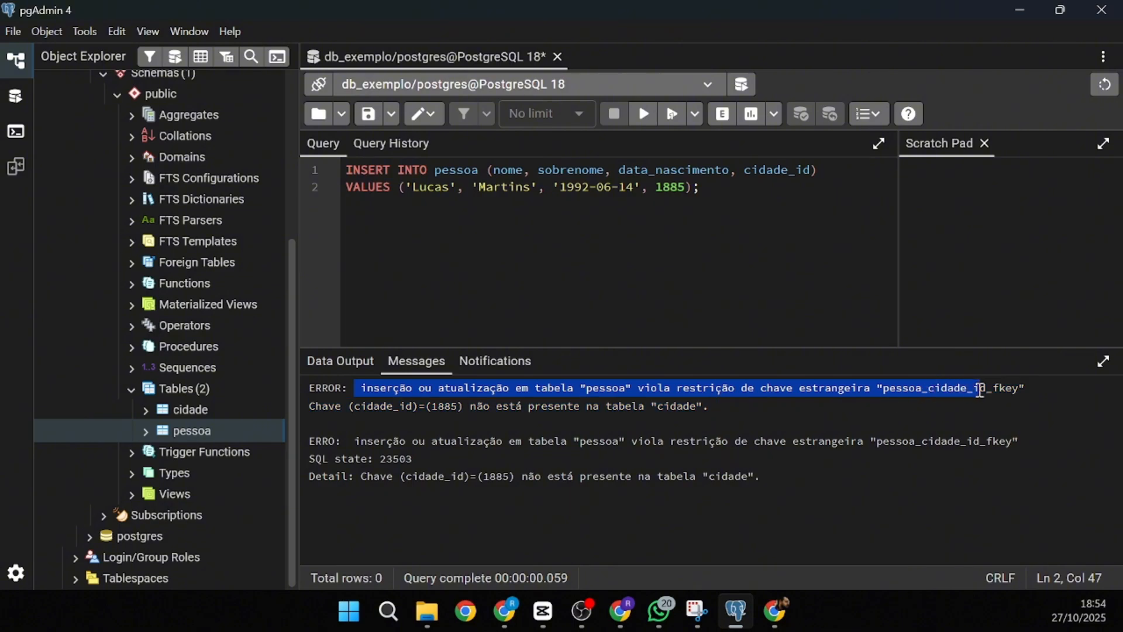
# - Set cidade_id back to 1 and rerun, inserting the row with INSERT 0 1
pyautogui.doubleClick(675, 182)
pyautogui.doubleClick(675, 196)
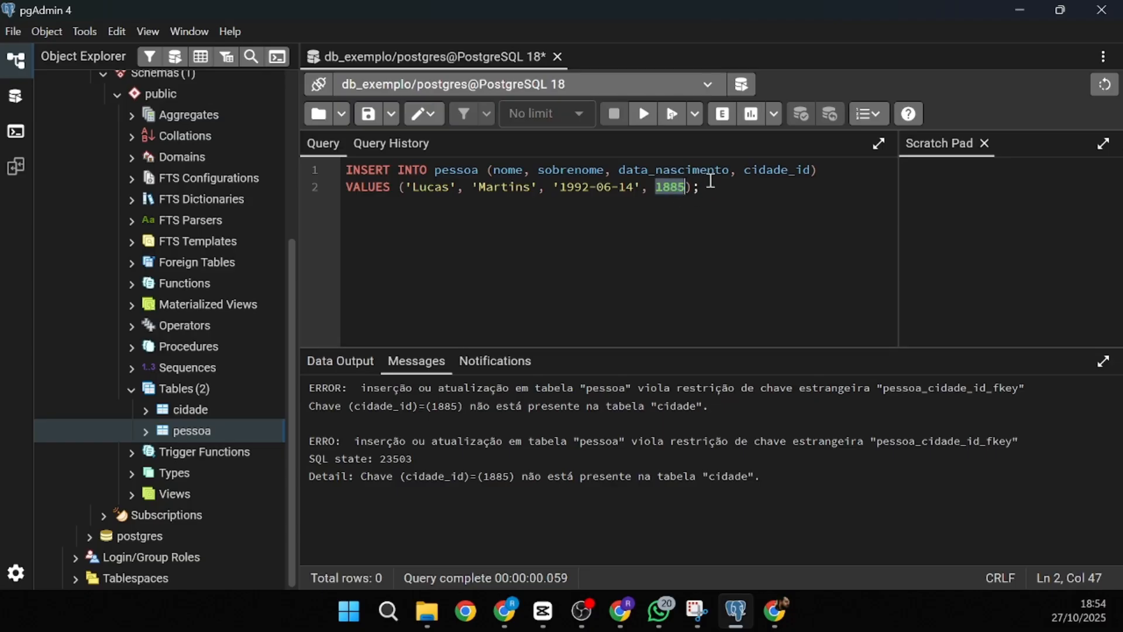
pyautogui.press('BackSpace')
pyautogui.write('1')
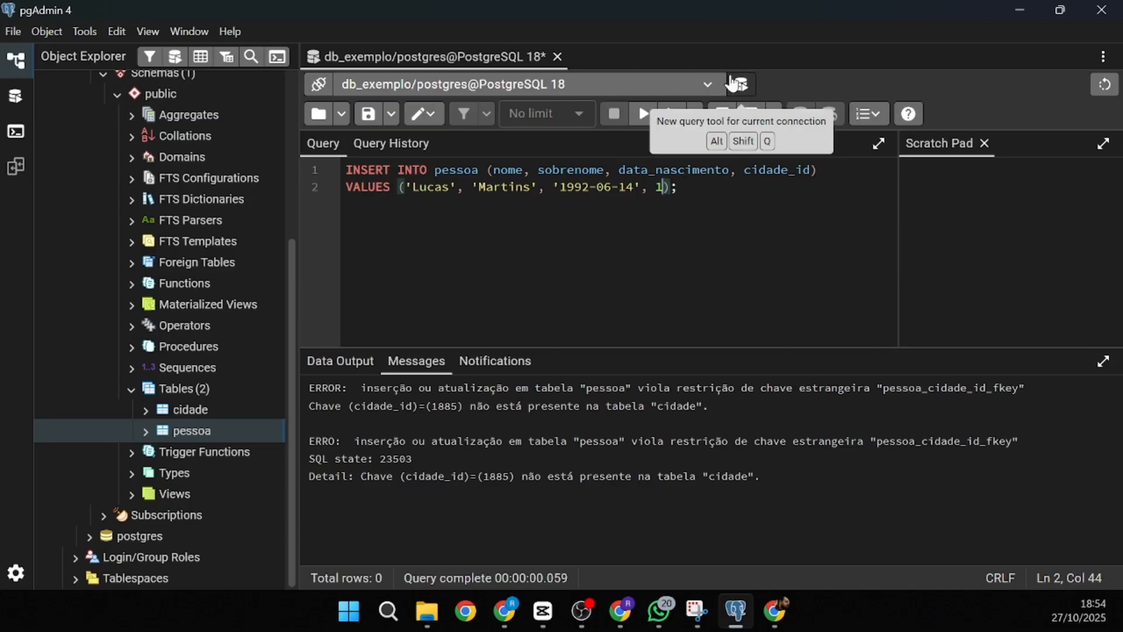
pyautogui.click(689, 271)
pyautogui.click(643, 114)
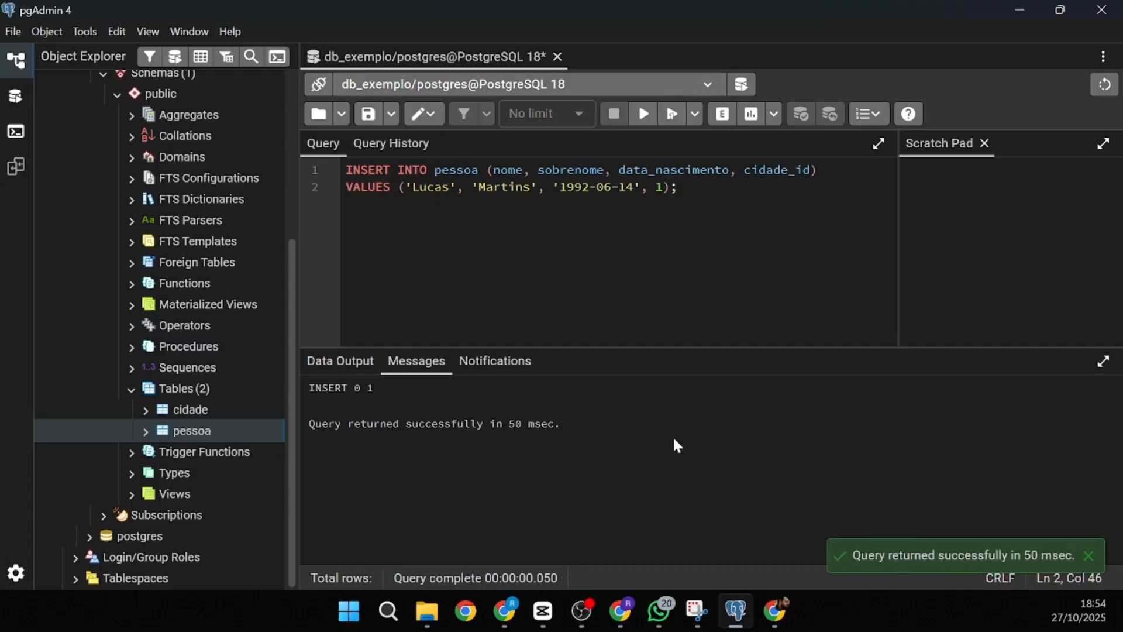
pyautogui.moveTo(316, 388); pyautogui.dragTo(379, 386)
pyautogui.click(531, 265)
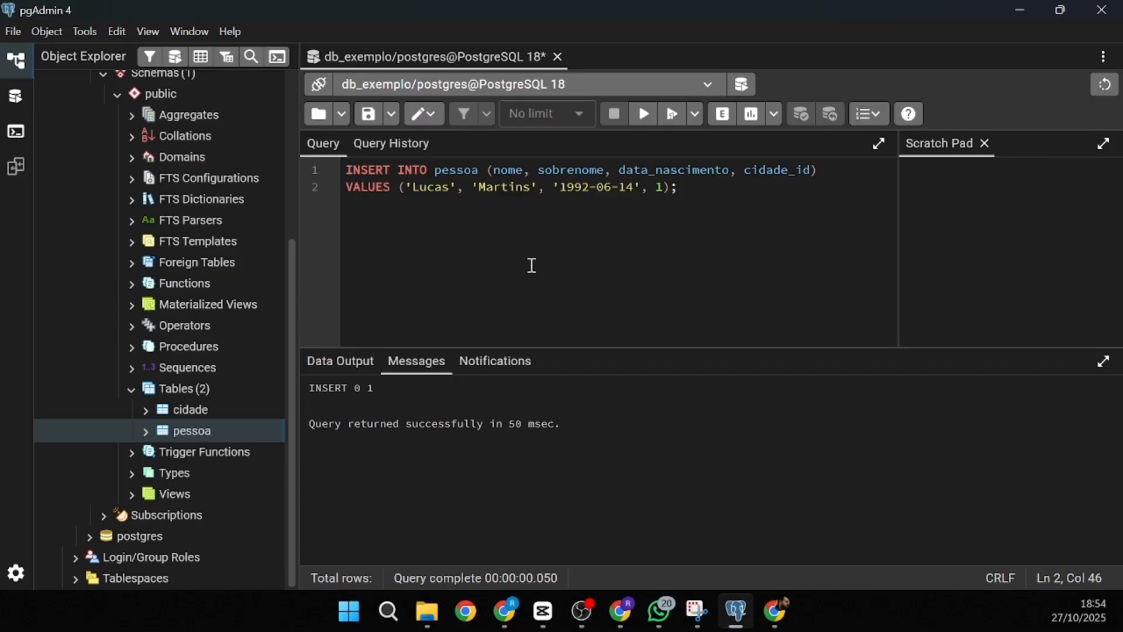
pyautogui.hotkey('ctrl', 'a')
# - Run SELECT * FROM pessoa to list the table's single current row
pyautogui.press('BackSpace')
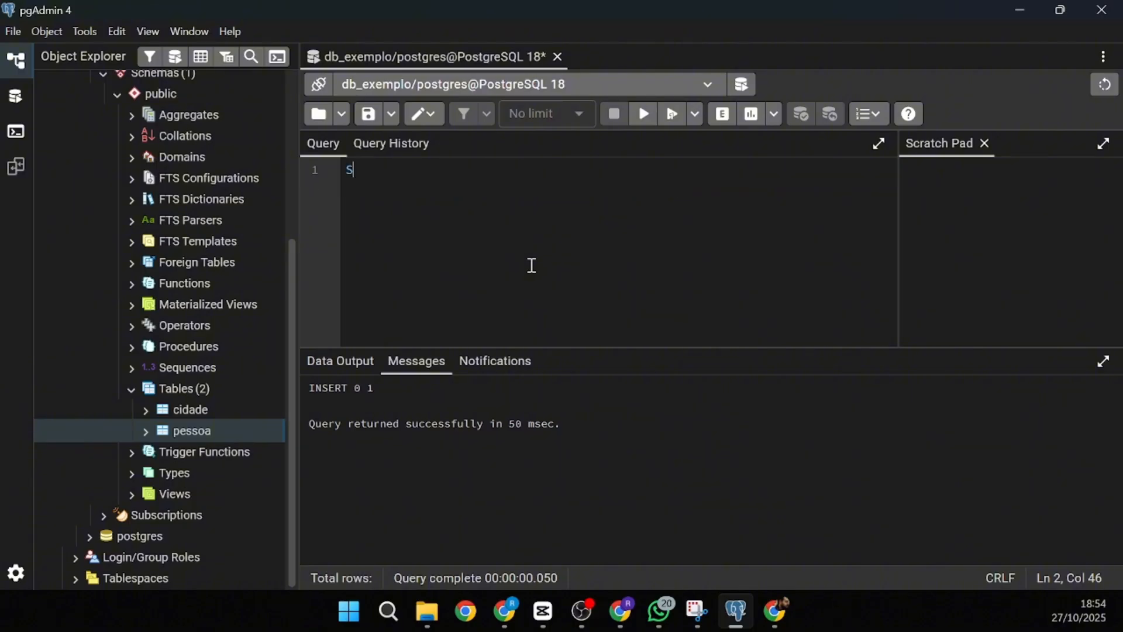
pyautogui.write('SELECT * FROM ')
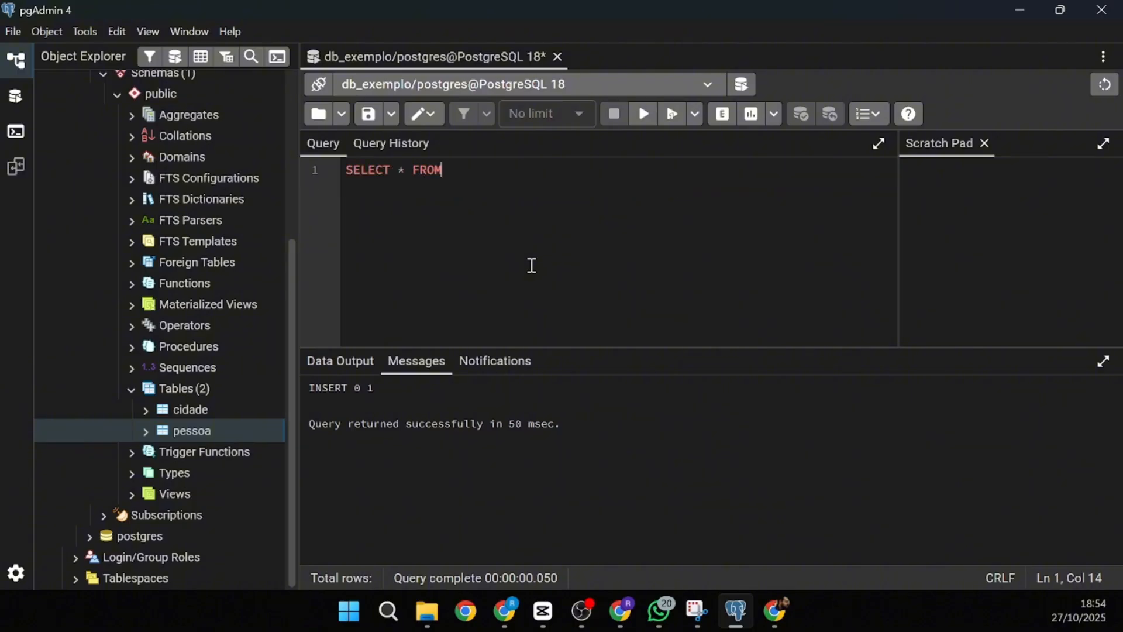
pyautogui.write('pessoa')
pyautogui.click(646, 115)
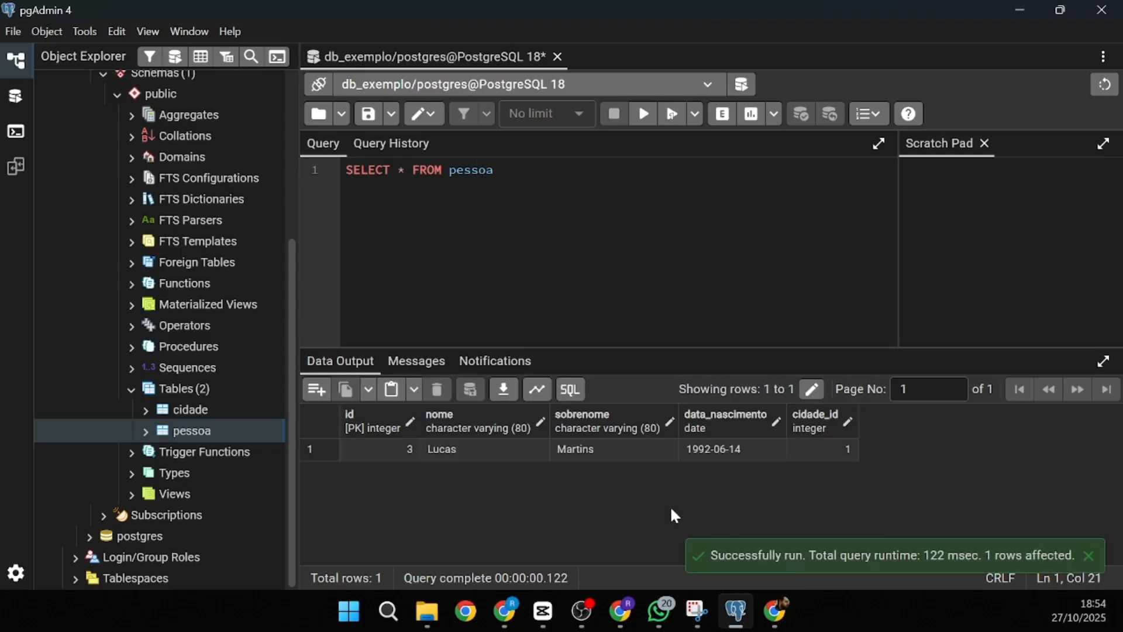
# - Paste the four-person INSERT INTO pessoa script and run it, hitting the cidade_id 2 foreign key error
pyautogui.hotkey('alt', 'Tab')
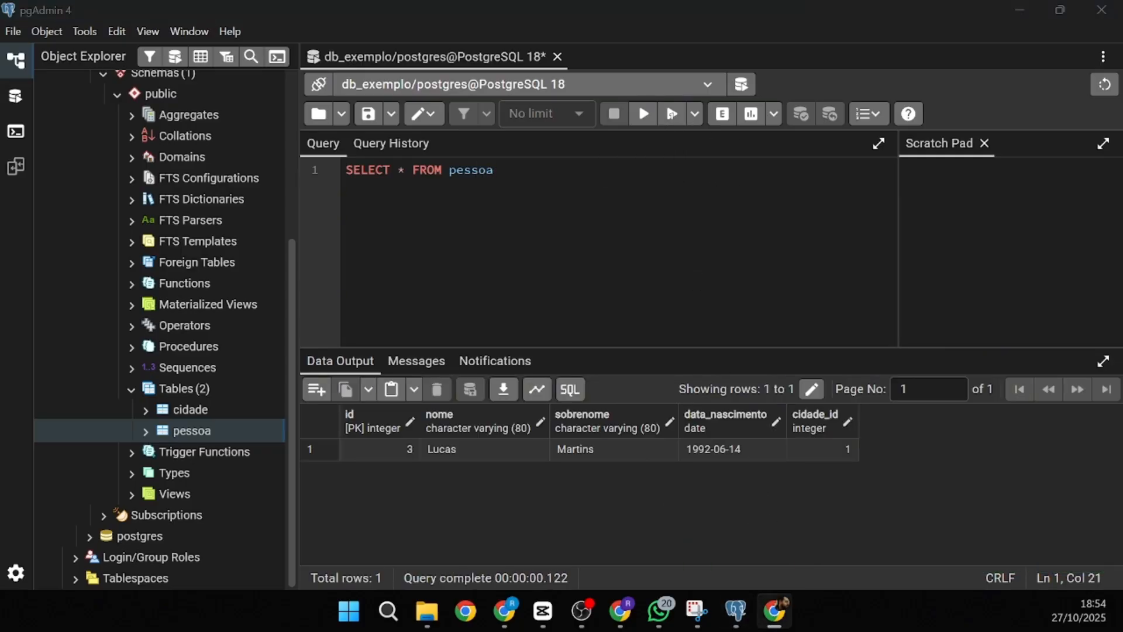
pyautogui.click(514, 255)
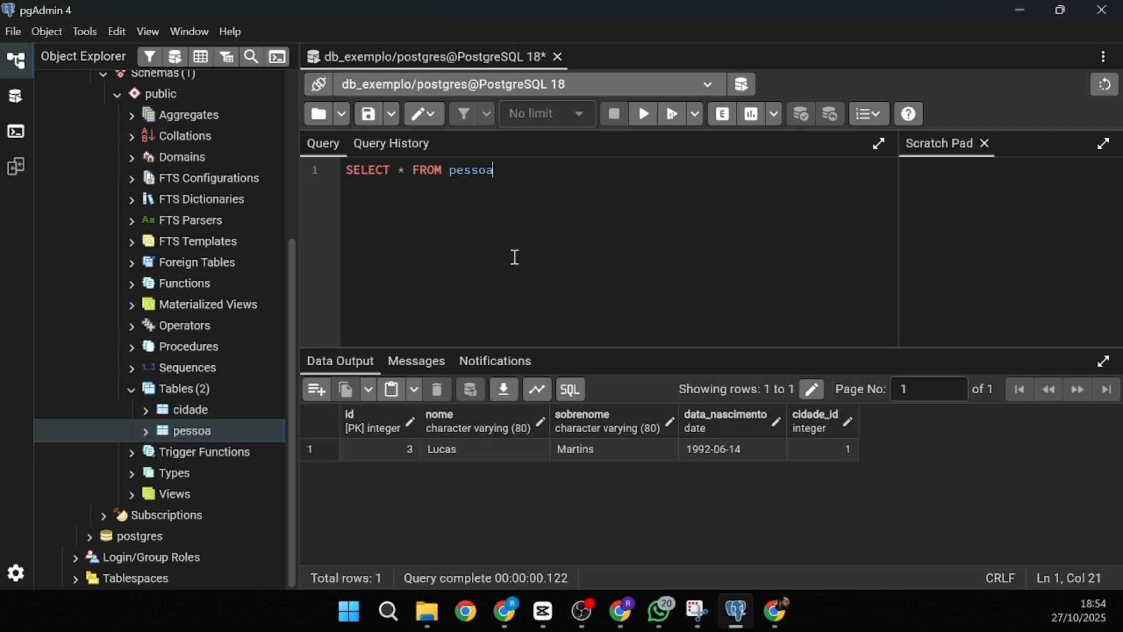
pyautogui.hotkey('ctrl', 'a')
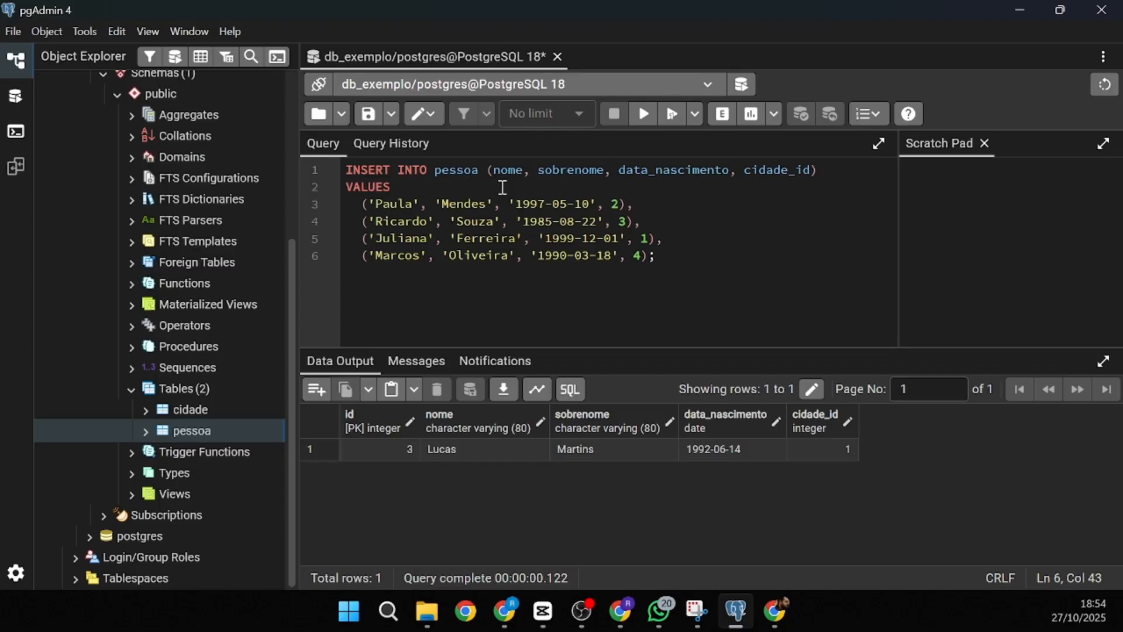
pyautogui.moveTo(486, 171); pyautogui.dragTo(841, 174)
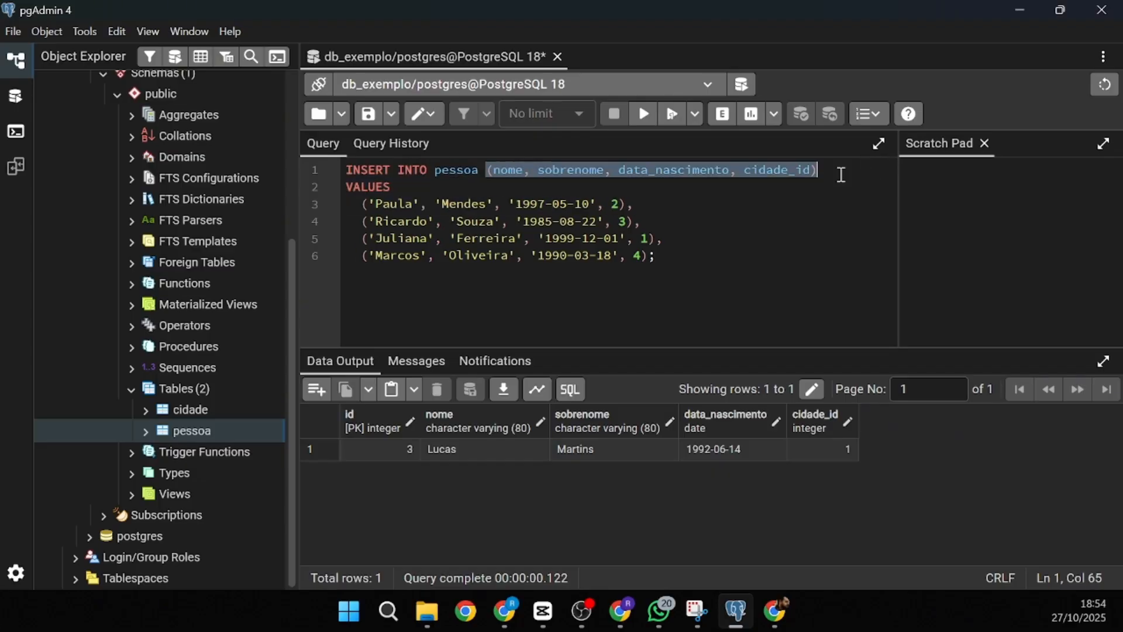
pyautogui.moveTo(383, 204); pyautogui.dragTo(655, 255)
pyautogui.click(634, 203)
pyautogui.click(659, 255)
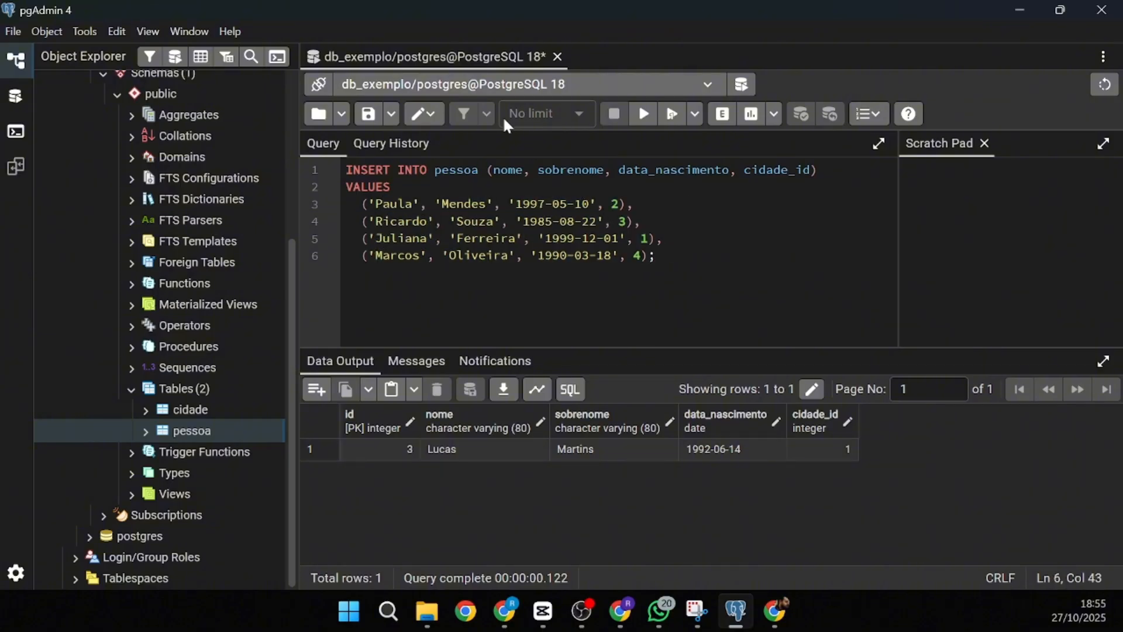
pyautogui.click(644, 115)
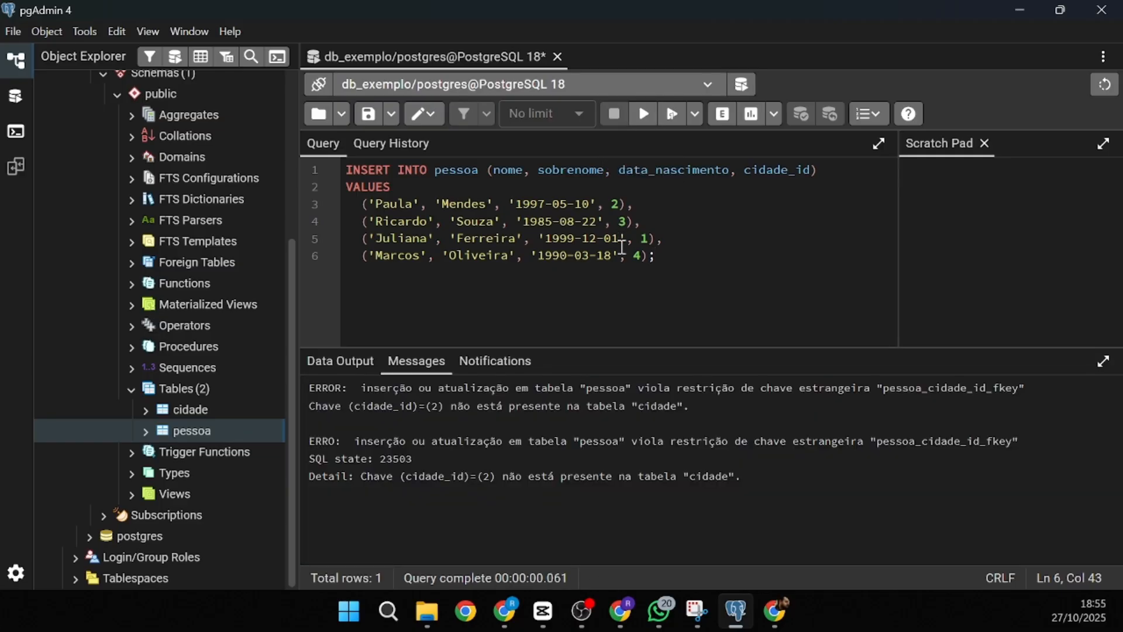
pyautogui.hotkey('ctrl', 'a')
pyautogui.hotkey('ctrl', 'c')
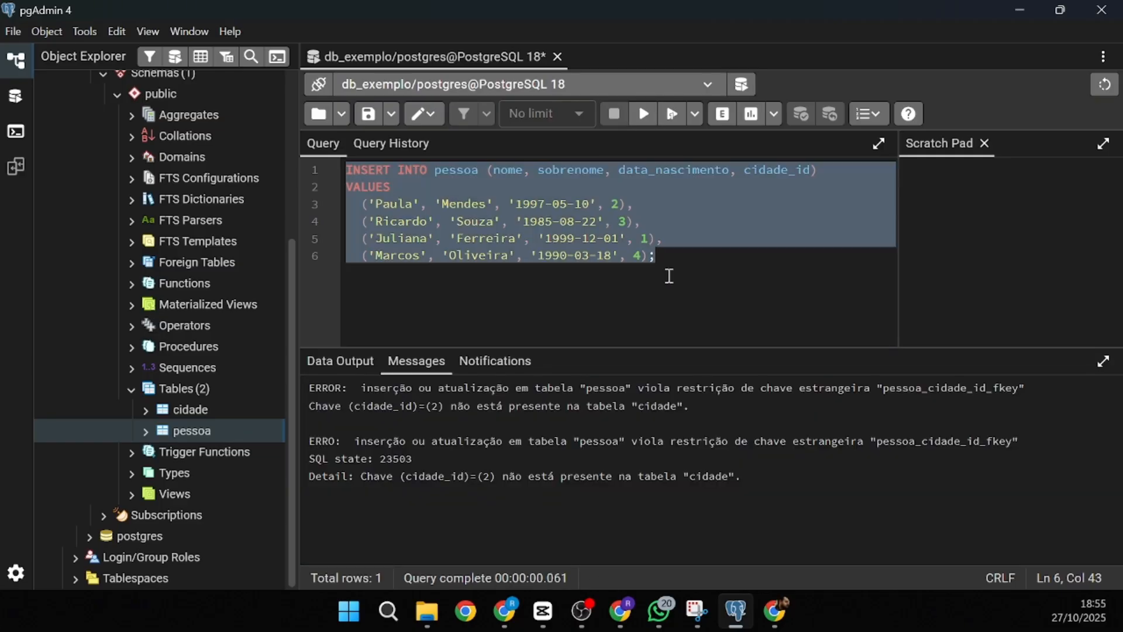
# - Run SELECT * FROM cidade; to check which city ids exist
pyautogui.press('BackSpace')
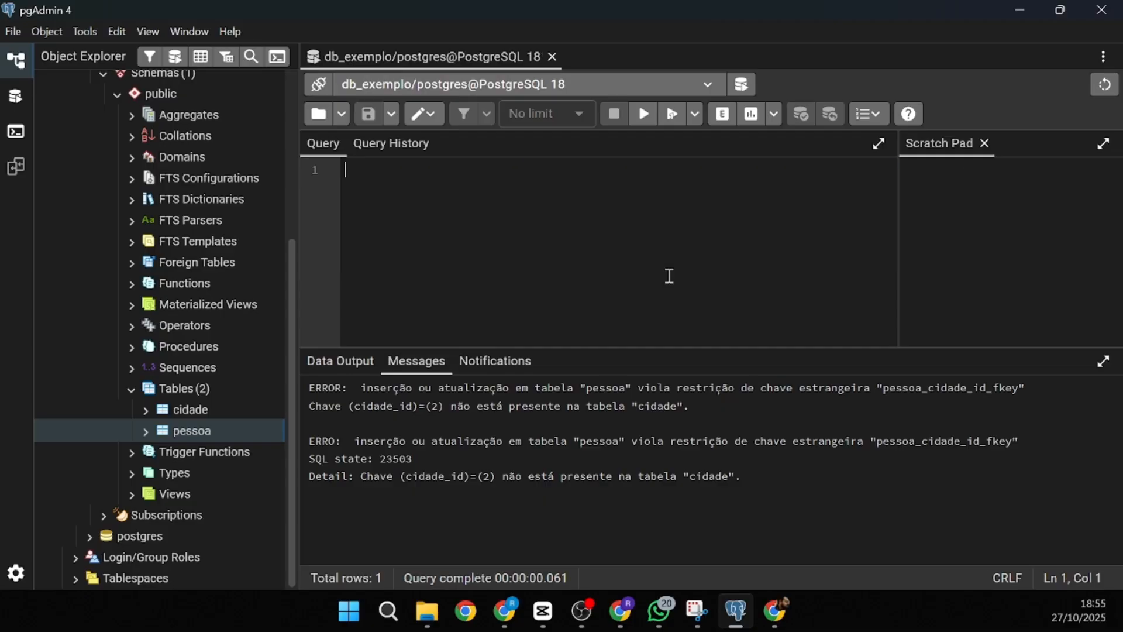
pyautogui.write('SELECT * GRO')
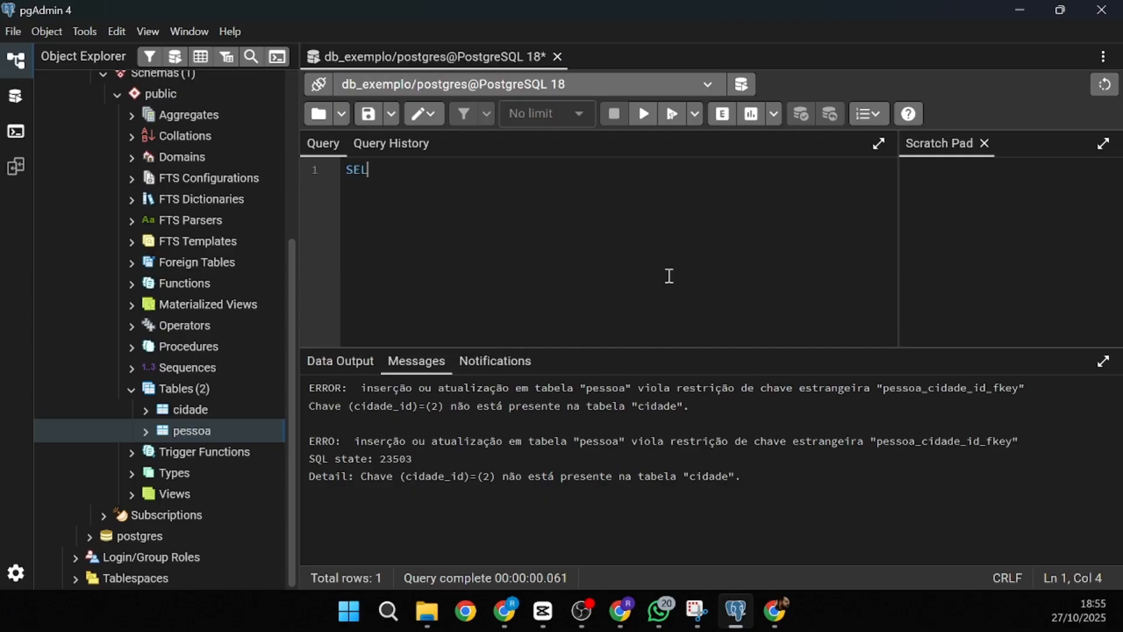
pyautogui.press('BackSpace')
pyautogui.press('BackSpace')
pyautogui.press('BackSpace')
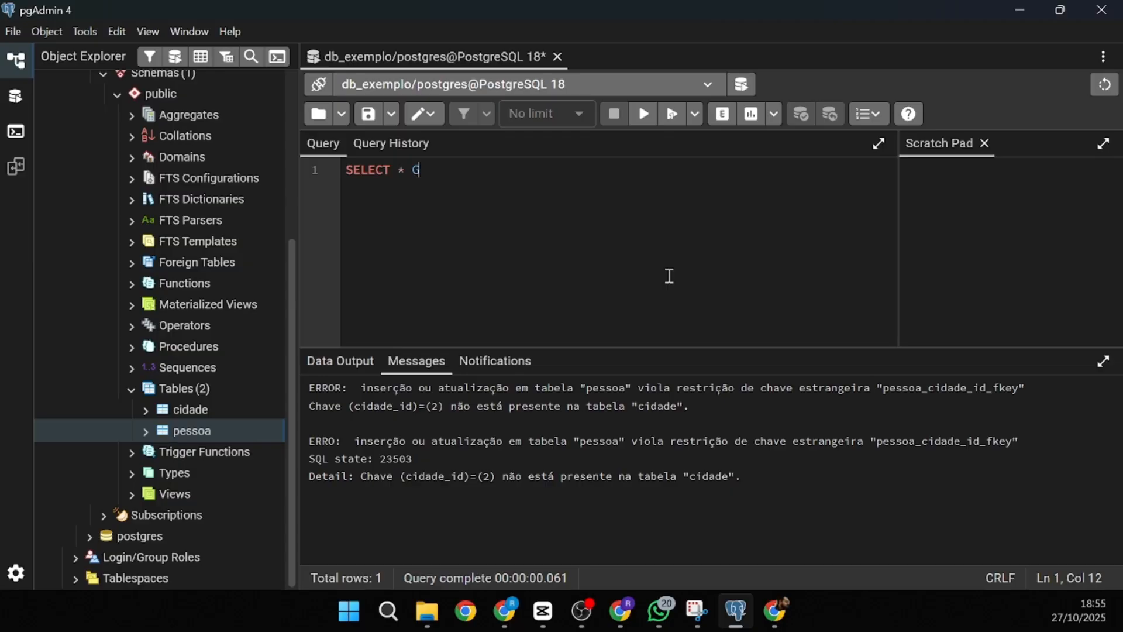
pyautogui.write('FROM cidade;')
pyautogui.click(643, 123)
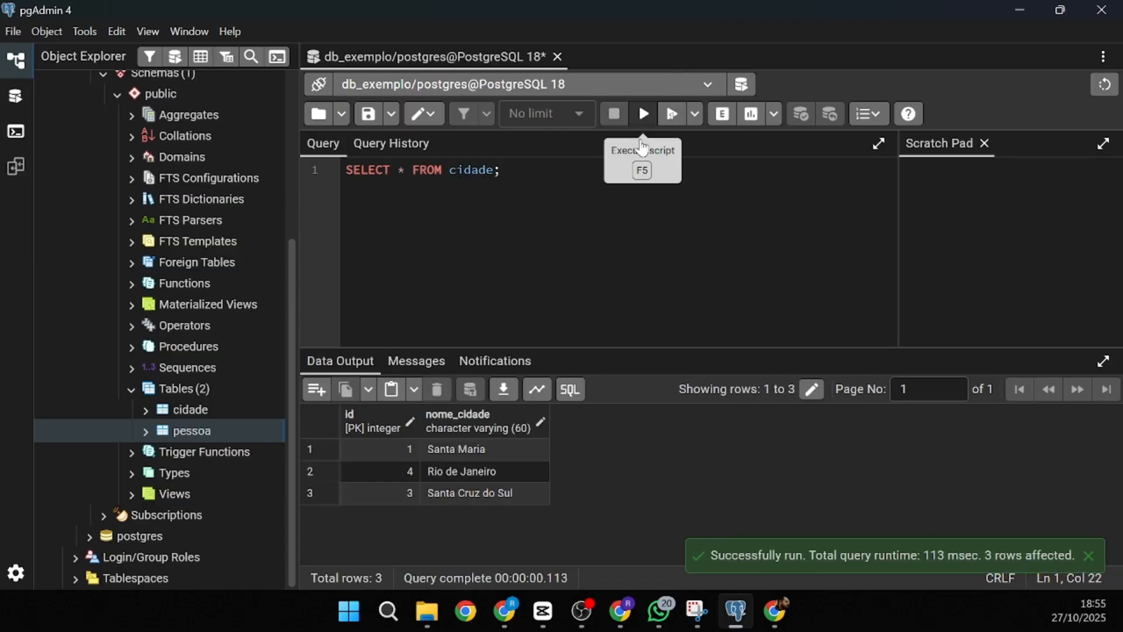
# - Paste the four-person INSERT again and set the rows' cidade_ids to 1, 3, 1 and 4
pyautogui.hotkey('ctrl', 'a')
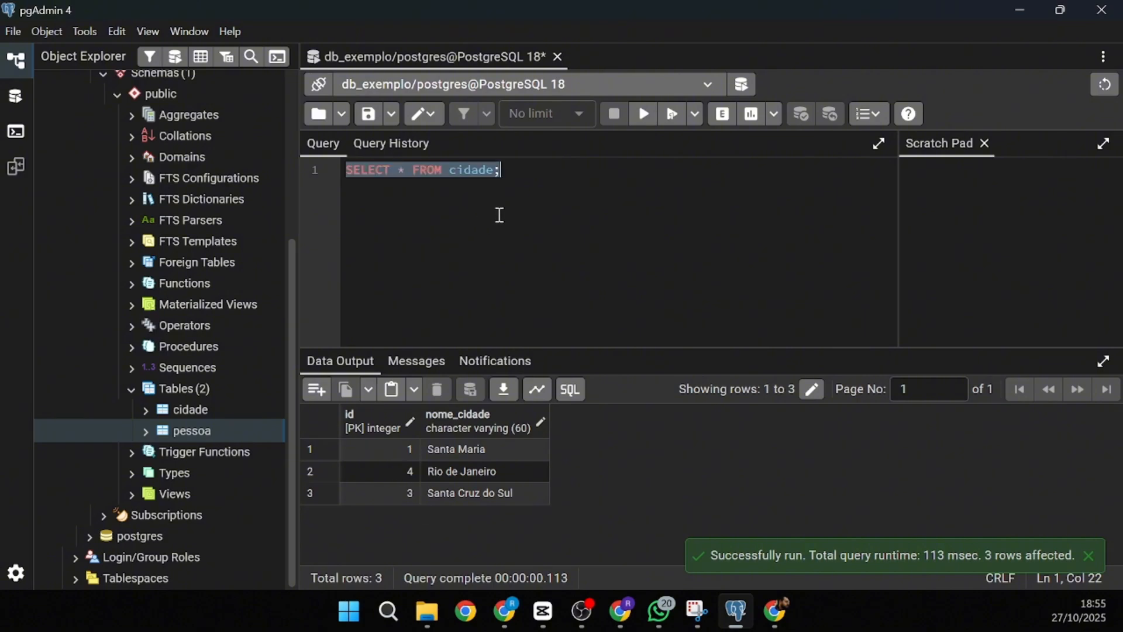
pyautogui.hotkey('ctrl', 'v')
pyautogui.click(612, 204)
pyautogui.hotkey('shift', 'Right')
pyautogui.write('1')
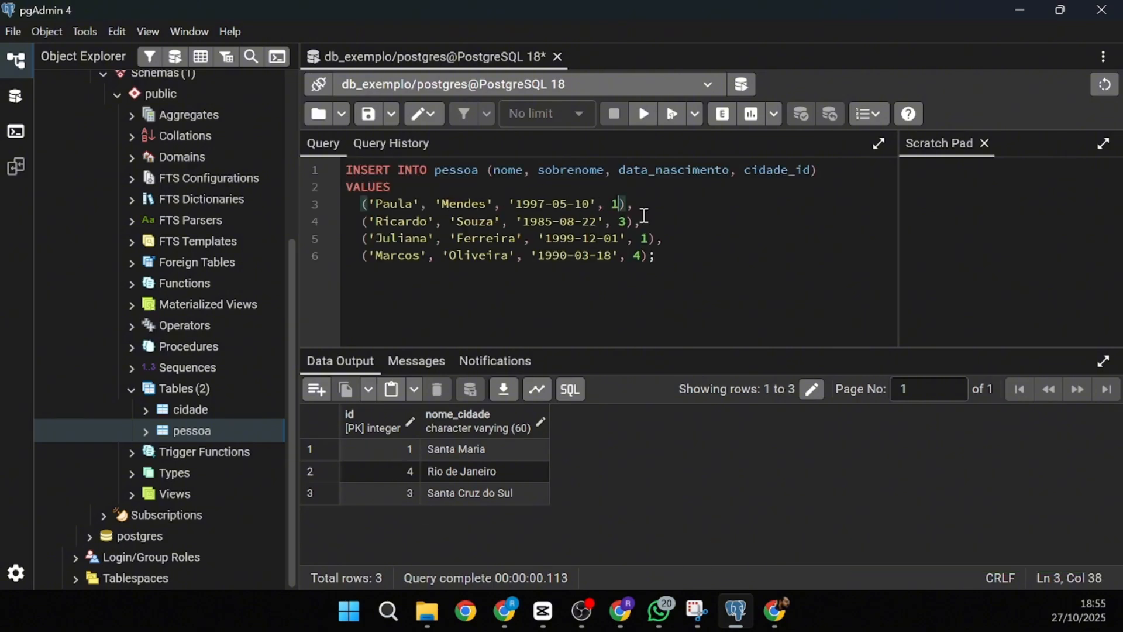
pyautogui.press('Down')
pyautogui.hotkey('shift', 'Right')
pyautogui.write('3')
pyautogui.press('Down')
pyautogui.press('Right')
pyautogui.press('Right')
pyautogui.press('Right')
pyautogui.press('Down')
pyautogui.press('Left')
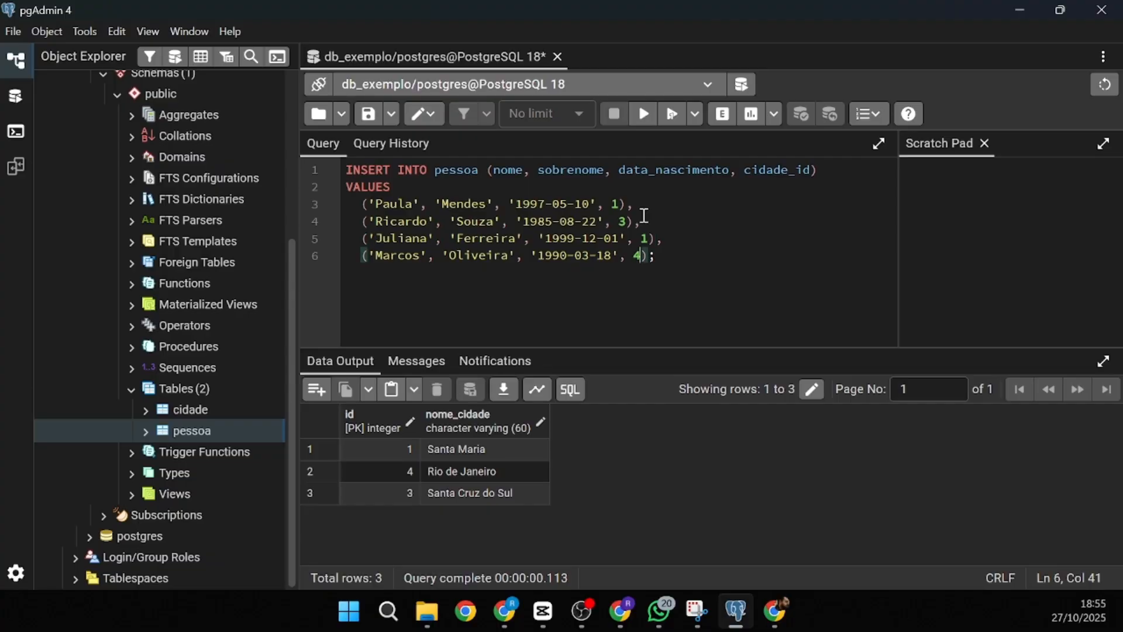
pyautogui.hotkey('shift', 'Left')
# - Run the corrected insert, getting INSERT 0 4, and replace it with SELECT * FROM pessoa
pyautogui.click(737, 237)
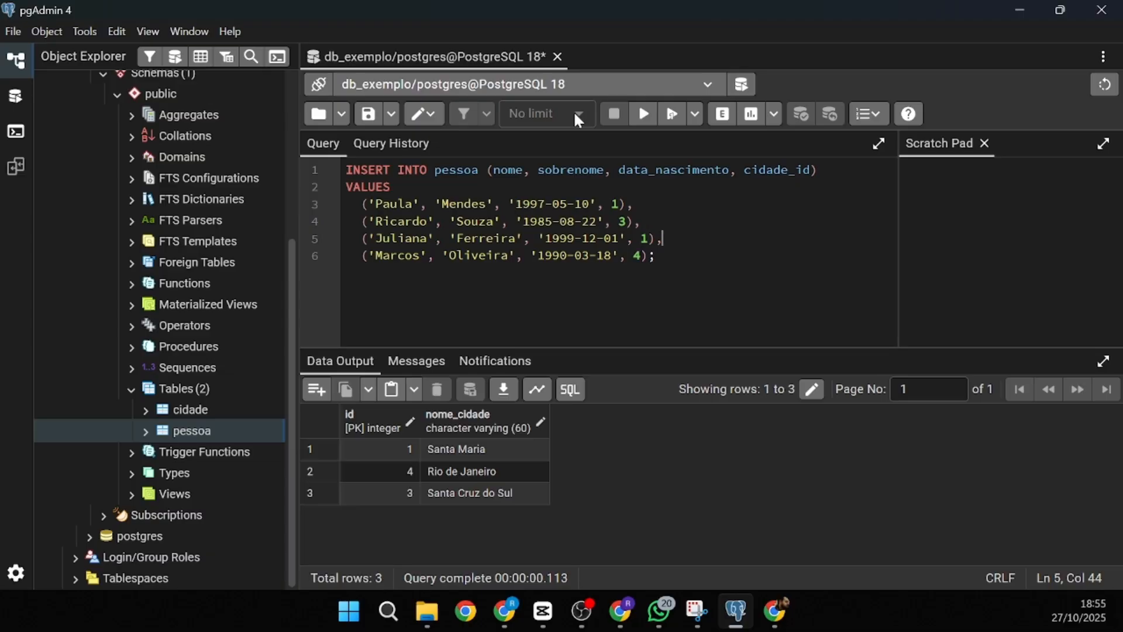
pyautogui.click(644, 114)
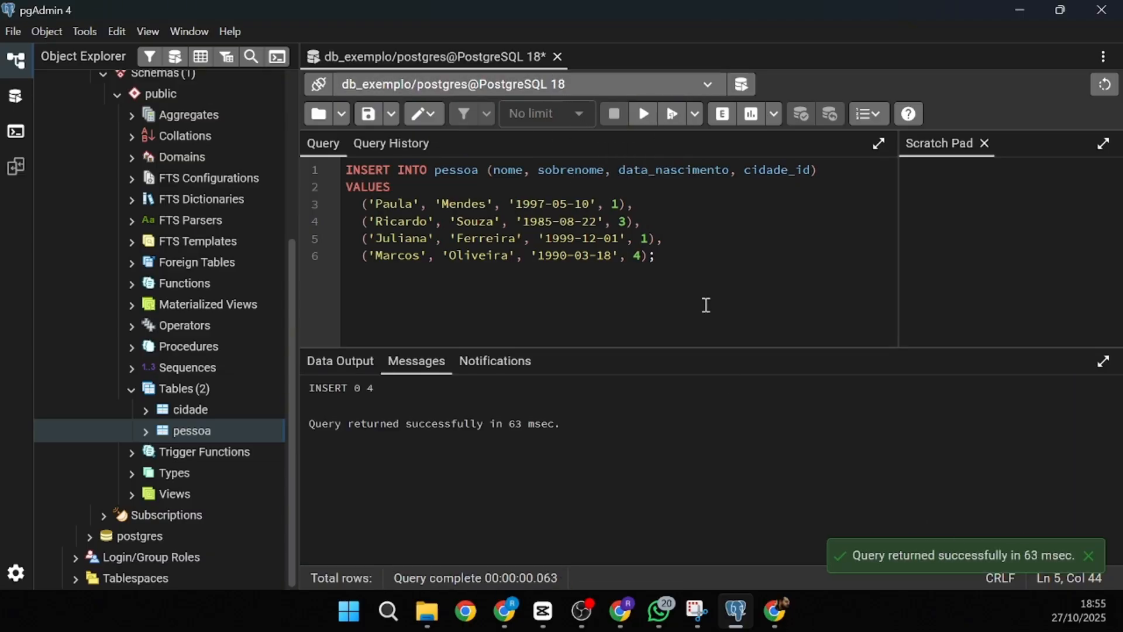
pyautogui.moveTo(699, 298); pyautogui.dragTo(335, 163)
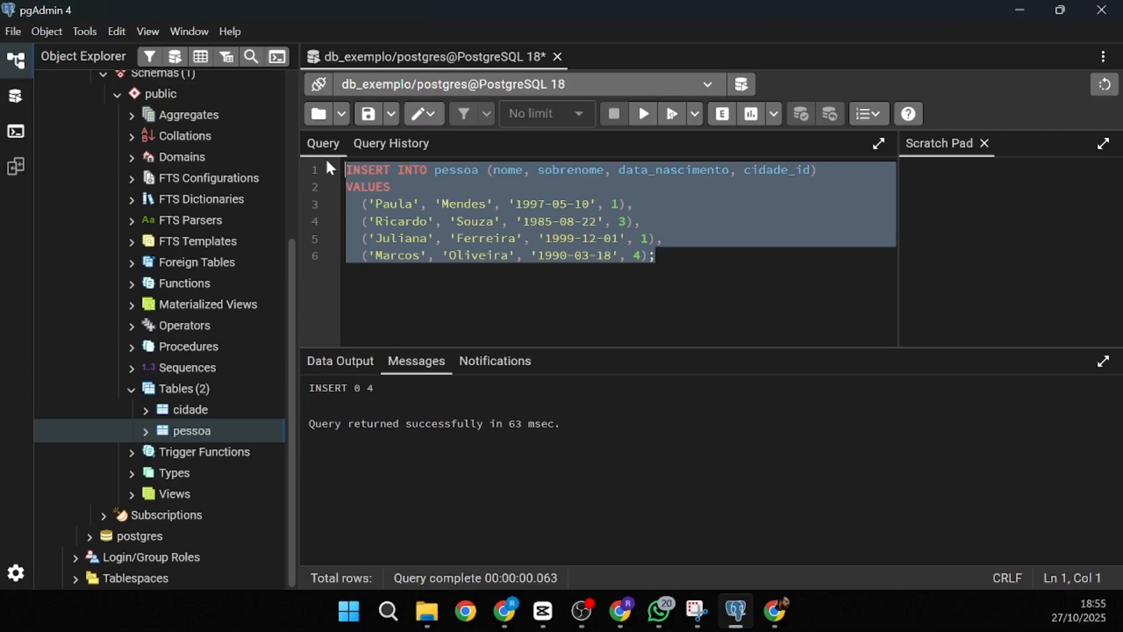
pyautogui.write('SELECT ')
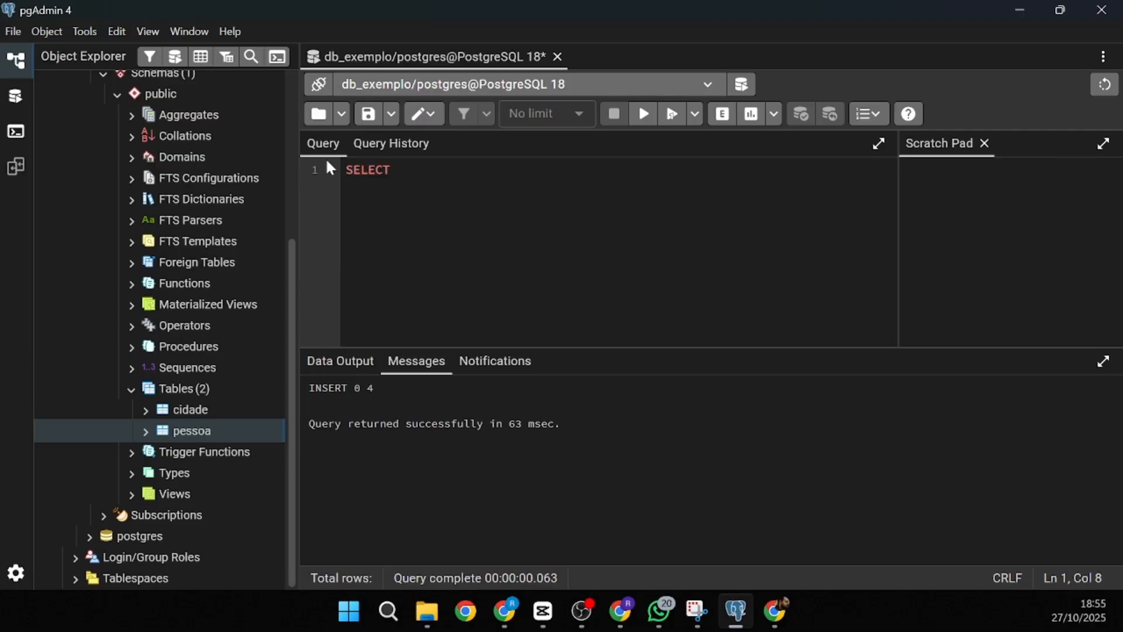
pyautogui.write('* FROM ')
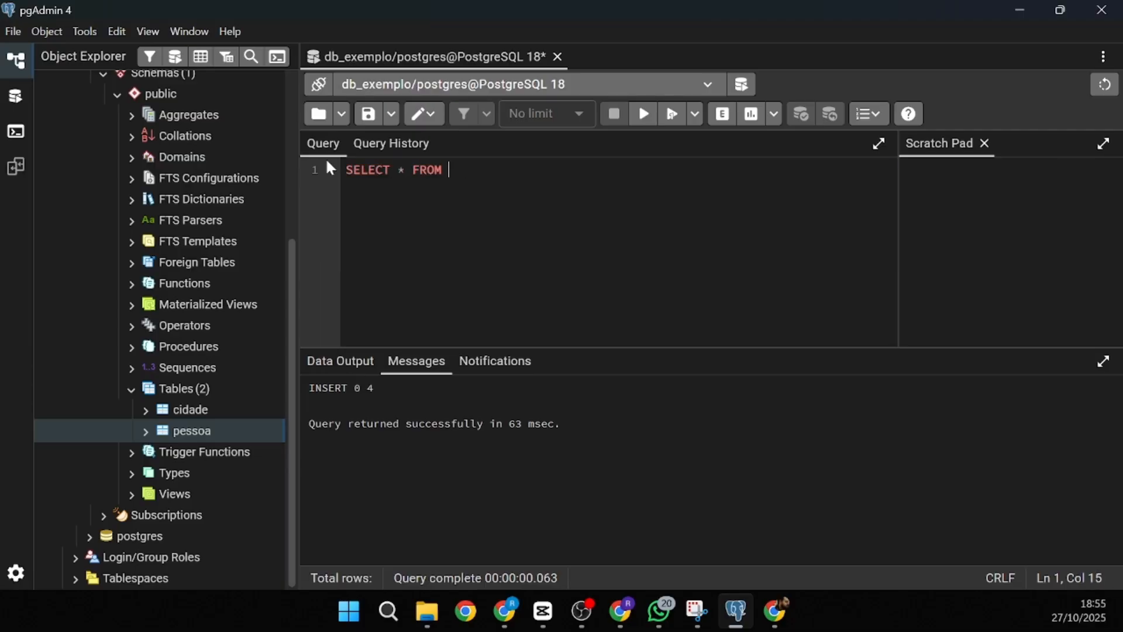
pyautogui.write('pessoa')
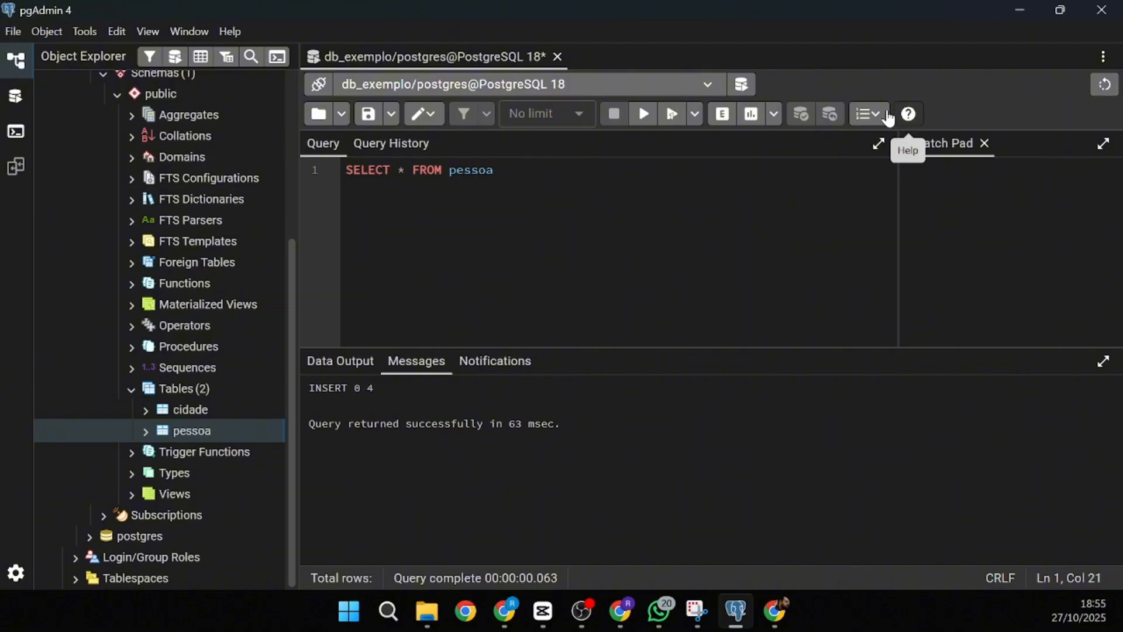
# - Run SELECT * FROM pessoa to show five rows with cidade_ids 1, 1, 3, 1, 4
pyautogui.click(645, 114)
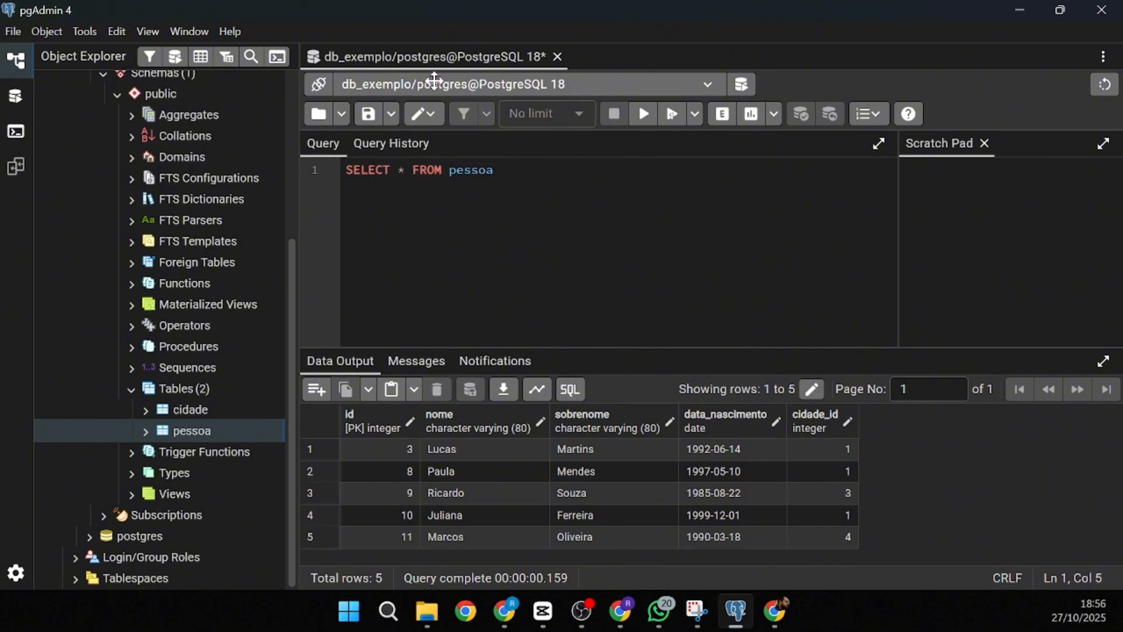
pyautogui.moveTo(496, 176); pyautogui.dragTo(351, 179)
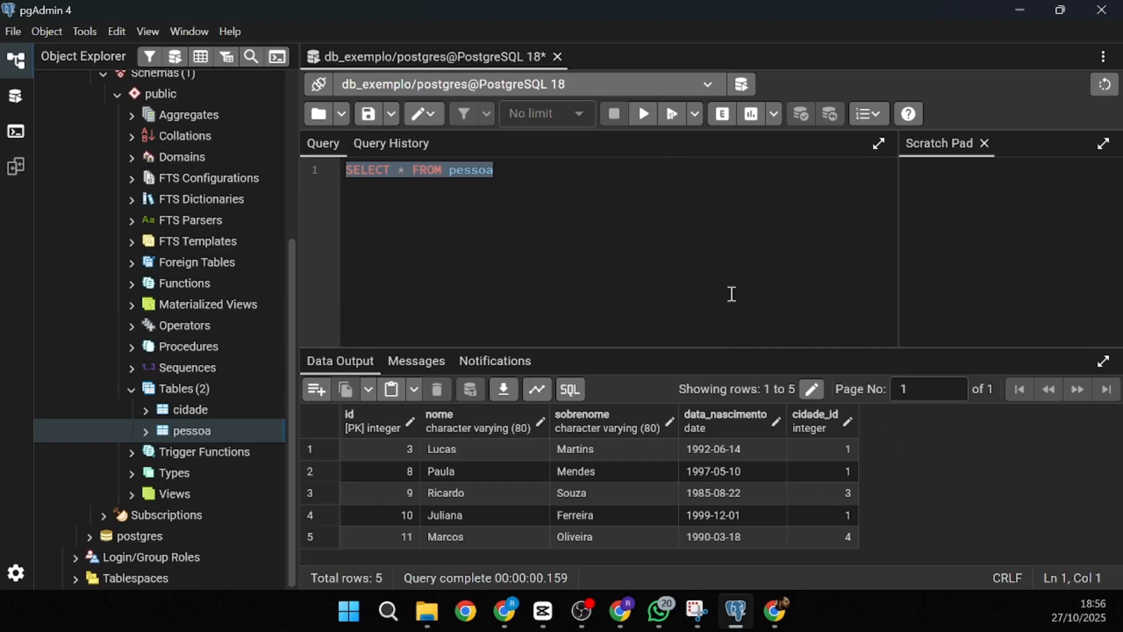
pyautogui.click(558, 194)
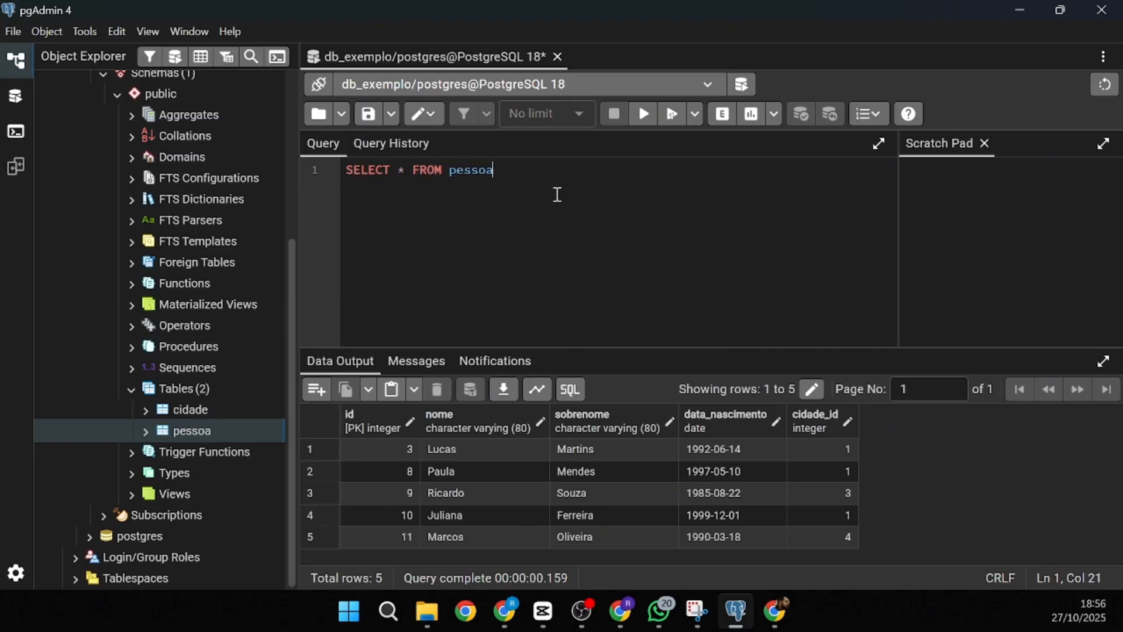
pyautogui.moveTo(539, 176); pyautogui.dragTo(345, 169)
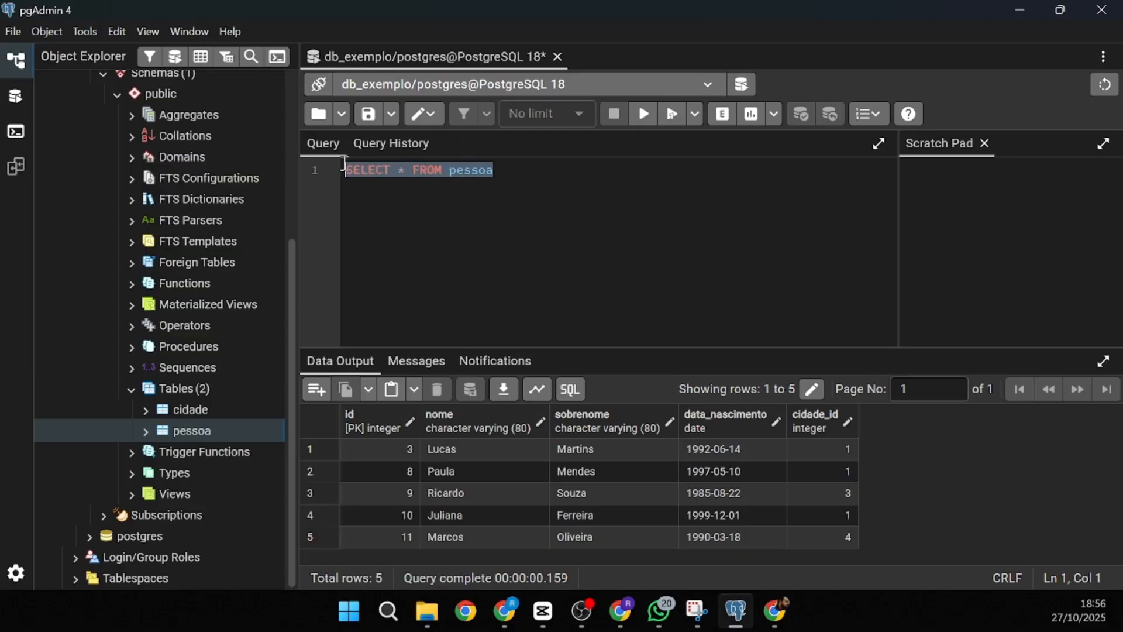
pyautogui.click(425, 220)
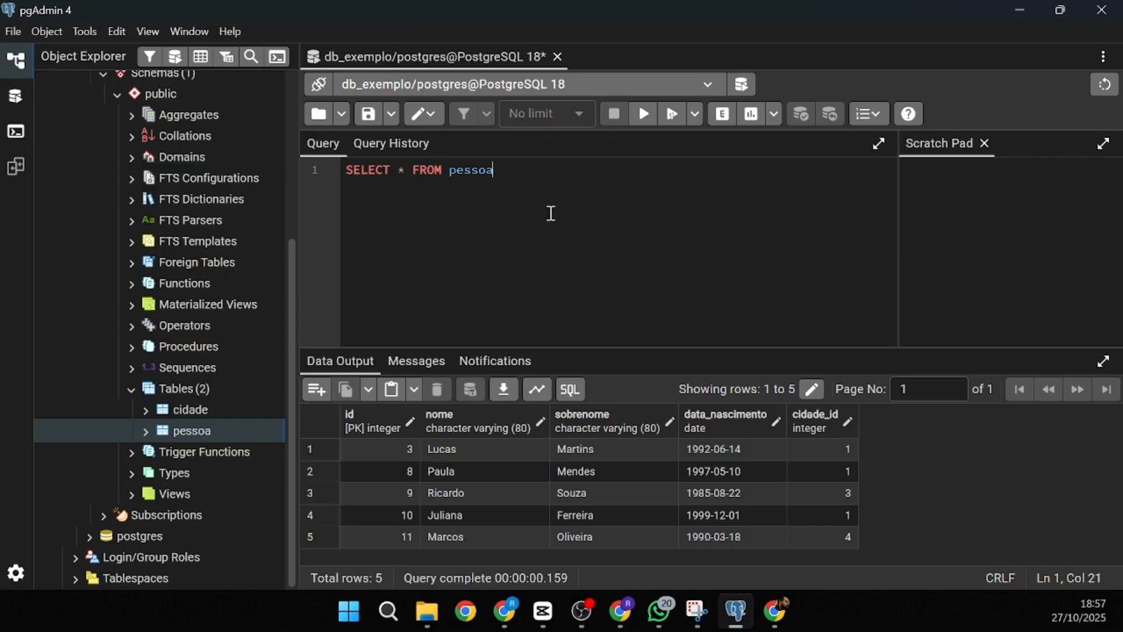
pyautogui.doubleClick(488, 169)
pyautogui.doubleClick(432, 168)
pyautogui.click(376, 170)
pyautogui.moveTo(399, 170); pyautogui.dragTo(414, 171)
pyautogui.doubleClick(427, 170)
pyautogui.click(583, 293)
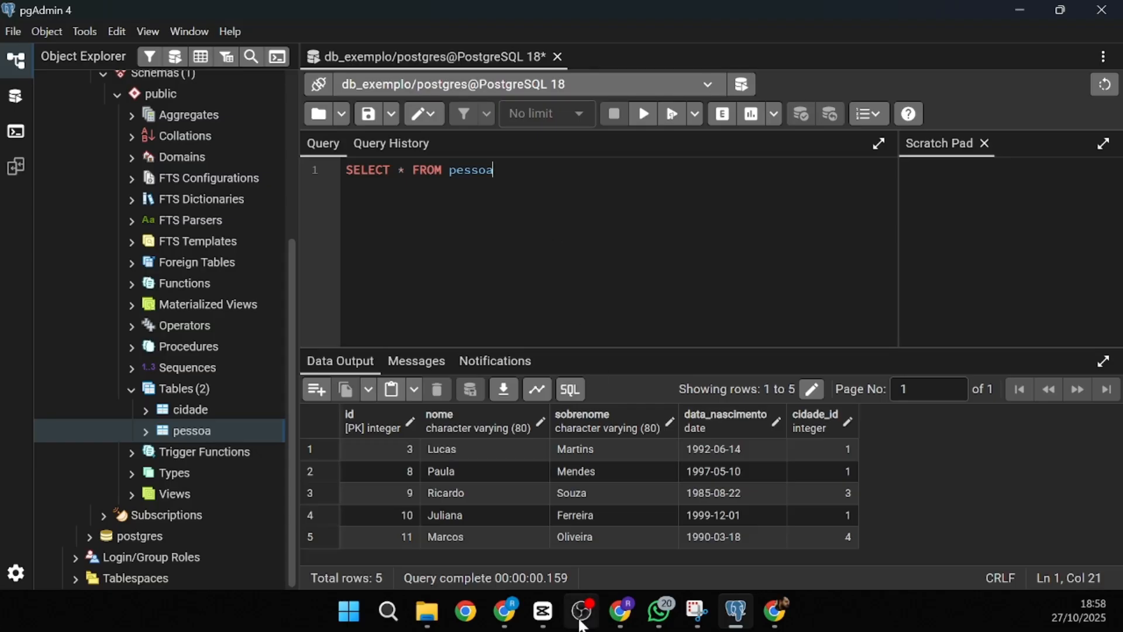
pyautogui.moveTo(660, 615)
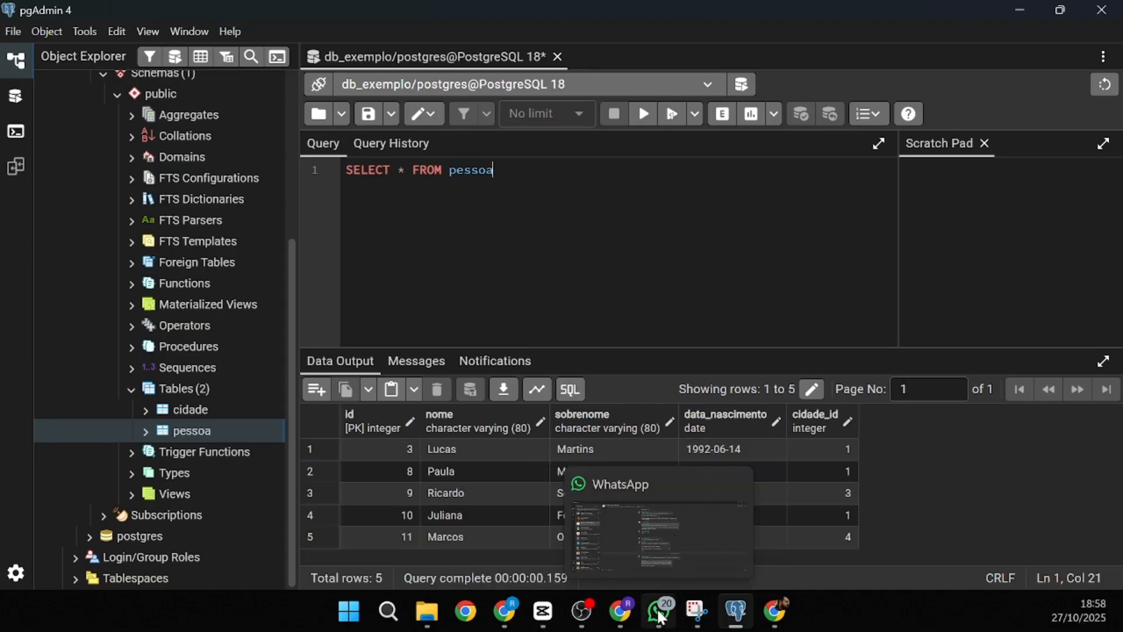
pyautogui.moveTo(737, 615)
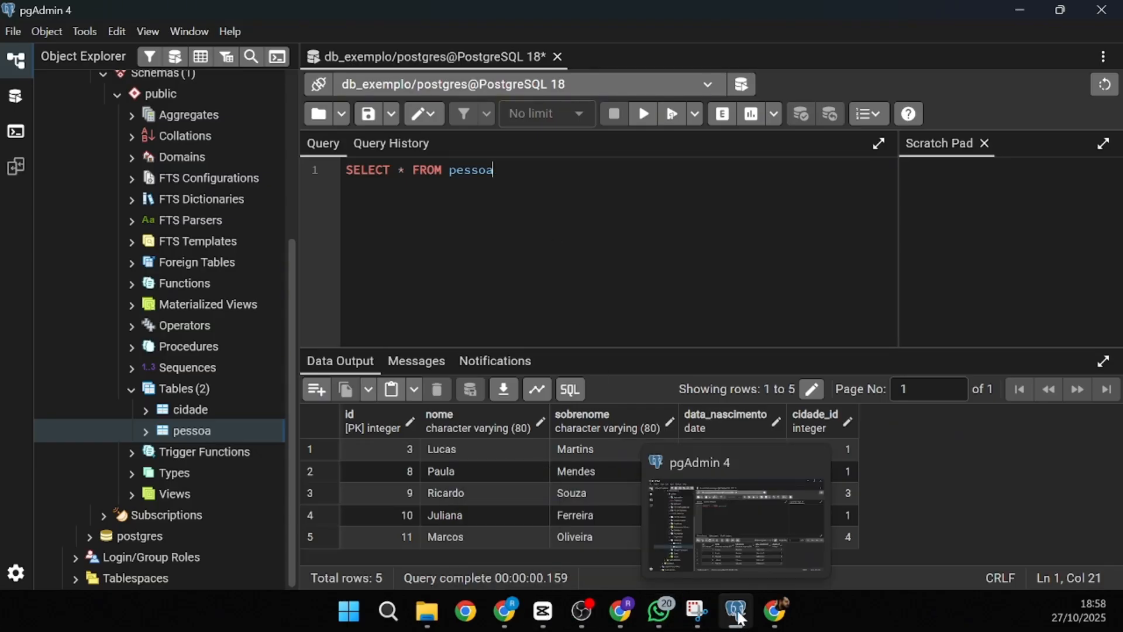